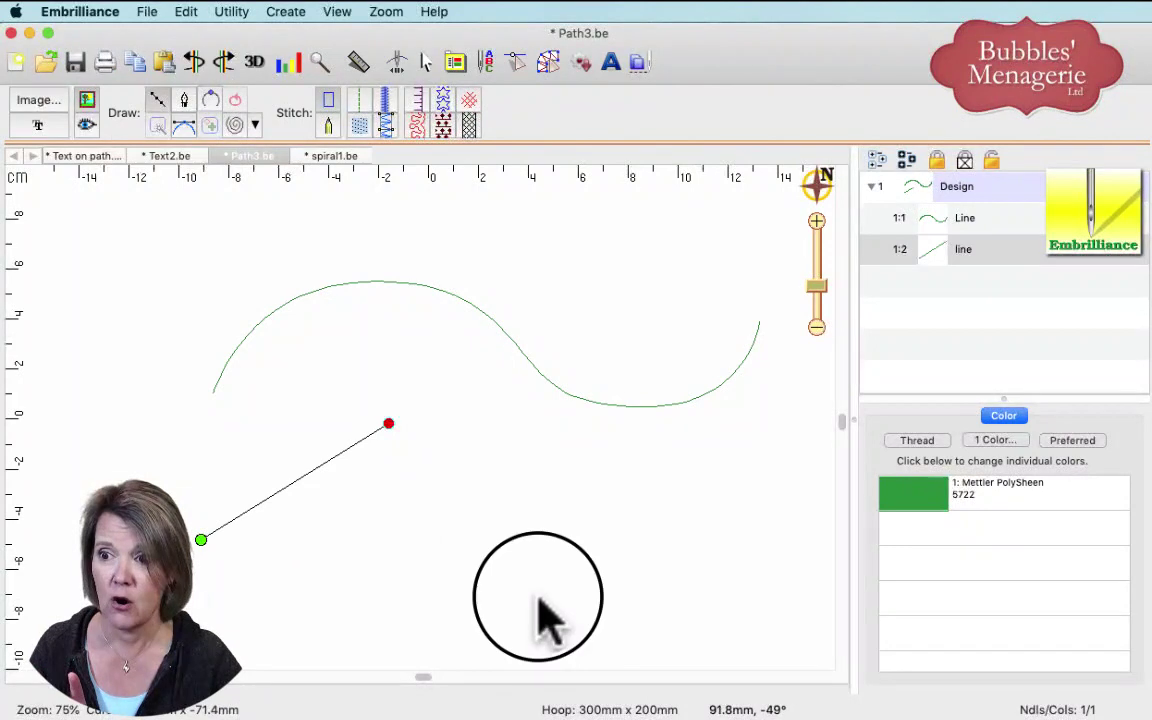
- Finish the second curved line with a third point and reshape it by tilting the middle point's curve handle
right_click(538, 598)
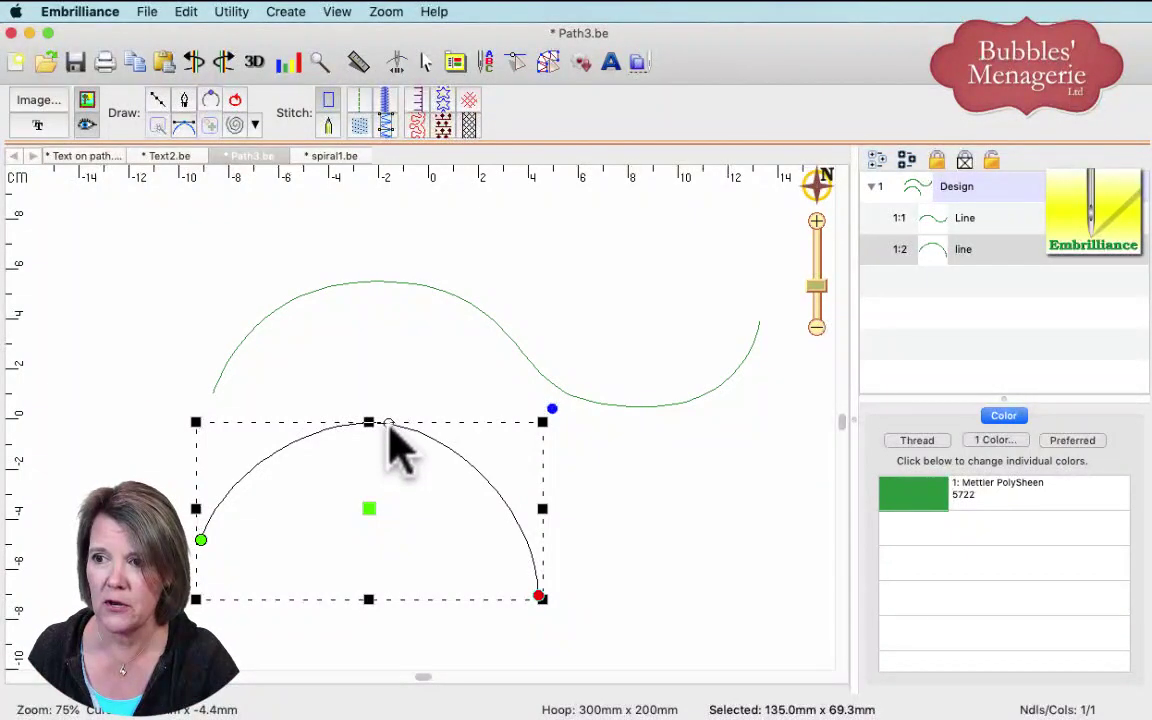
click(389, 424)
drag(316, 414, 333, 487)
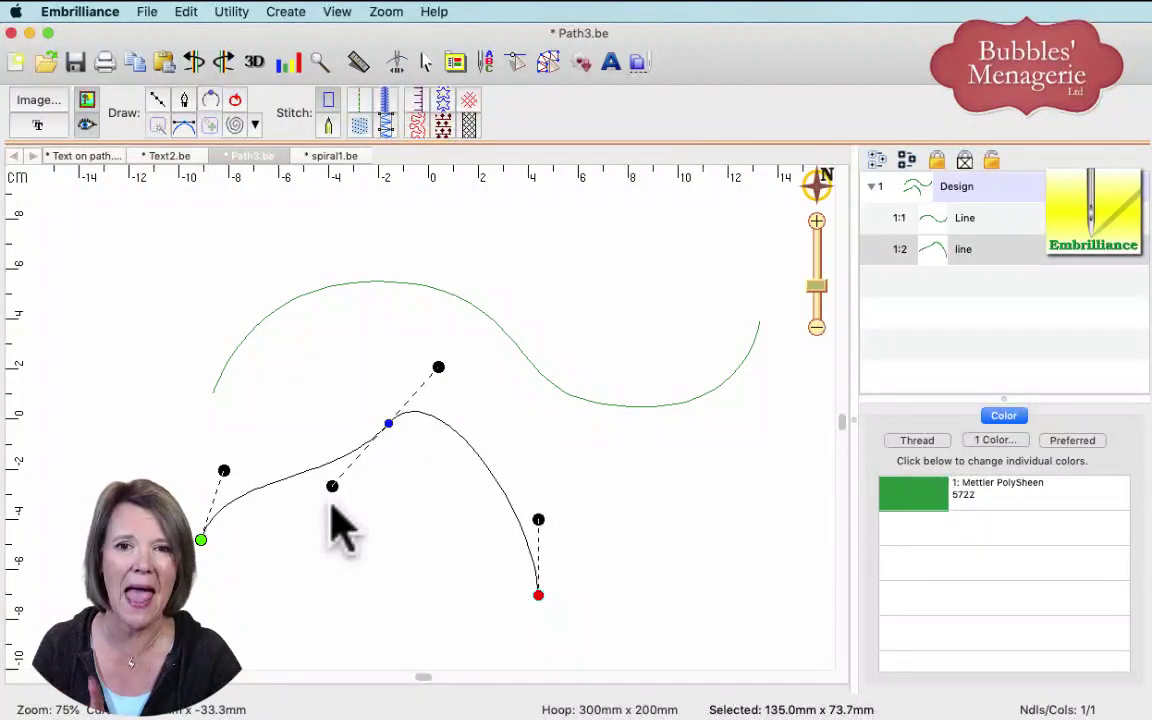
- Delete the second line from the design and select the remaining S-shaped line
click(917, 254)
key(Delete)
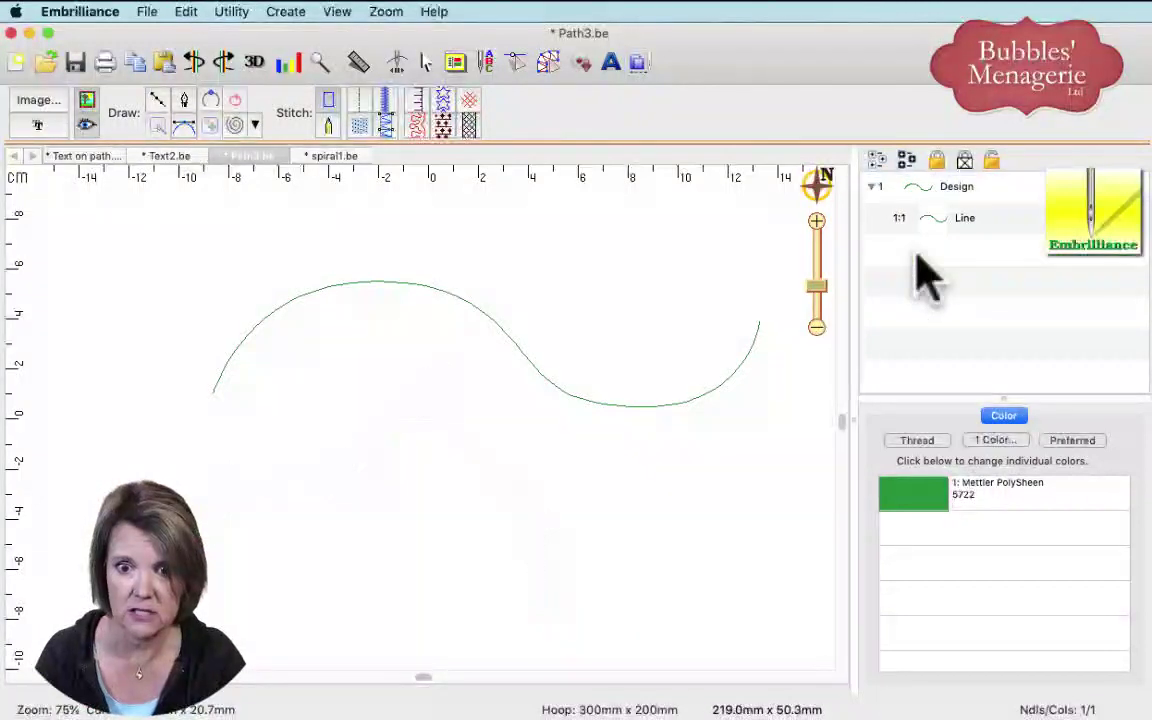
click(648, 414)
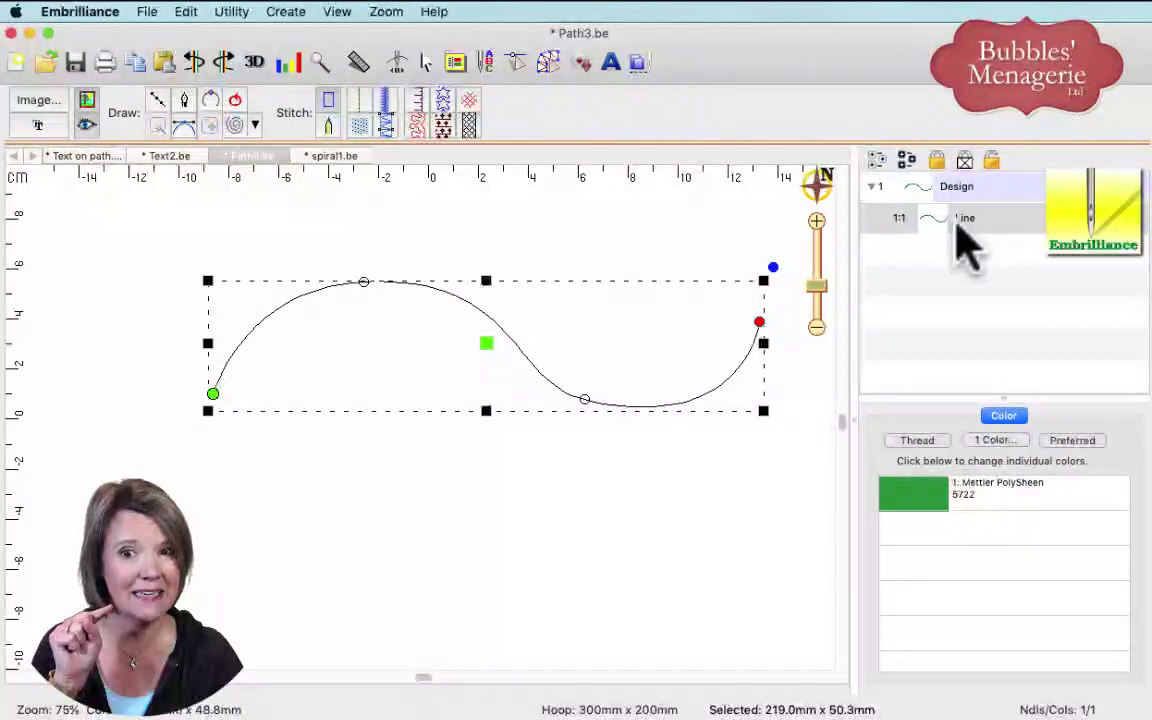
- Add lettering that reads "This is a test!" and enlarge it proportionally to about 129 mm wide
click(611, 63)
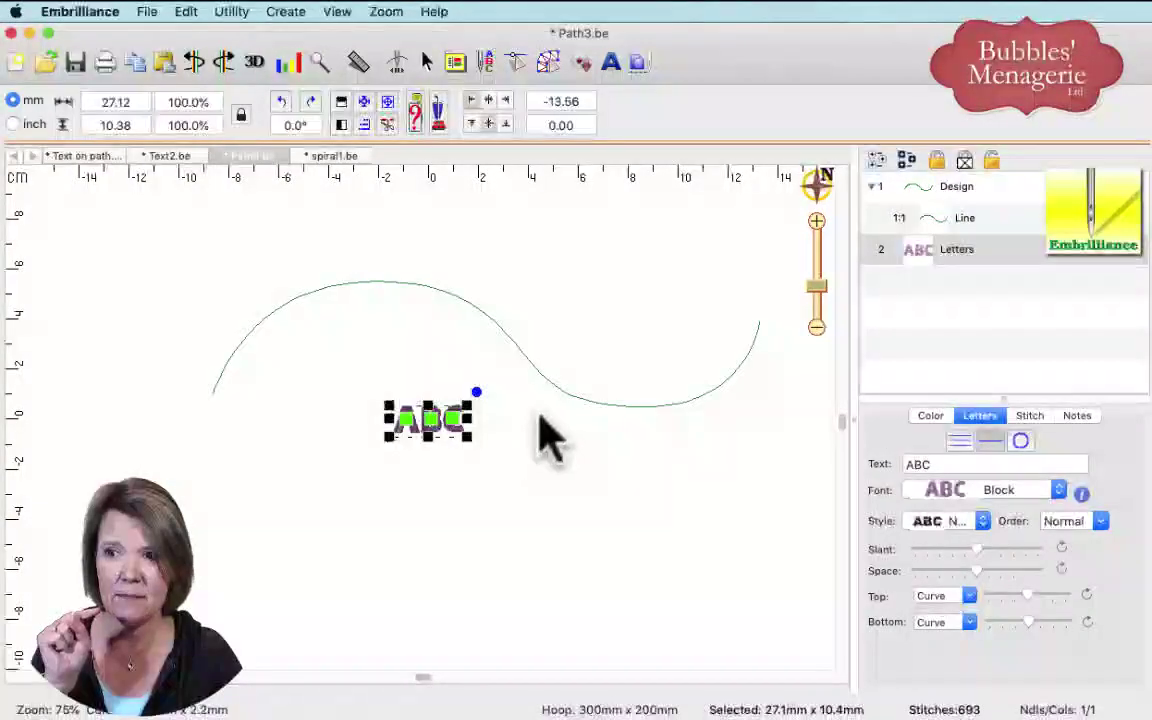
click(930, 466)
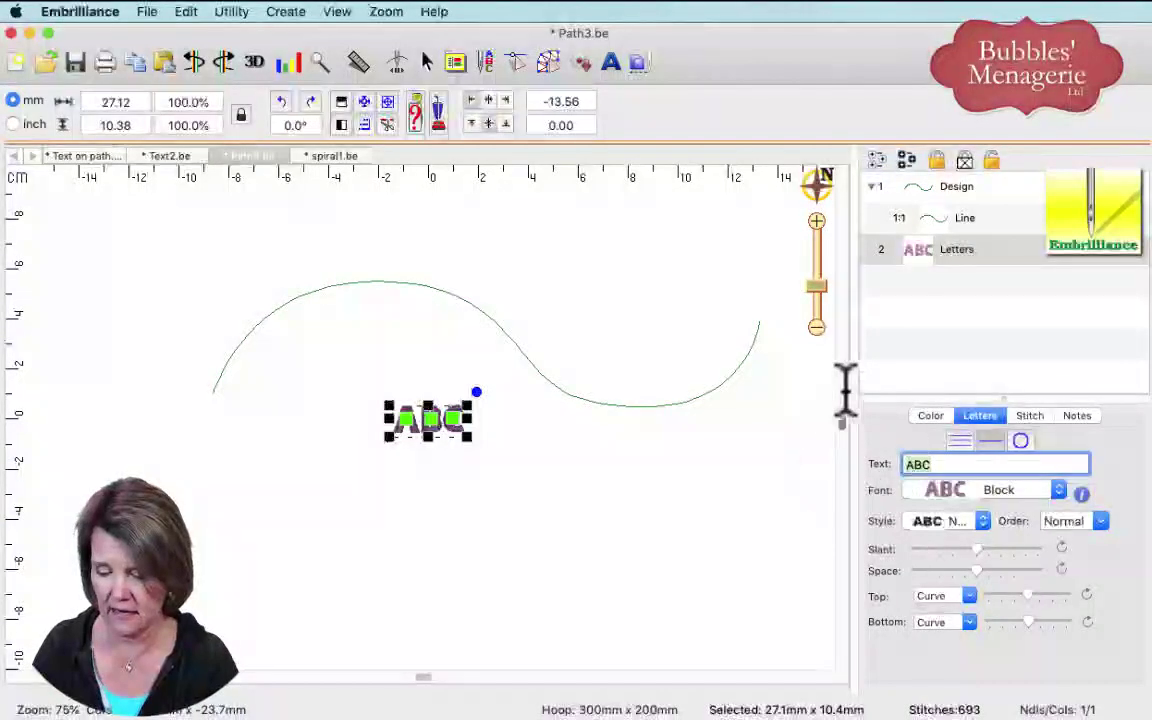
text(This)
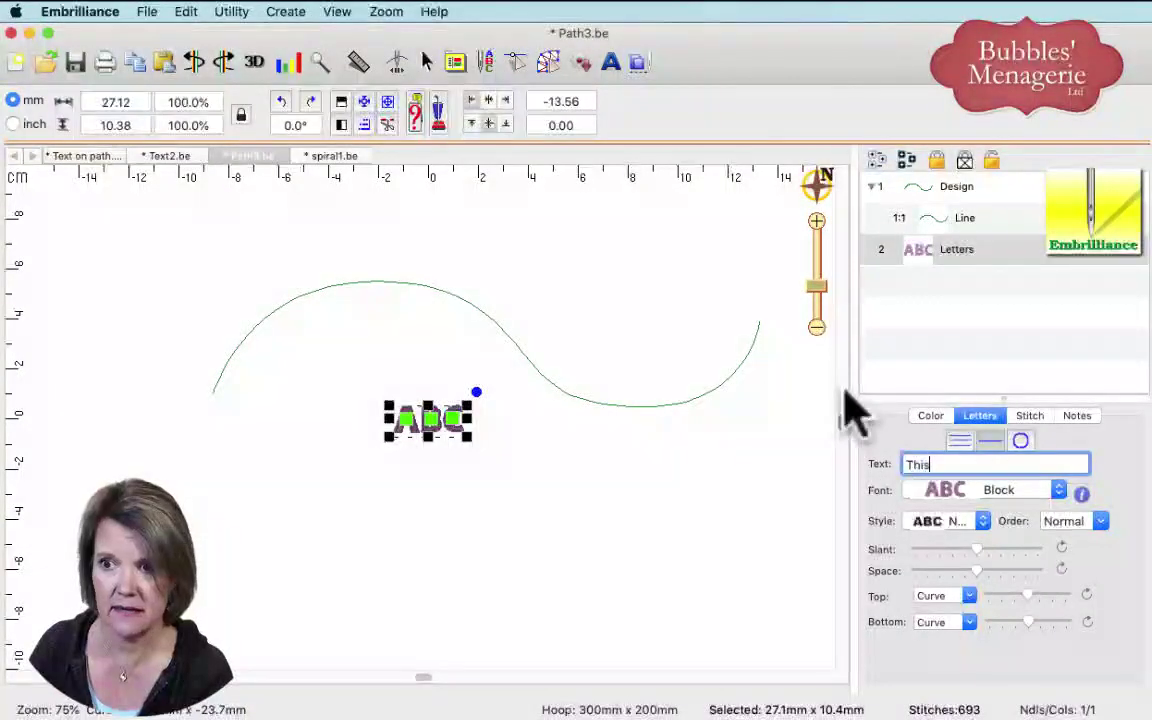
text( is a test!)
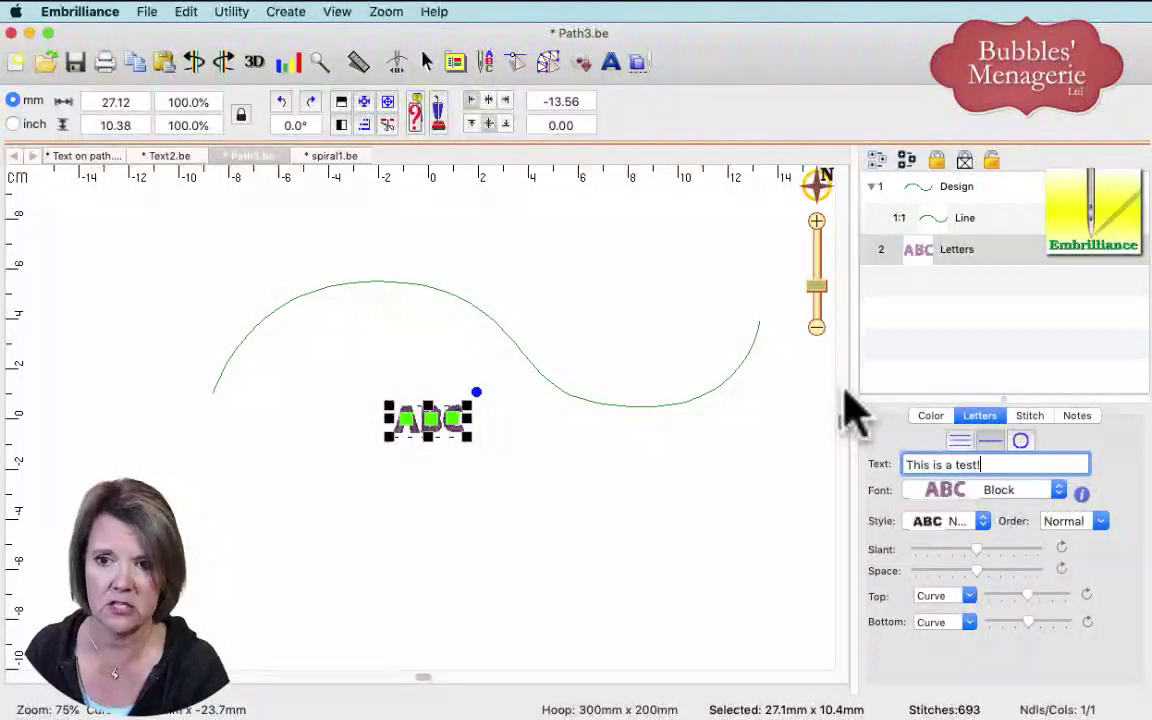
key(Return)
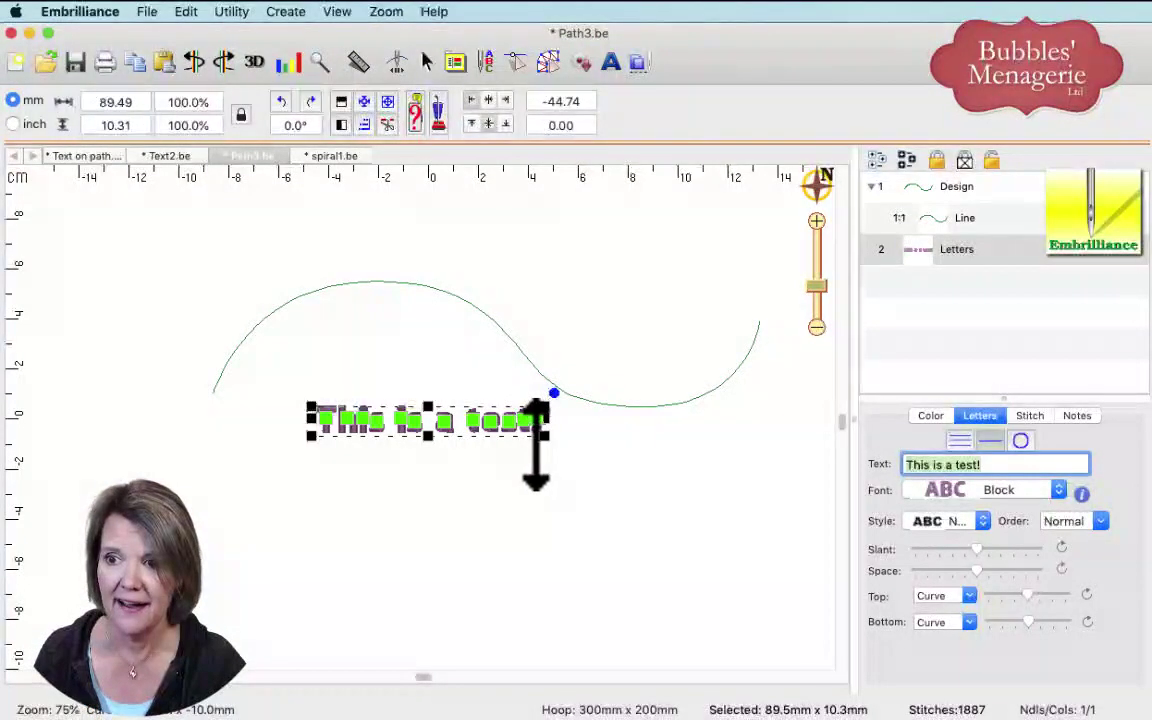
drag(543, 432, 617, 532)
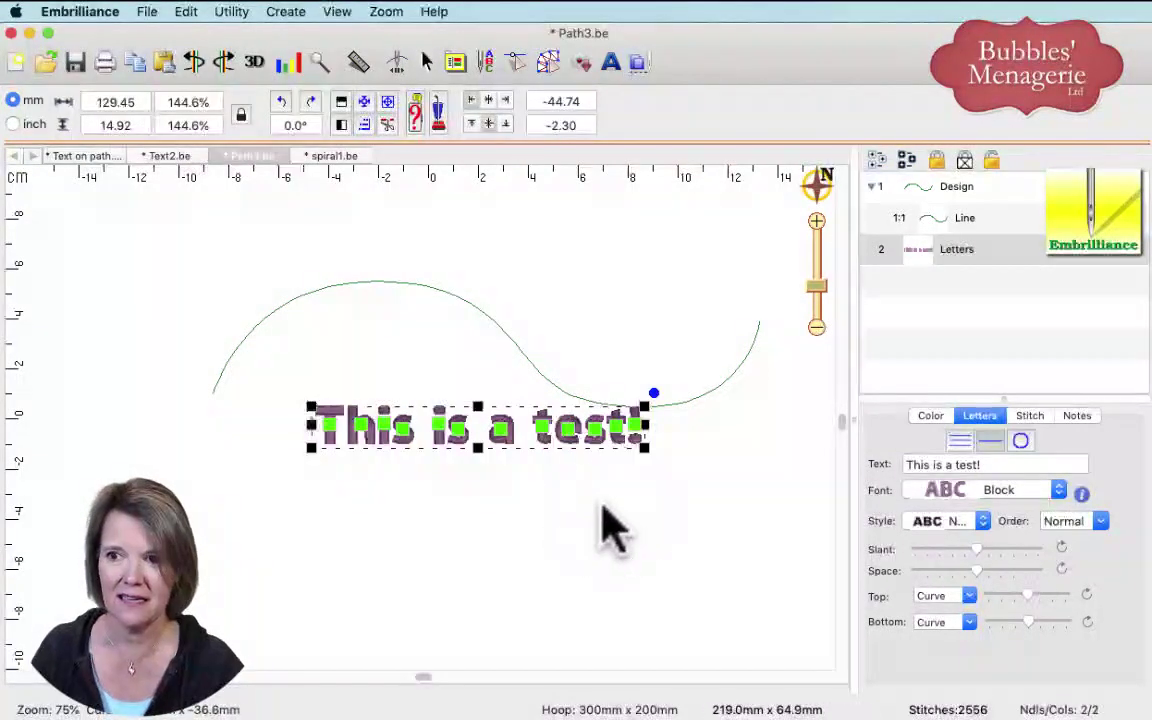
click(609, 527)
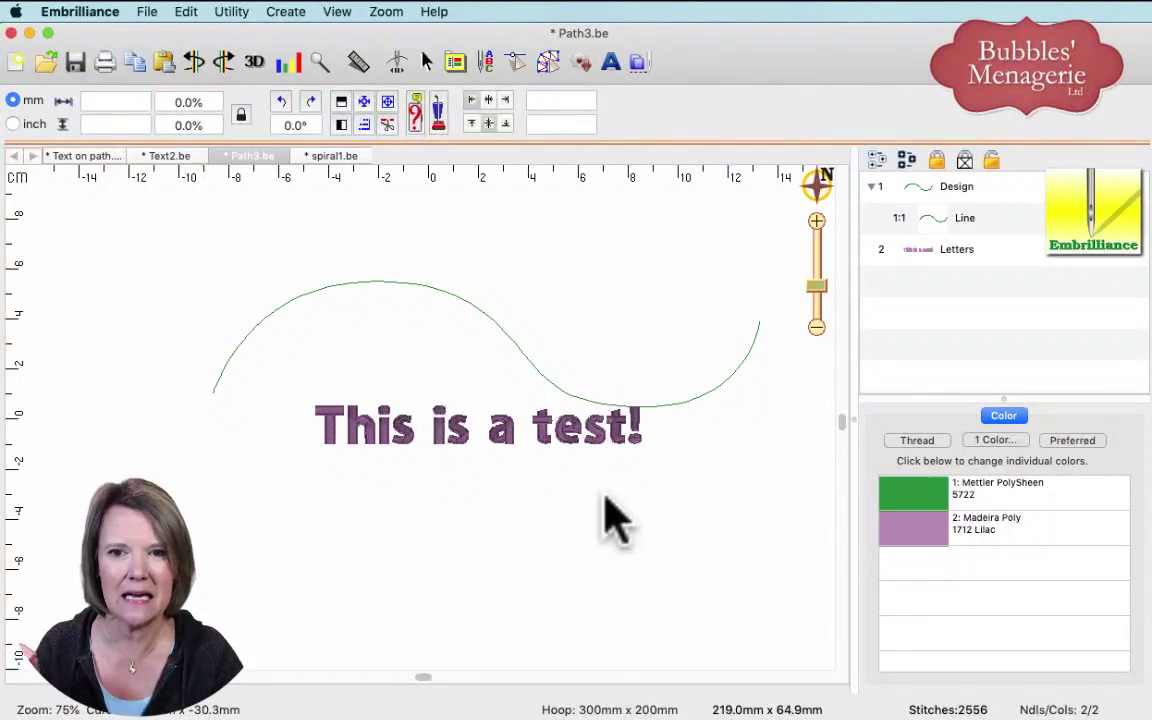
click(960, 221)
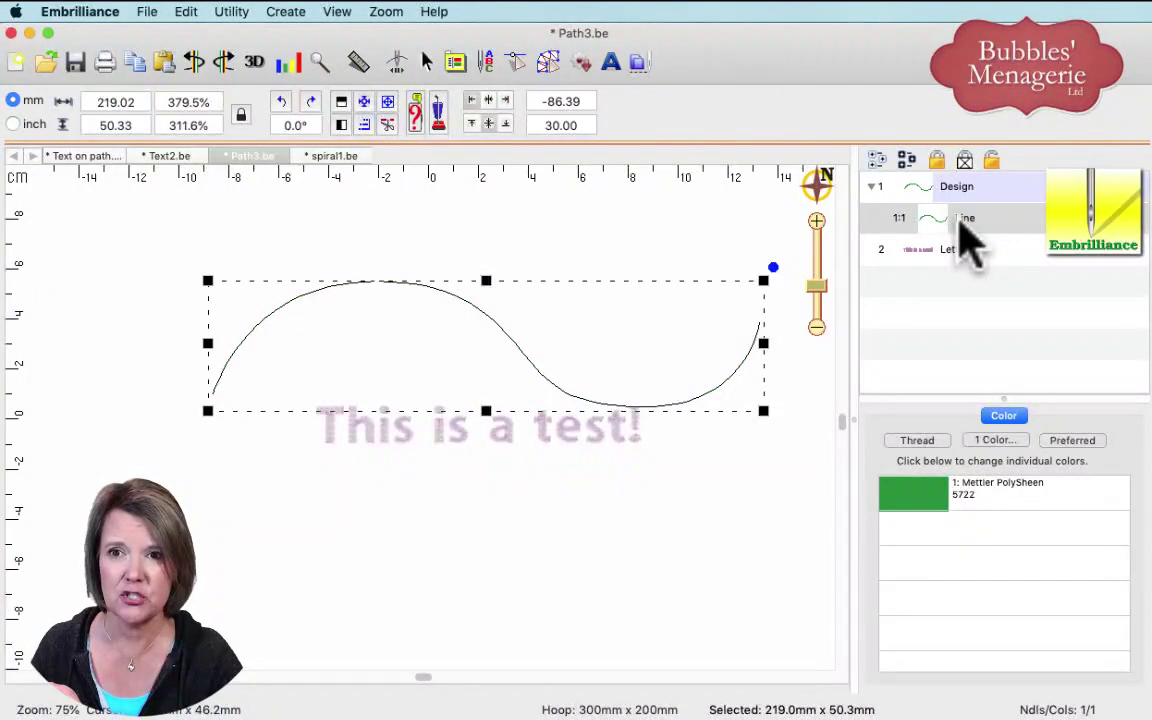
click(960, 221)
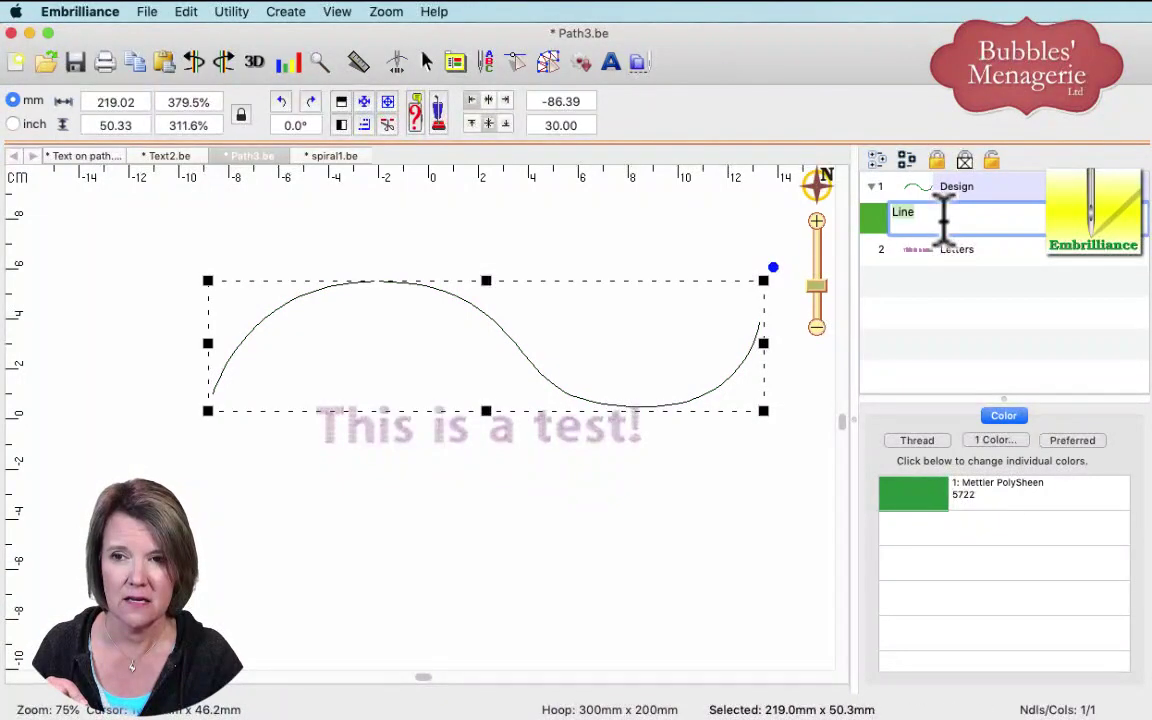
click(789, 248)
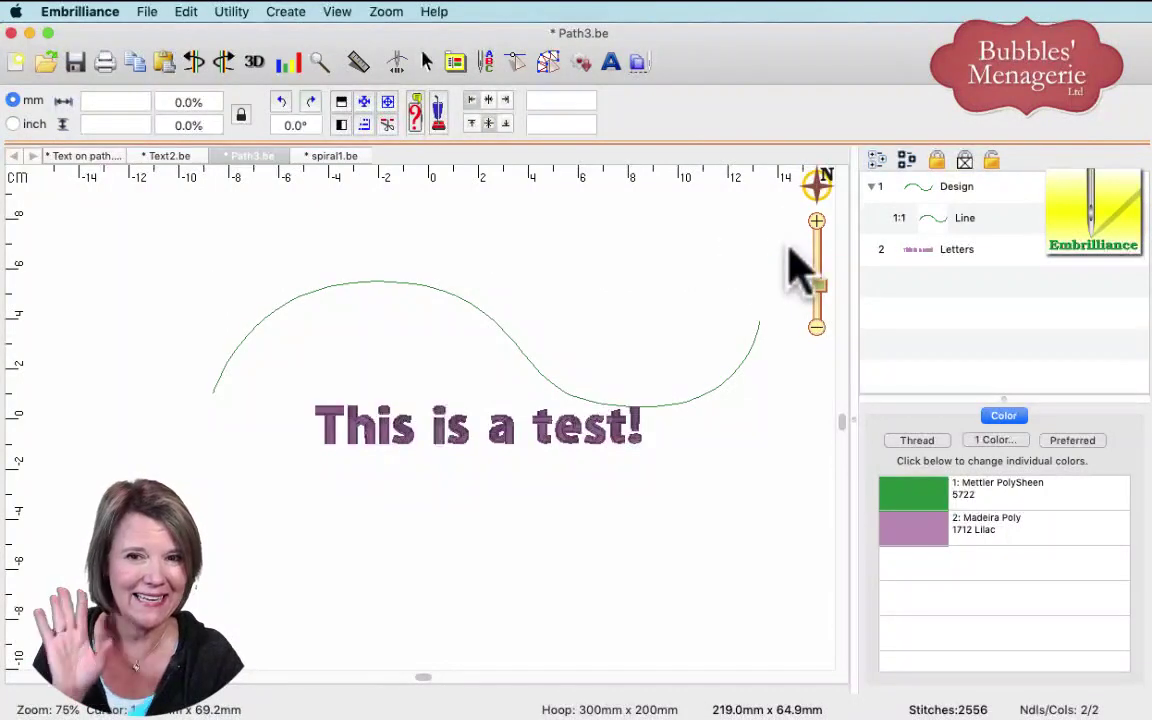
- Rename the S-shaped line object to "baseline" and attach the lettering to it as its path
click(930, 230)
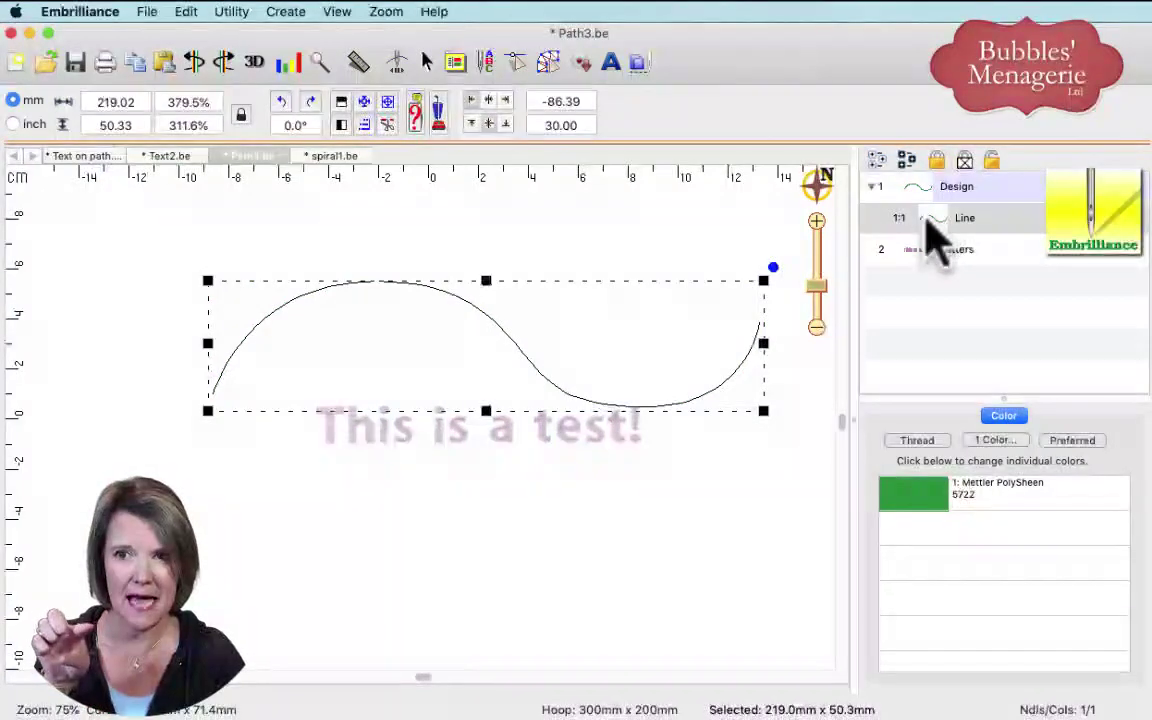
double_click(967, 223)
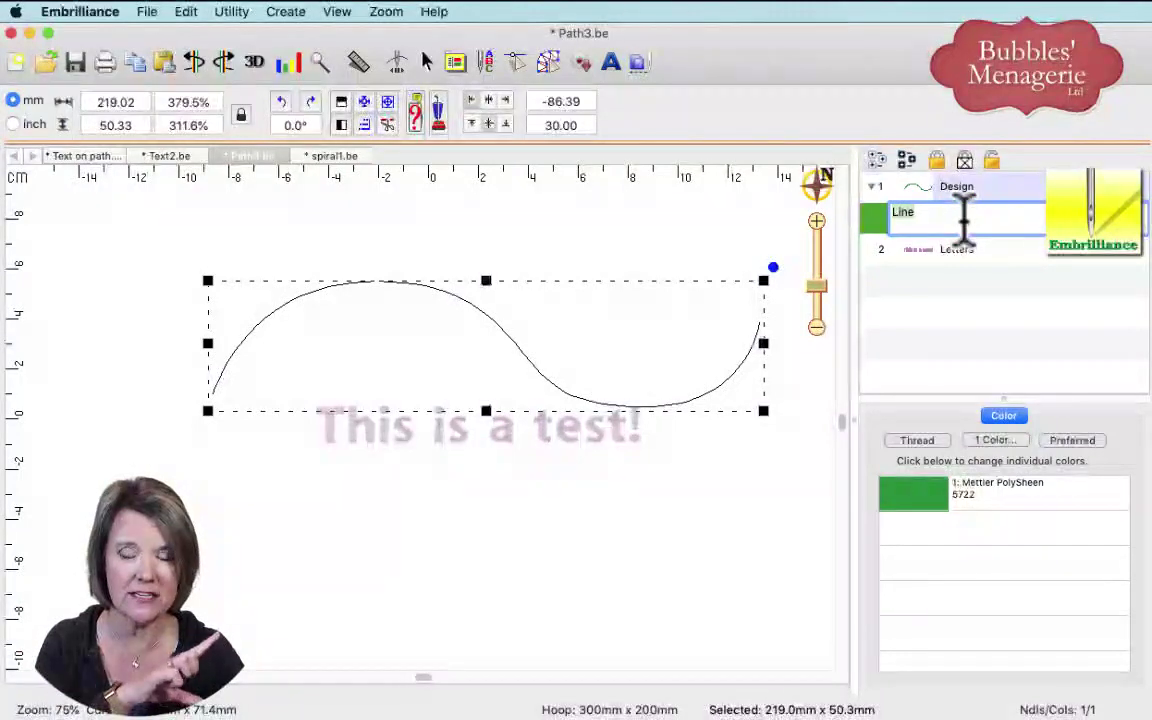
text(basel)
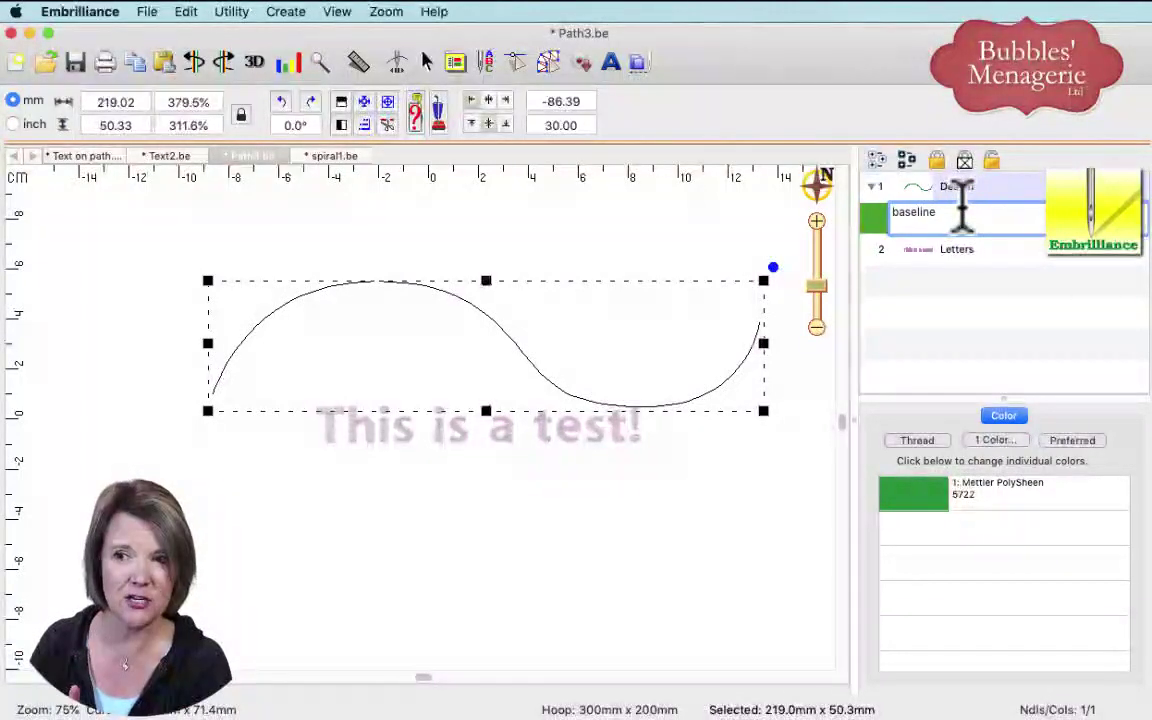
key(Return)
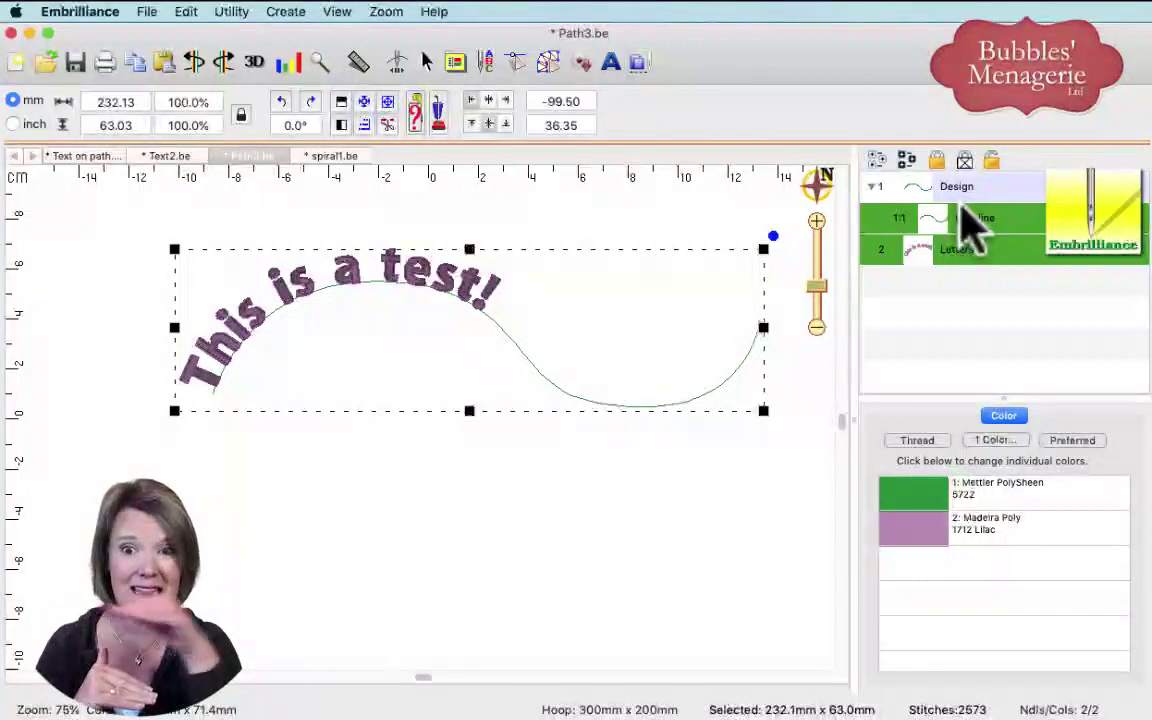
click(674, 489)
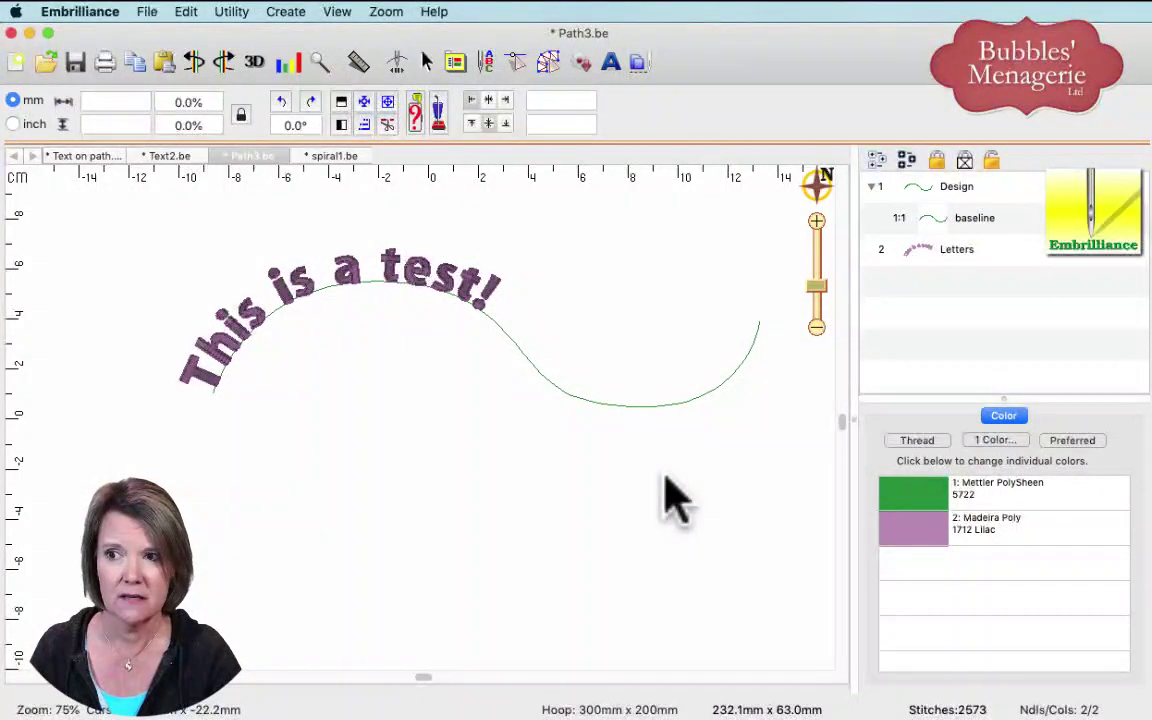
- Preview the design's stitching order from start to end in the stitch simulator, and return to object selection
click(398, 61)
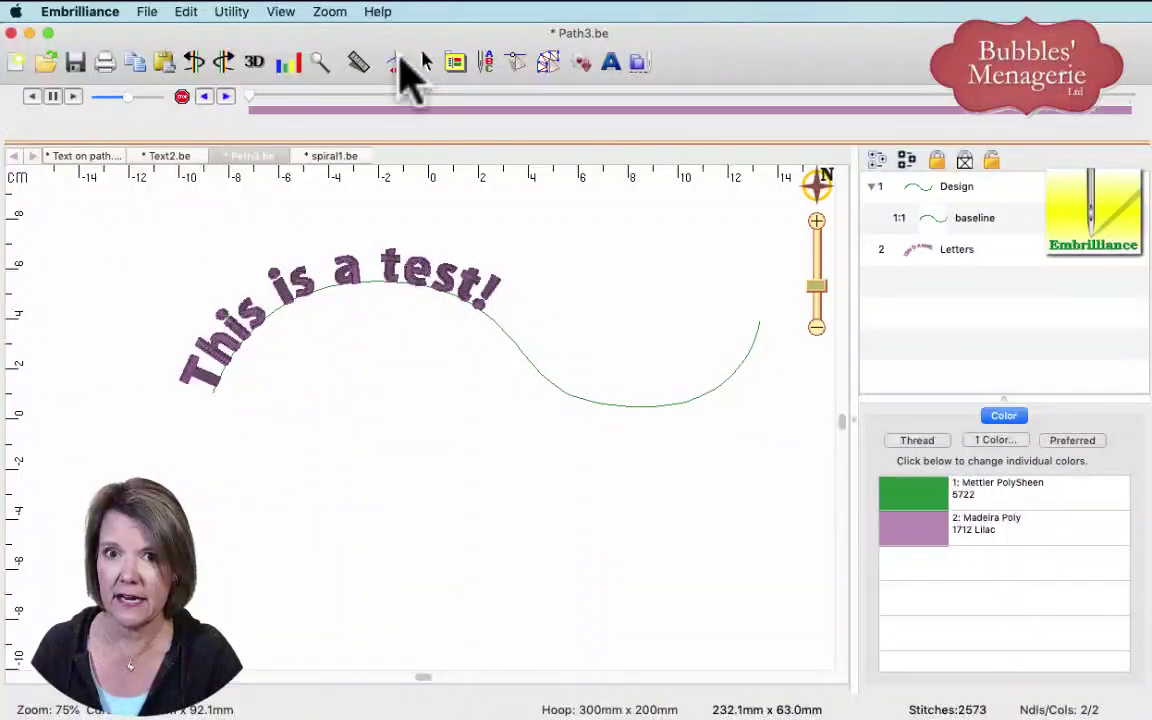
drag(250, 96, 1148, 125)
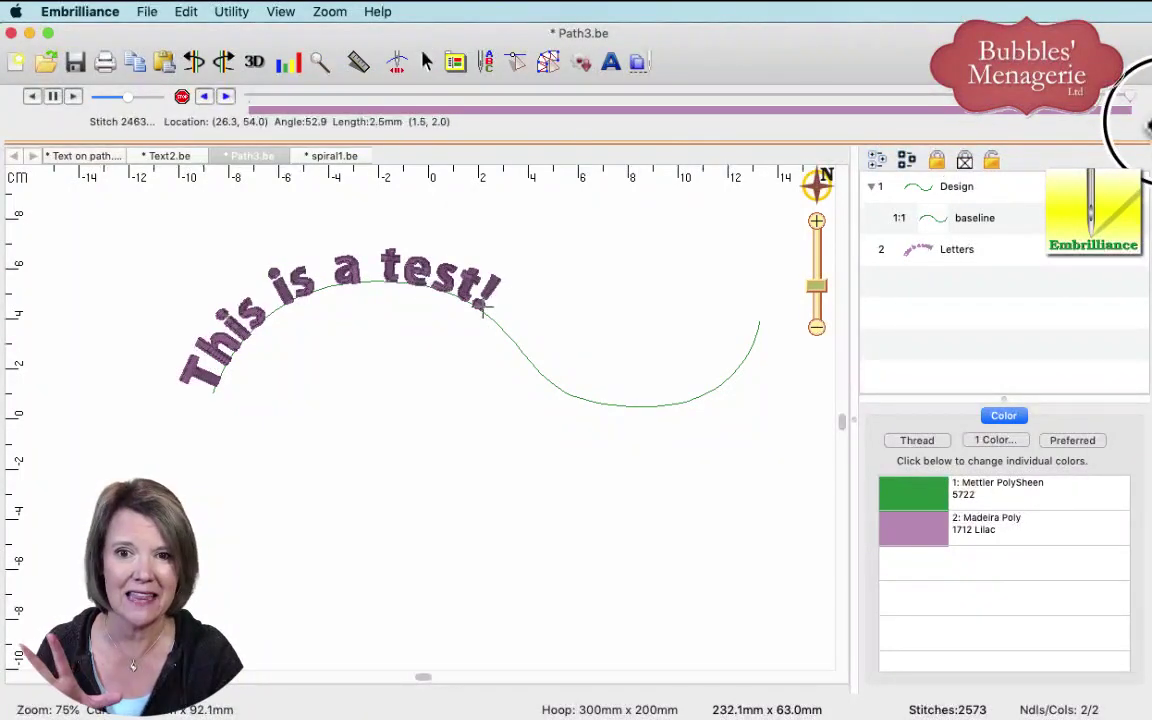
click(547, 62)
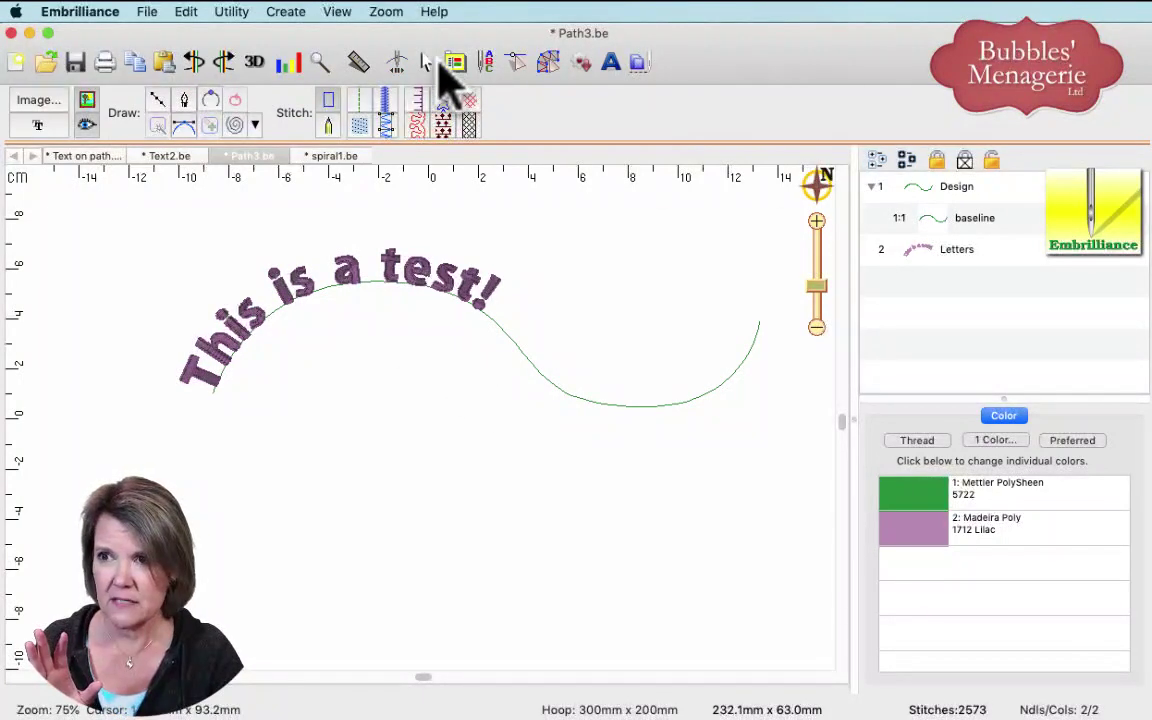
click(427, 62)
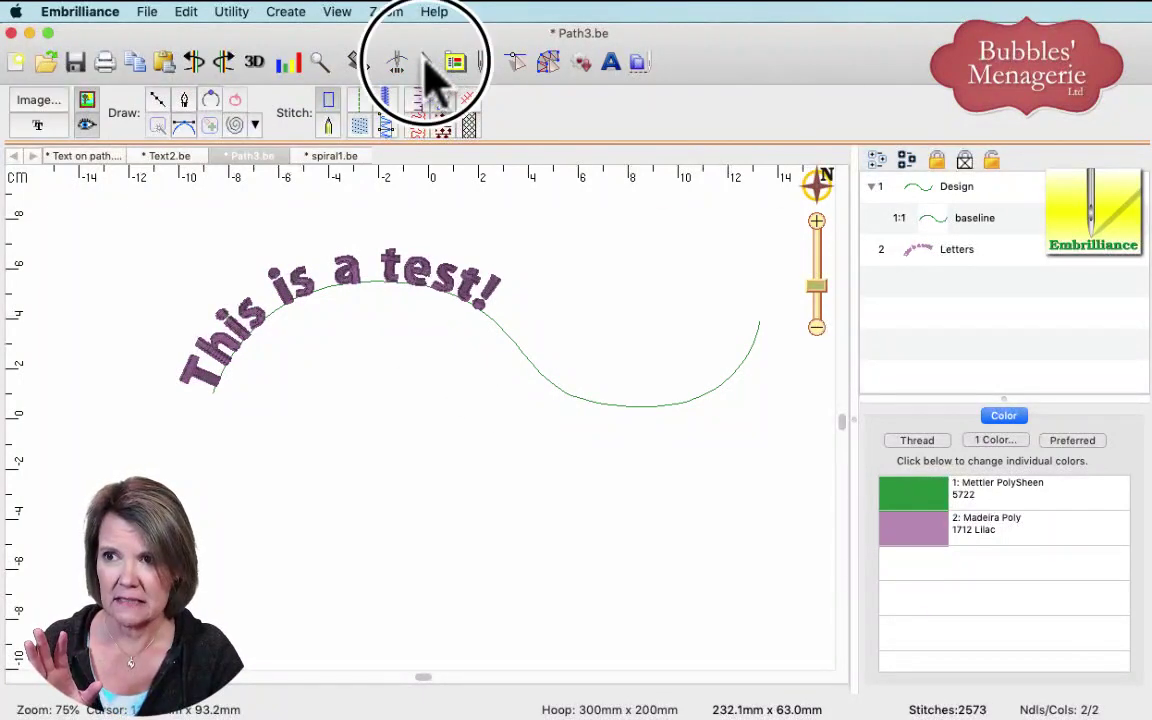
- Slide the whole lettering forward along the baseline by its first letter, toward the crest of the curve
click(938, 258)
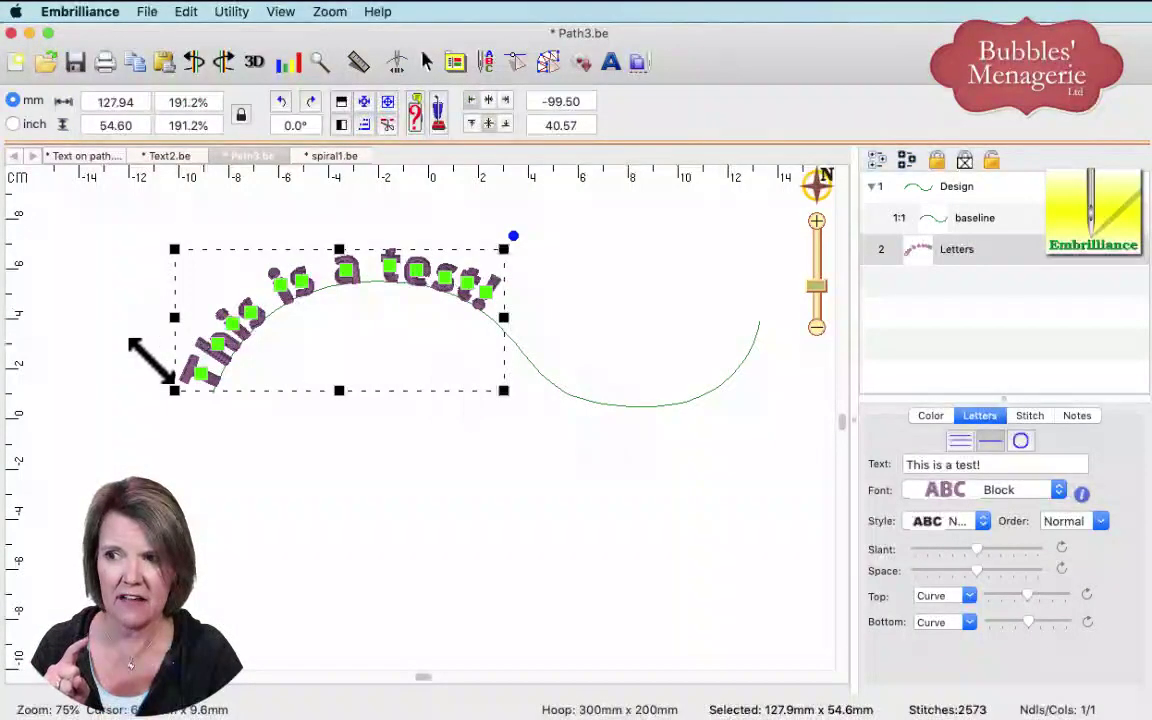
click(203, 392)
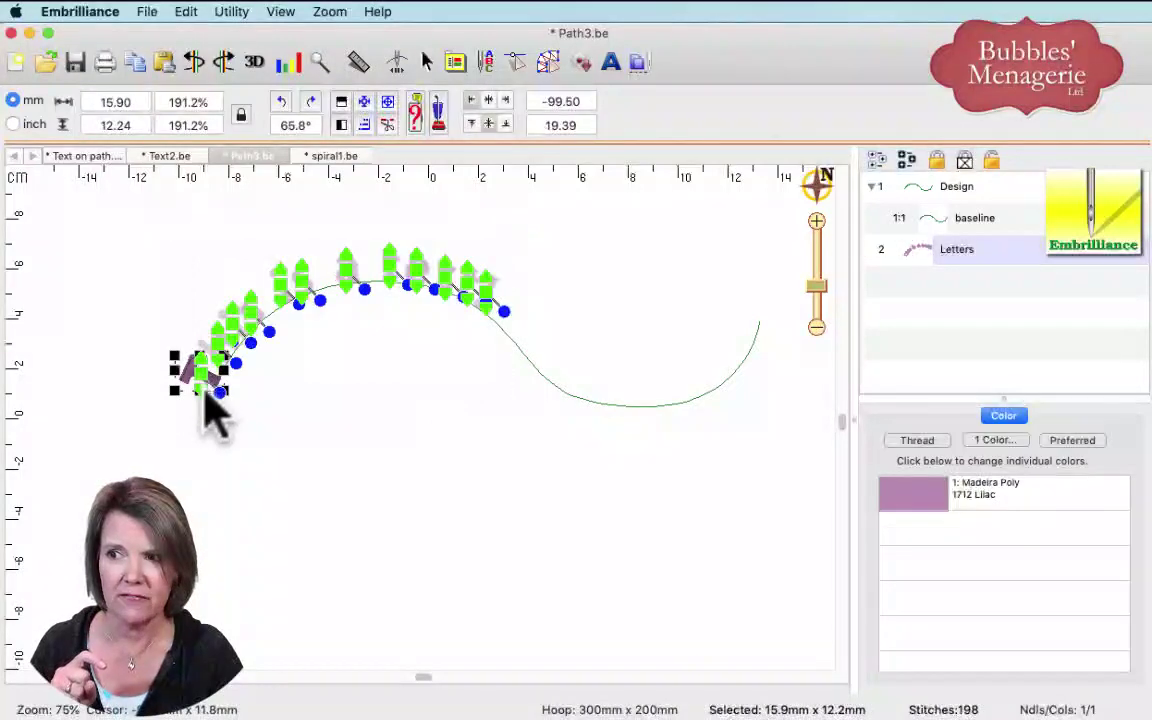
drag(205, 405, 282, 353)
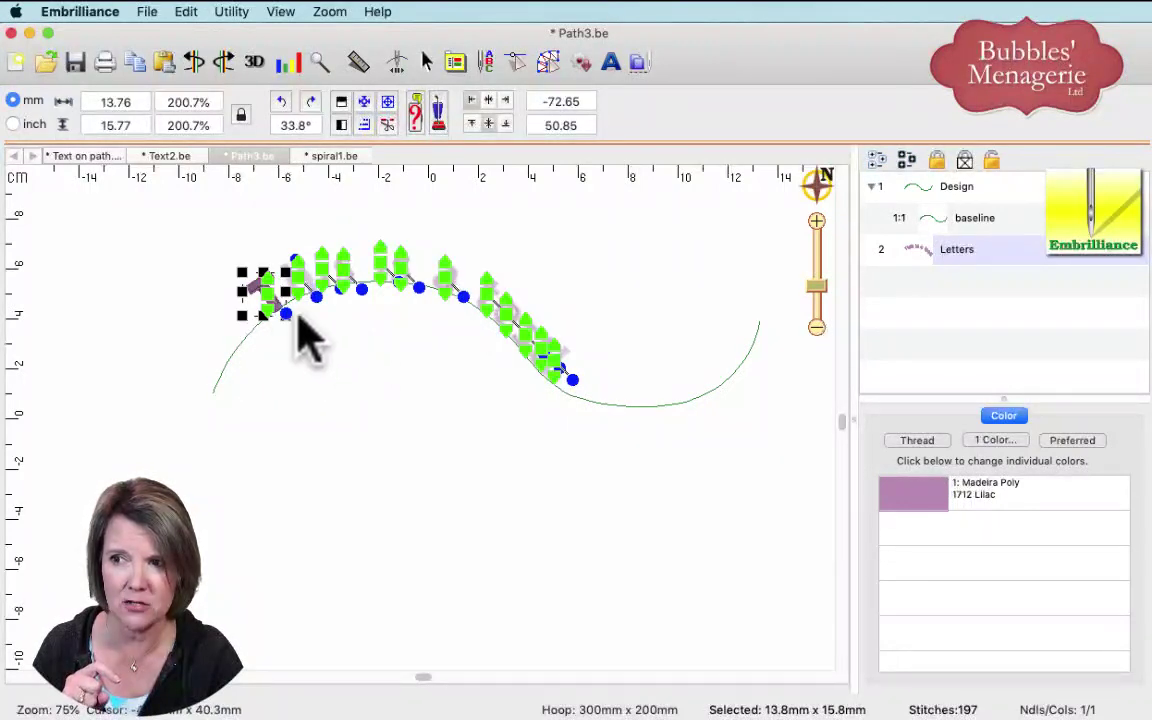
click(264, 308)
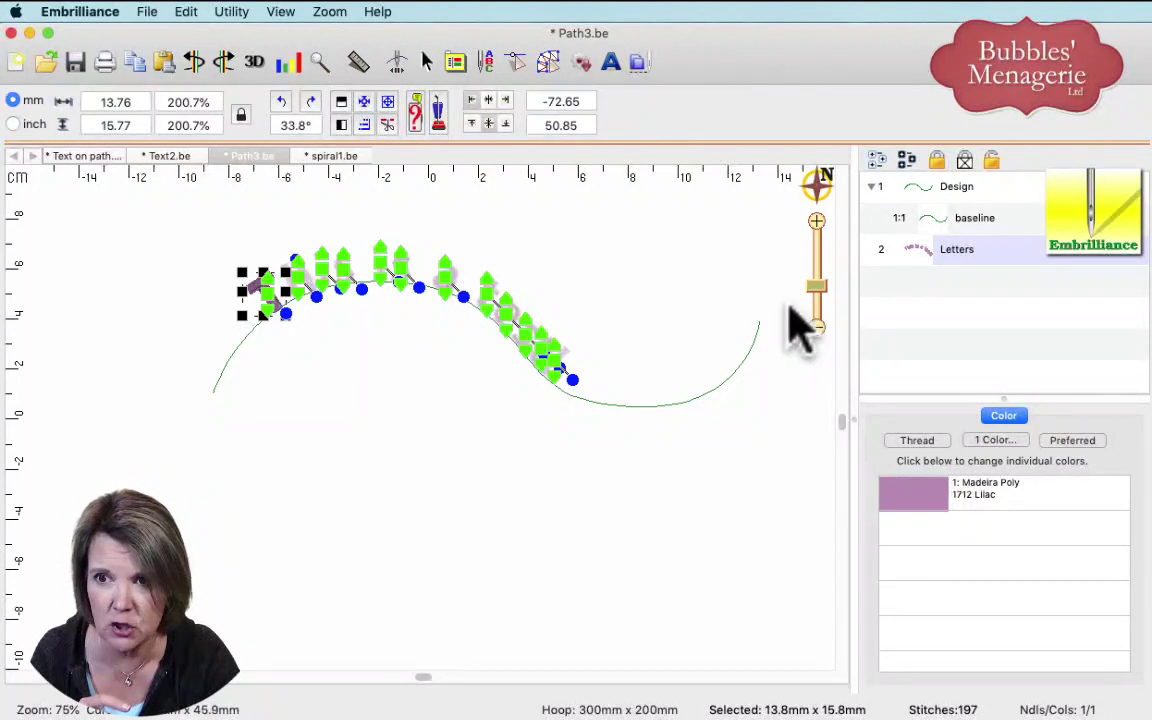
- Slide the lettering slightly further along the baseline, using the first letter's position handle
drag(811, 288, 822, 248)
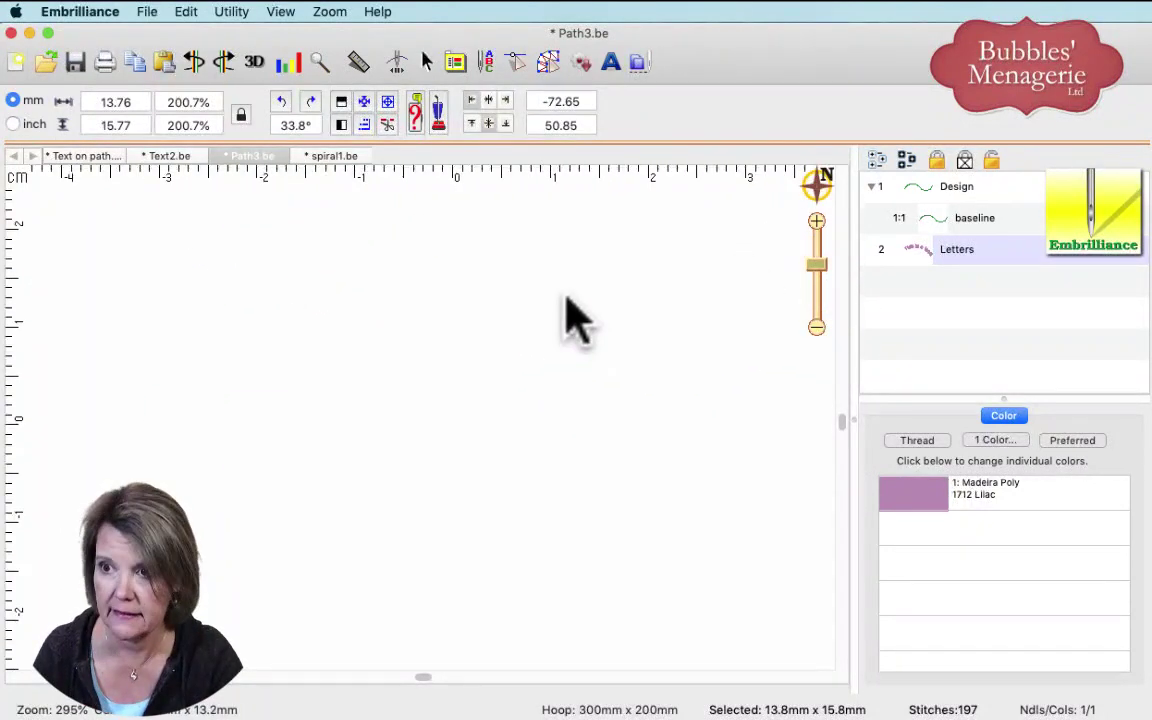
drag(571, 283, 590, 698)
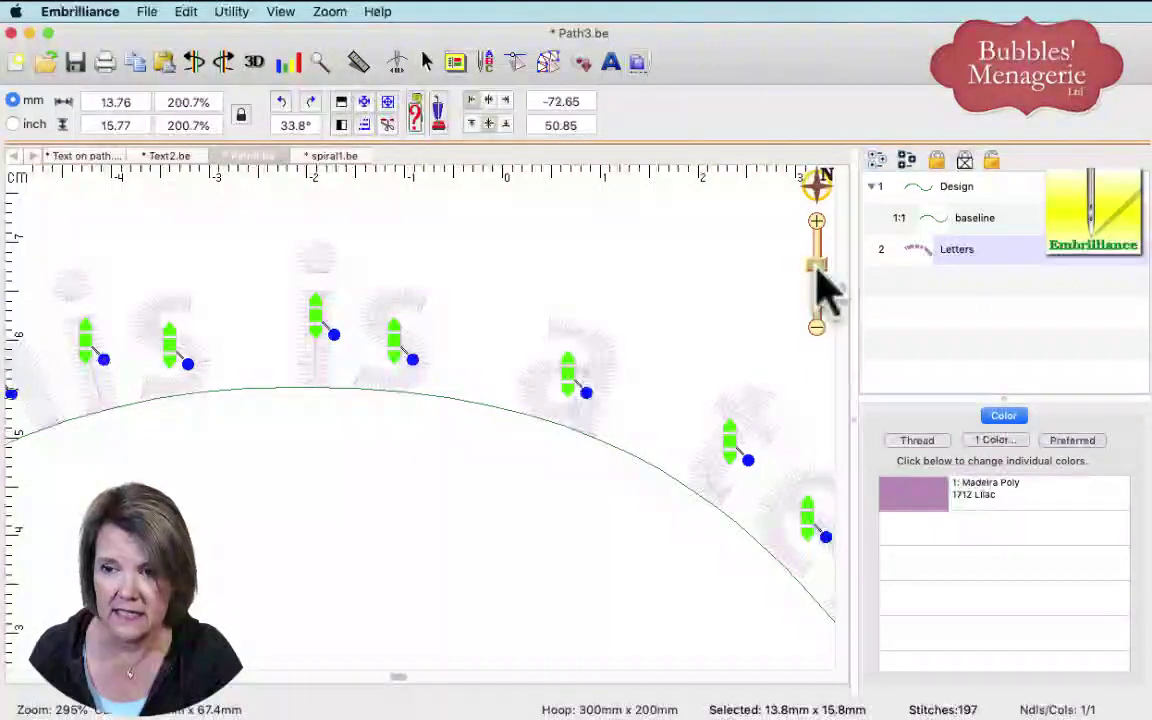
drag(818, 272, 817, 293)
mouse_move(272, 440)
mouse_down()
mouse_move(257, 442)
mouse_move(267, 455)
mouse_up()
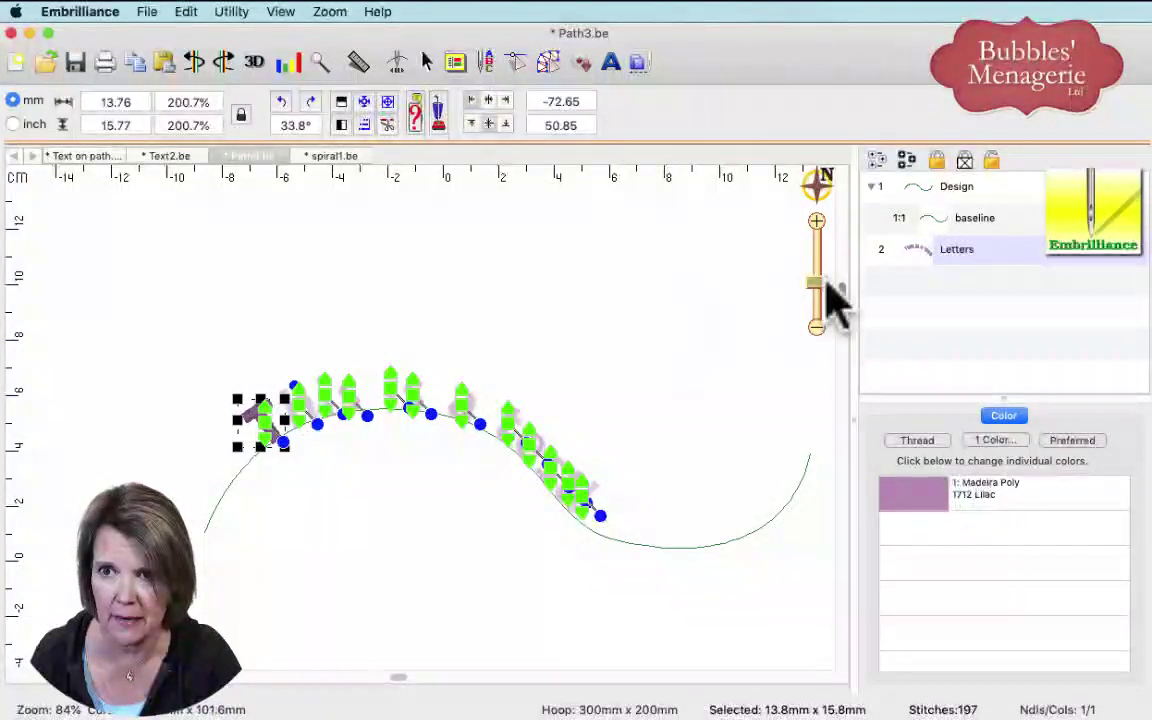
drag(820, 300, 823, 282)
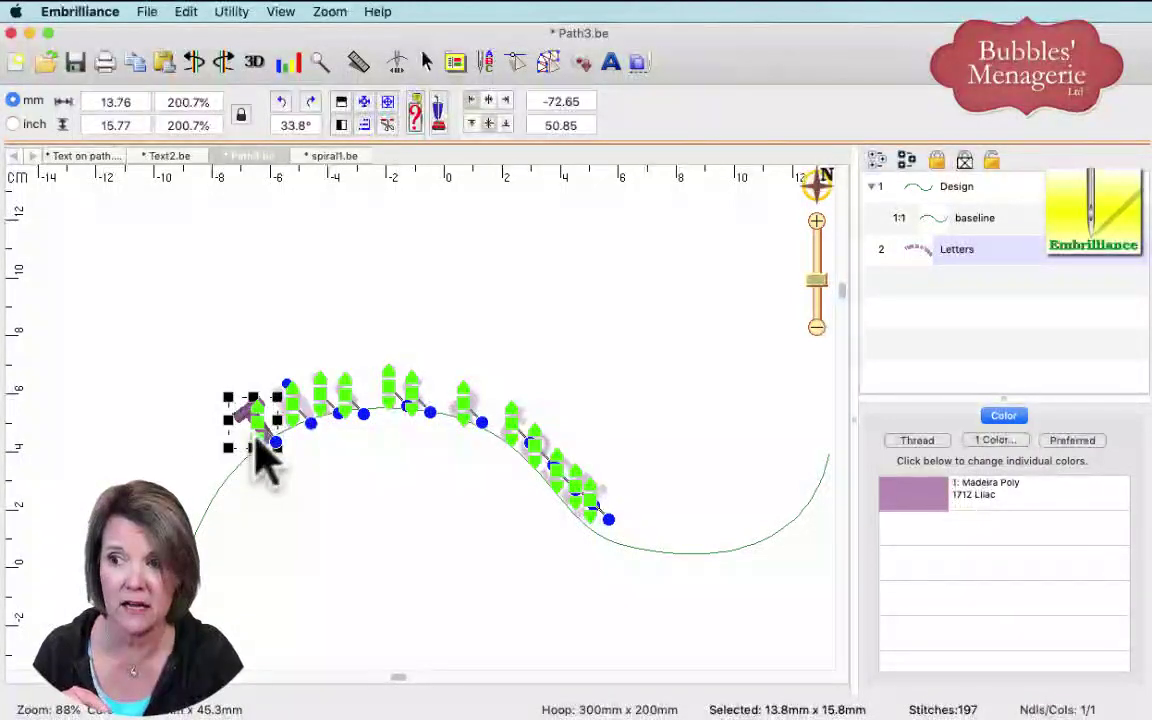
drag(257, 440, 285, 490)
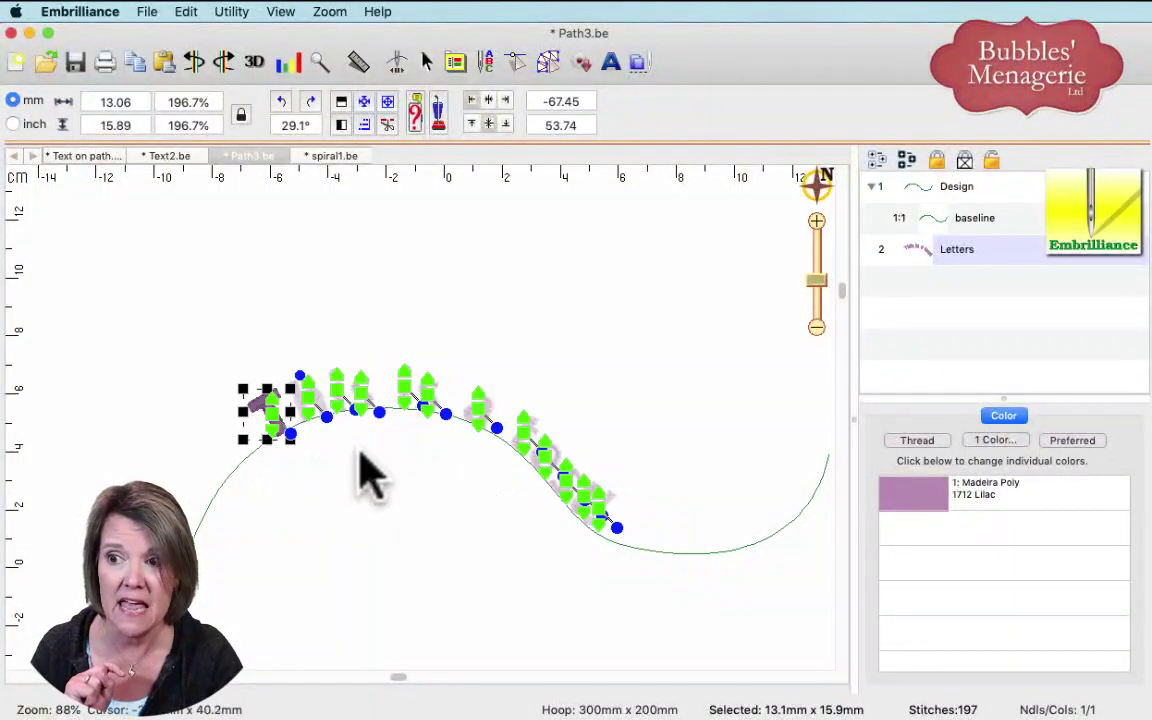
- Slide the words "is a test!" along the baseline into the trough, and bring them back close to "This"
click(404, 406)
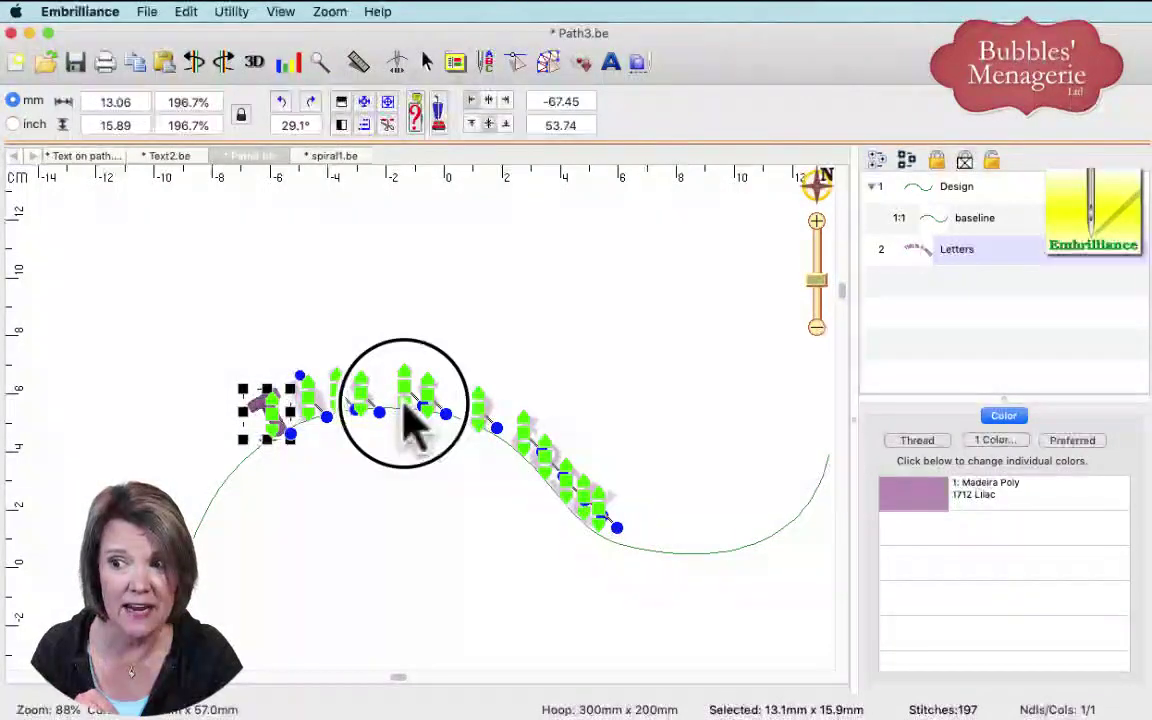
drag(405, 406, 553, 527)
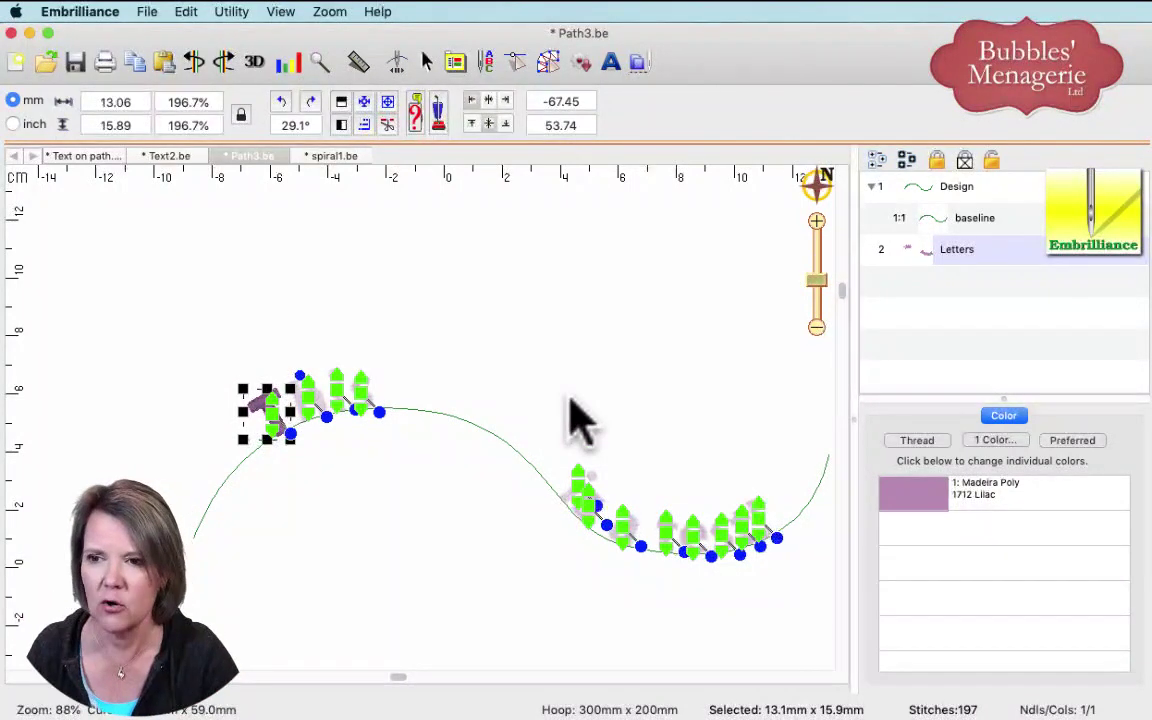
drag(580, 524, 452, 404)
drag(425, 403, 412, 403)
click(422, 435)
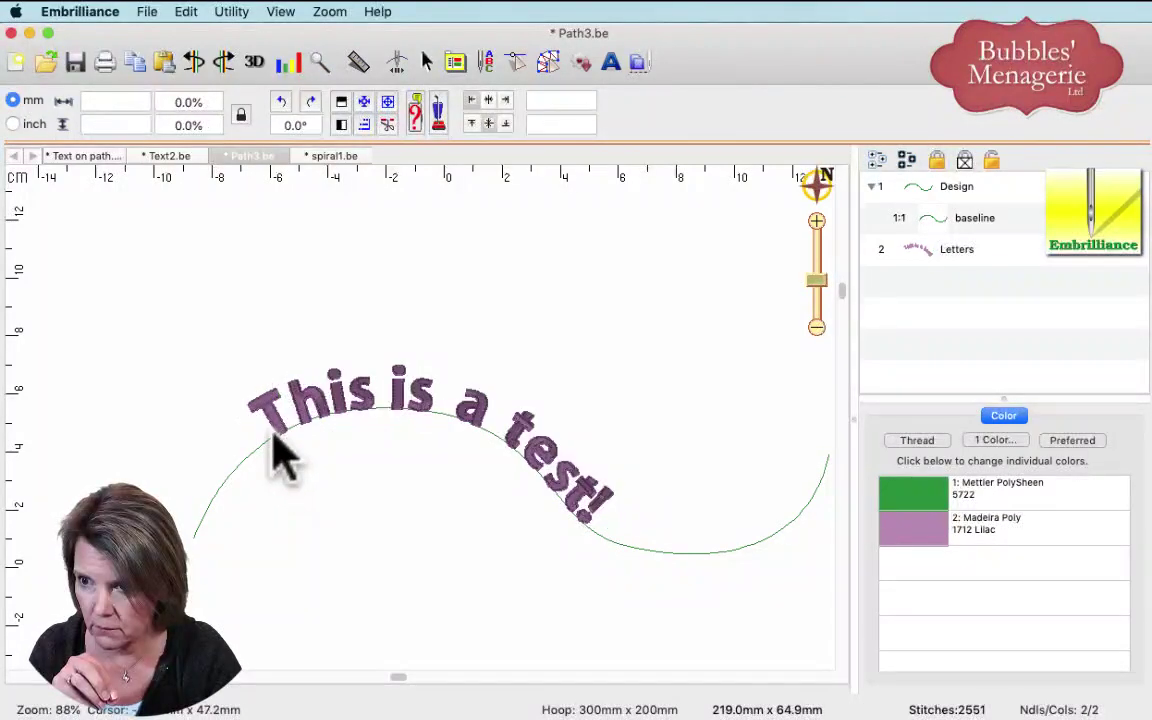
- Slide the whole lettering along the baseline by its first letter, from the crest into the trough
click(272, 435)
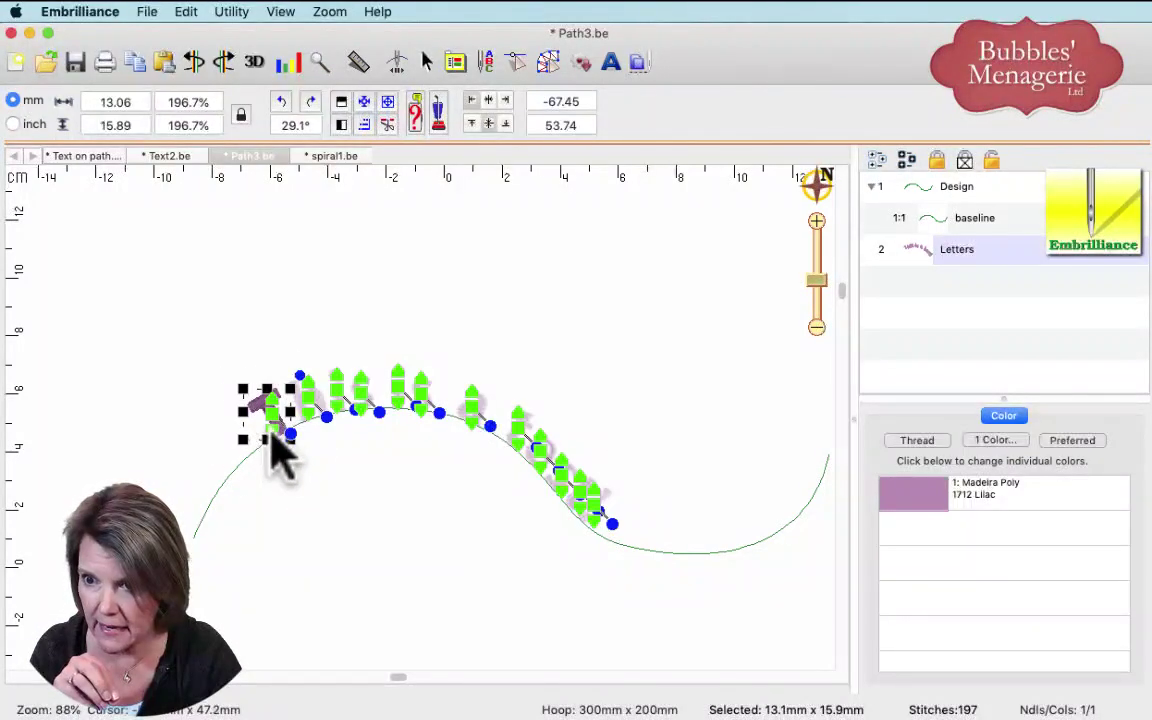
drag(279, 449, 533, 503)
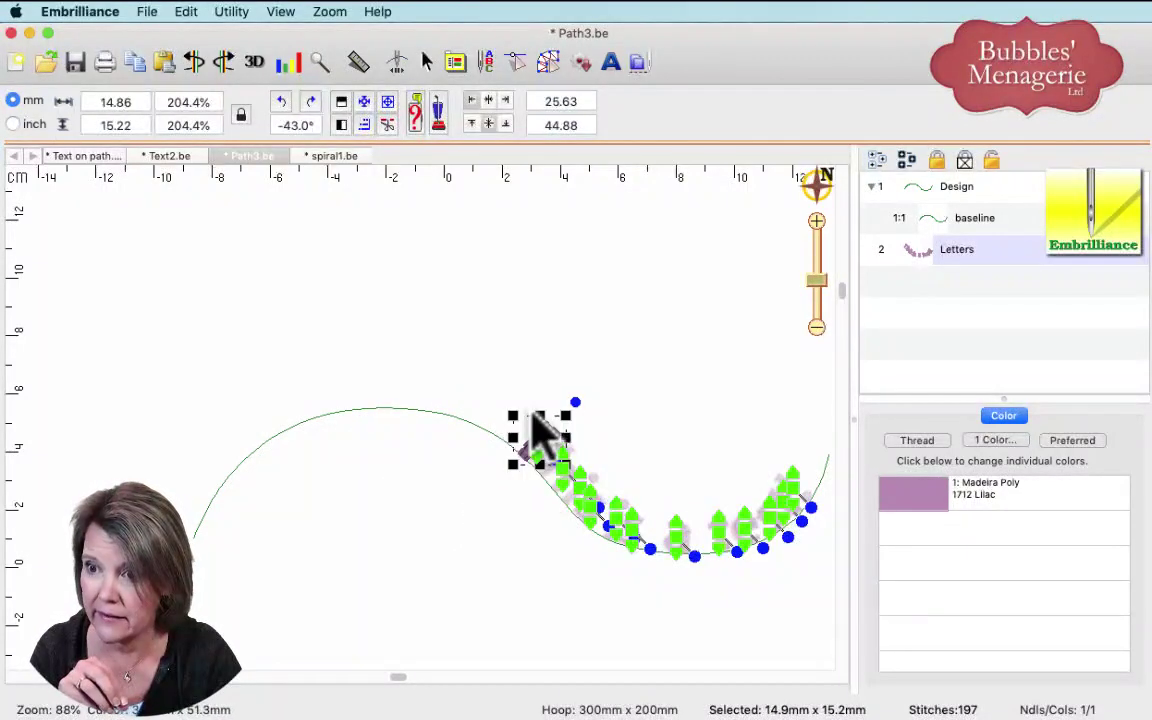
click(522, 540)
- Enlarge the whole lettering to about 262% and slightly widen its letter spacing
click(540, 465)
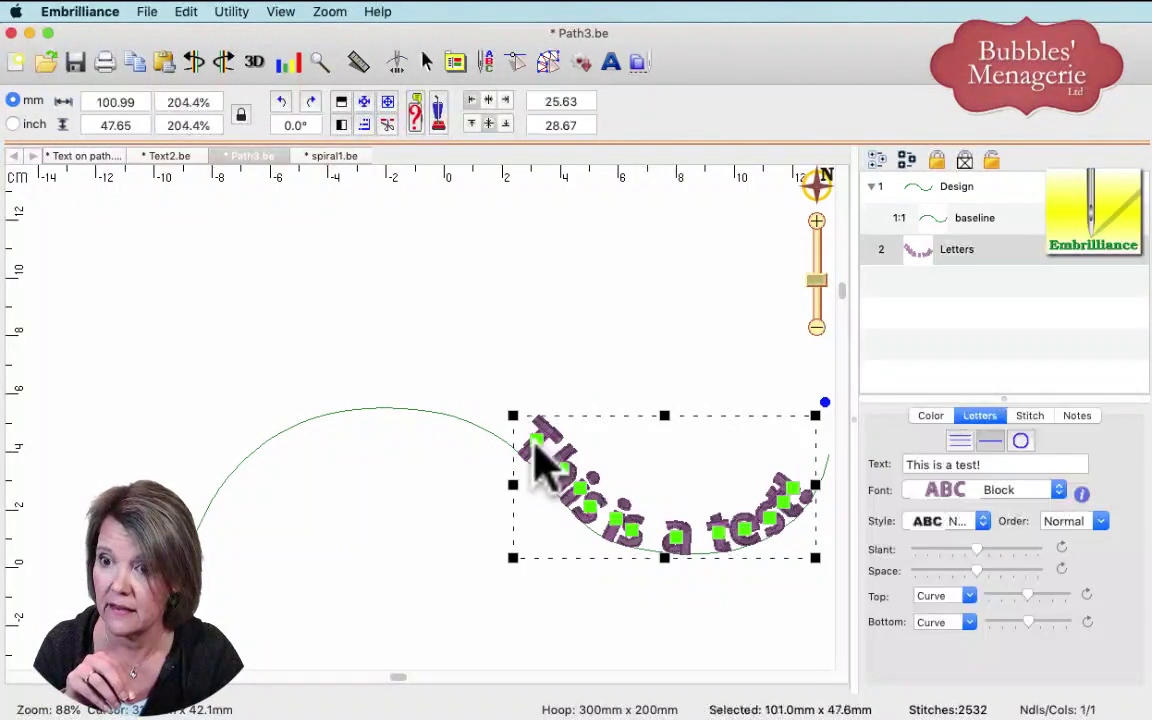
drag(487, 383, 471, 362)
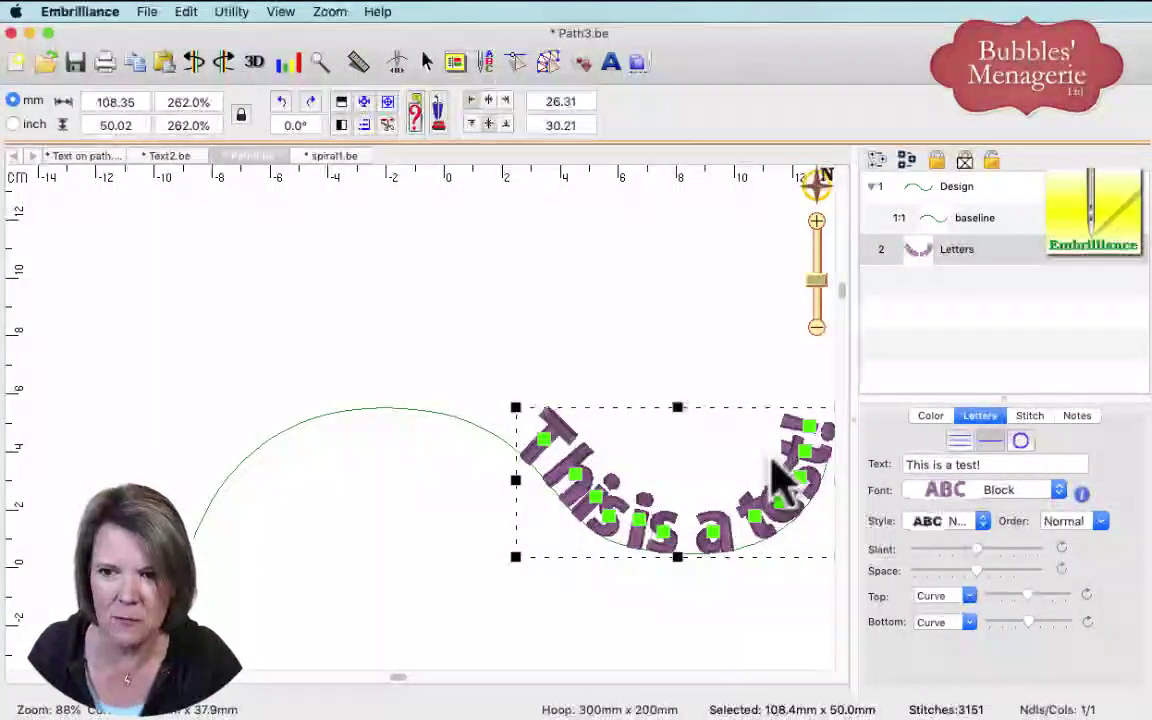
drag(977, 570, 982, 573)
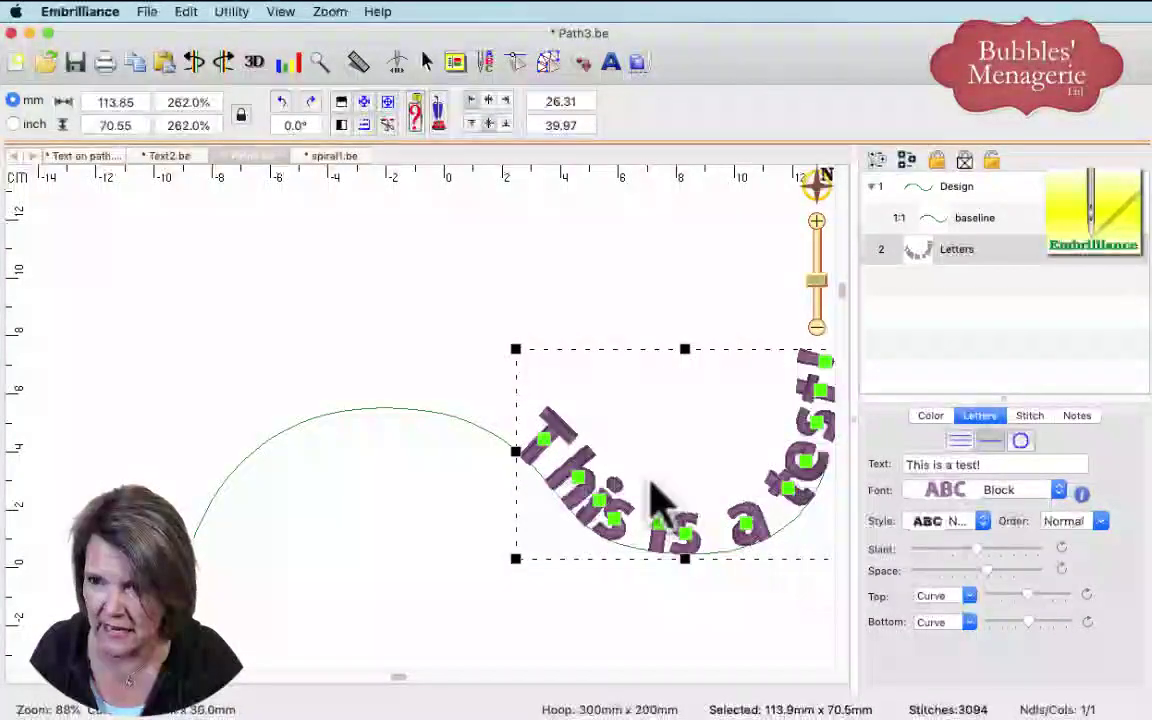
- Slide the whole lettering back up the baseline by its first letter, partway out of the trough
click(541, 446)
drag(543, 468, 499, 437)
click(786, 578)
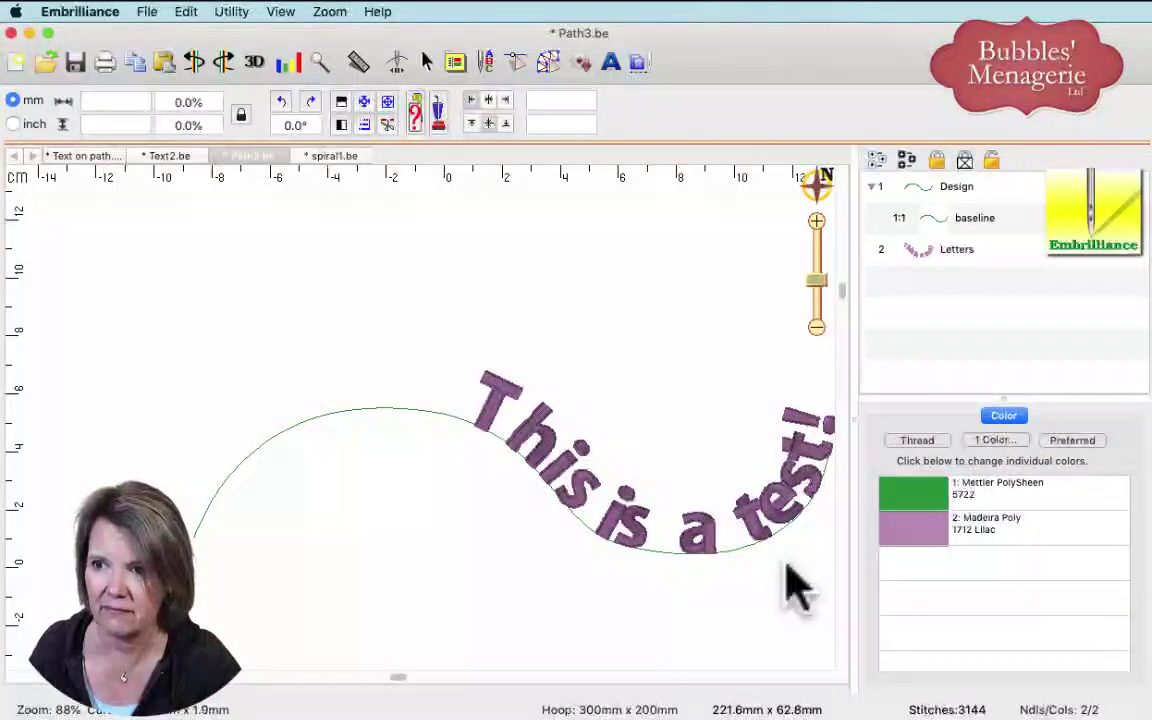
- Slide the lettering a little further back toward the crest and close up the gap after the "T"
click(488, 420)
click(490, 425)
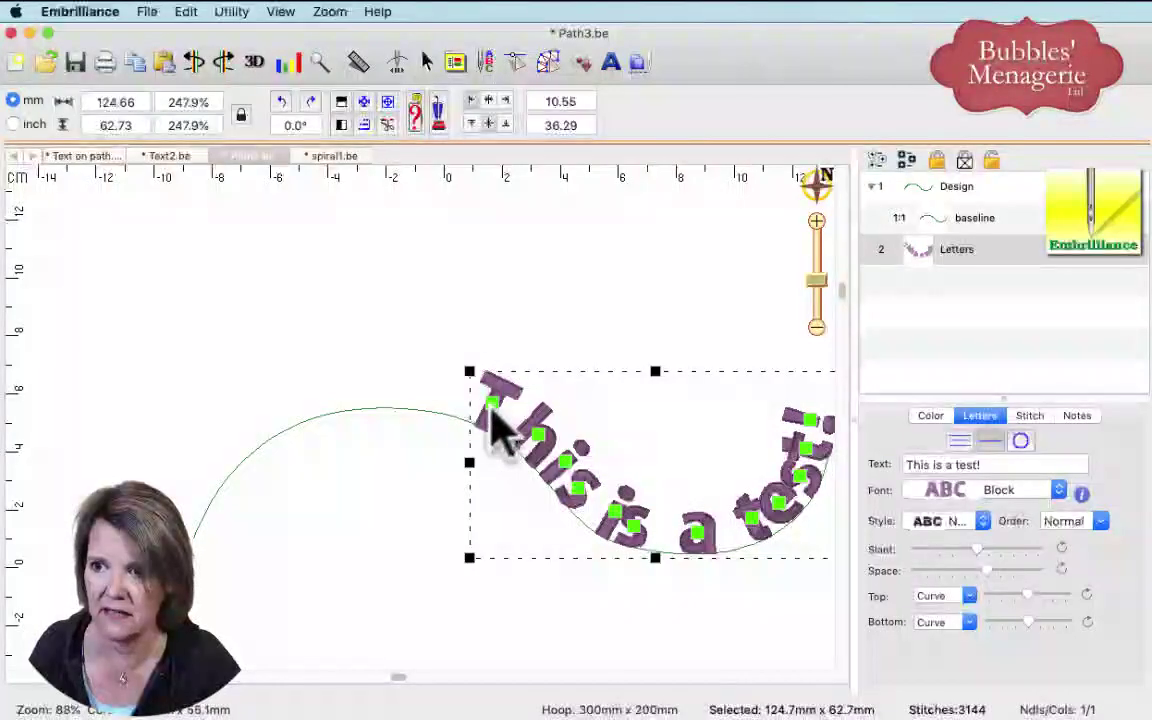
click(490, 428)
drag(497, 440, 470, 428)
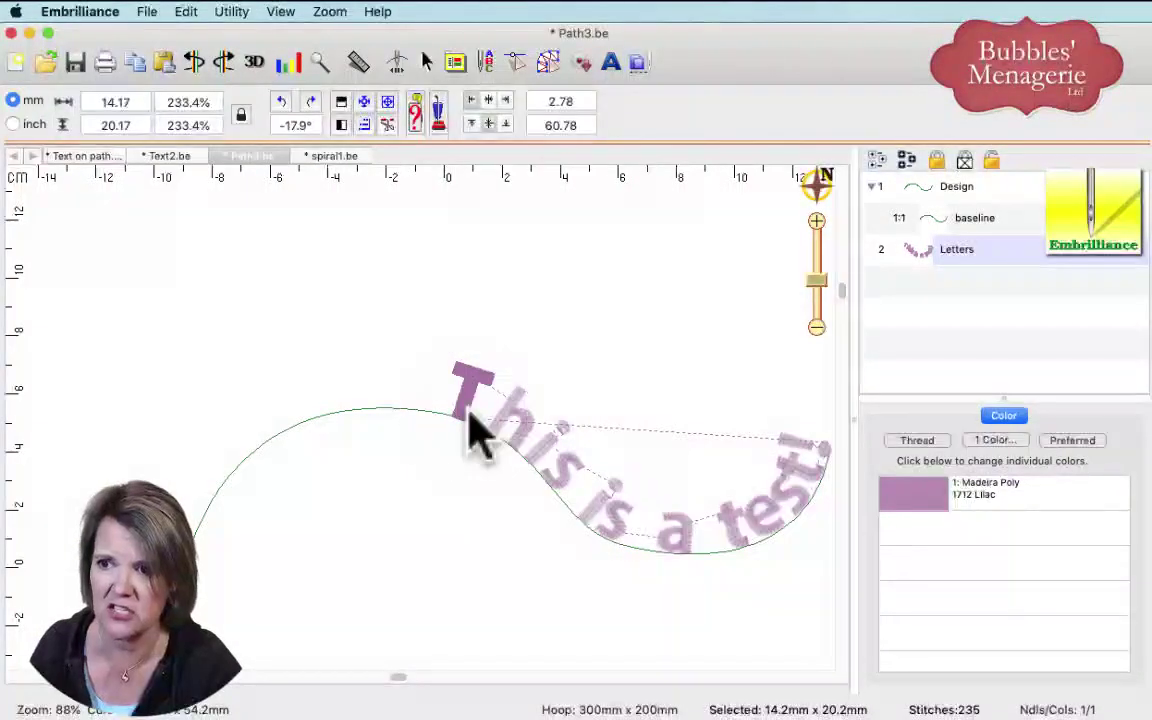
click(524, 450)
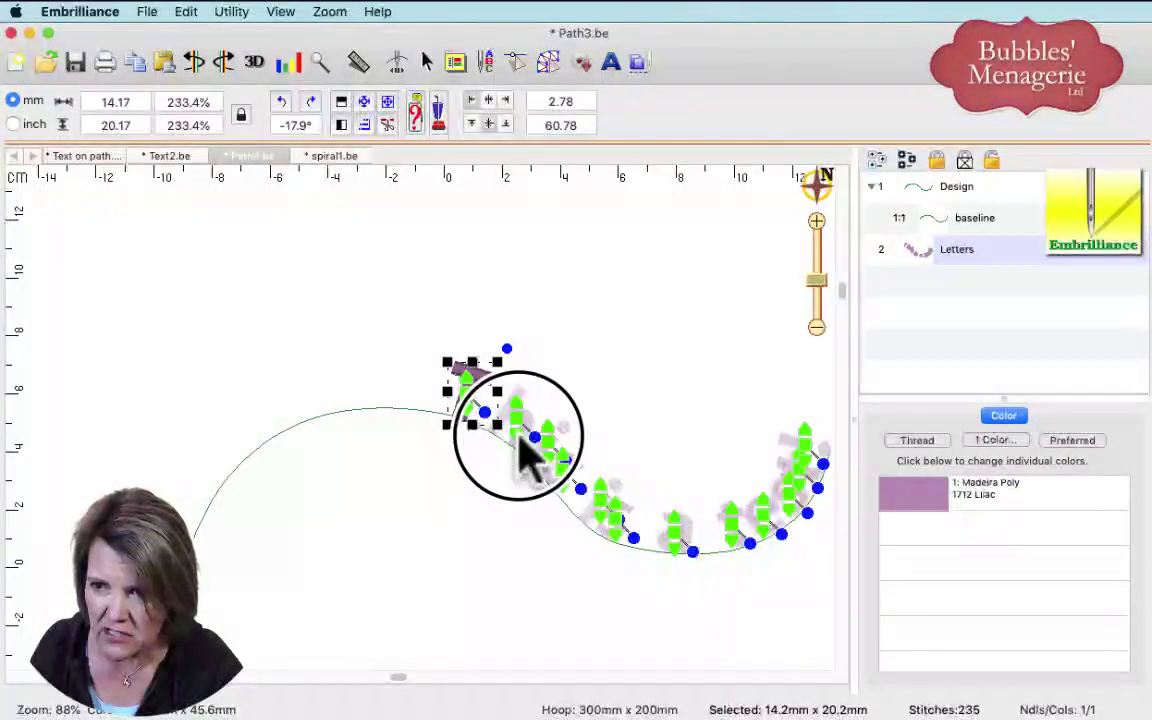
click(766, 532)
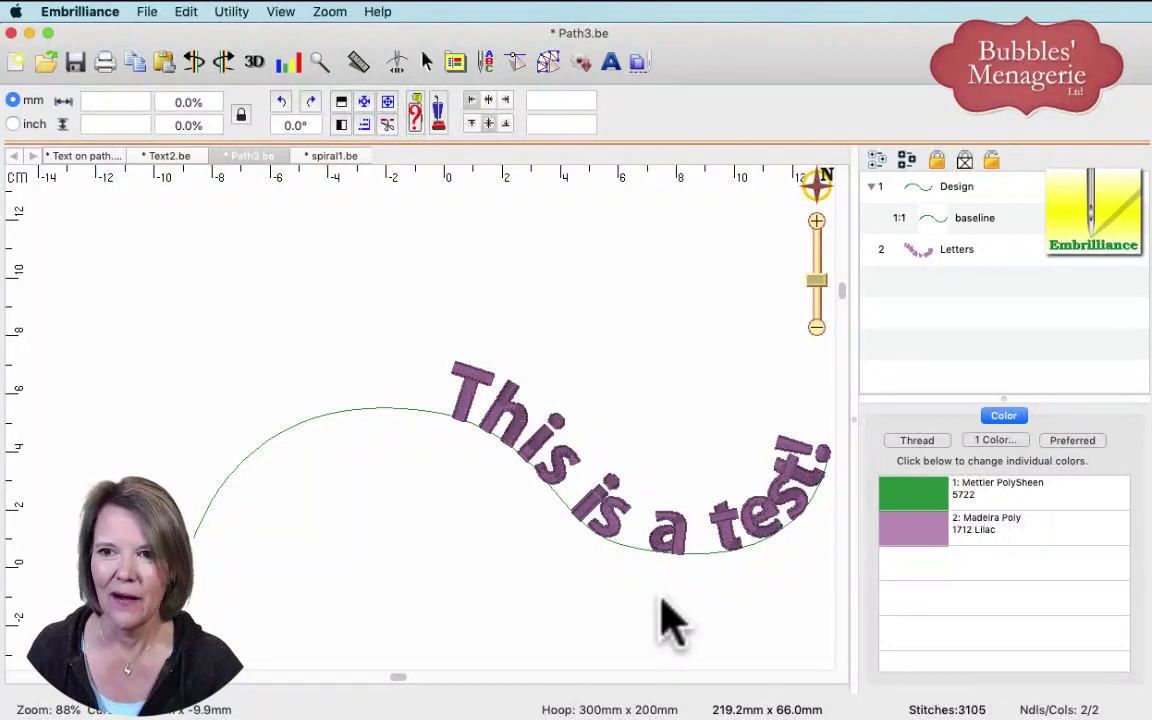
- Slide the whole lettering back over the crest by its first letter and raise it about 5 mm off the baseline
click(549, 474)
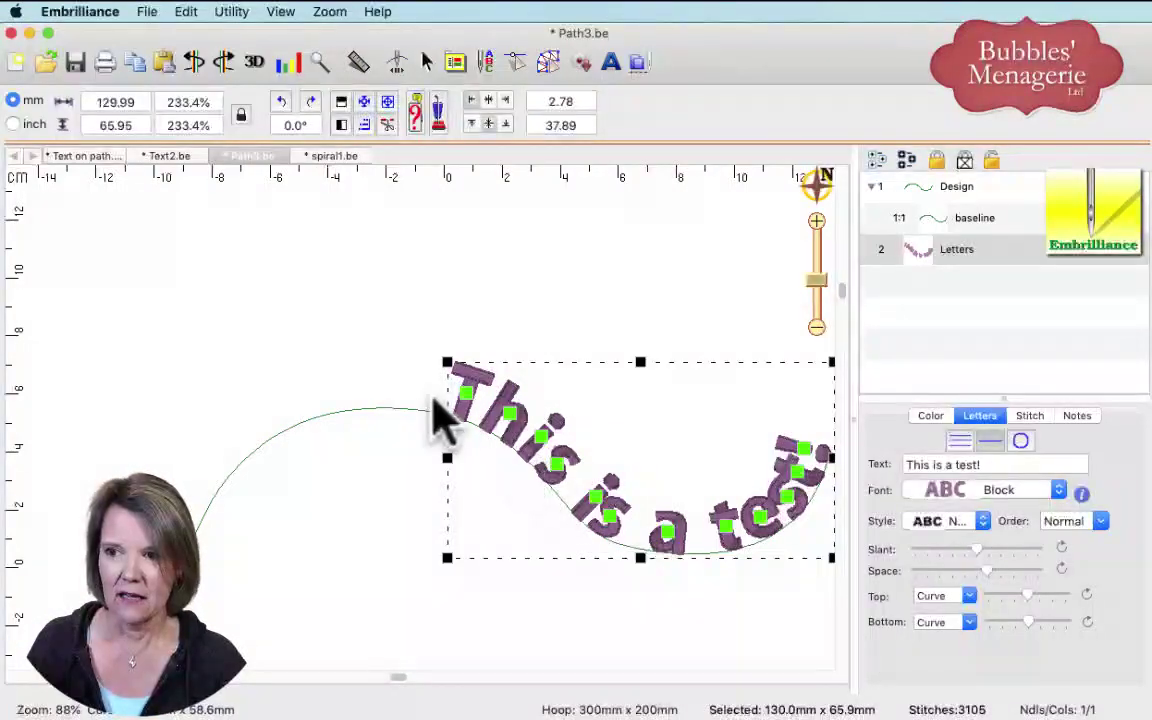
click(452, 415)
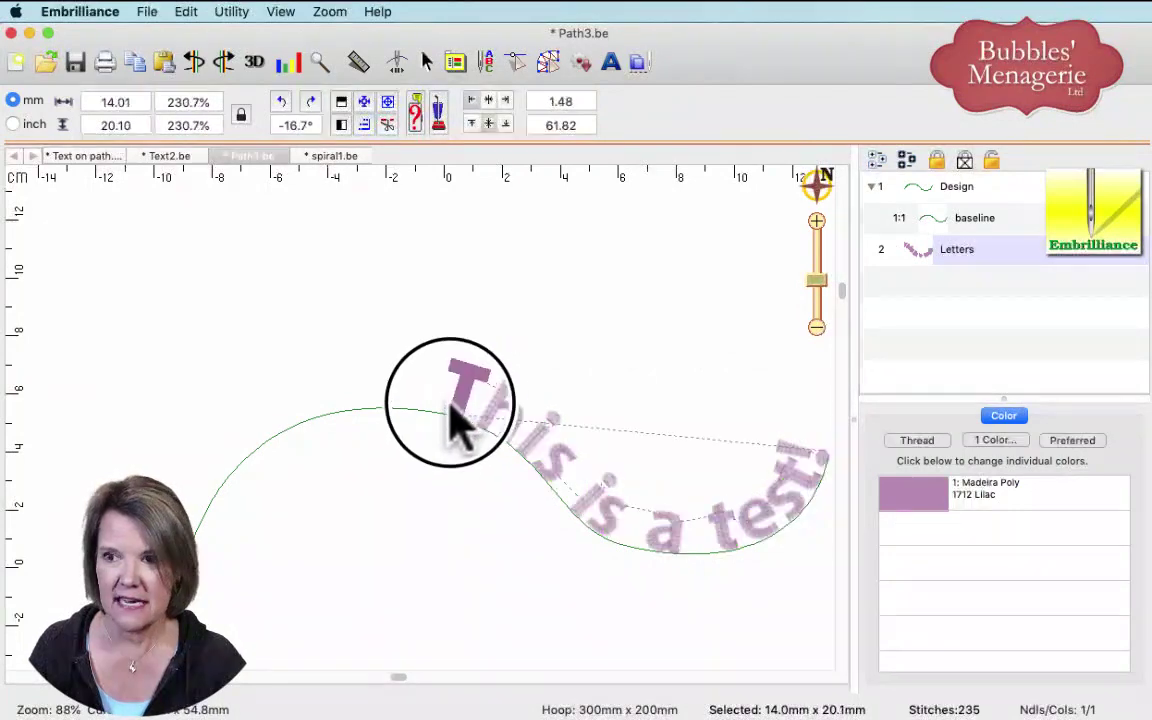
drag(452, 412, 350, 415)
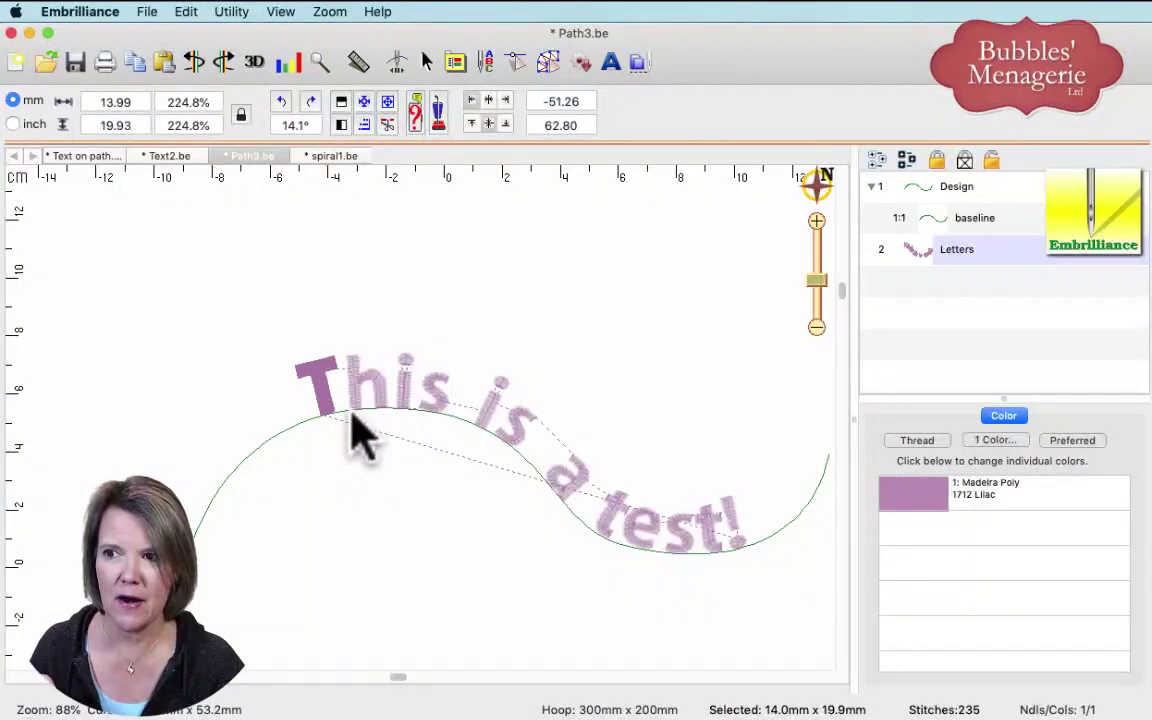
click(321, 391)
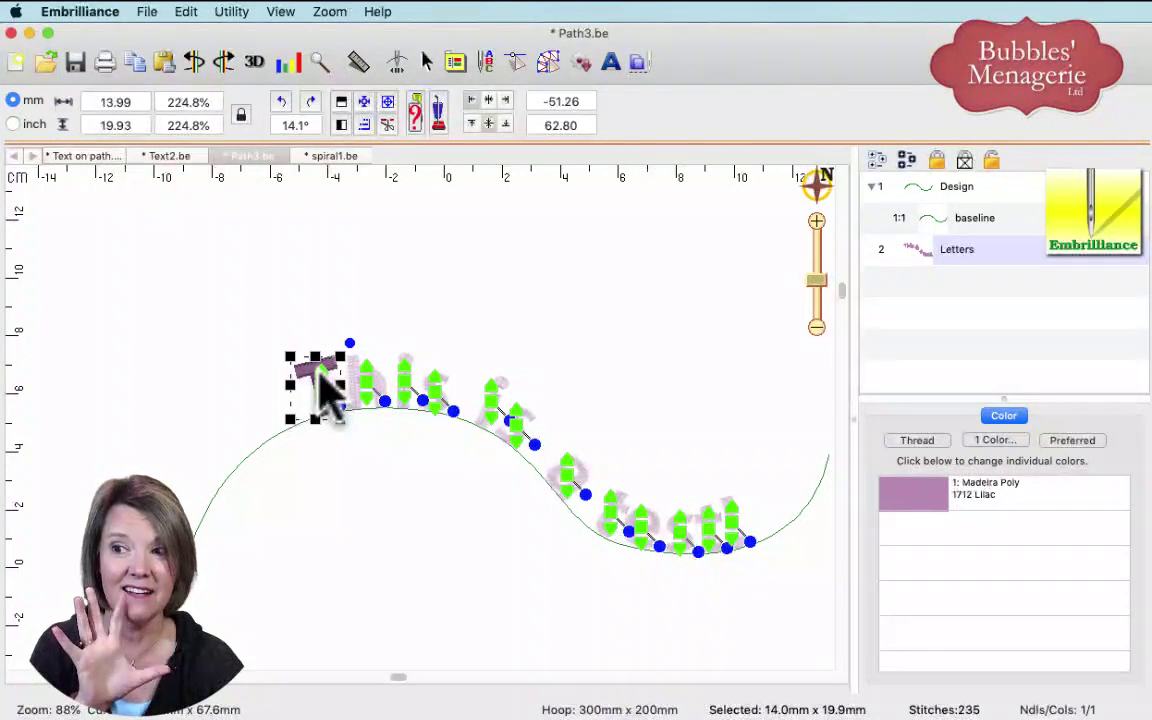
mouse_move(320, 371)
mouse_down()
mouse_move(323, 338)
mouse_move(326, 367)
mouse_up()
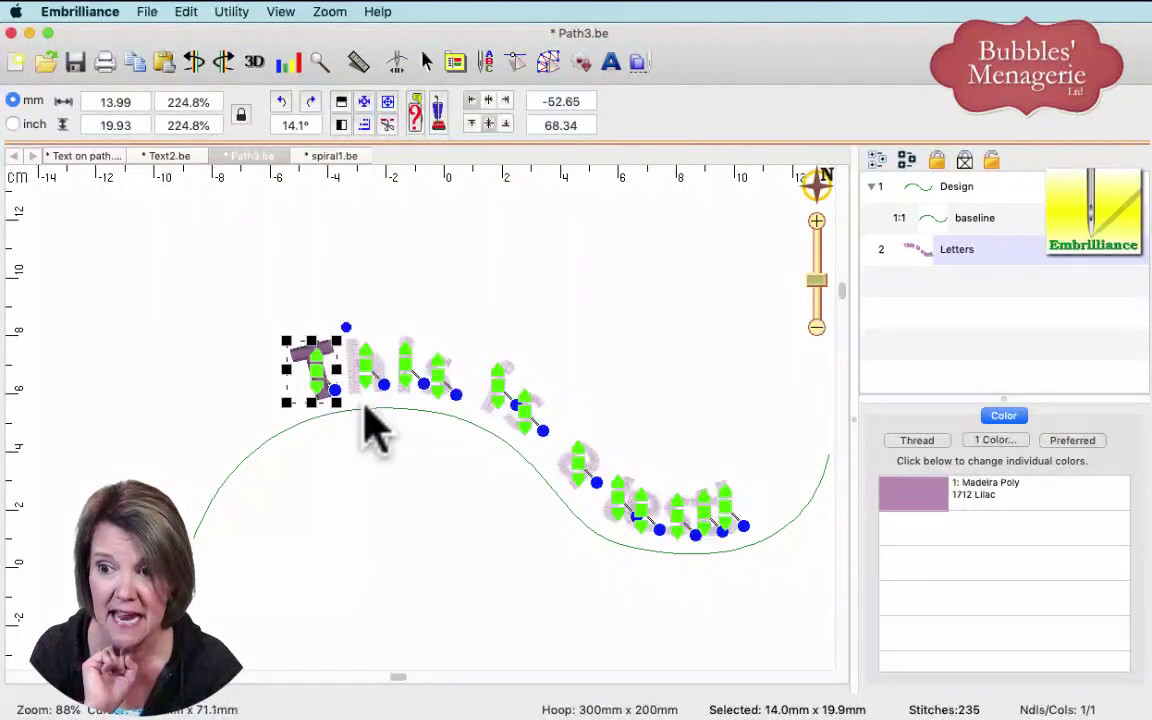
- Widen the gaps within "test!" by sliding its final letters slightly along the baseline
click(645, 550)
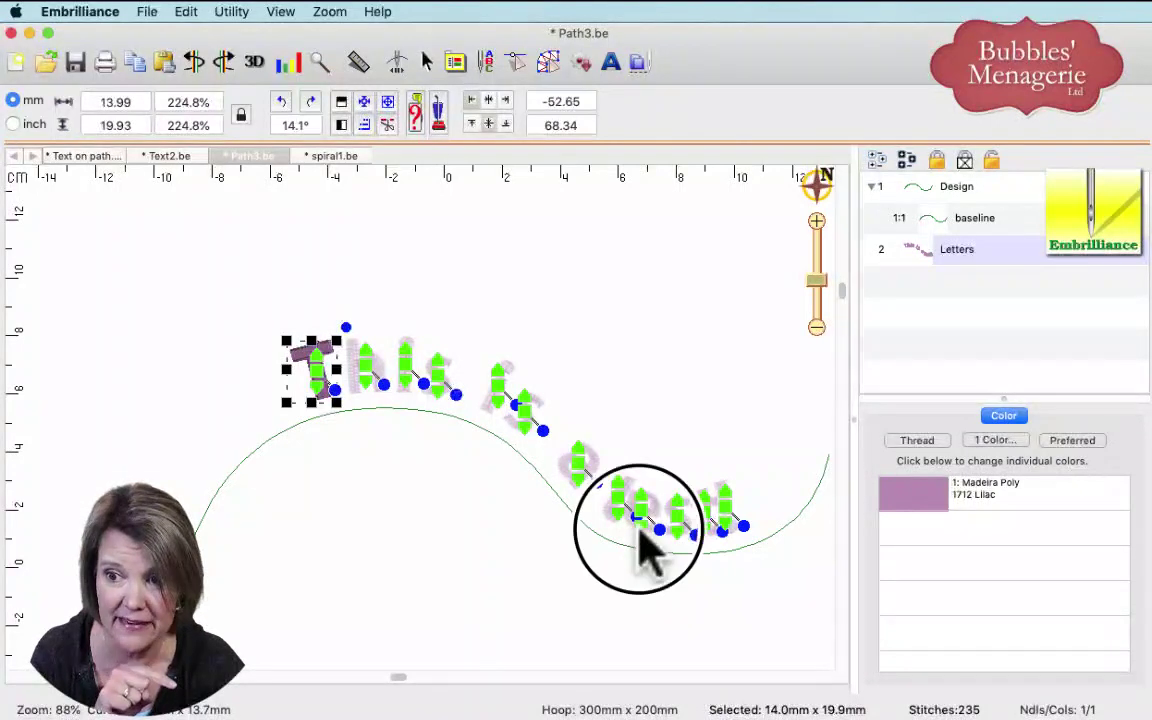
click(688, 532)
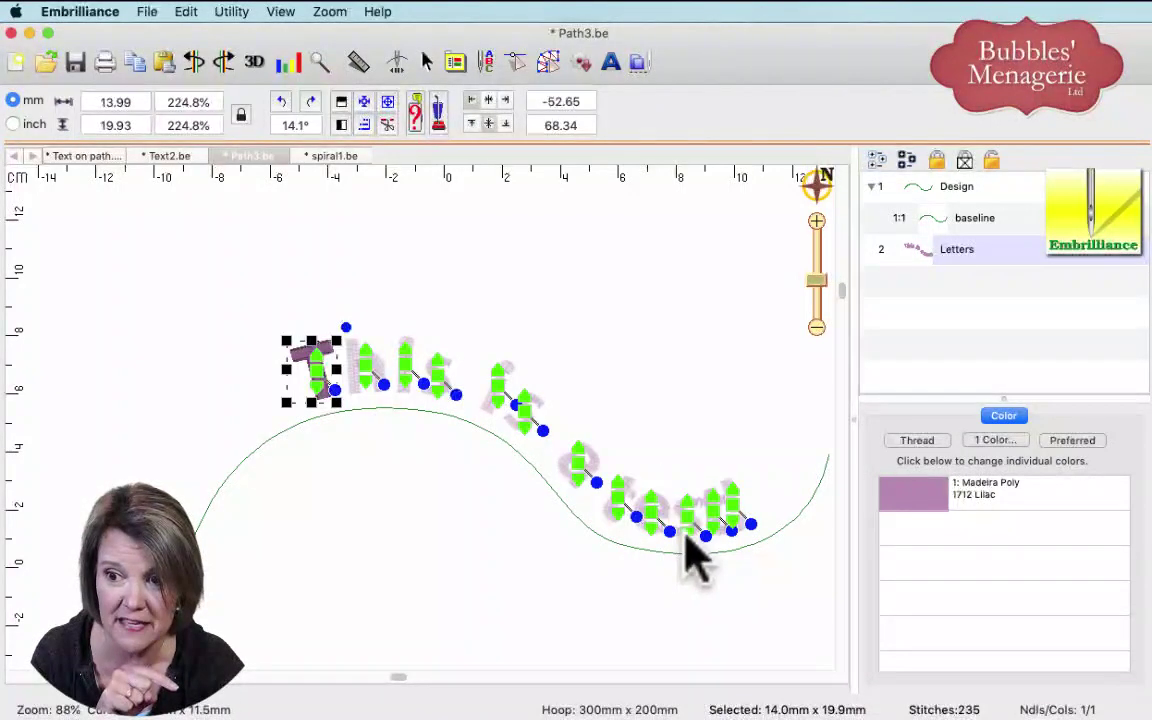
drag(688, 532, 746, 545)
click(742, 522)
click(725, 620)
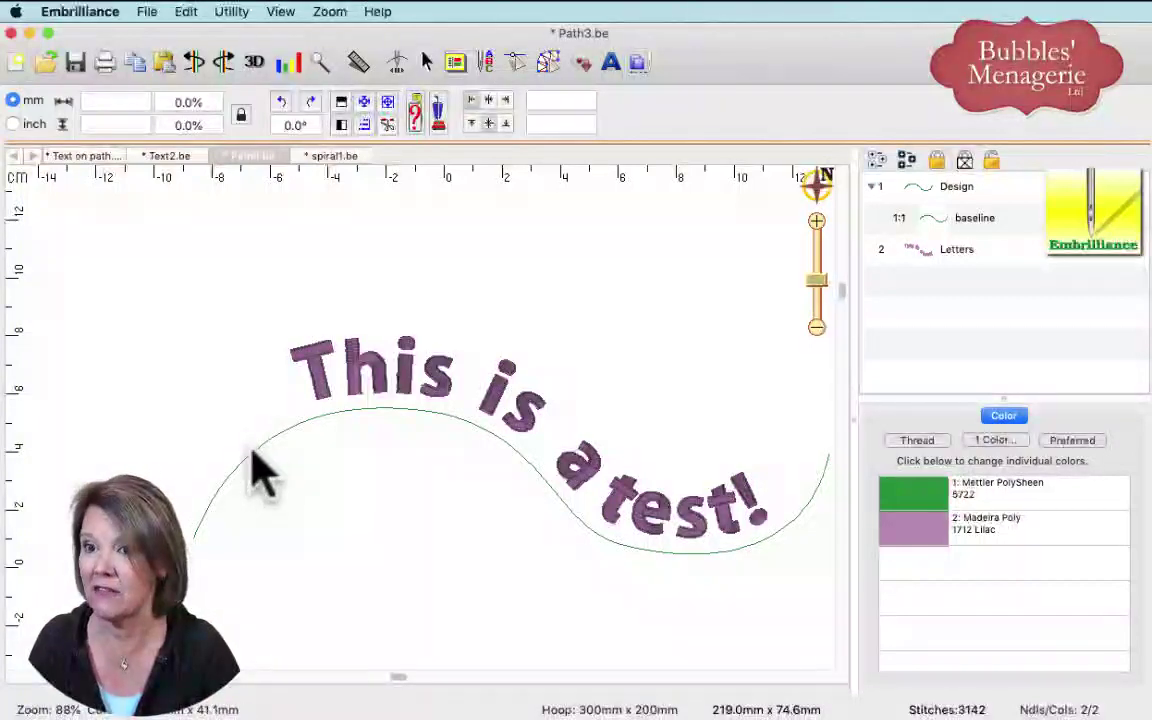
- Duplicate the baseline object and convert the copy to a Satin Border under the lettering
click(915, 220)
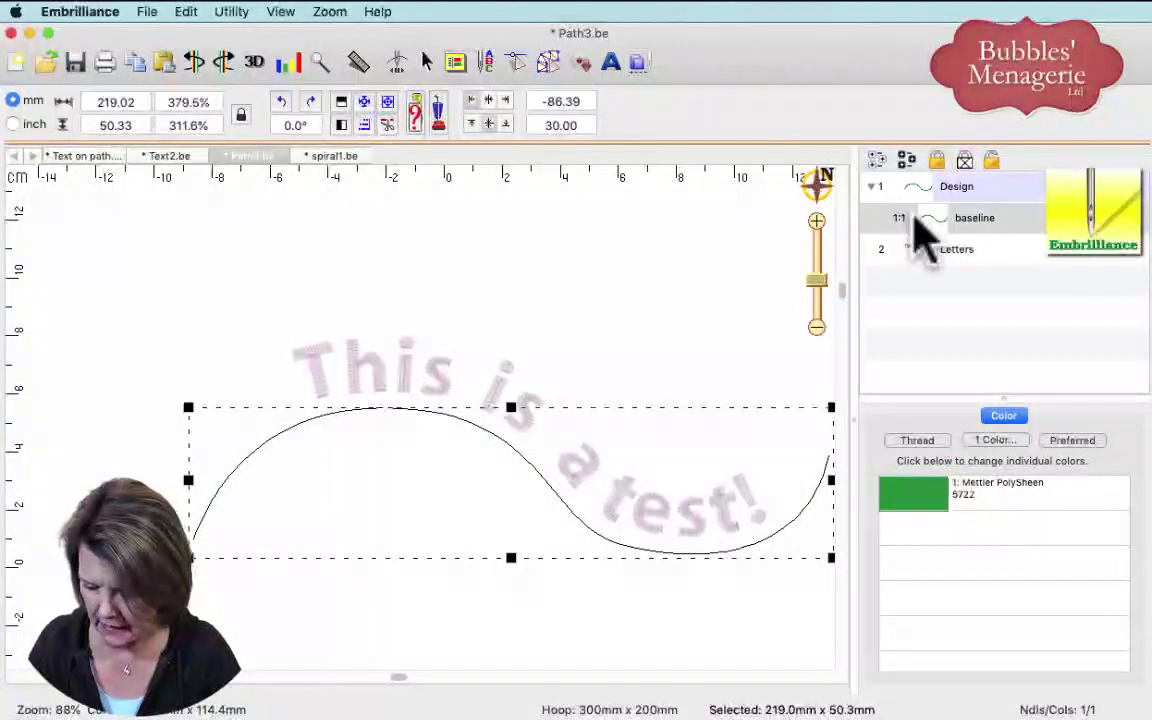
key(super+d)
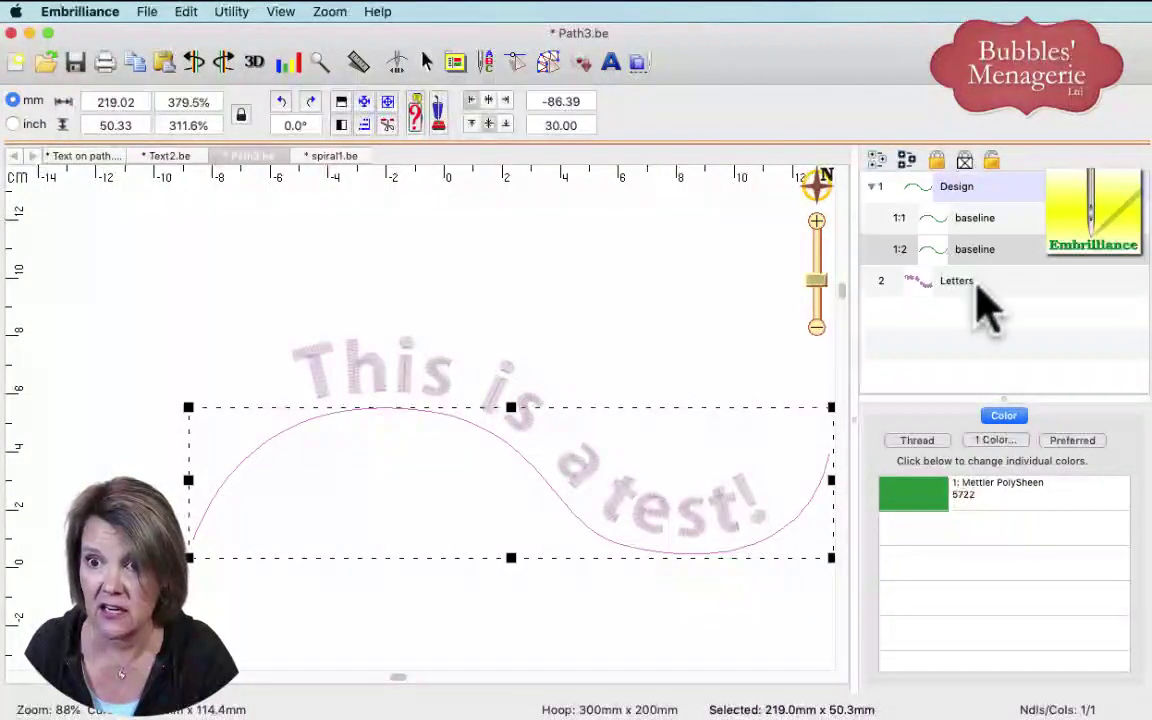
click(548, 63)
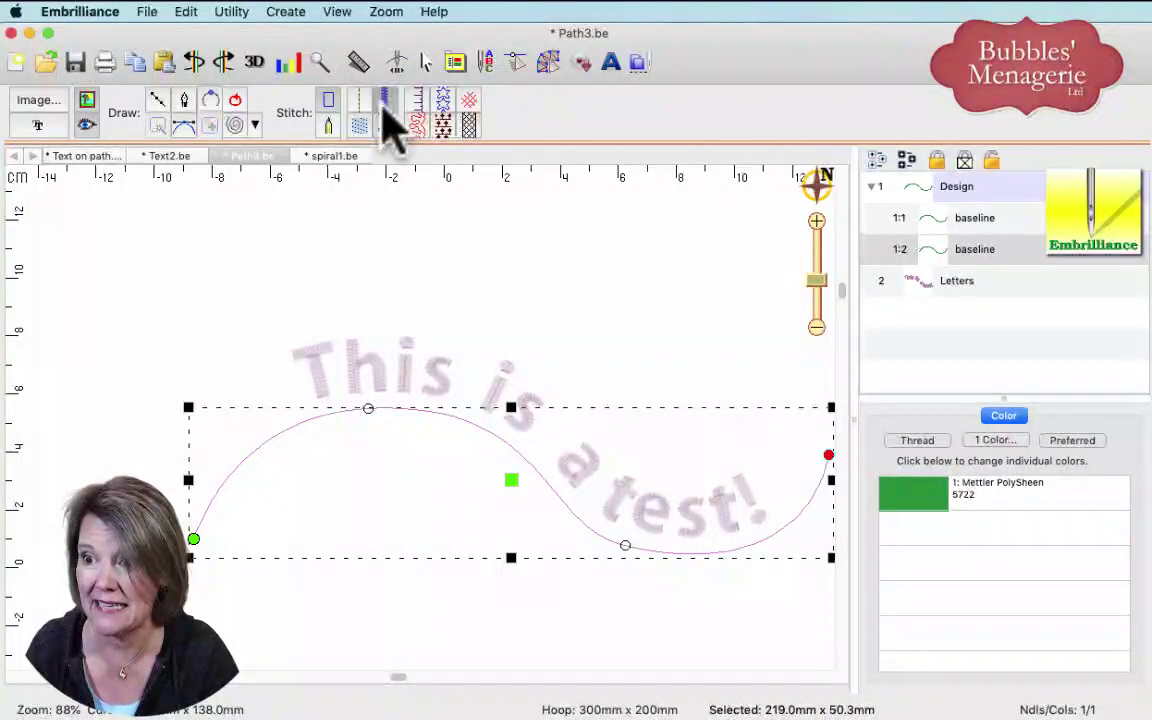
click(386, 112)
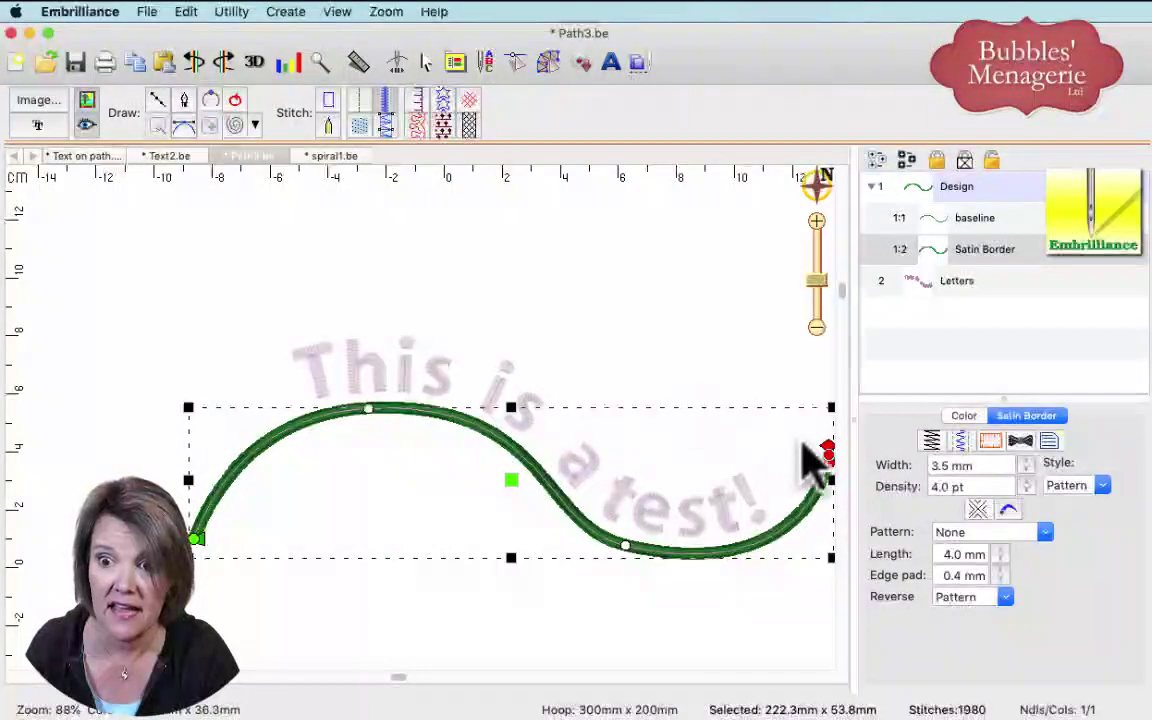
click(808, 402)
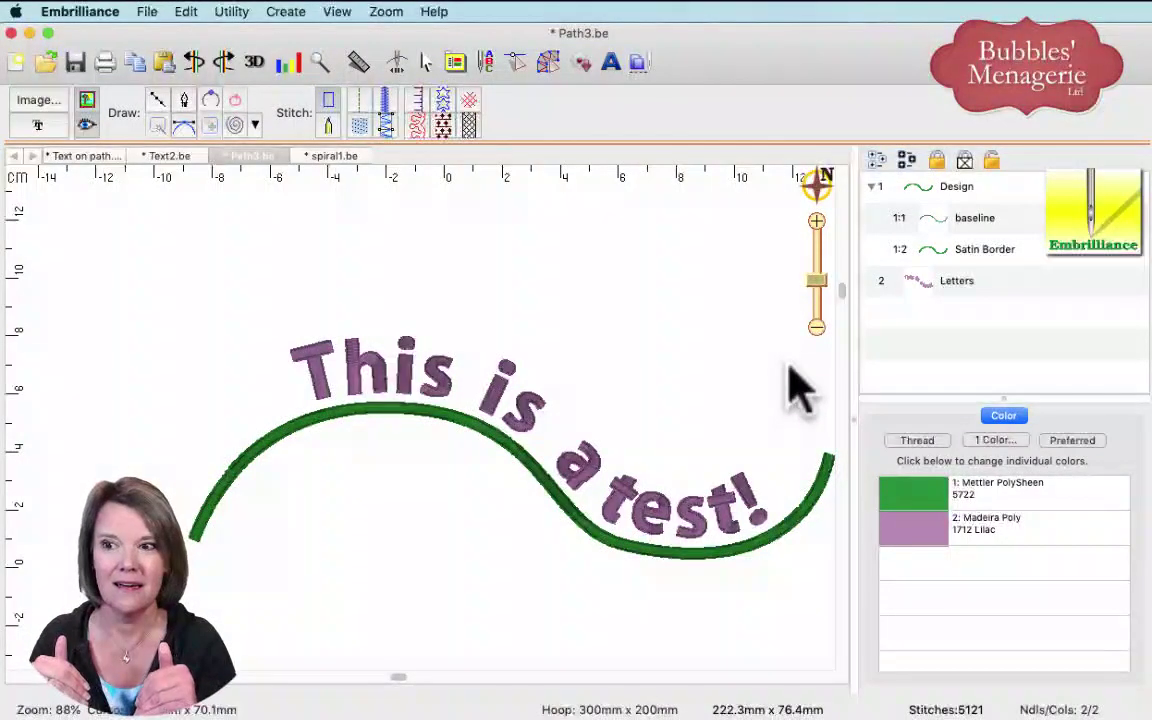
- Add a second lettering object with the default text "ABC" to the design
click(934, 283)
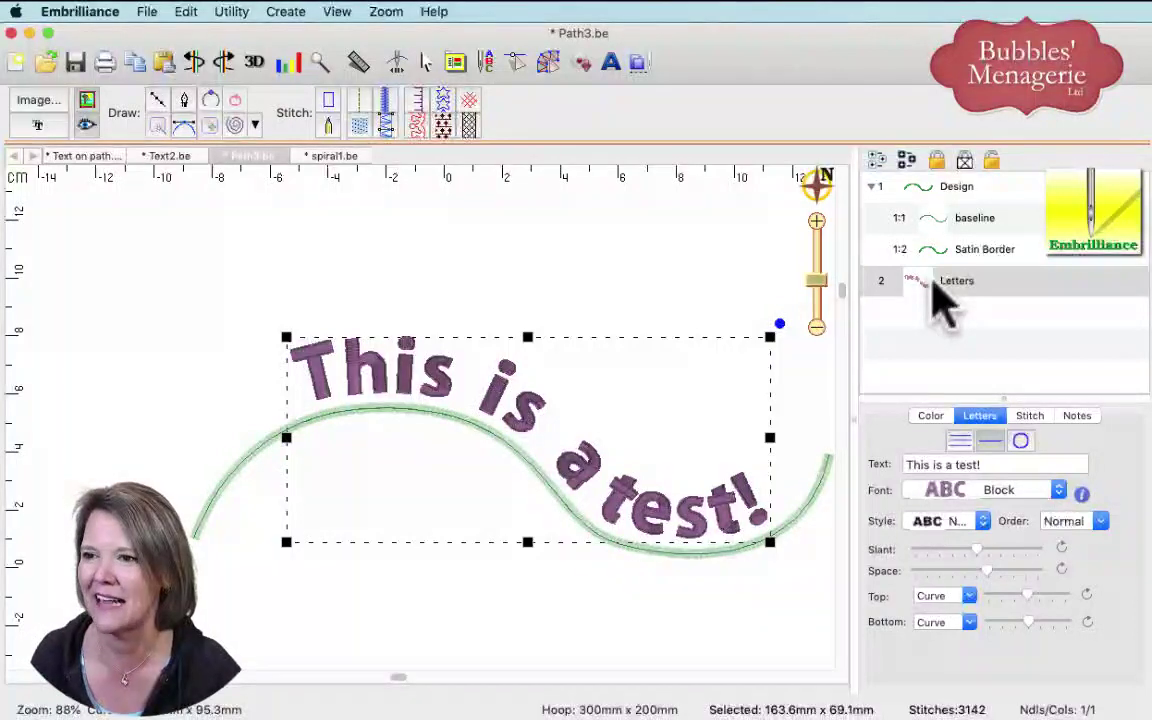
click(663, 625)
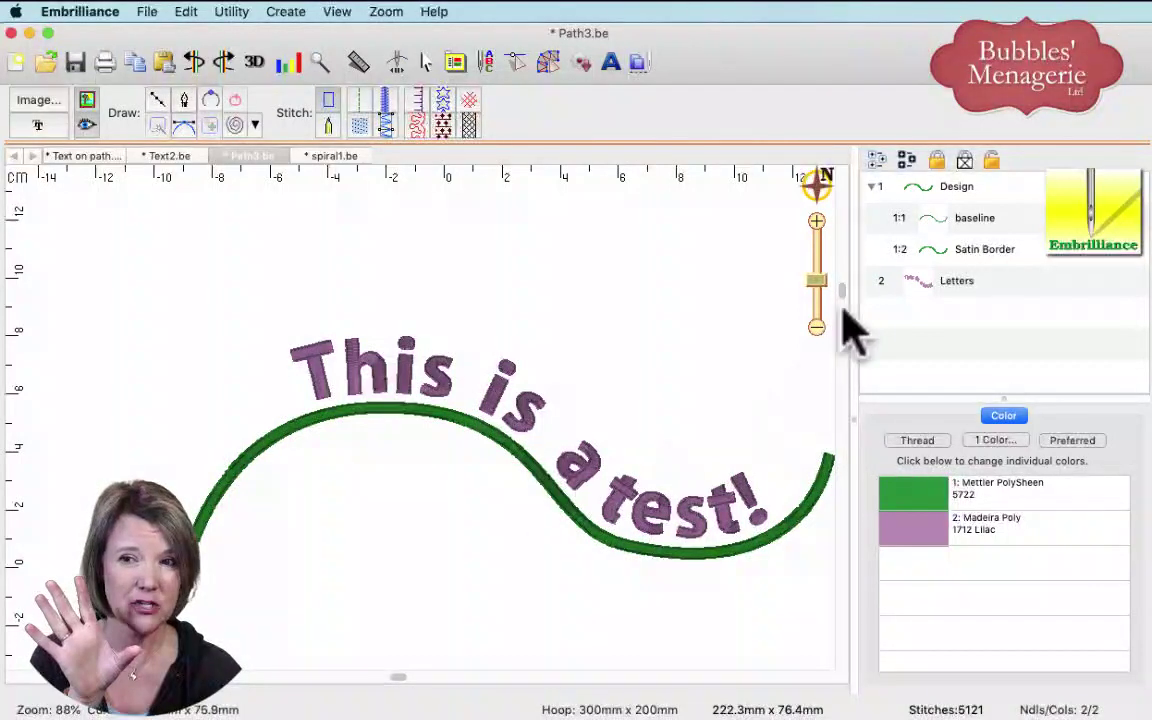
click(611, 64)
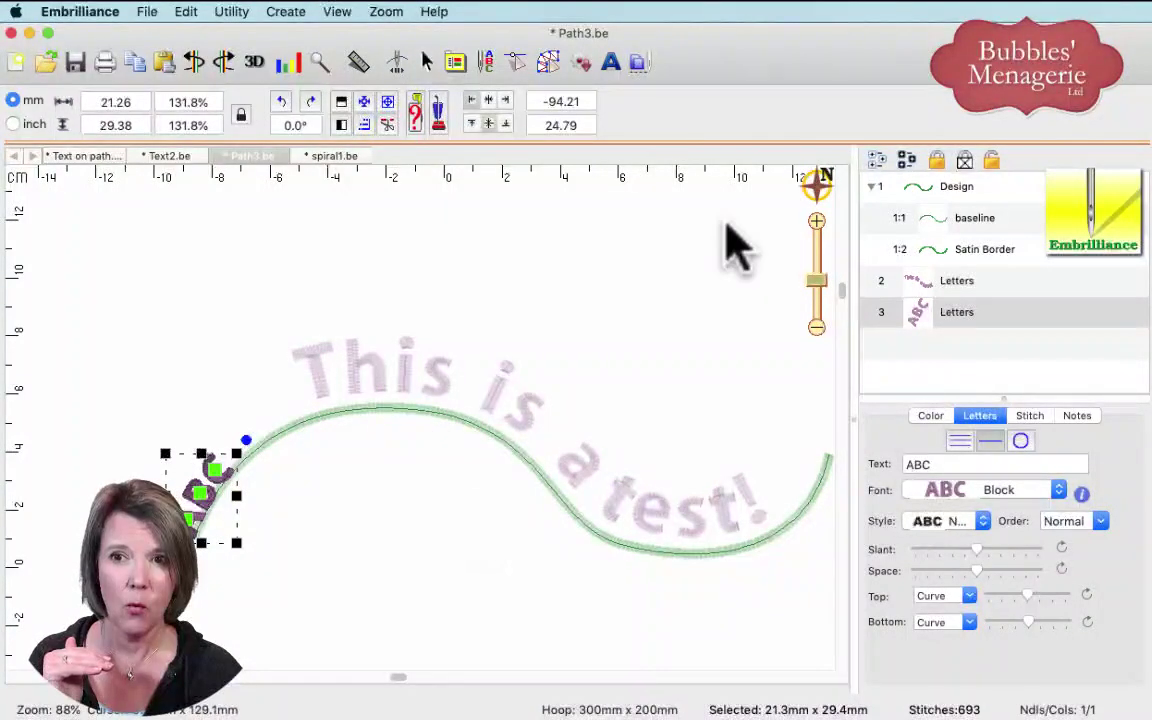
- Rename the baseline object as "baseline 1"
click(998, 220)
click(995, 220)
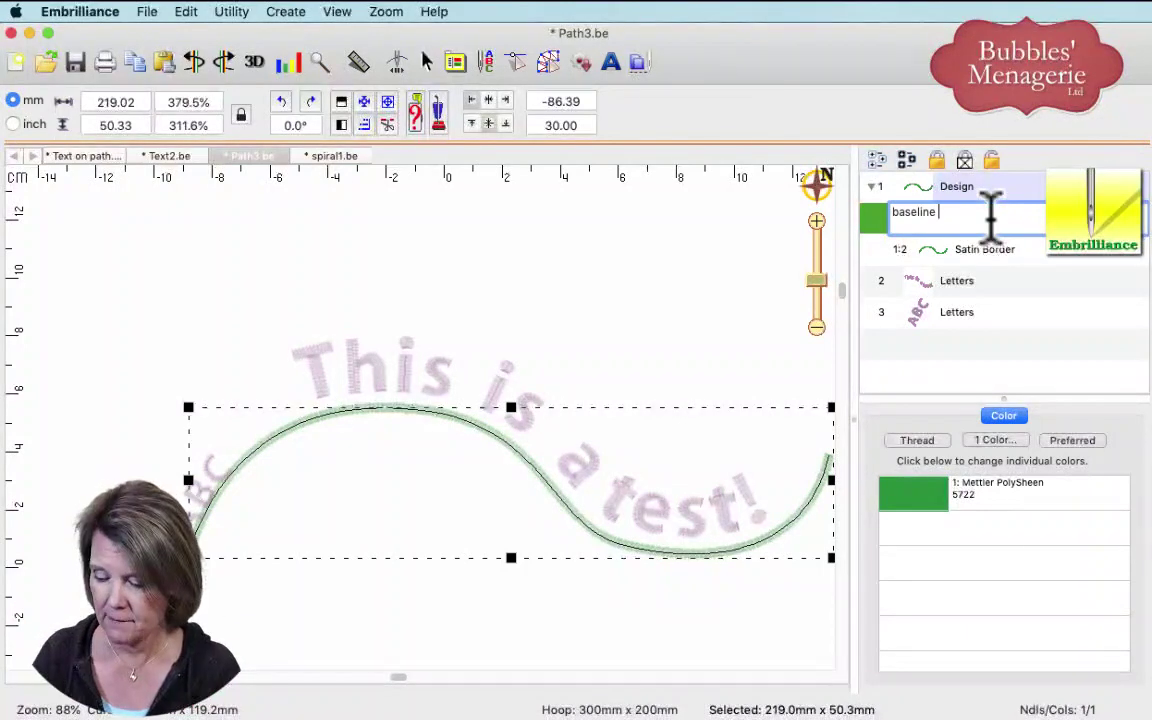
text(1)
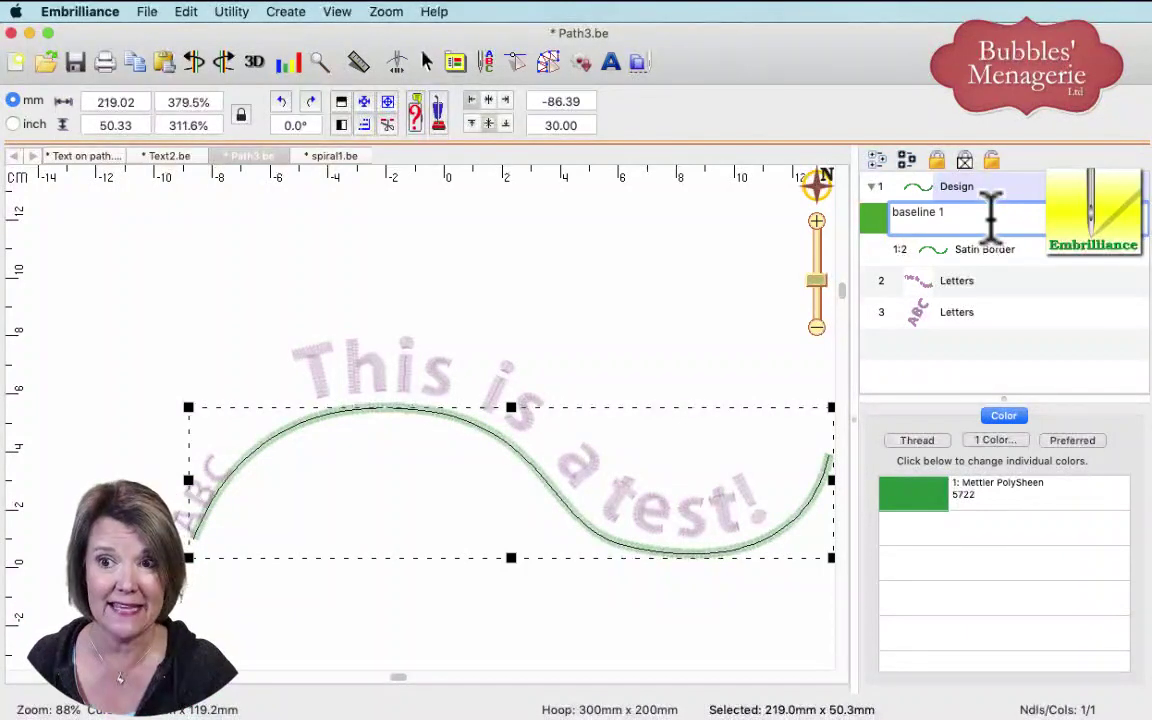
key(Return)
- Rename the "This is a test!" lettering object as "Letters 1" to link it with the renamed baseline
double_click(986, 281)
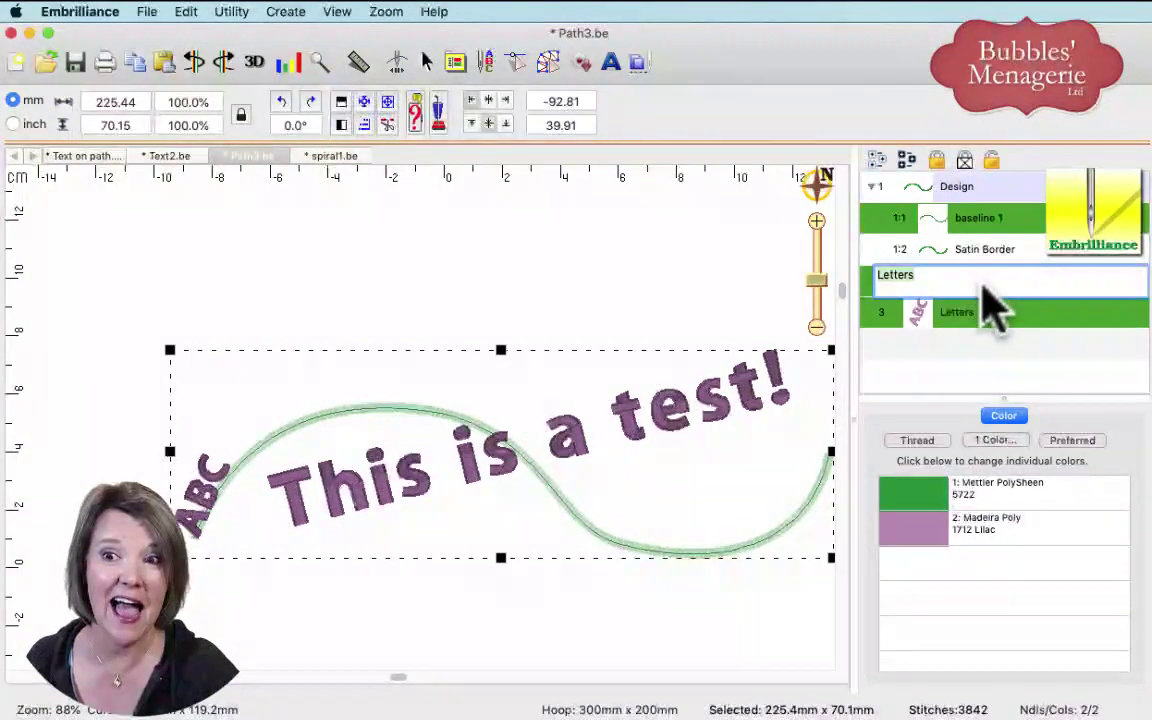
text(1)
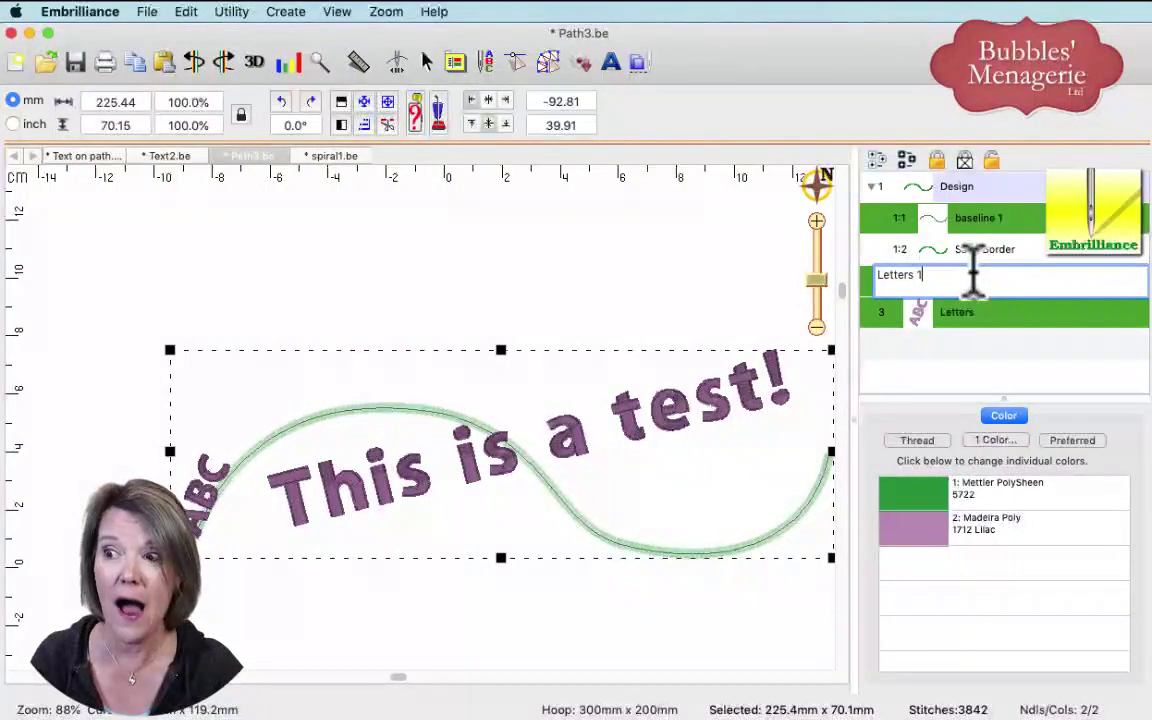
key(Return)
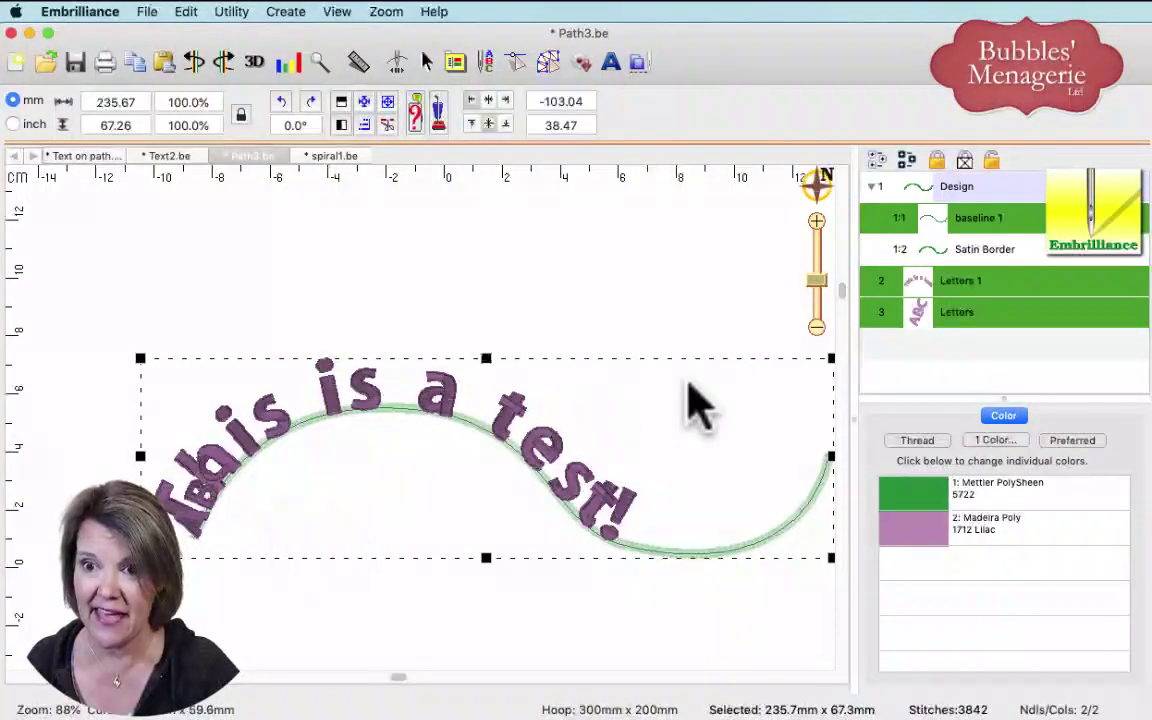
- Delete the "ABC" lettering object from the design
click(916, 318)
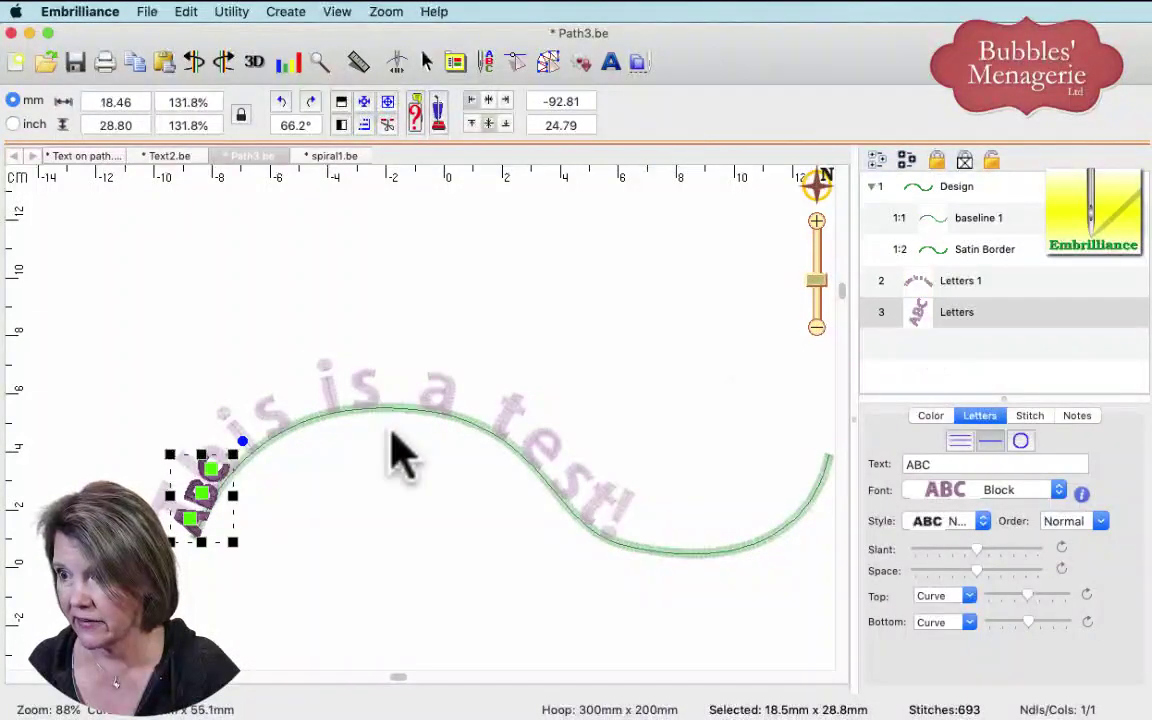
click(205, 497)
click(212, 530)
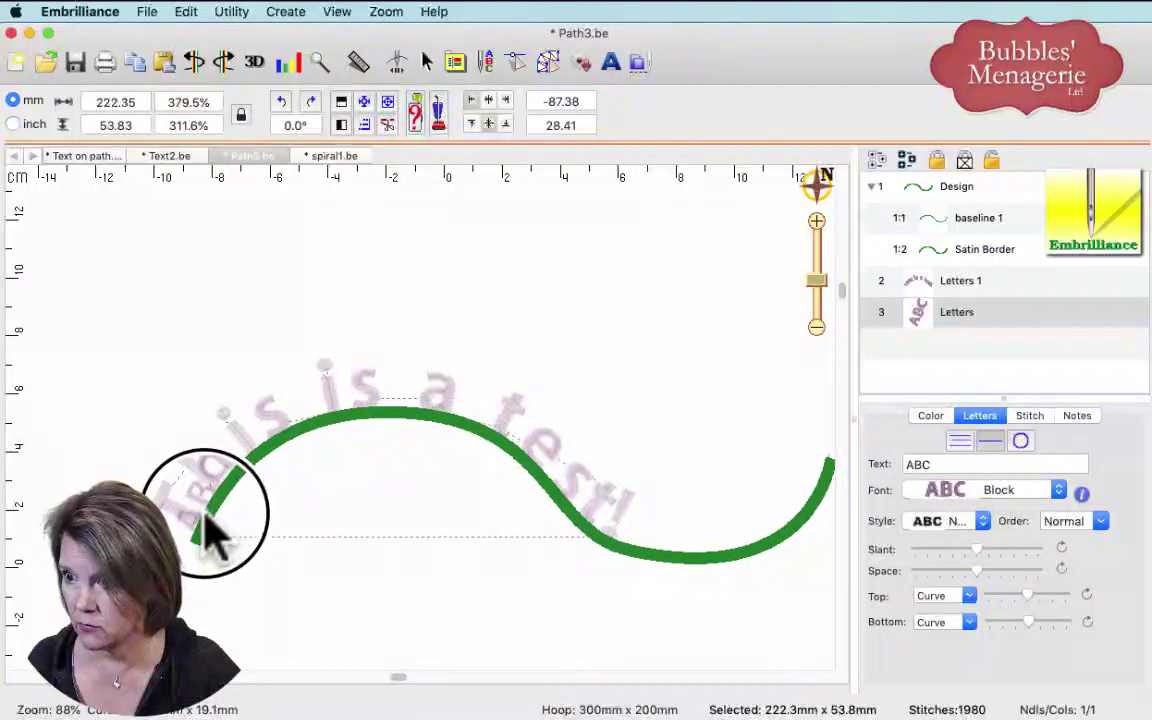
click(197, 540)
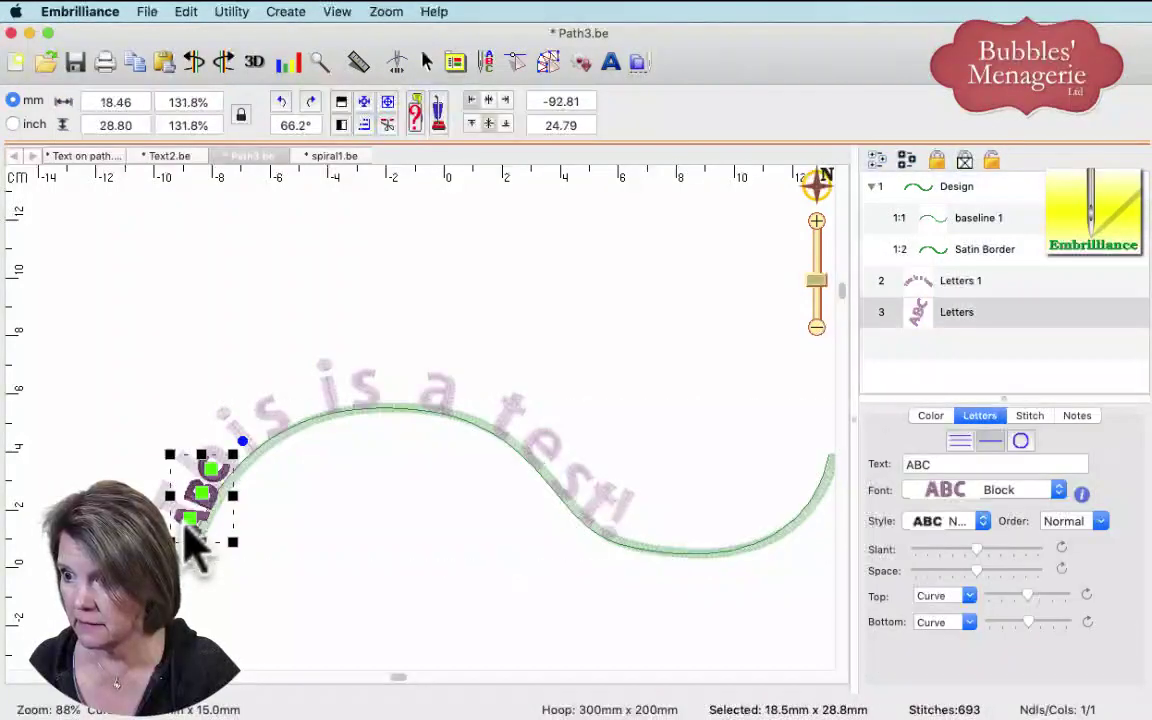
key(Delete)
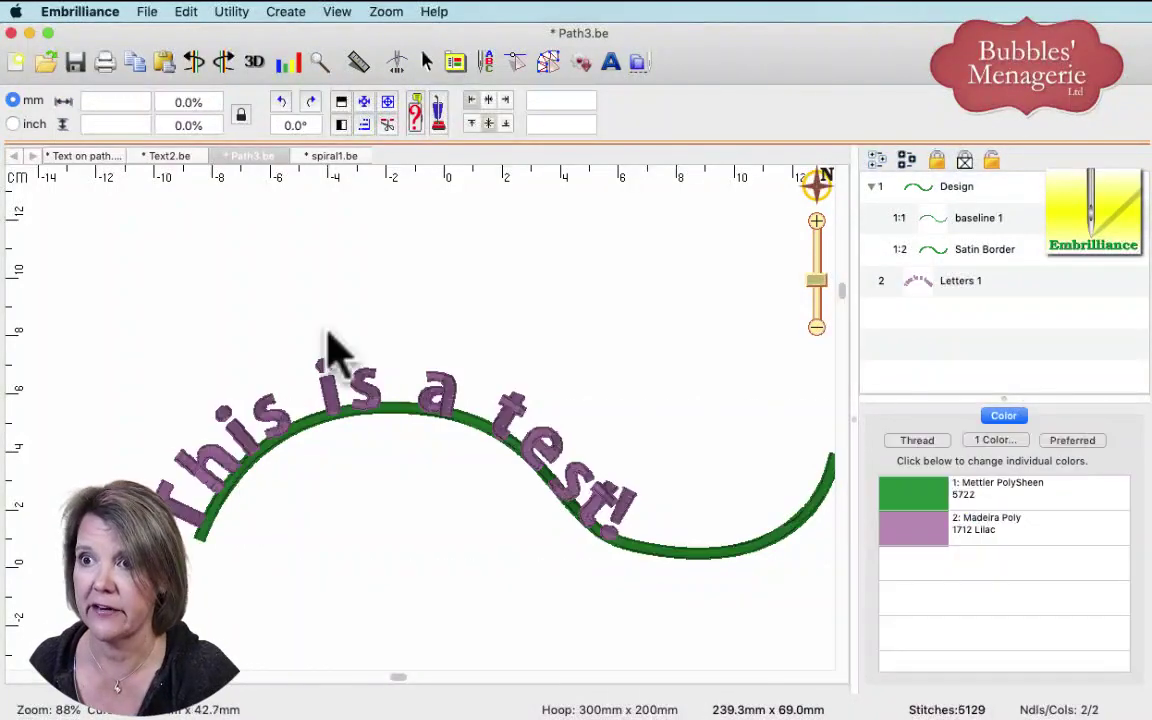
- Add a new lettering object to the design with the text "Suprise!"
click(609, 62)
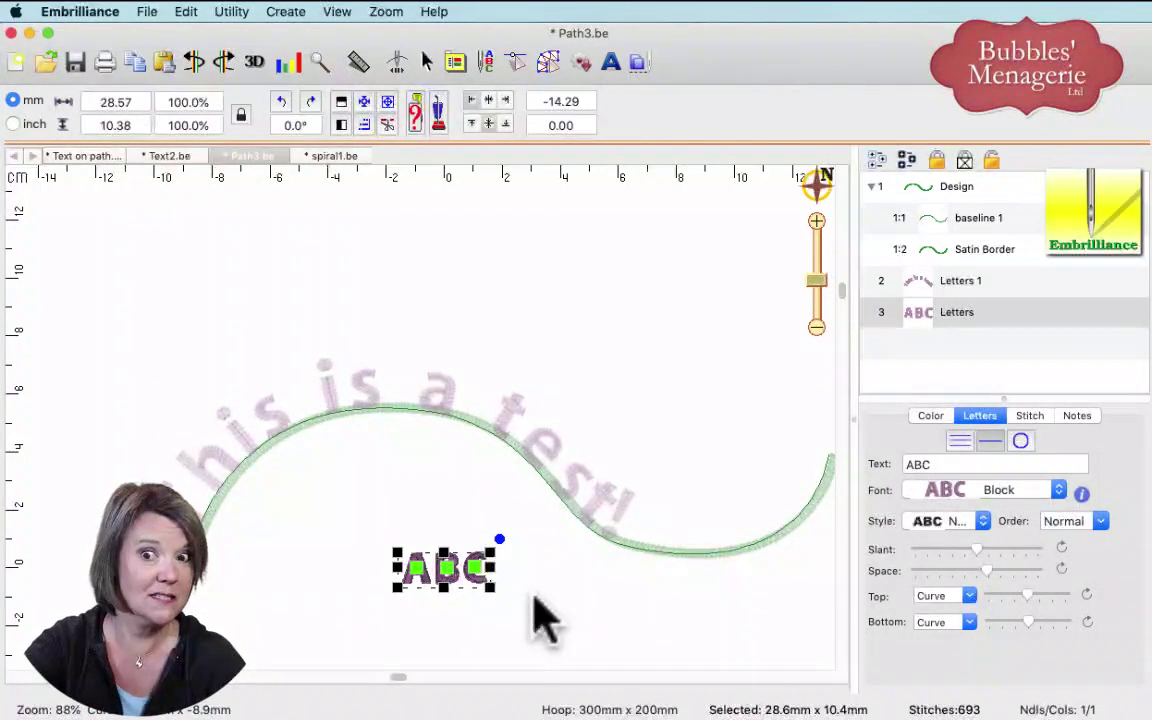
double_click(915, 464)
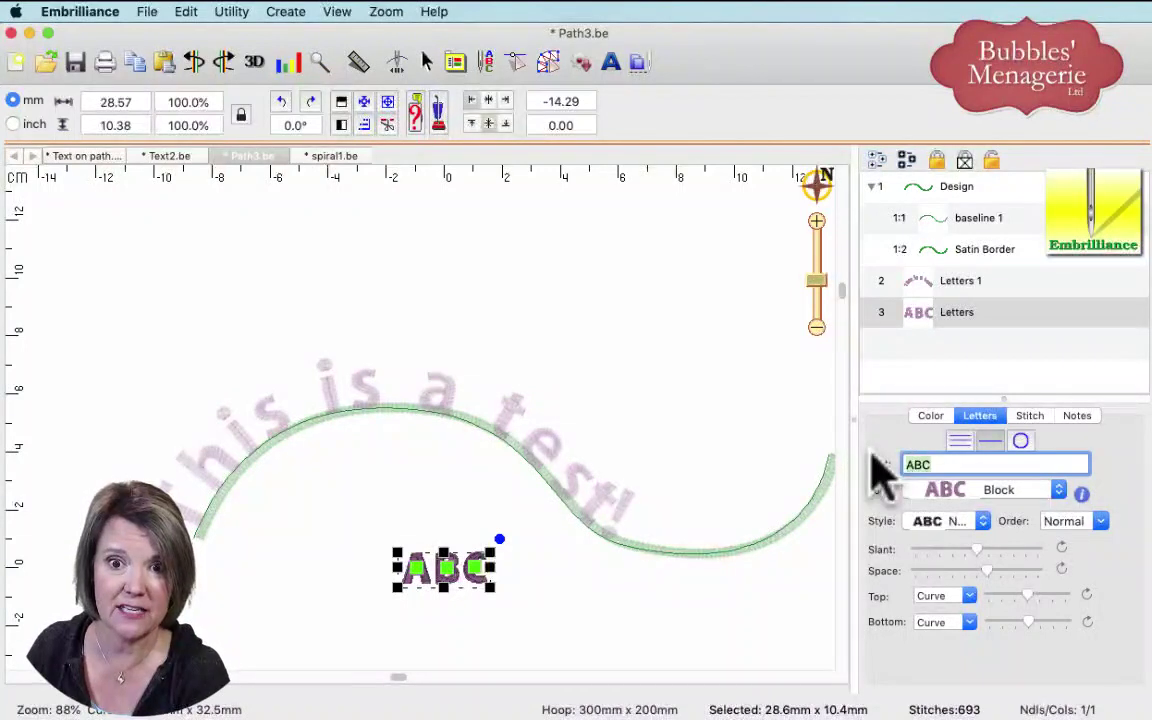
text(Suprise!)
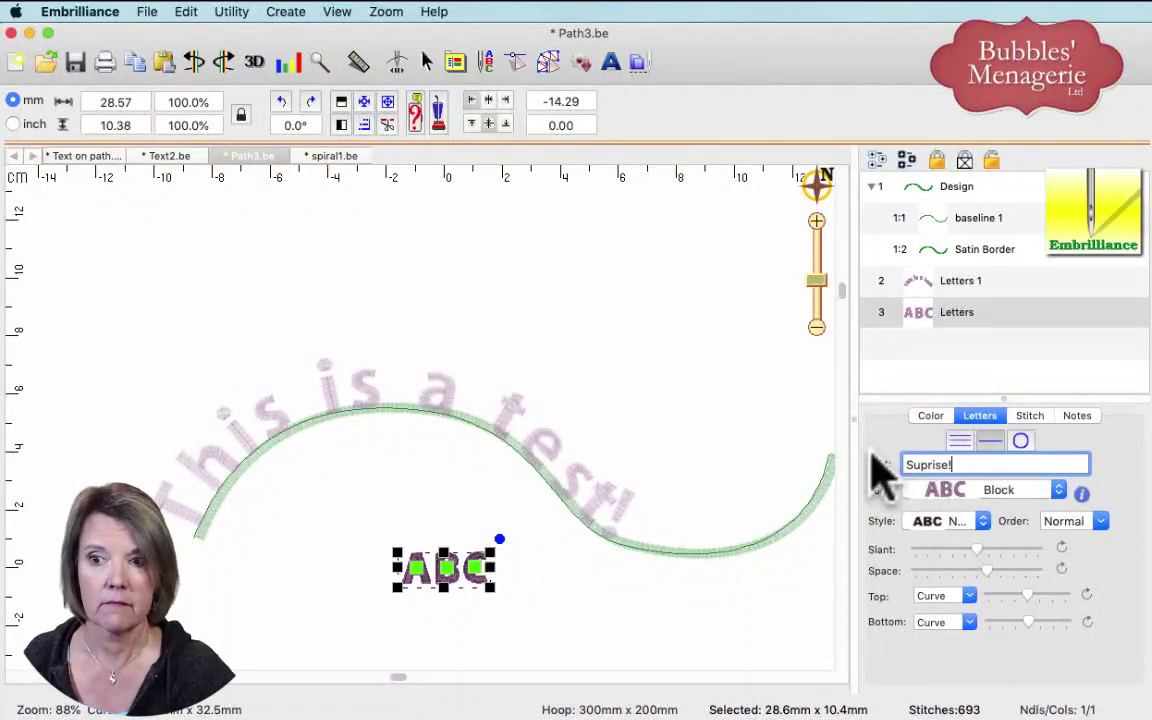
key(Return)
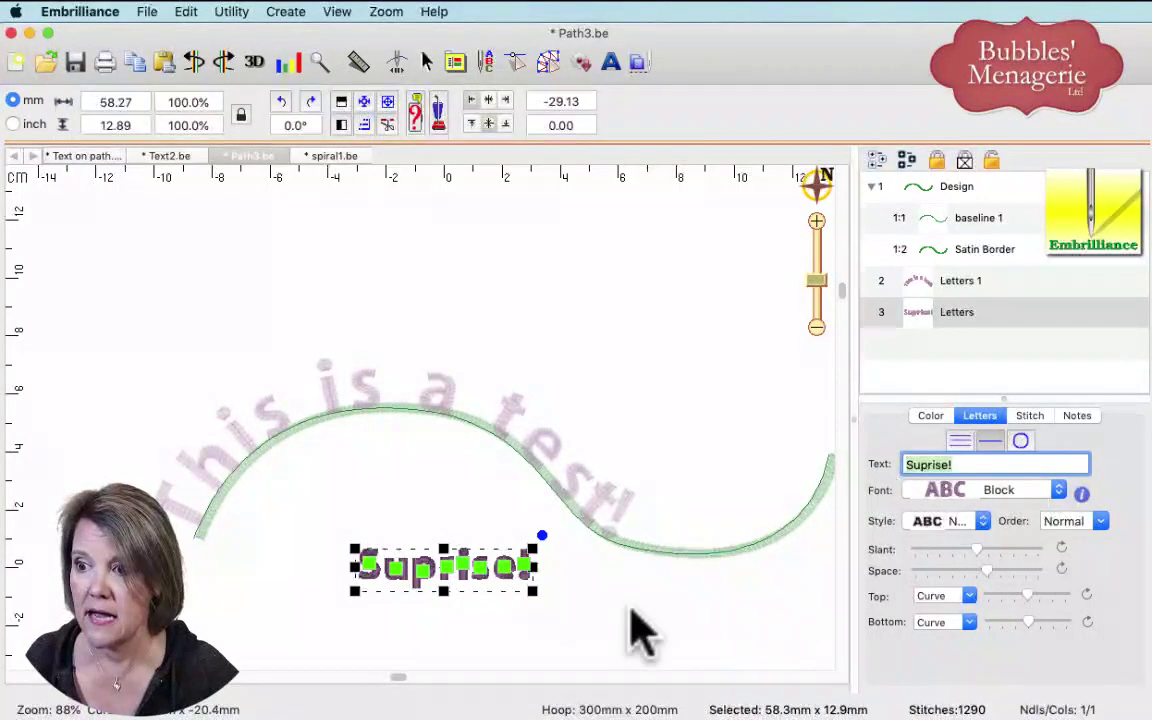
- Enlarge the "Suprise!" lettering to about 125 mm wide and place it beneath the arch of the green curve
drag(360, 558, 303, 513)
click(455, 585)
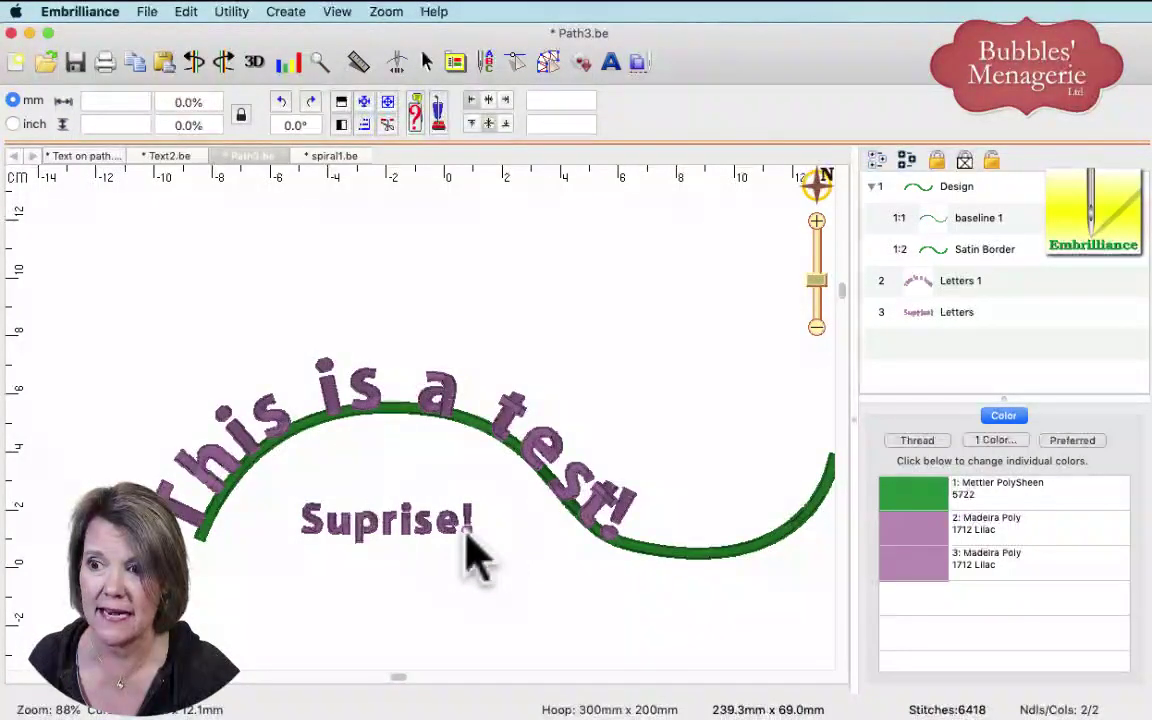
click(470, 545)
drag(474, 546, 395, 616)
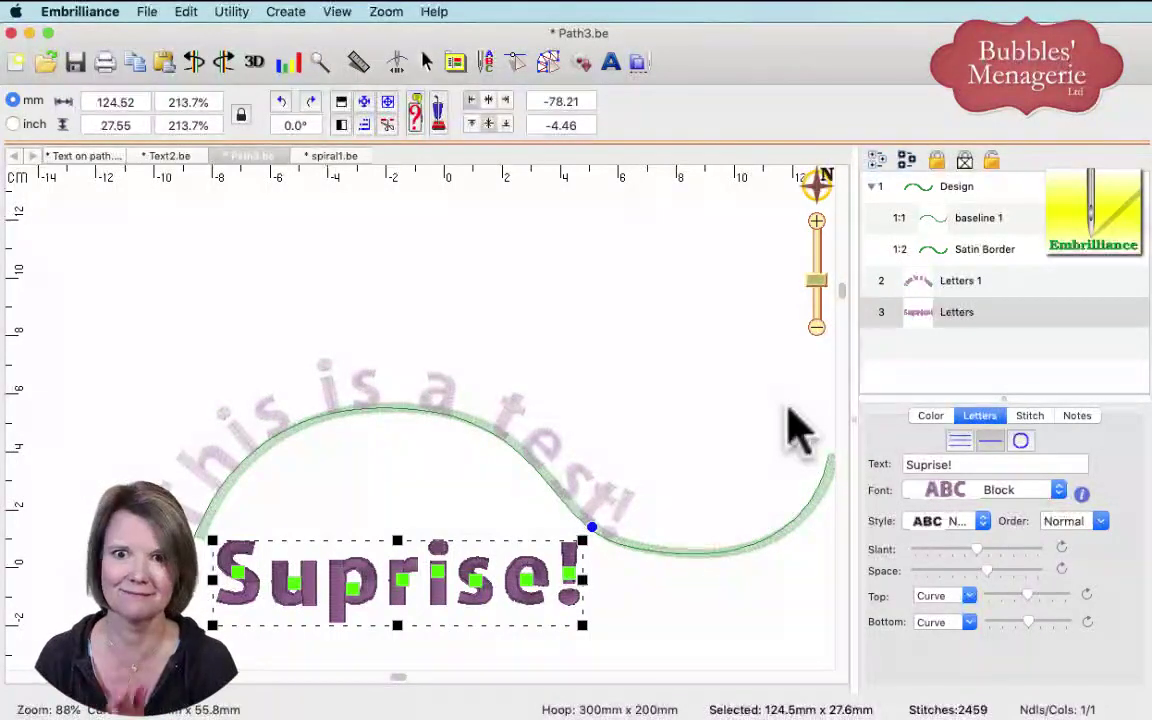
click(678, 428)
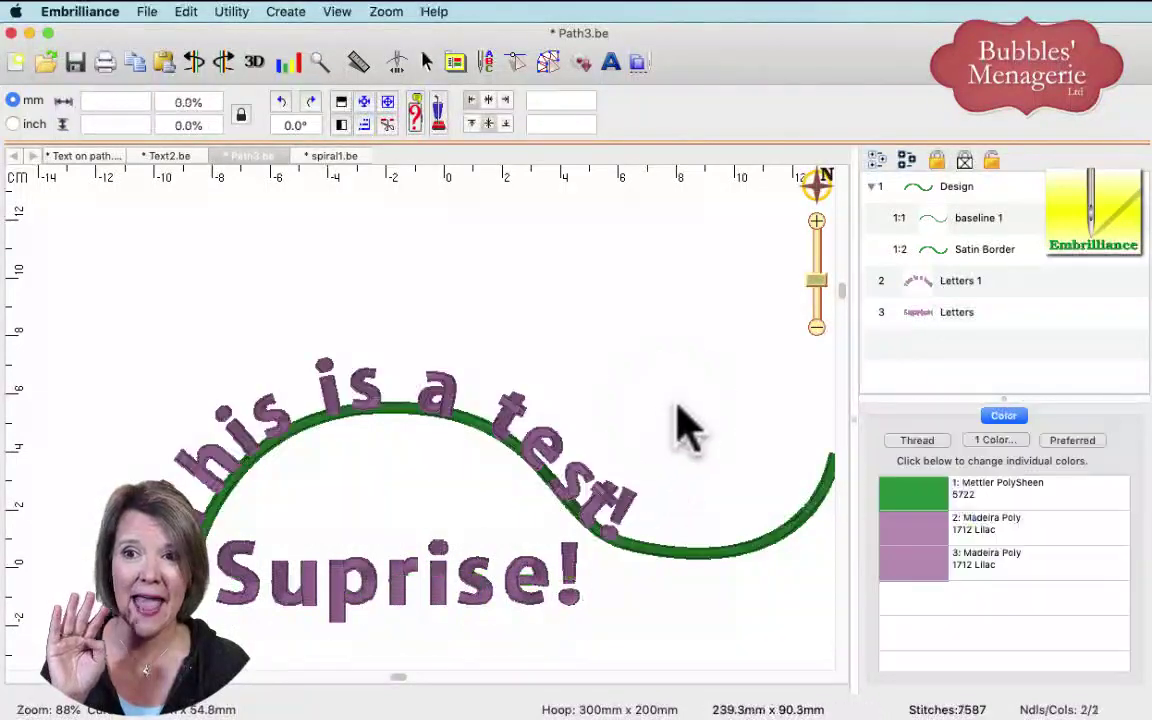
- Move the "This is a test!" lettering slightly up and away from the green border along its whole length
click(972, 255)
click(635, 355)
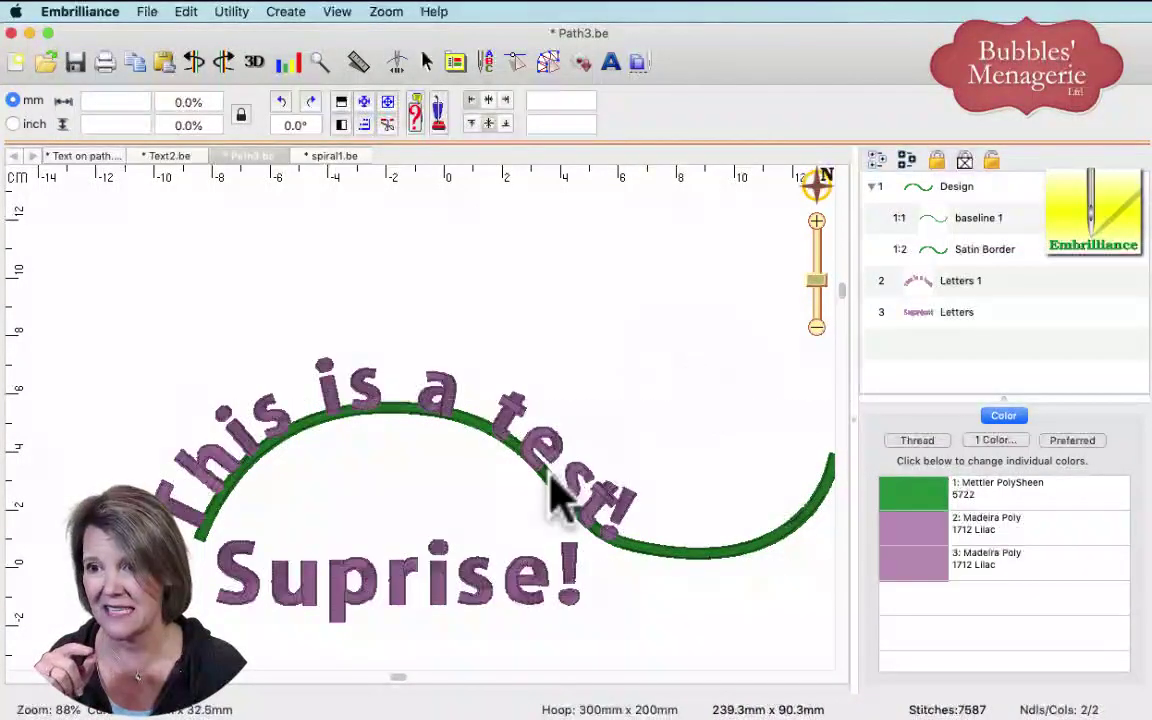
click(186, 536)
click(190, 488)
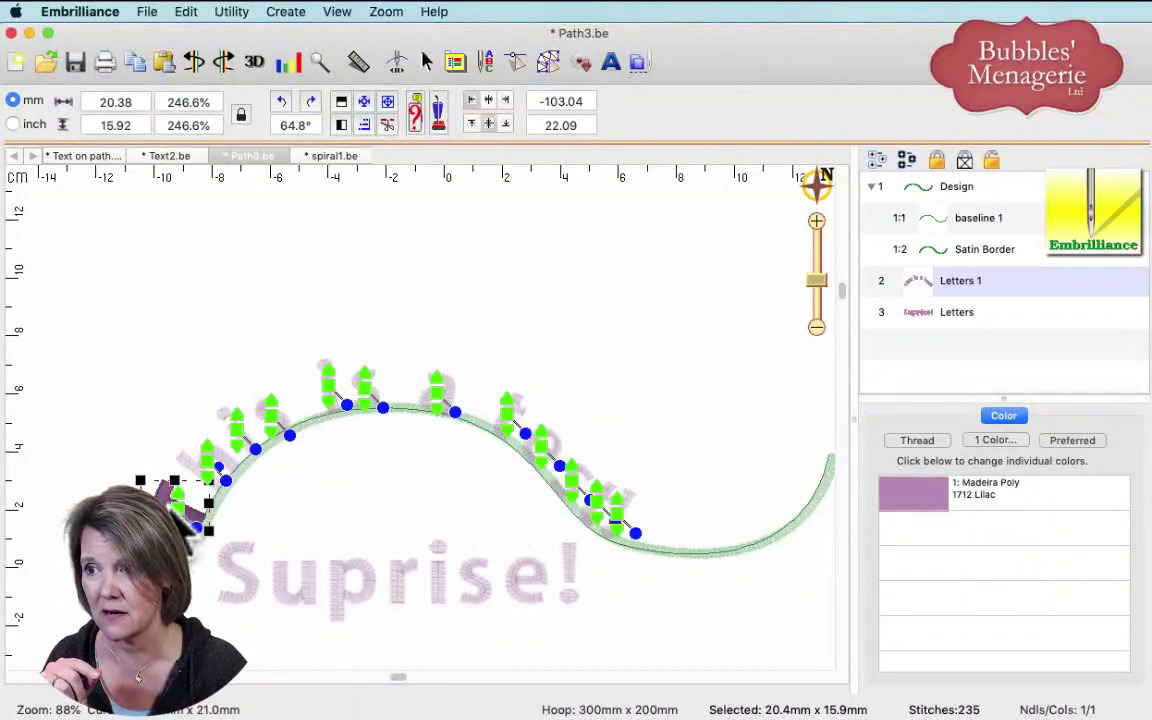
click(180, 490)
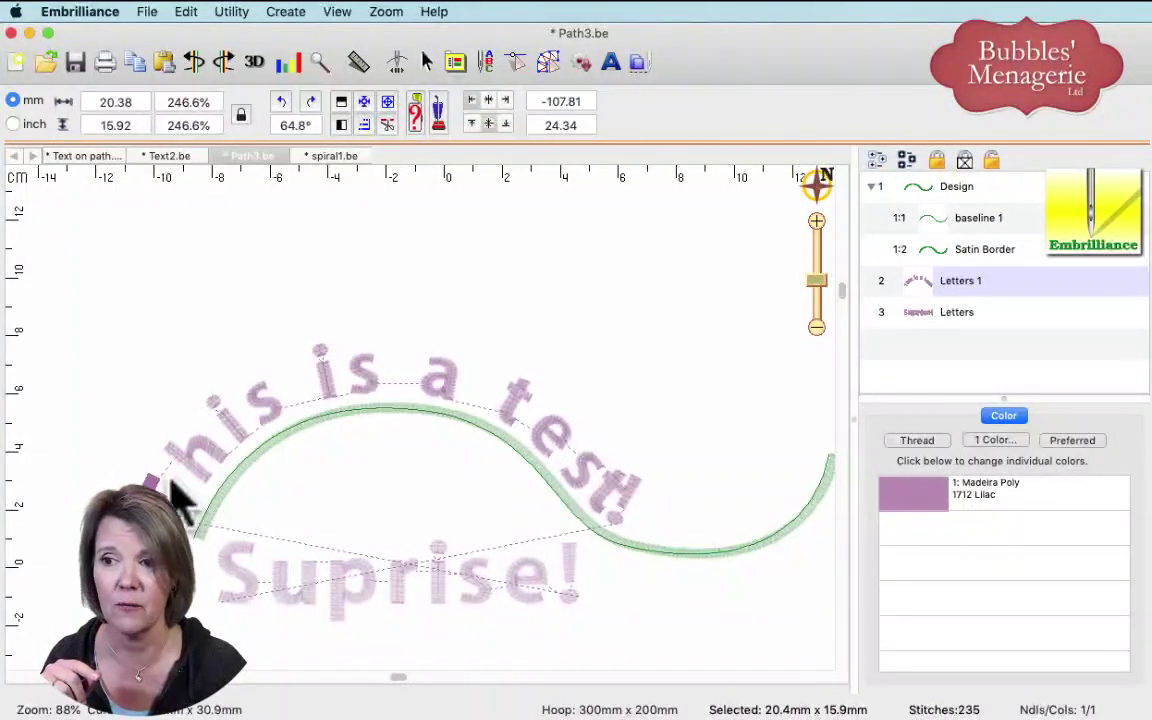
click(576, 310)
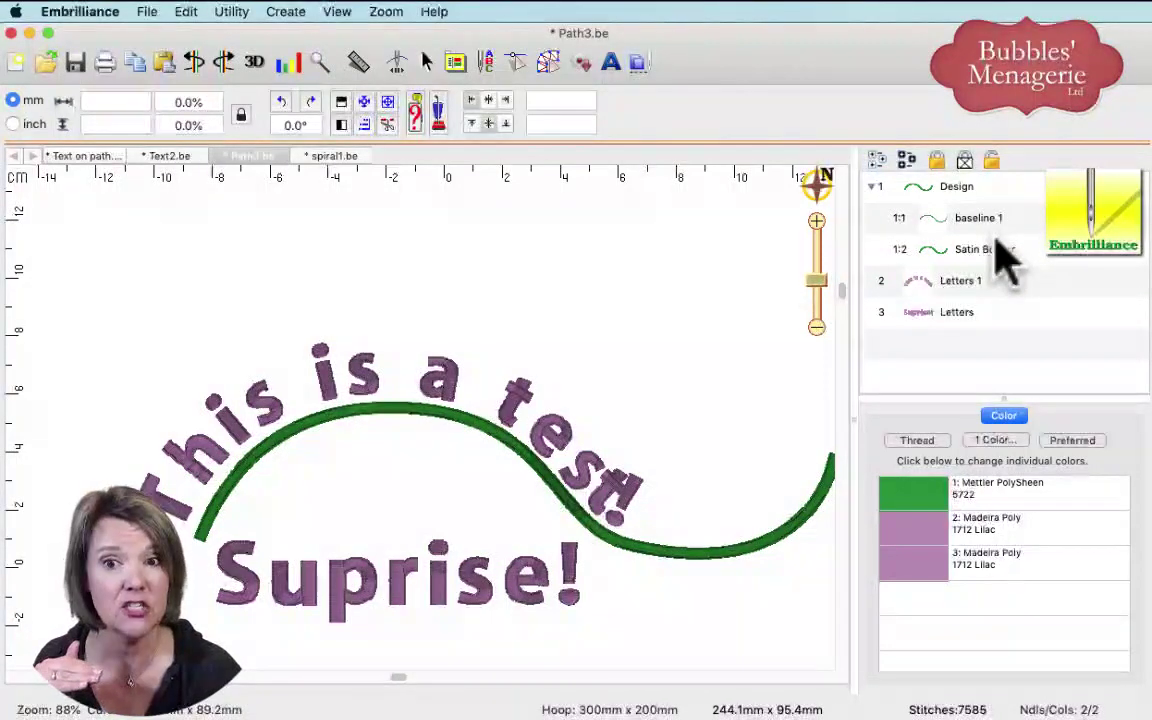
- Switch to the "Text on path.be" design, expand its Design group and examine baselines 1 to 4 one by one
click(88, 157)
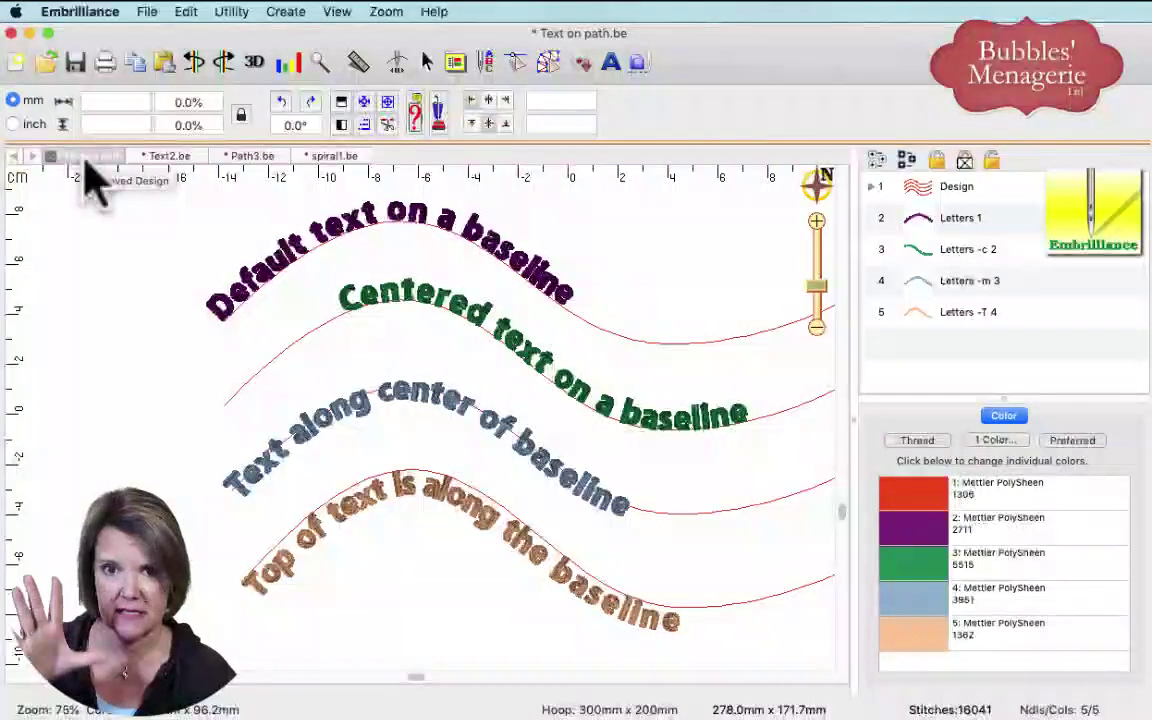
click(871, 187)
drag(913, 399, 909, 514)
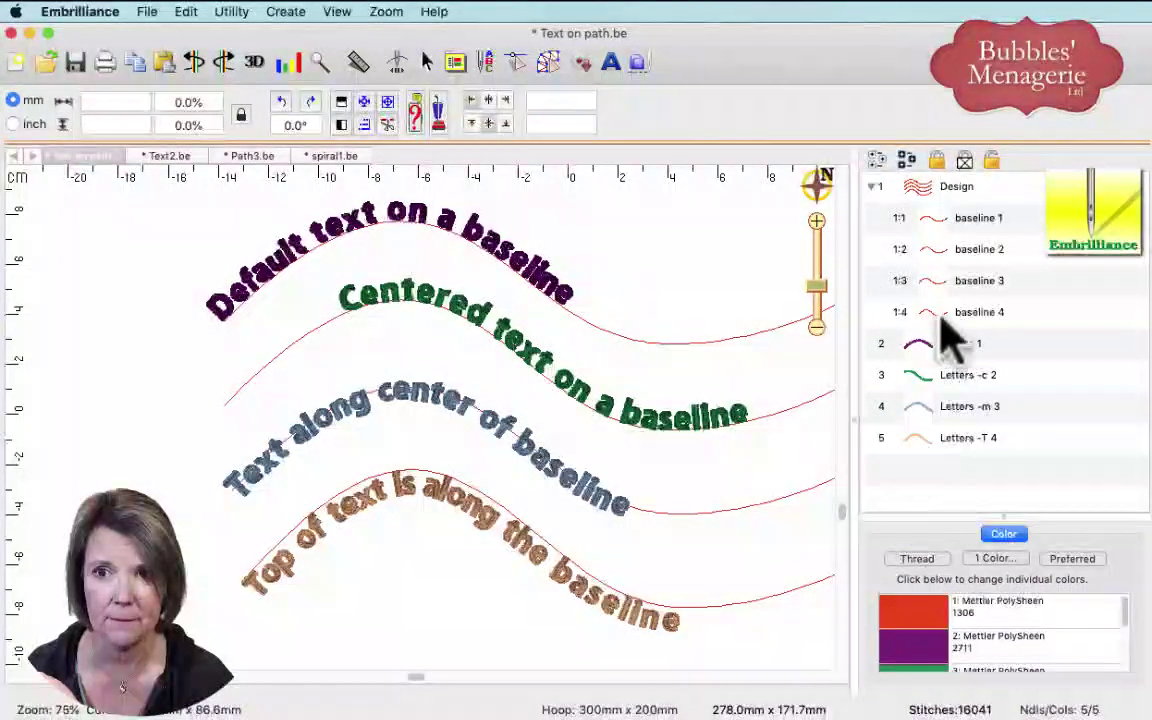
click(975, 226)
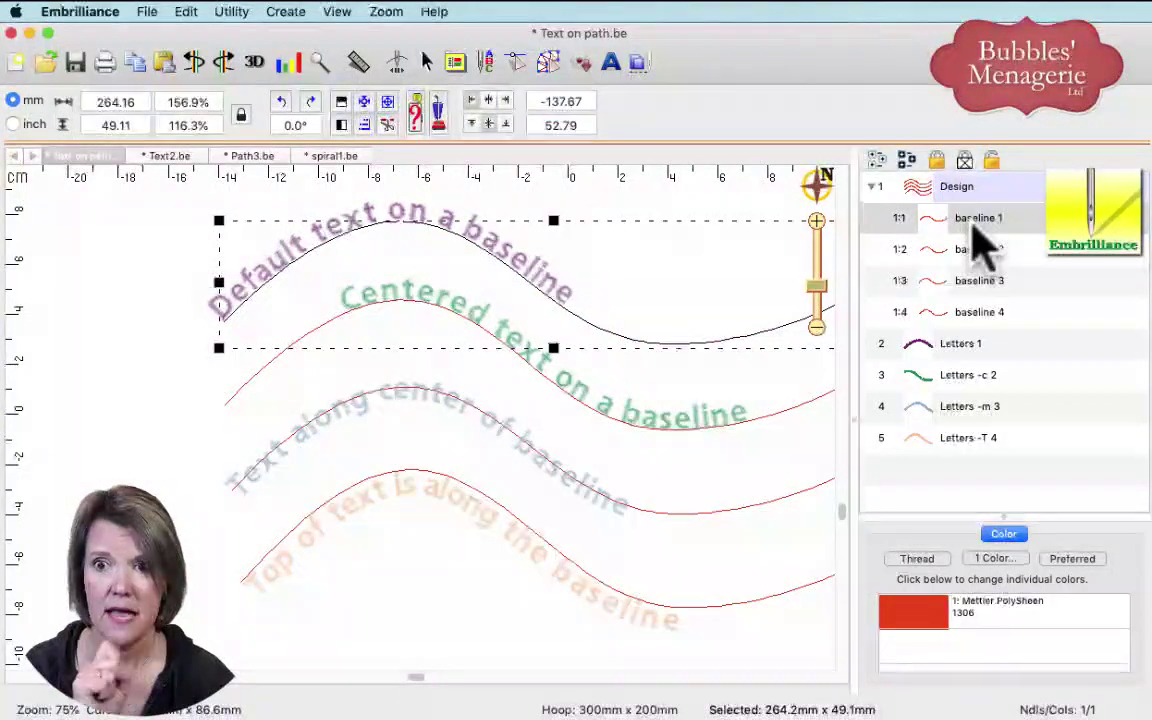
click(977, 254)
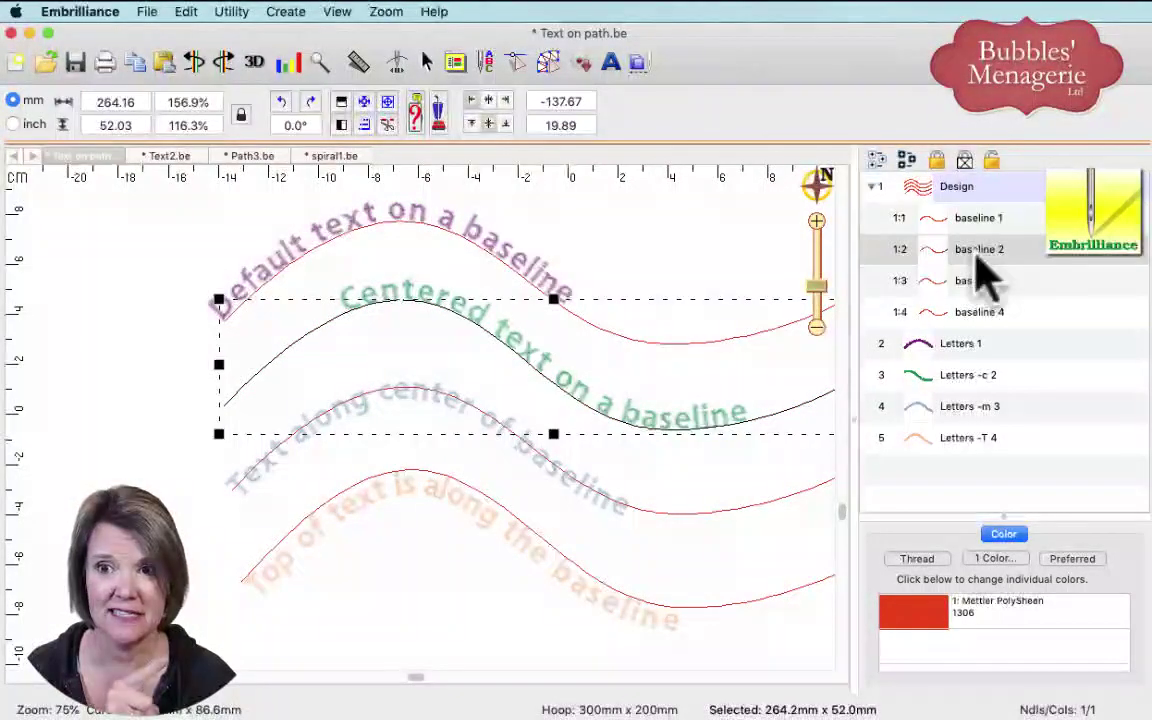
click(975, 288)
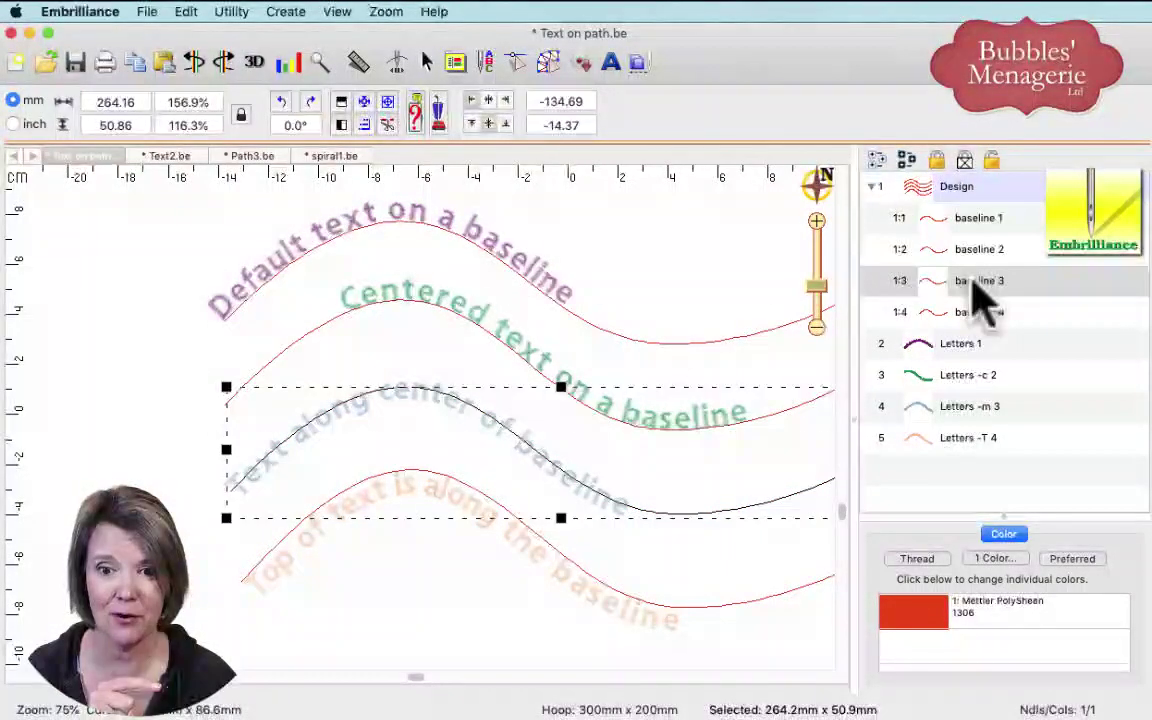
click(976, 314)
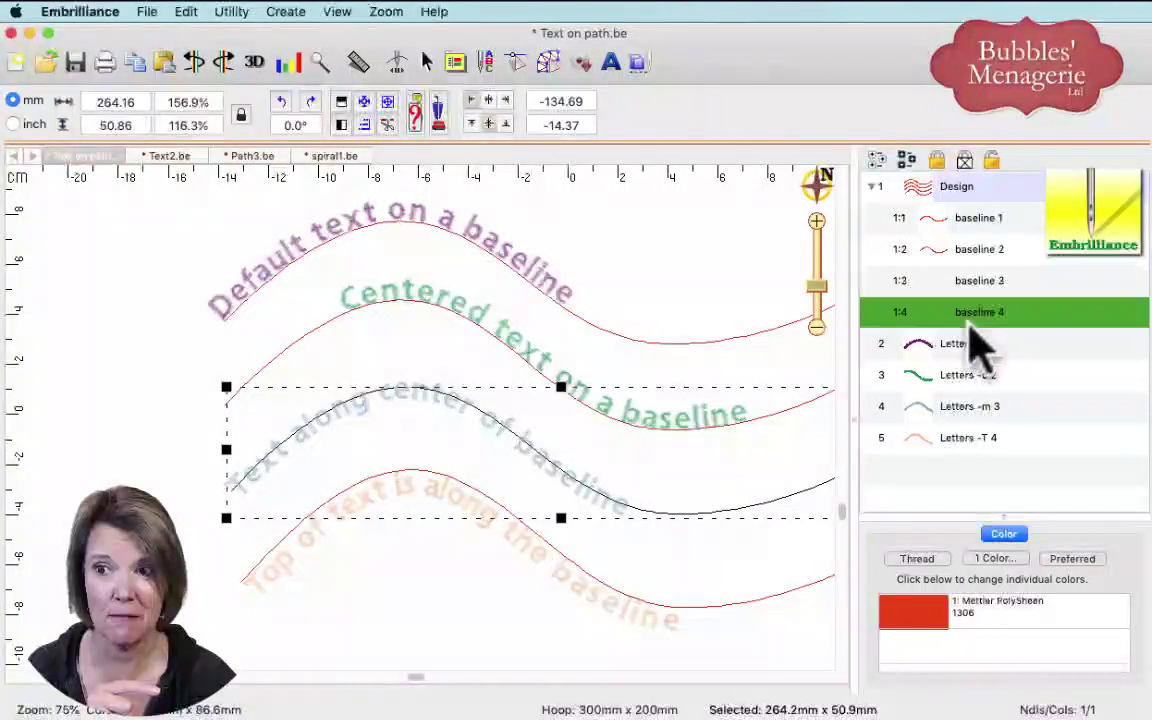
click(705, 275)
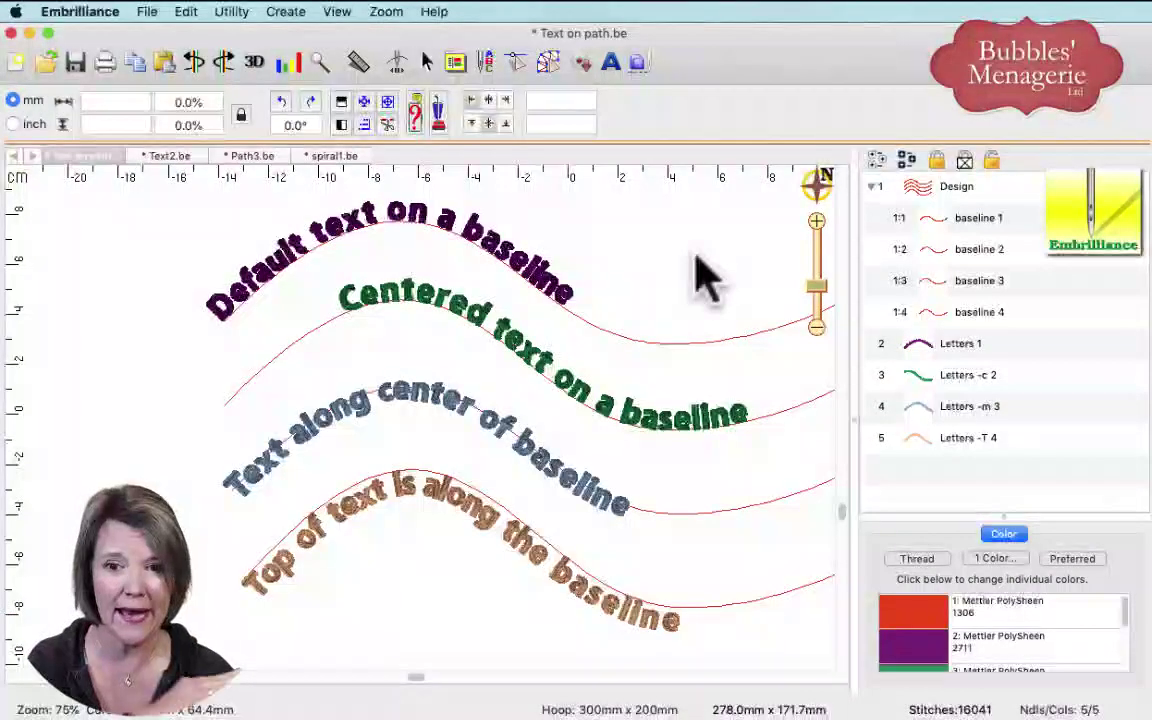
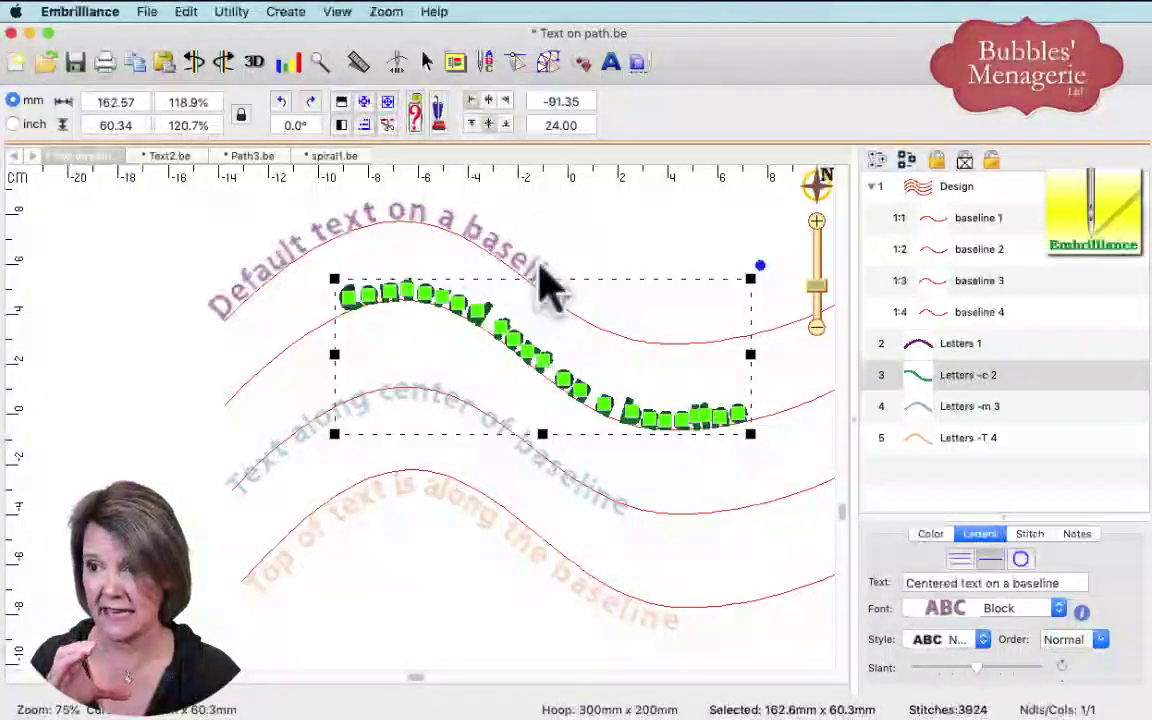
- Rename the "Default text on a baseline" lettering object as "Letters -c 1" to center it on its baseline
click(541, 270)
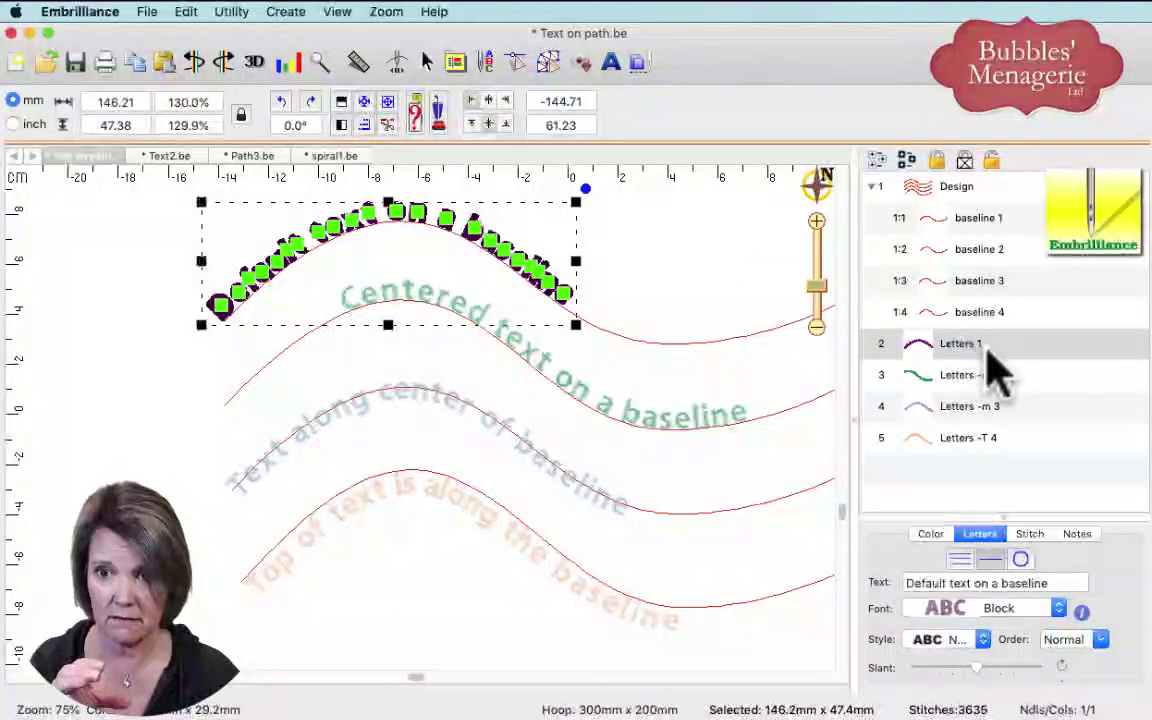
click(758, 385)
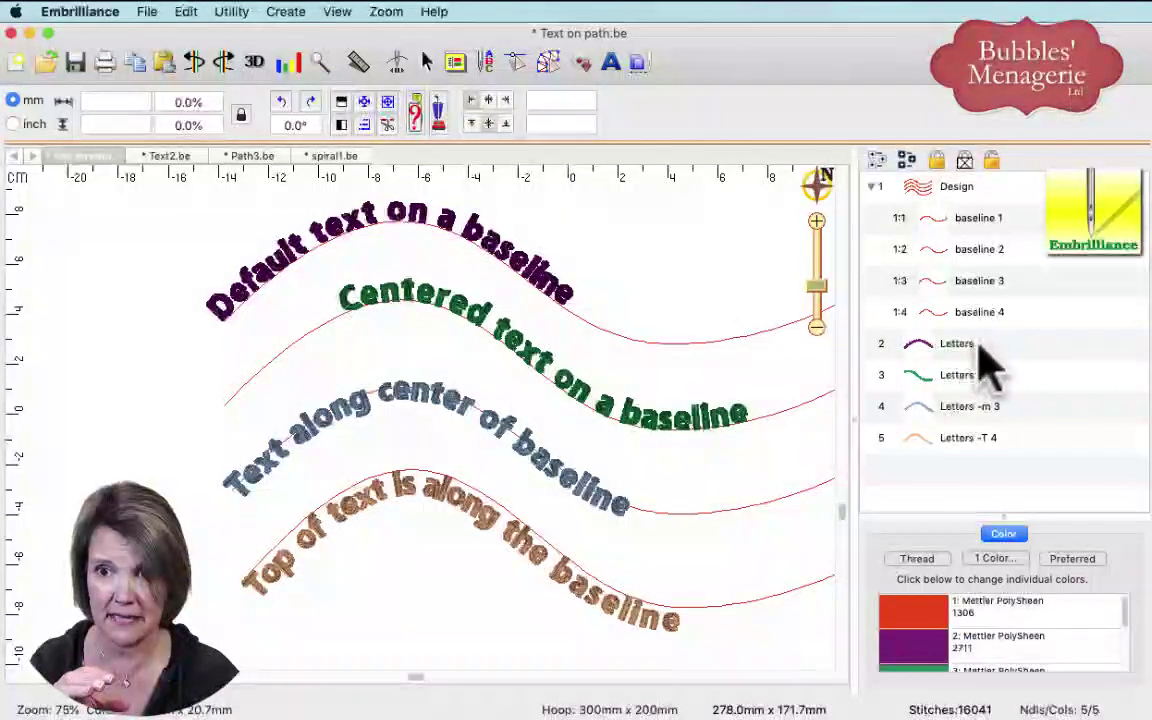
click(975, 352)
click(978, 354)
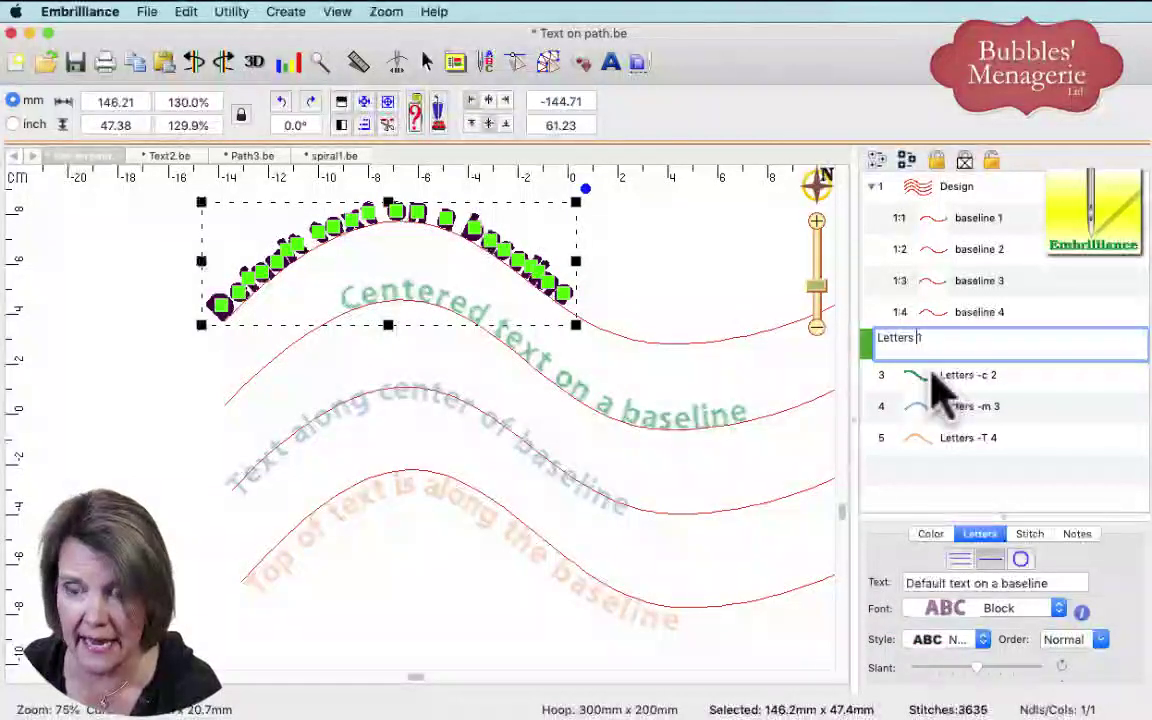
text(-c)
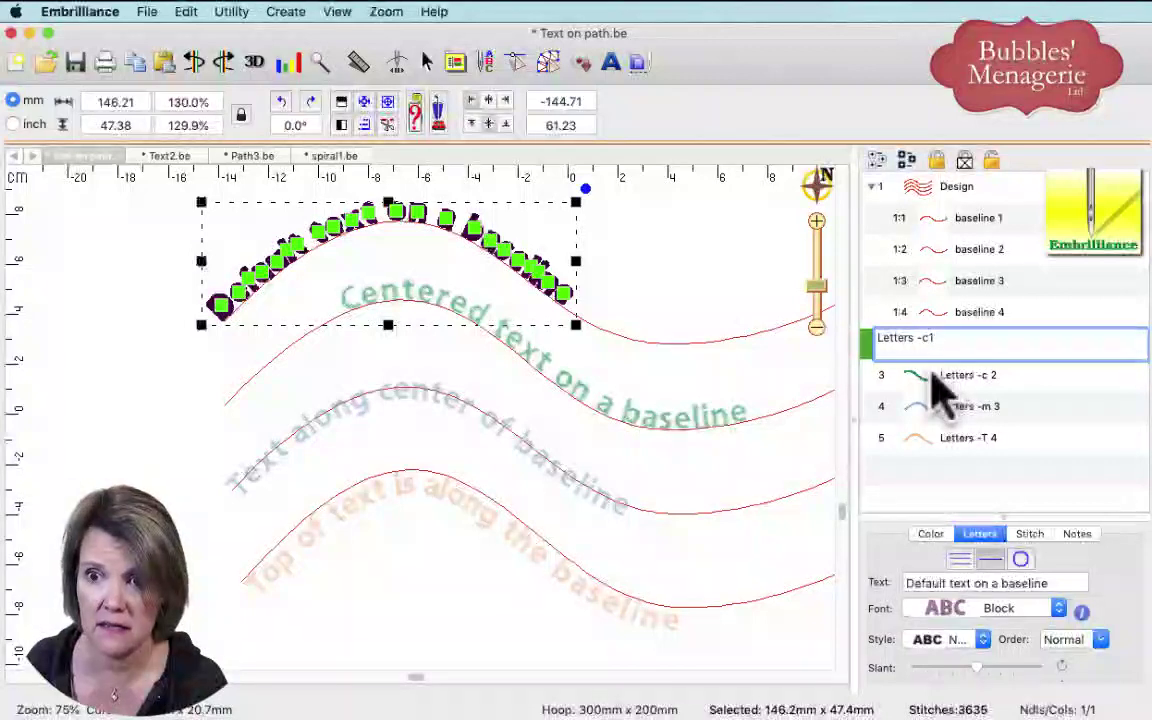
key(Return)
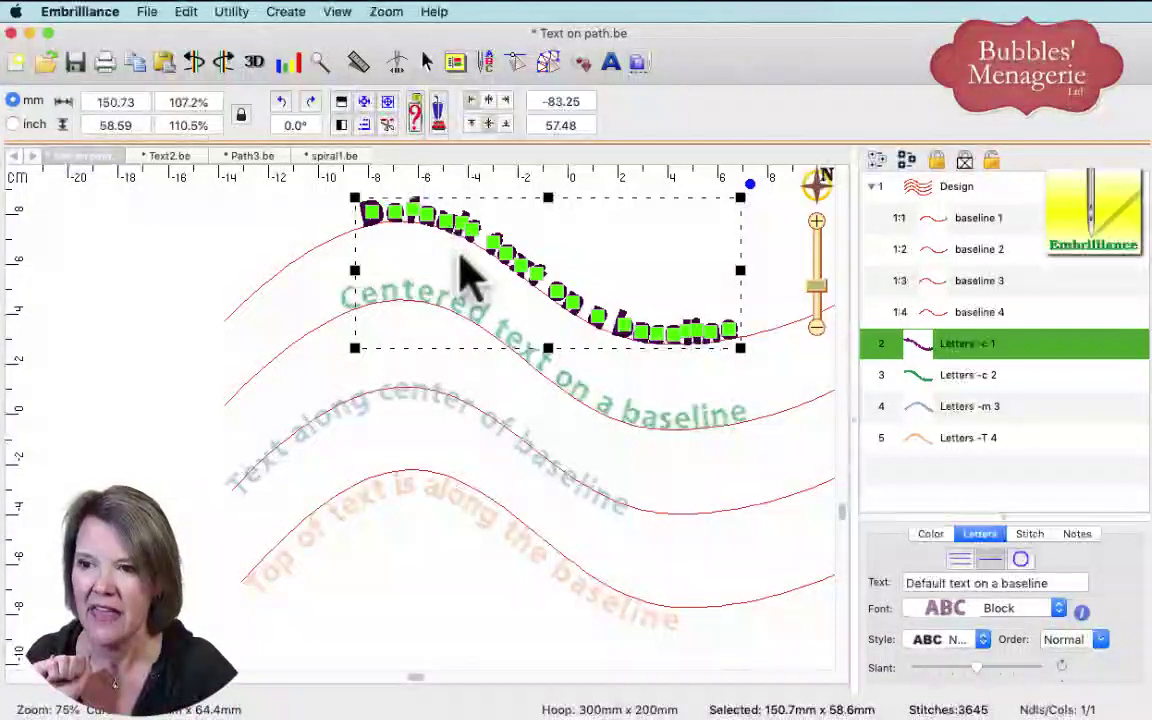
click(479, 465)
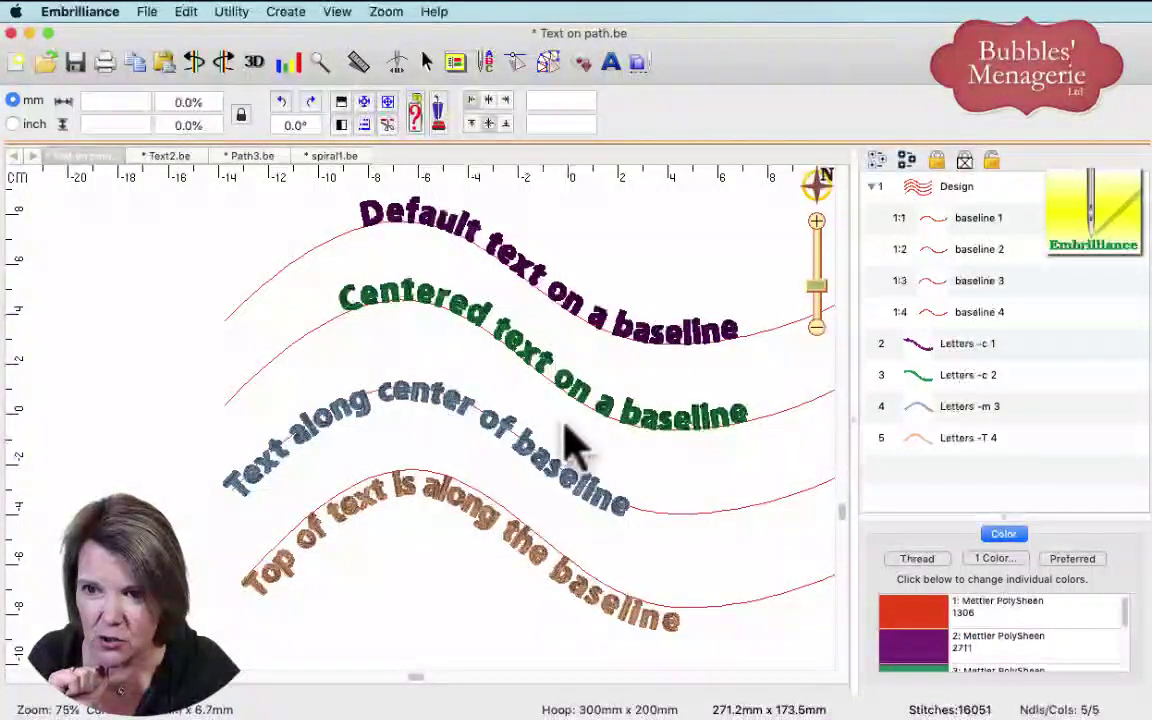
- Examine up close how the "Text along center of baseline" lettering sits on its baseline
drag(819, 292, 820, 262)
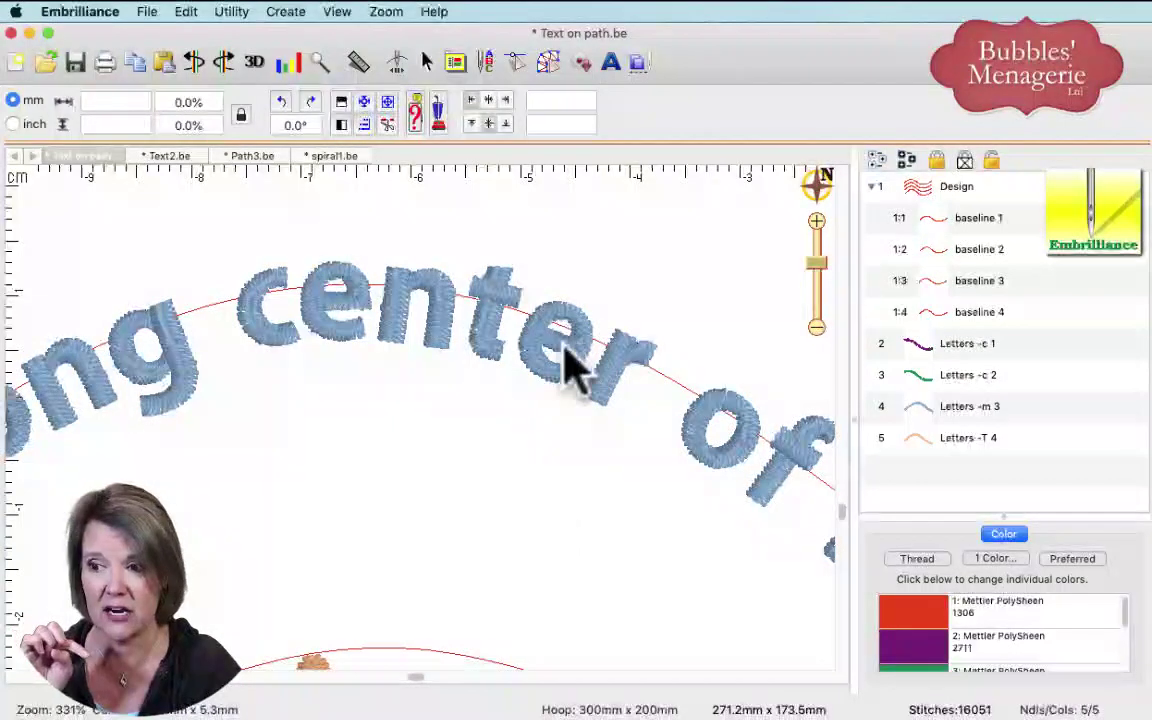
drag(415, 678, 140, 700)
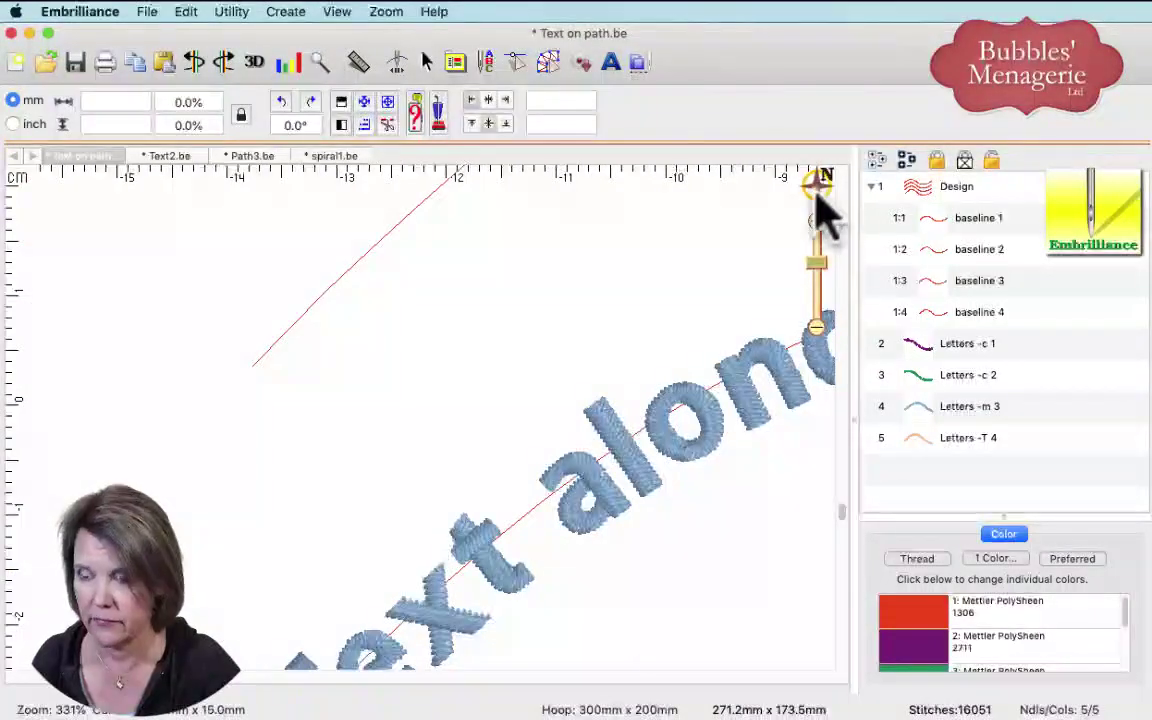
drag(614, 586, 669, 437)
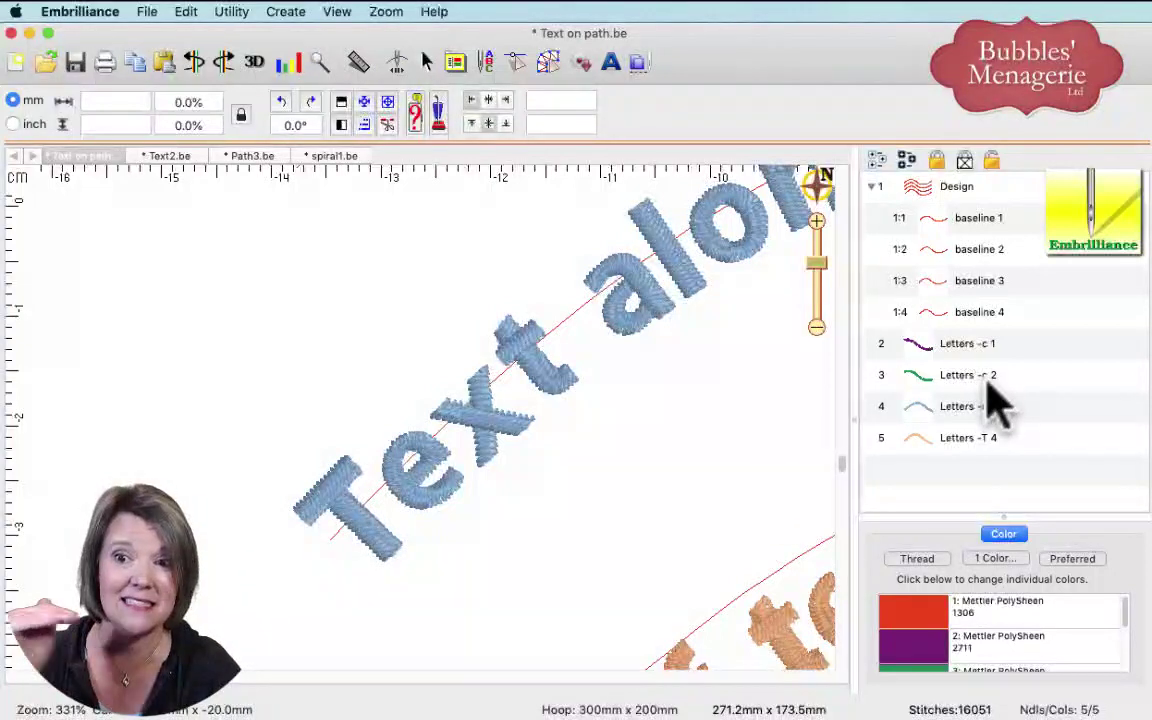
click(815, 285)
click(817, 300)
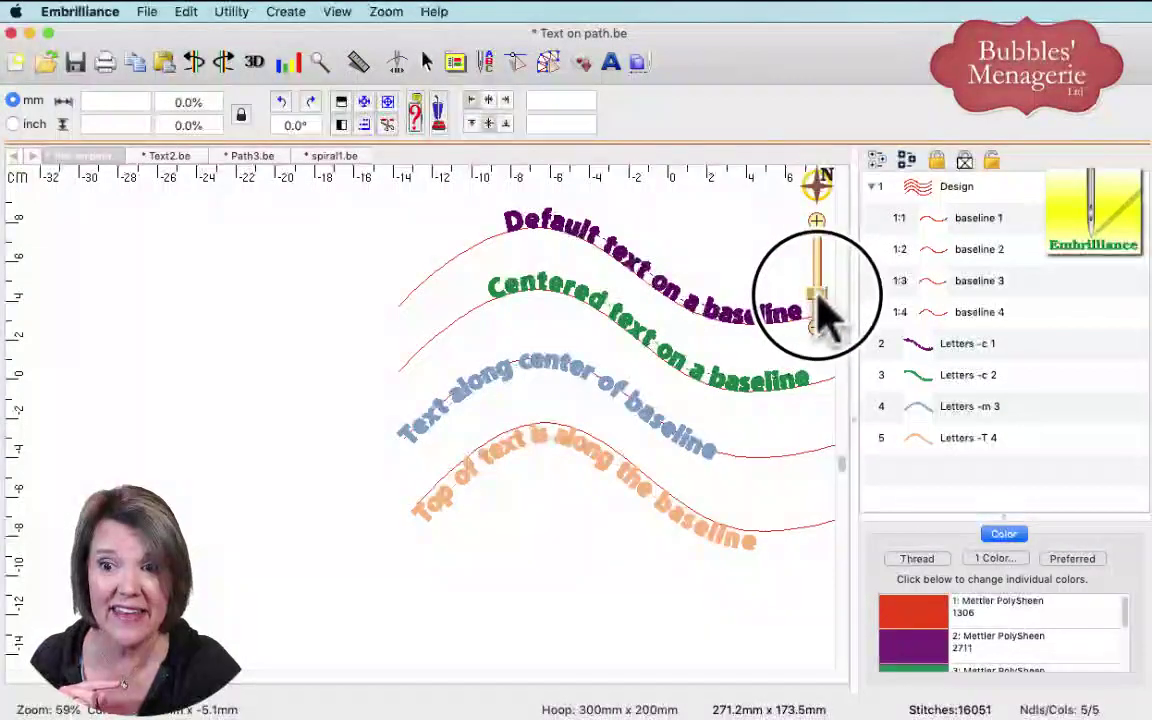
- Rename the "Text along center of baseline" lettering object as "Letters -mc 3" to also center it along its baseline
click(995, 415)
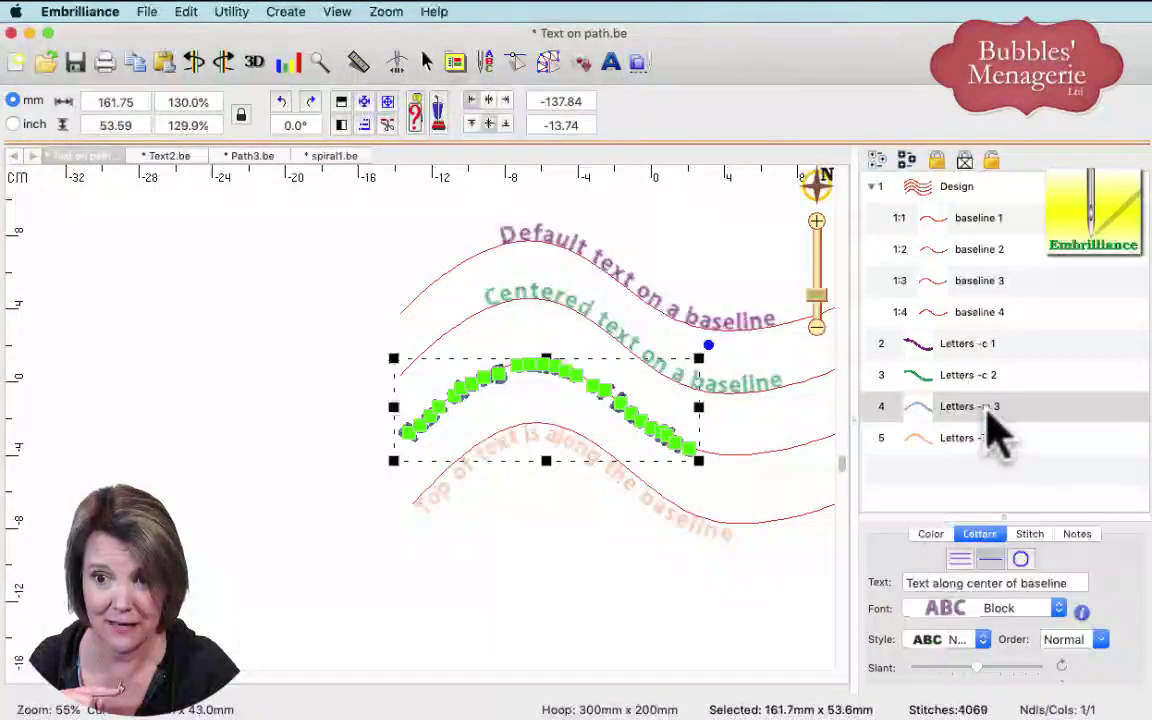
click(995, 415)
click(947, 400)
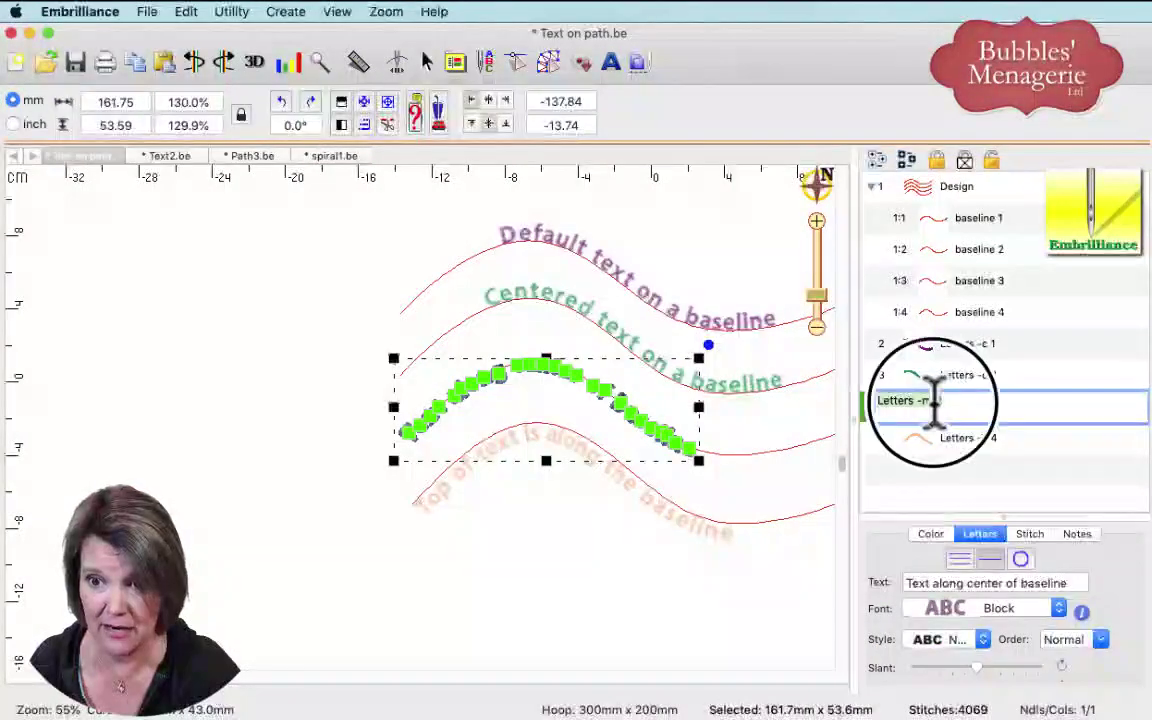
text(c 3)
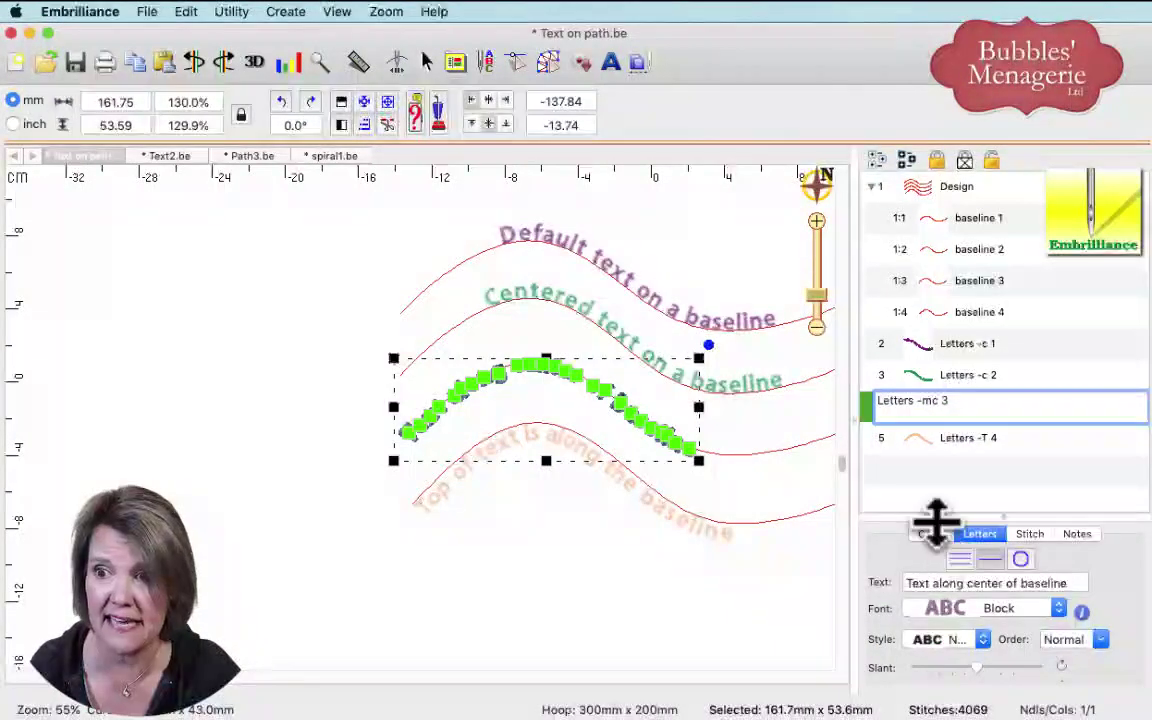
key(Return)
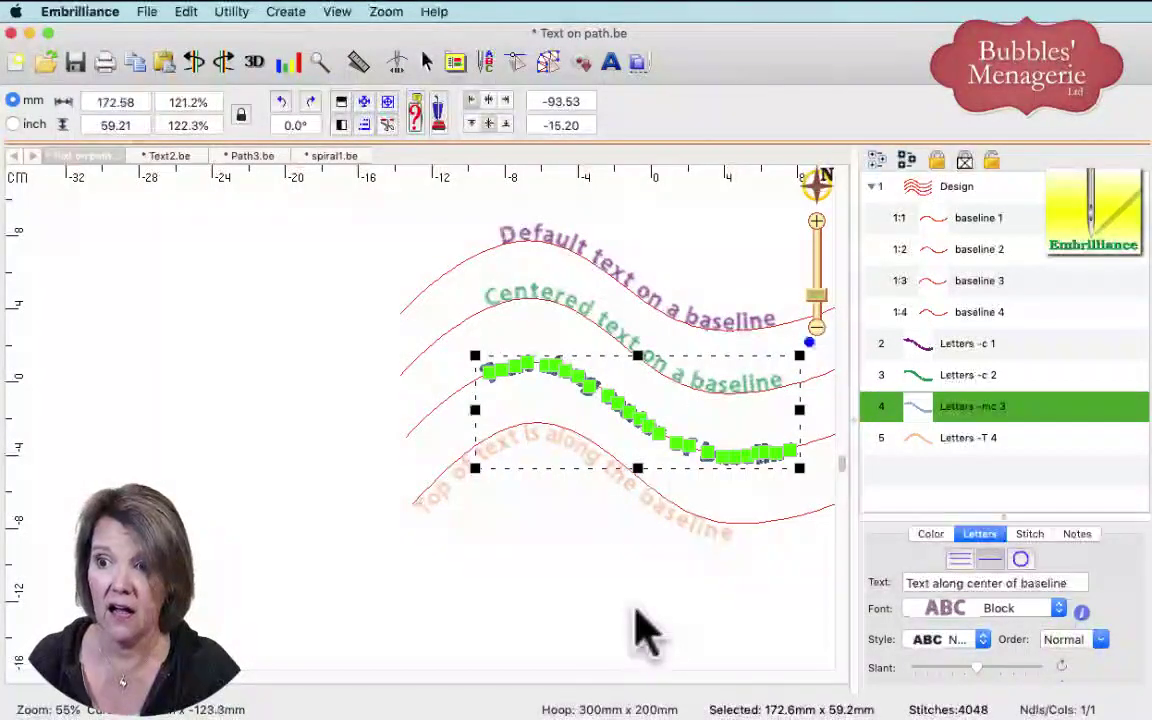
click(640, 628)
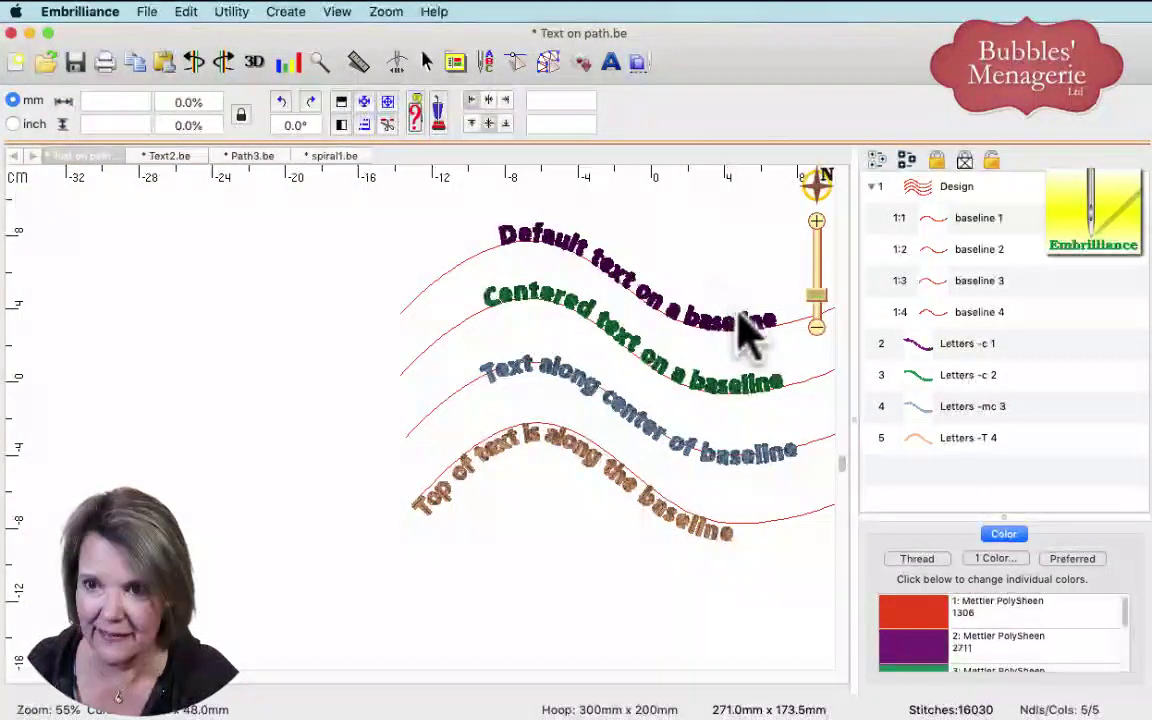
drag(817, 297, 815, 282)
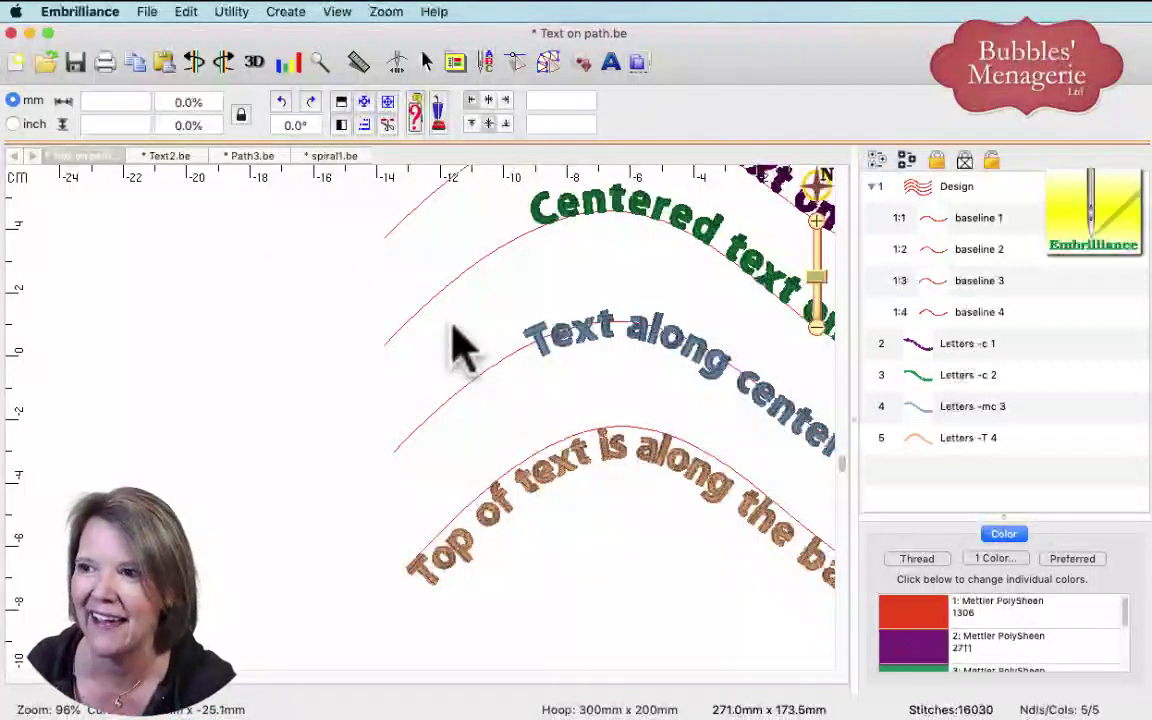
- Switch to the "Text2.be" design, expand the circle's Design group and examine its baseline and the "Letters -u" lettering
click(178, 158)
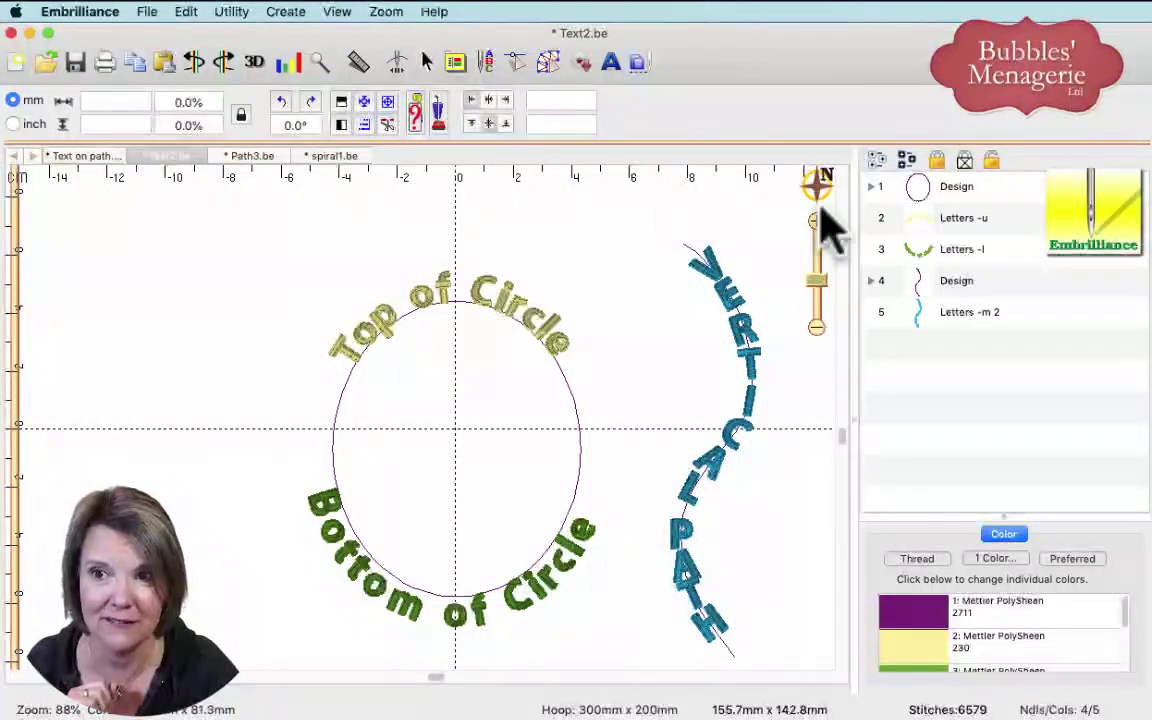
click(872, 192)
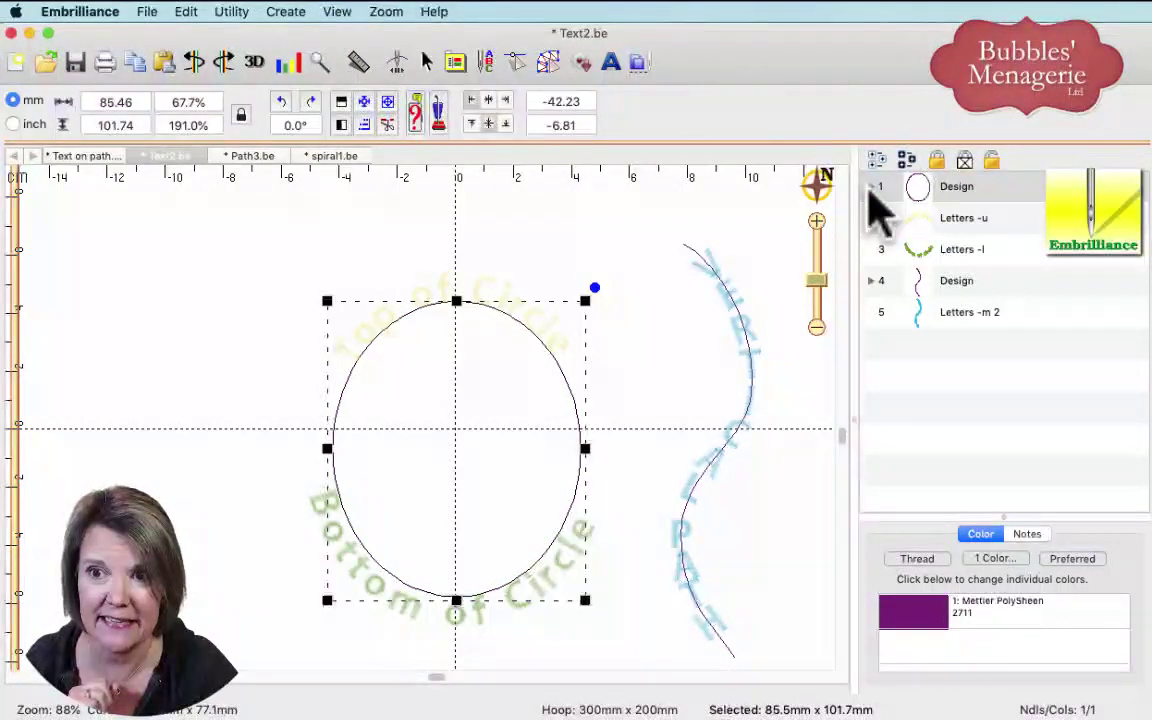
click(871, 187)
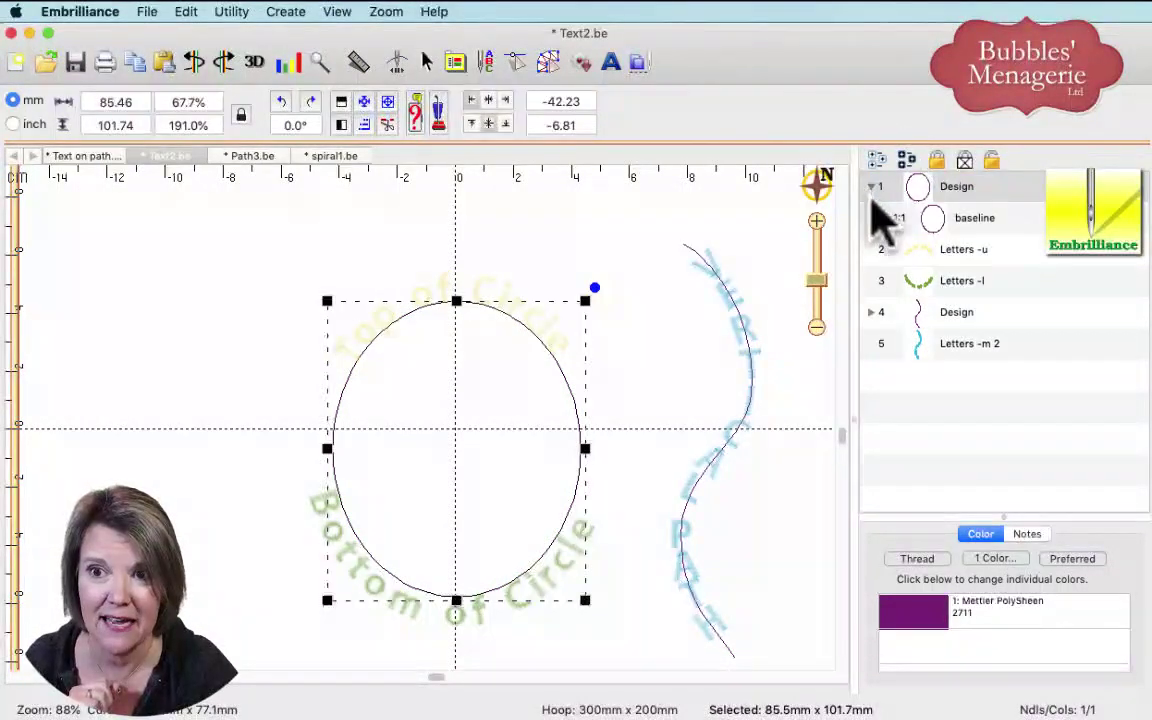
click(963, 252)
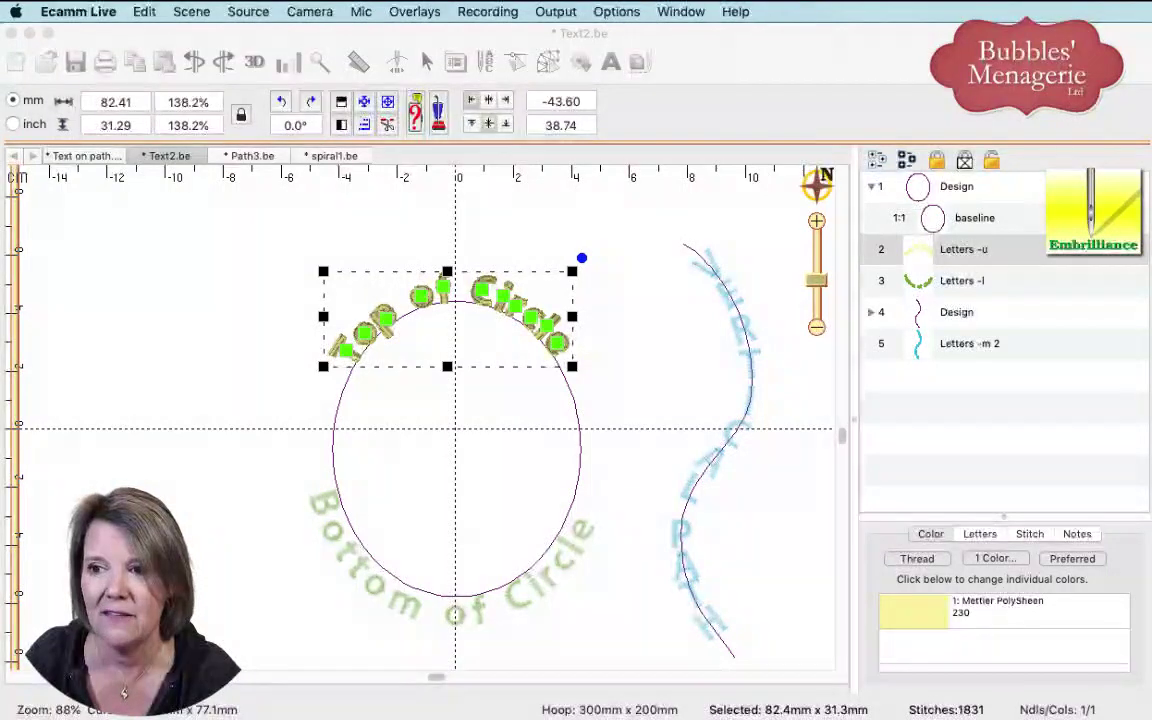
- Widen the circle baseline into a broader oval so that it and its two letterings span about 114.5 mm
click(591, 476)
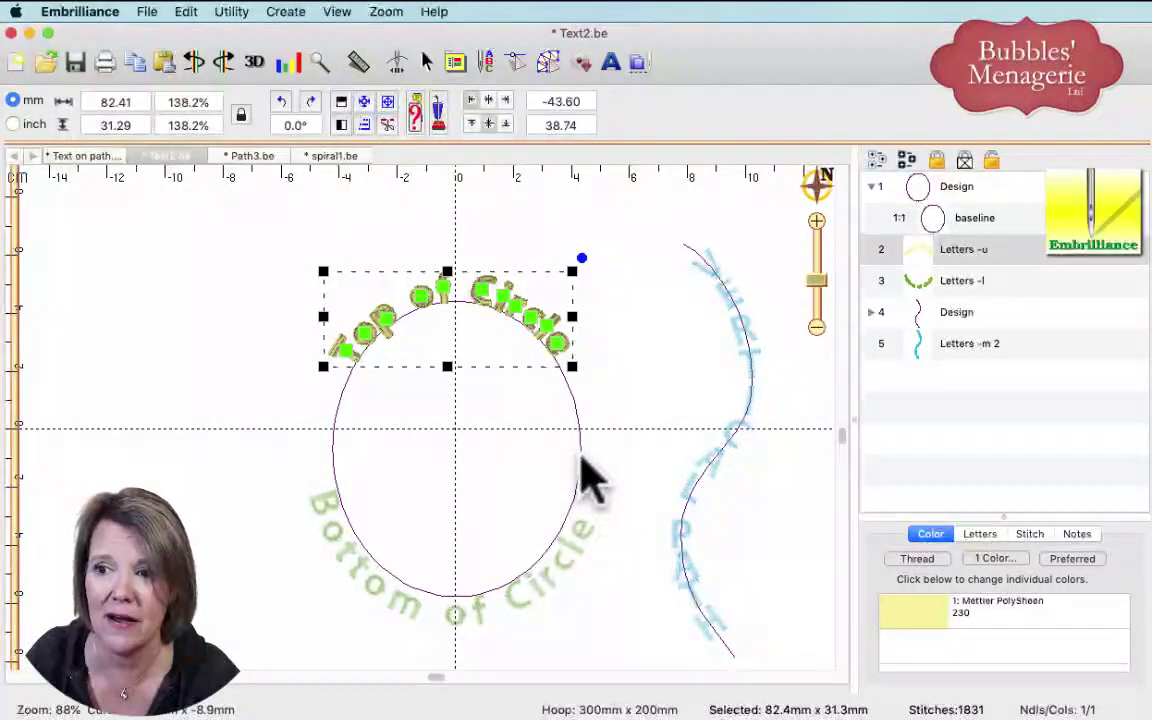
click(578, 460)
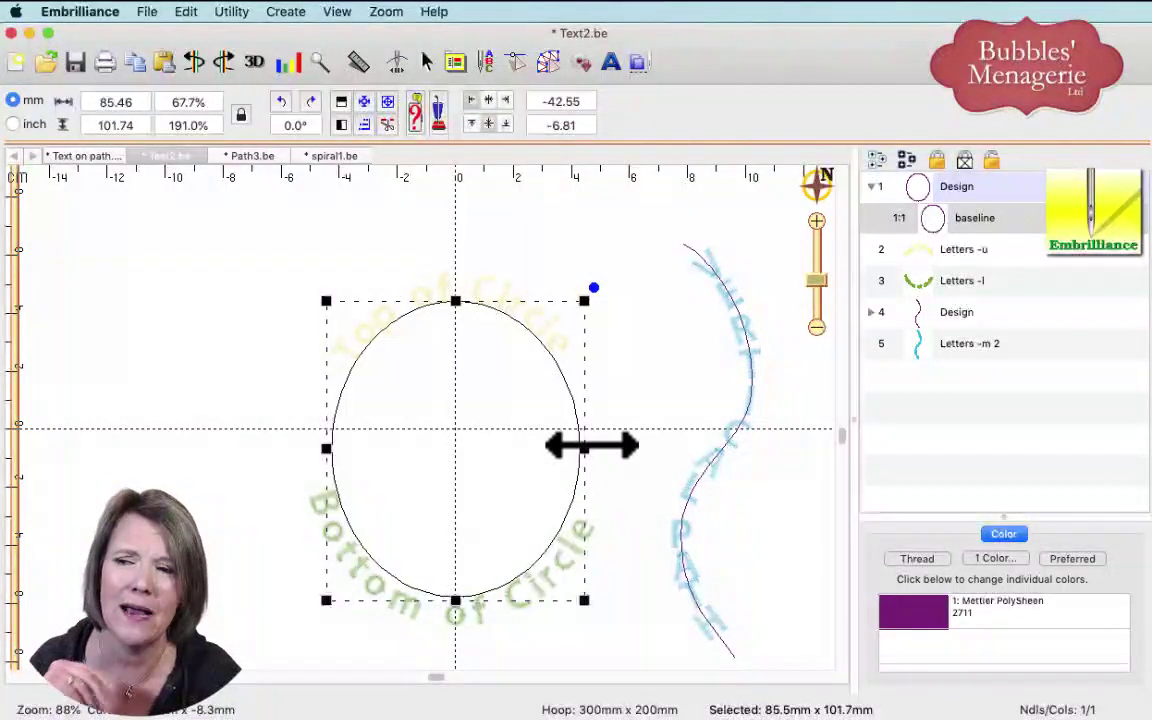
click(592, 446)
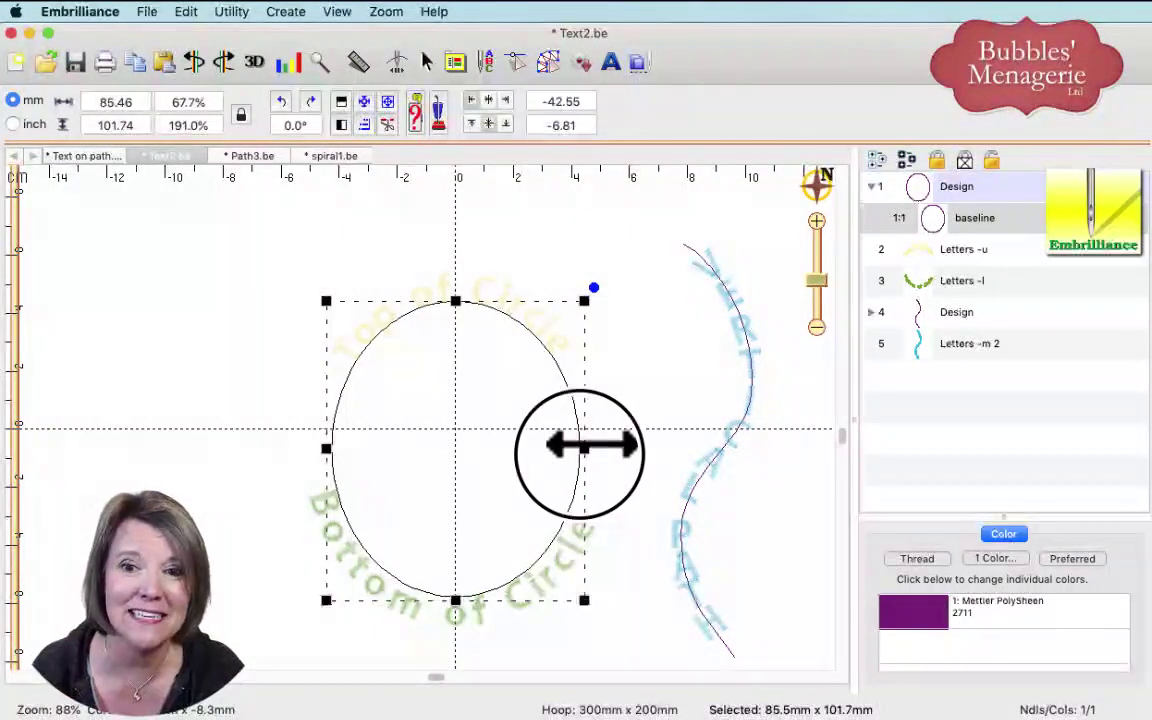
drag(590, 446, 673, 435)
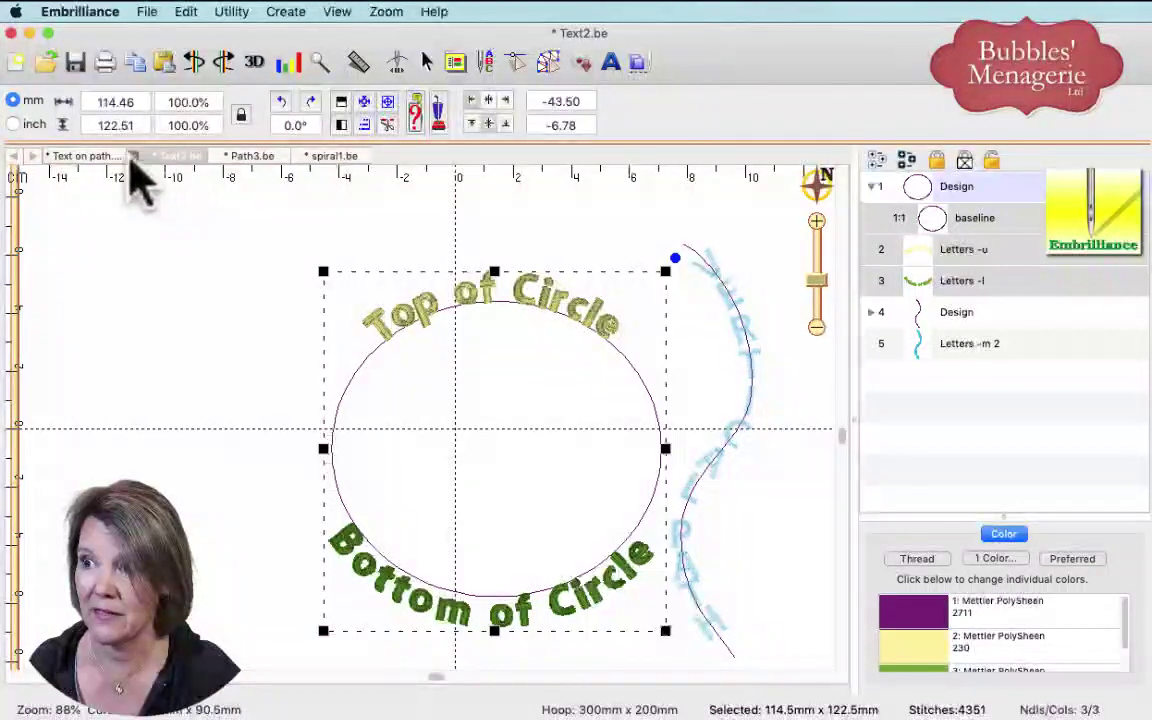
- Switch to the "Text on path.be" design and reshape baseline 4 by moving its crest node up and to the left
click(90, 156)
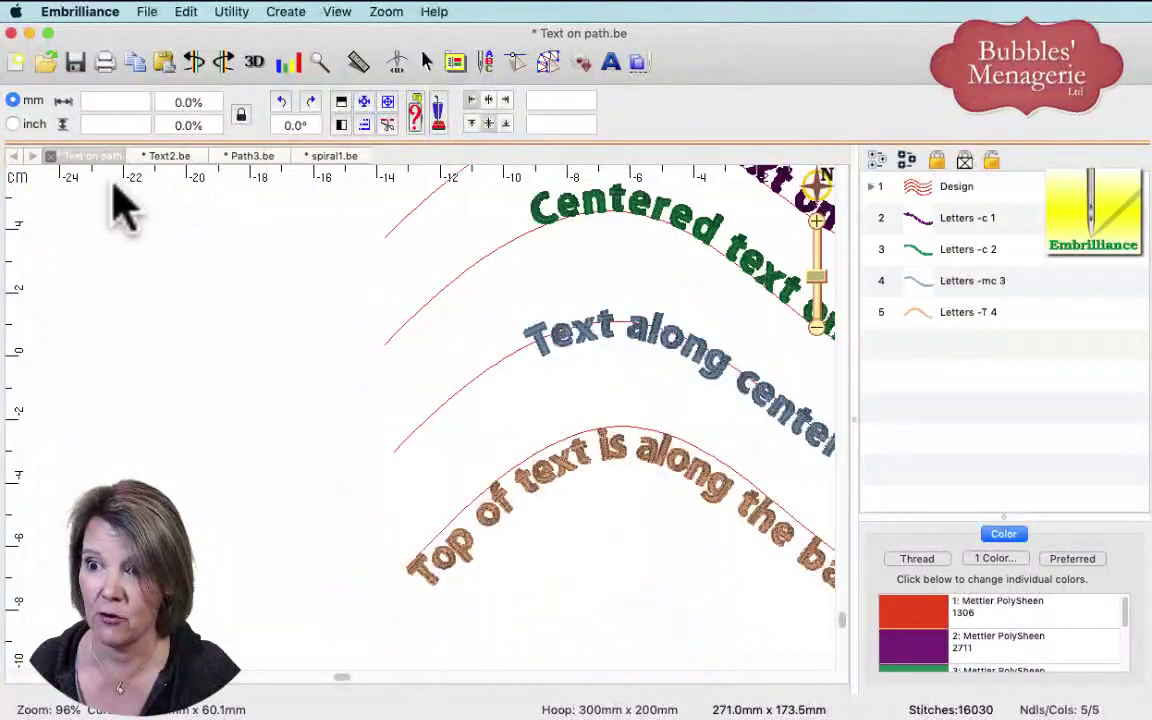
click(437, 541)
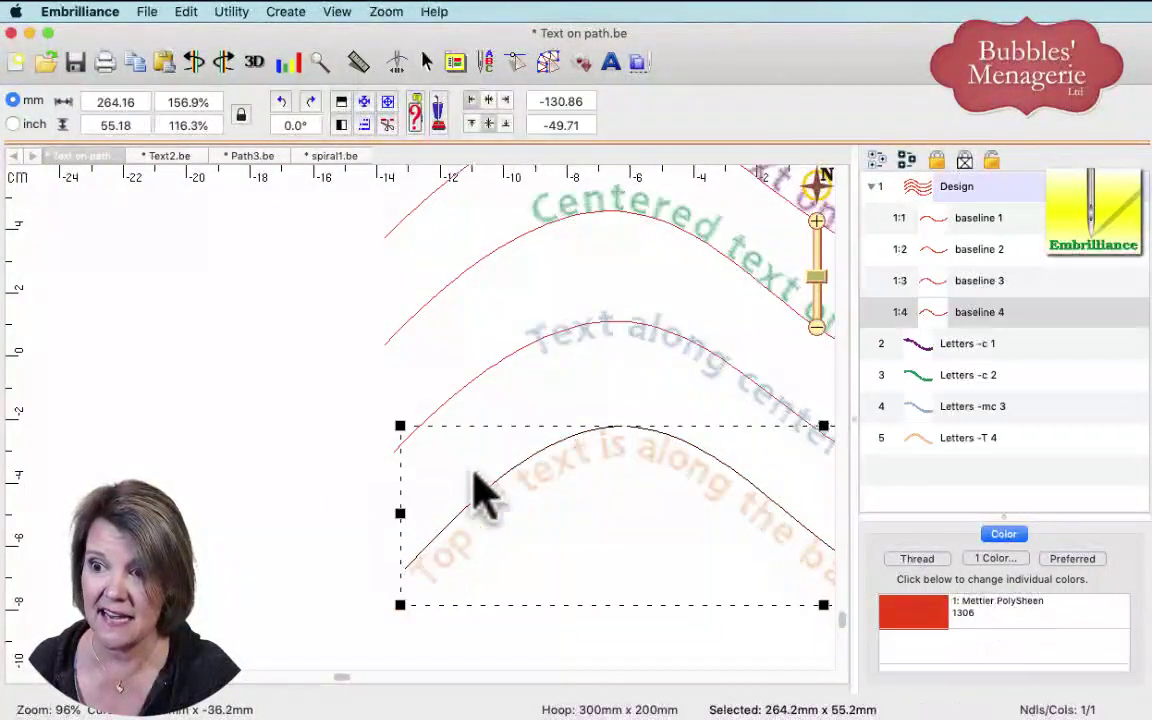
click(549, 62)
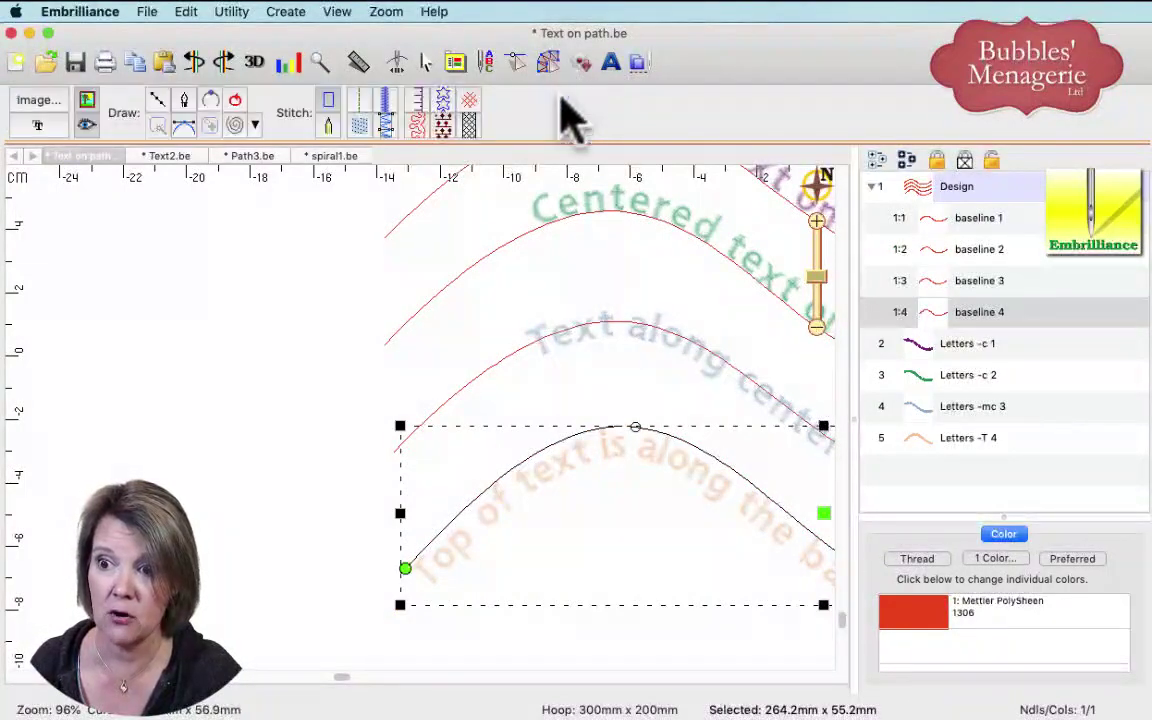
click(634, 429)
drag(634, 429, 607, 406)
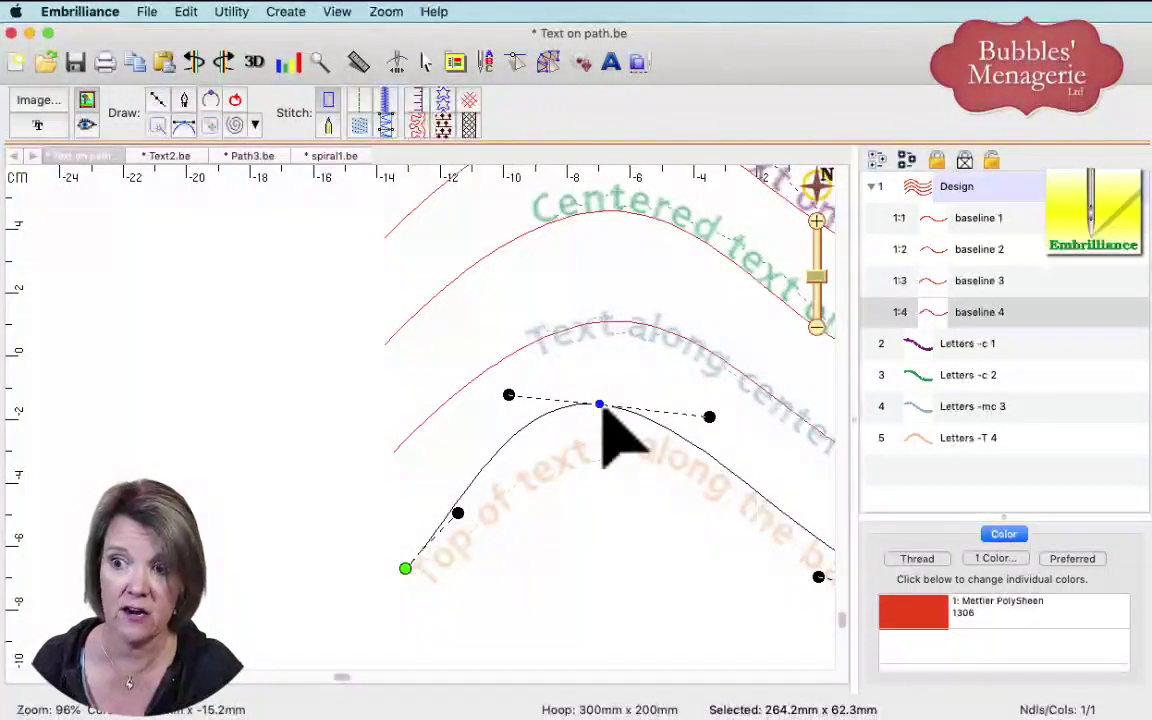
click(598, 515)
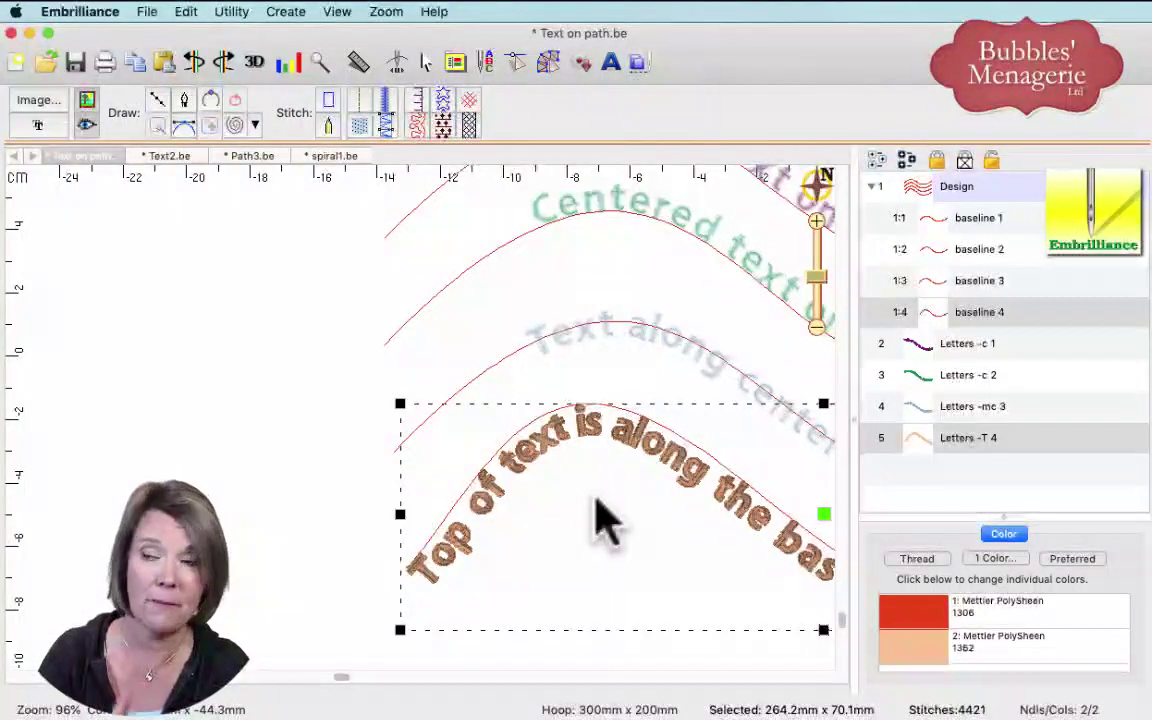
- Return to the "Text2.be" design and move the circle with both its letterings up and left, away from the vertical path
click(180, 157)
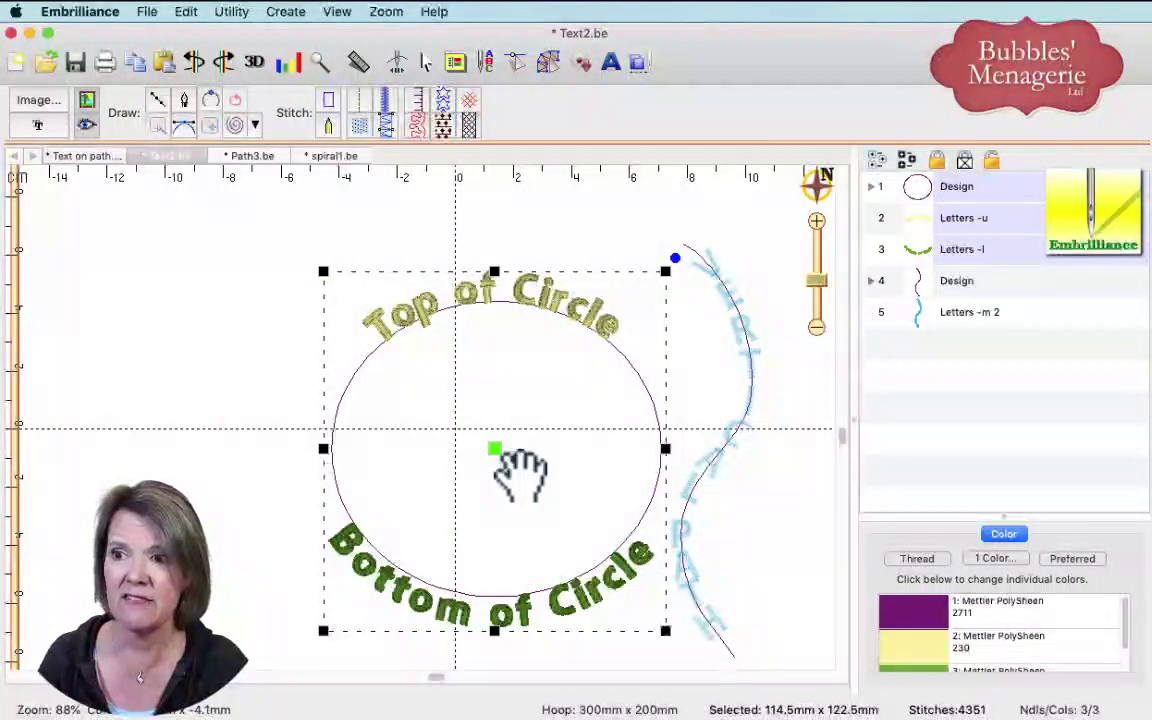
drag(480, 458, 282, 440)
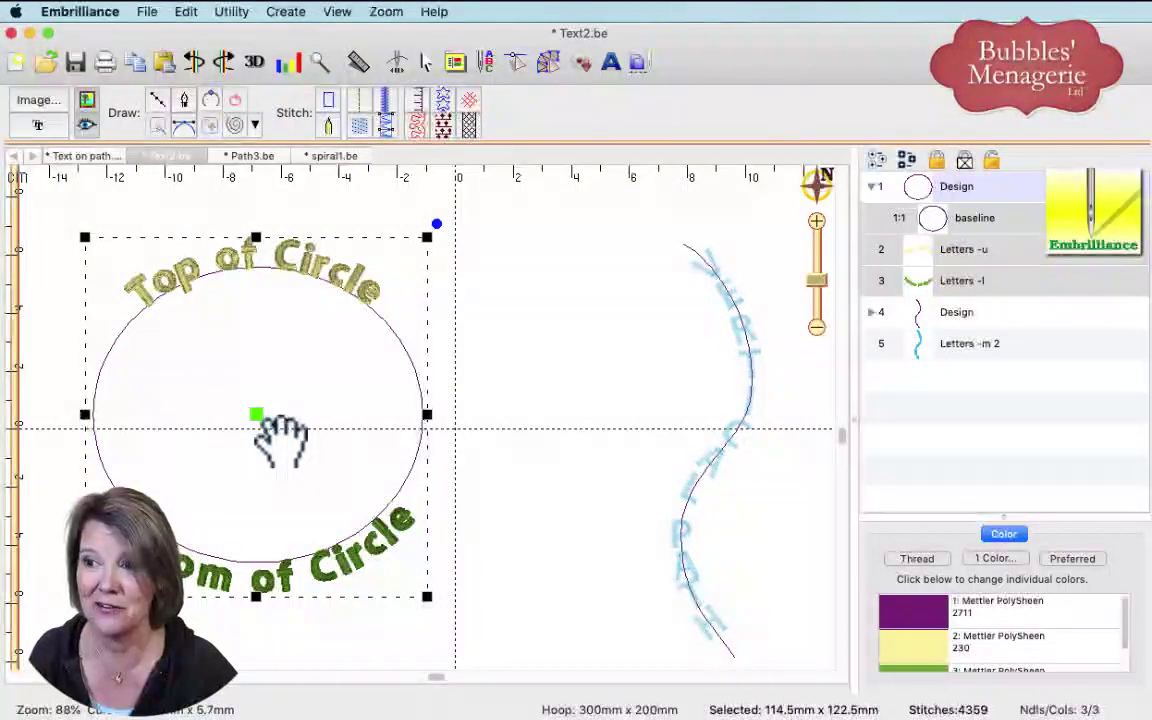
drag(278, 437, 300, 376)
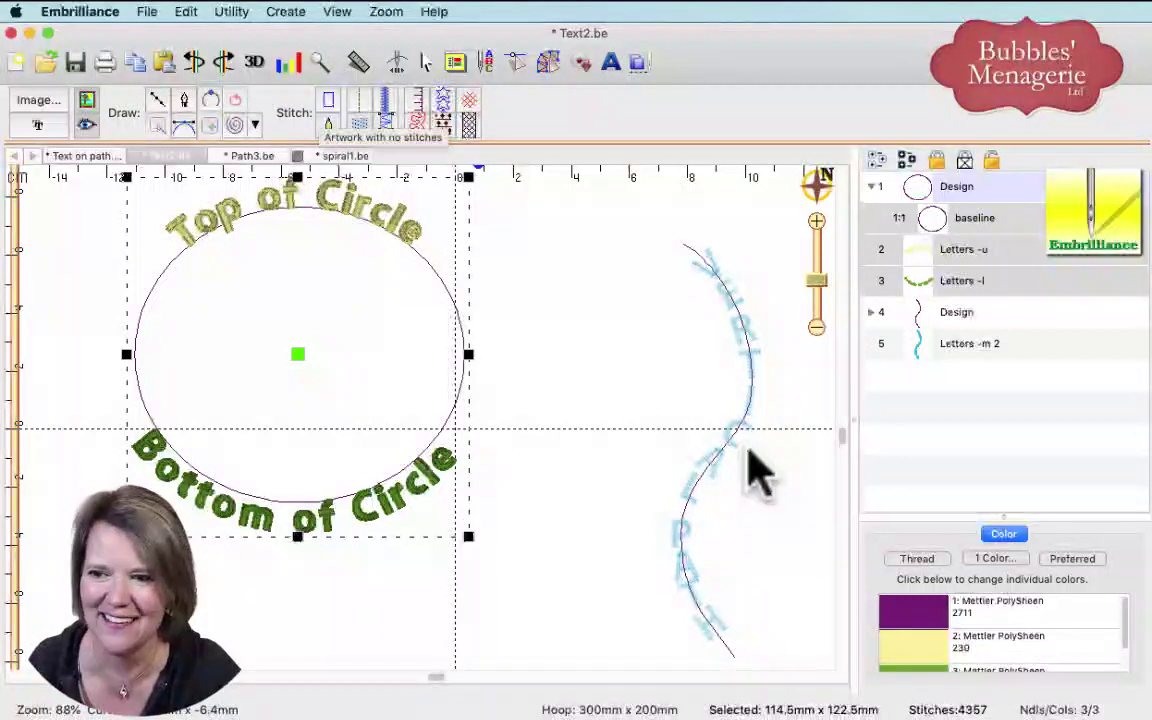
drag(768, 600, 748, 572)
click(757, 545)
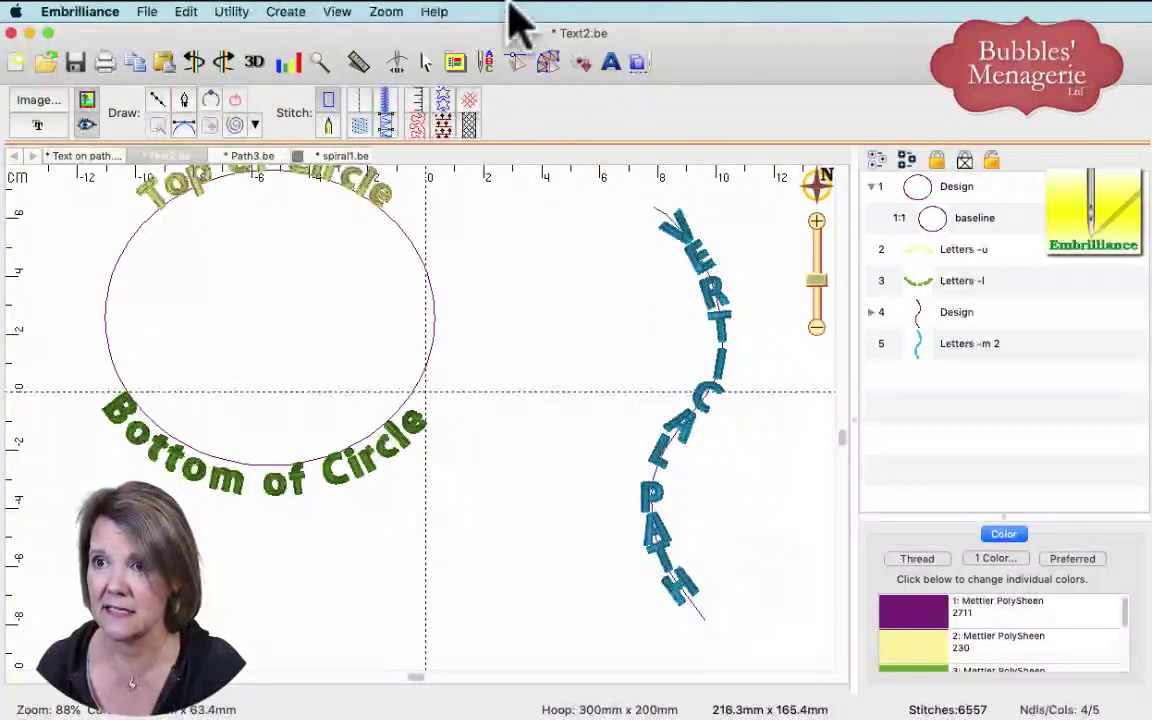
- Add a new lettering object in the Vertical style with the text "Vertical"
click(611, 63)
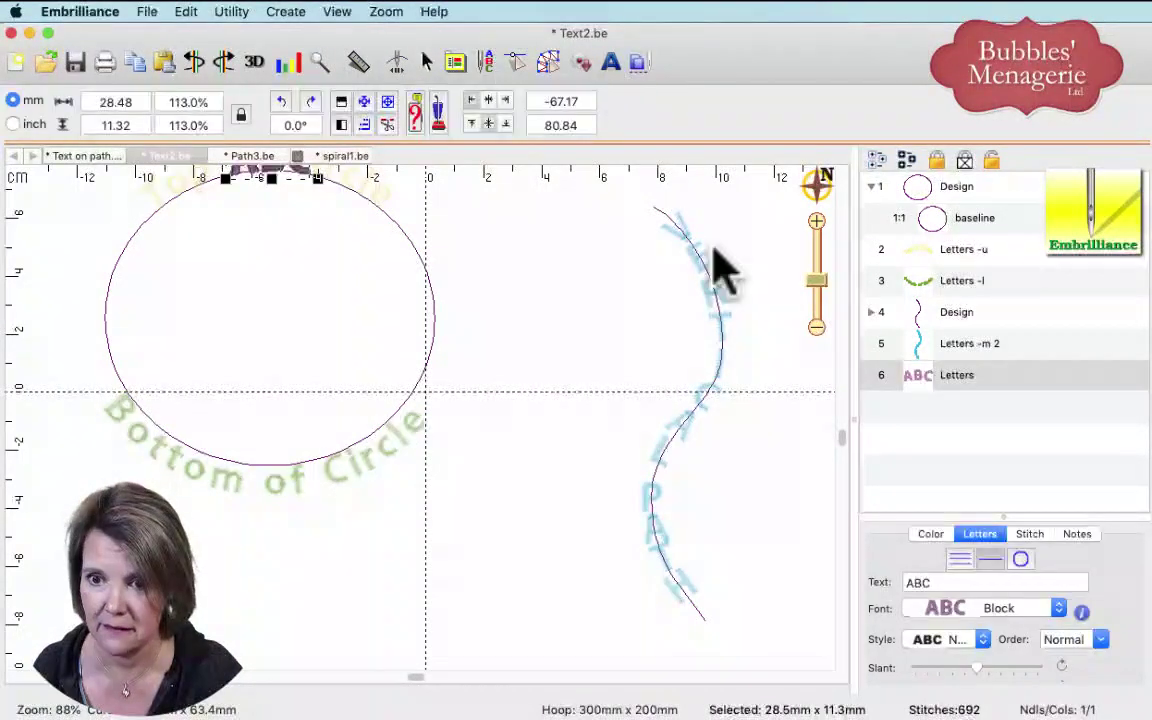
click(988, 641)
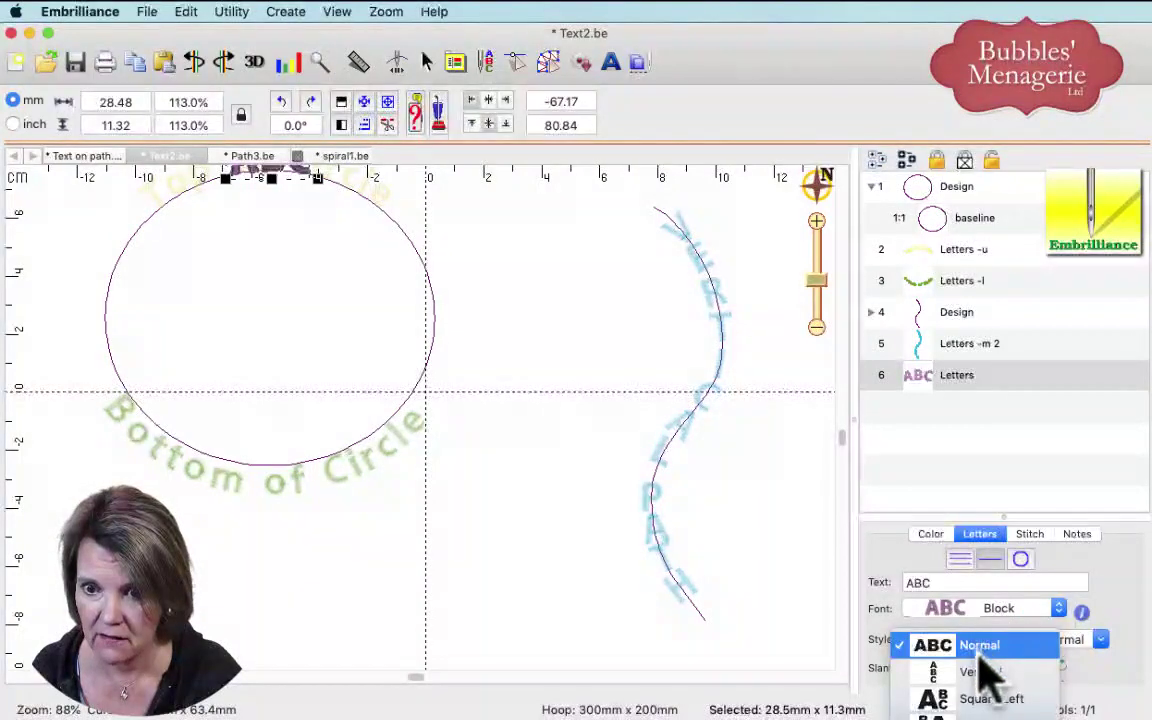
click(965, 673)
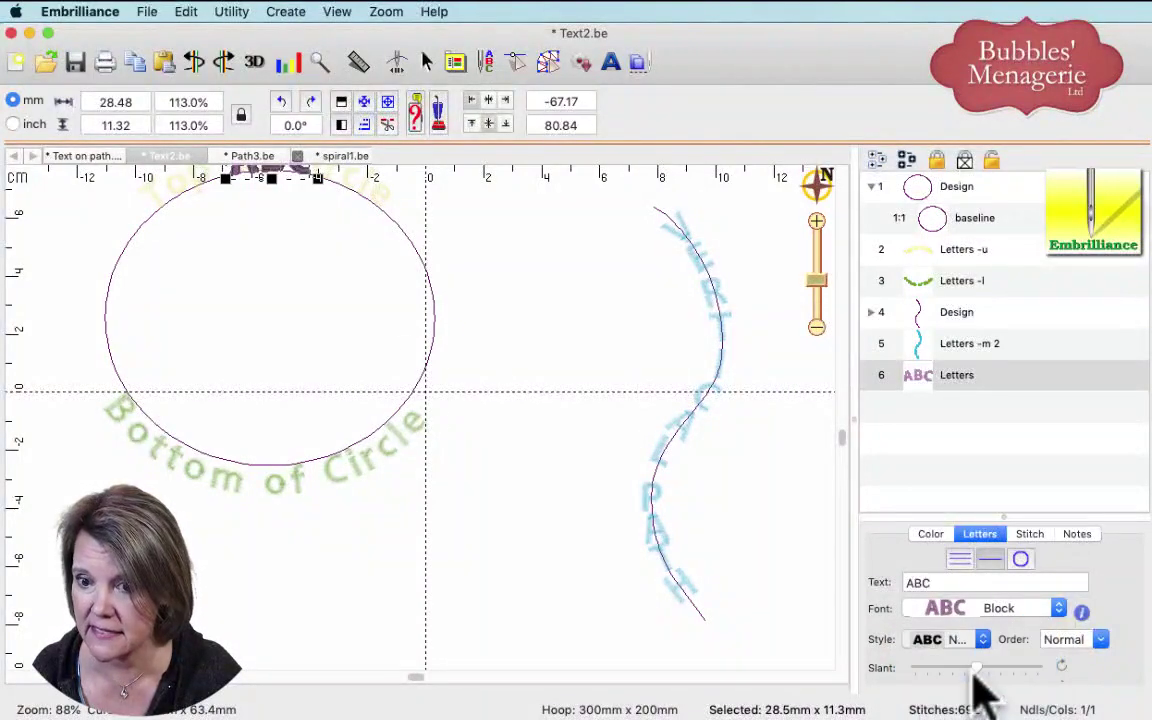
double_click(945, 584)
text(V)
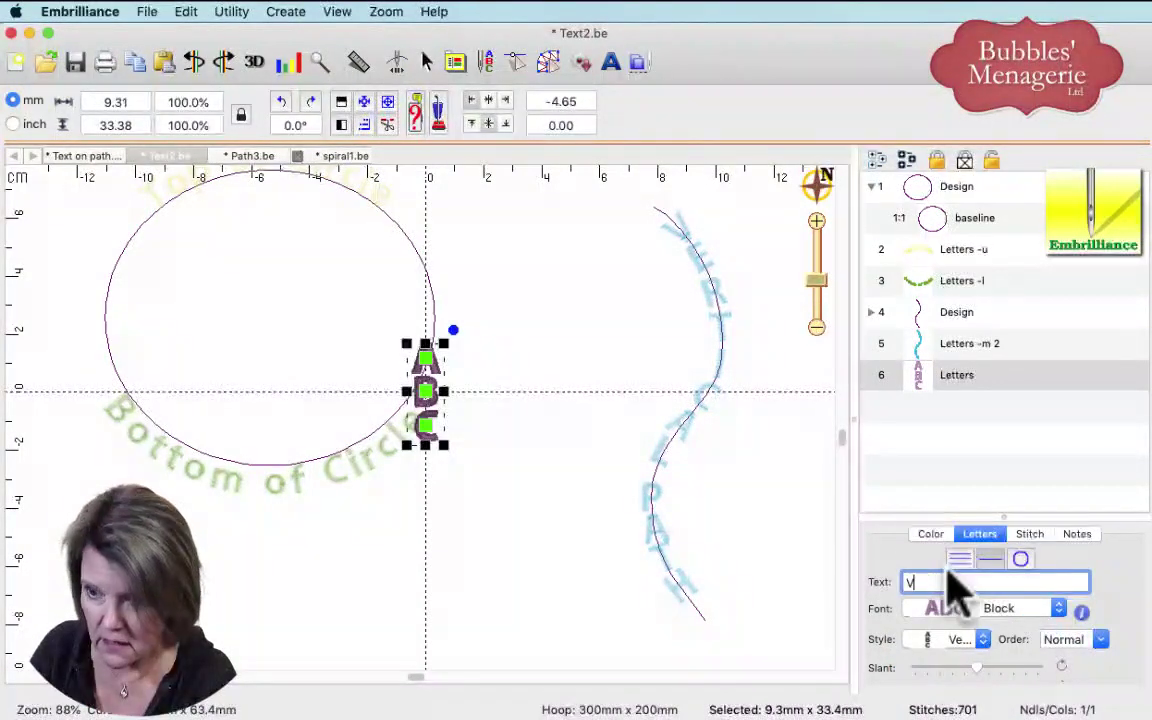
text(ertical)
key(Return)
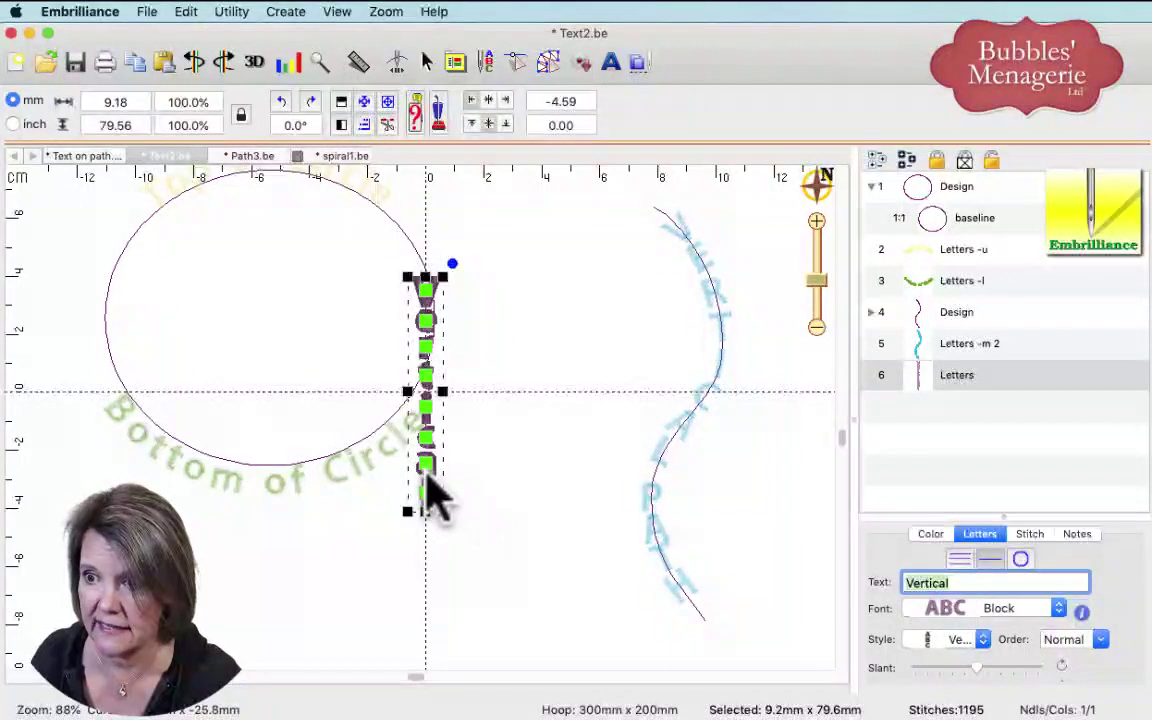
- Enlarge the straight "Vertical" lettering to about 106.7 mm tall between the circle and the curved path, then delete it
drag(424, 474, 512, 478)
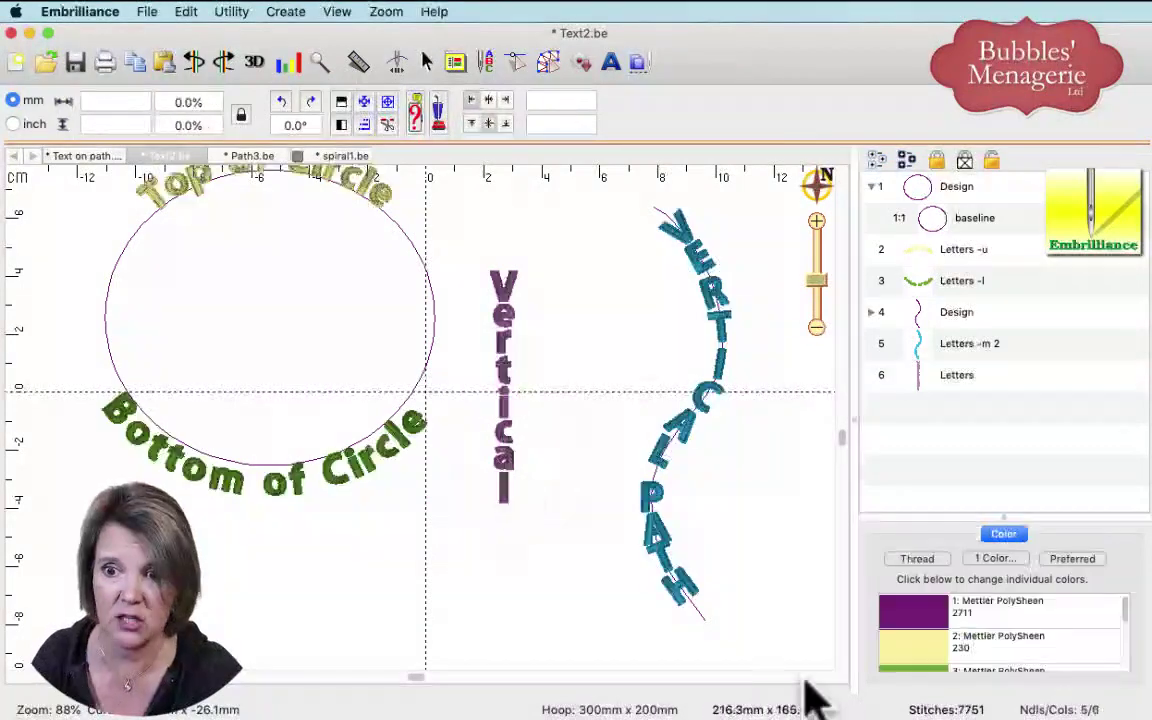
click(499, 500)
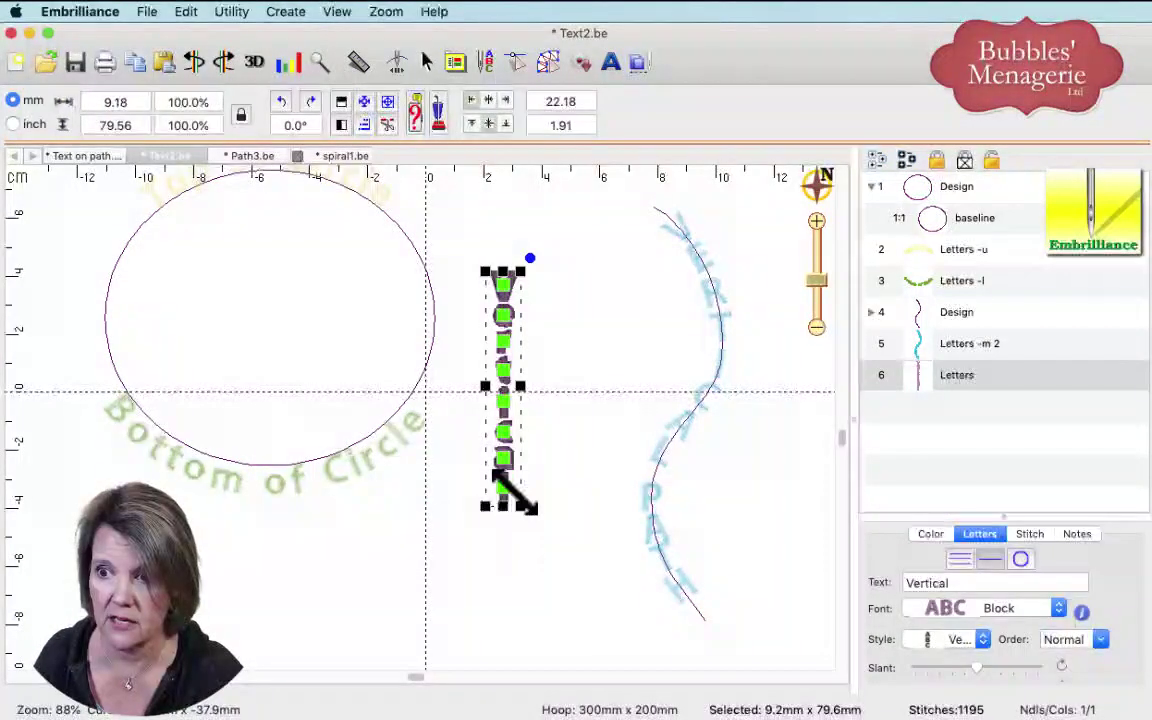
drag(521, 505, 555, 575)
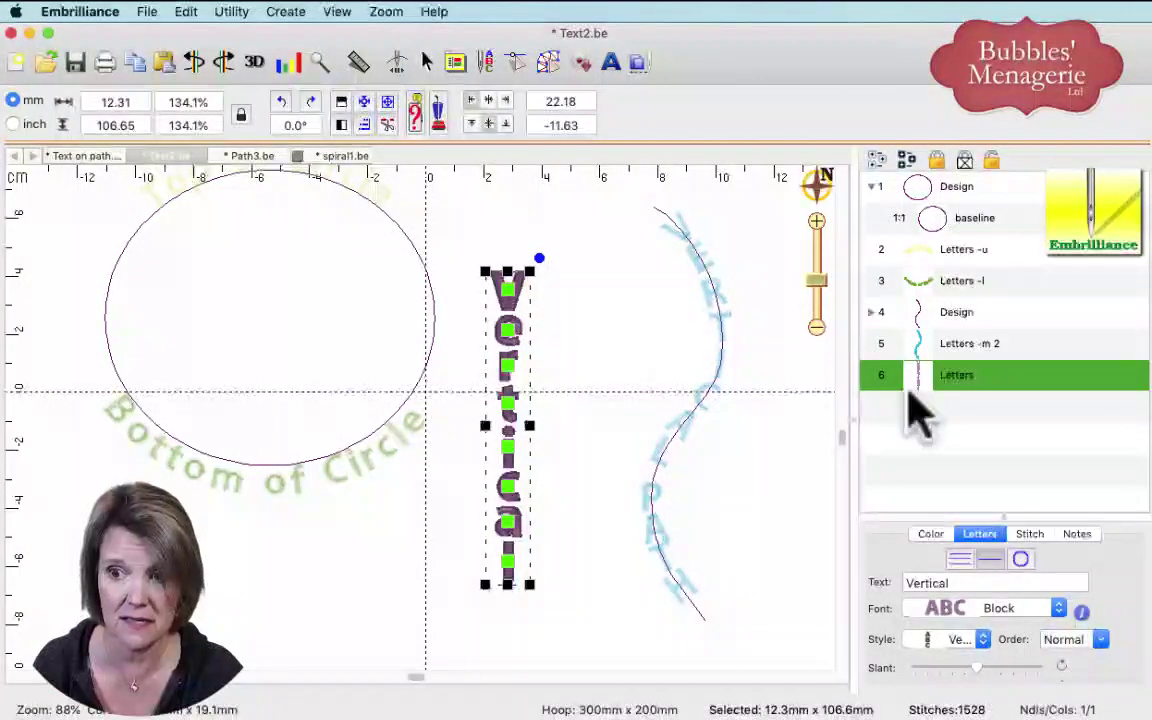
key(Delete)
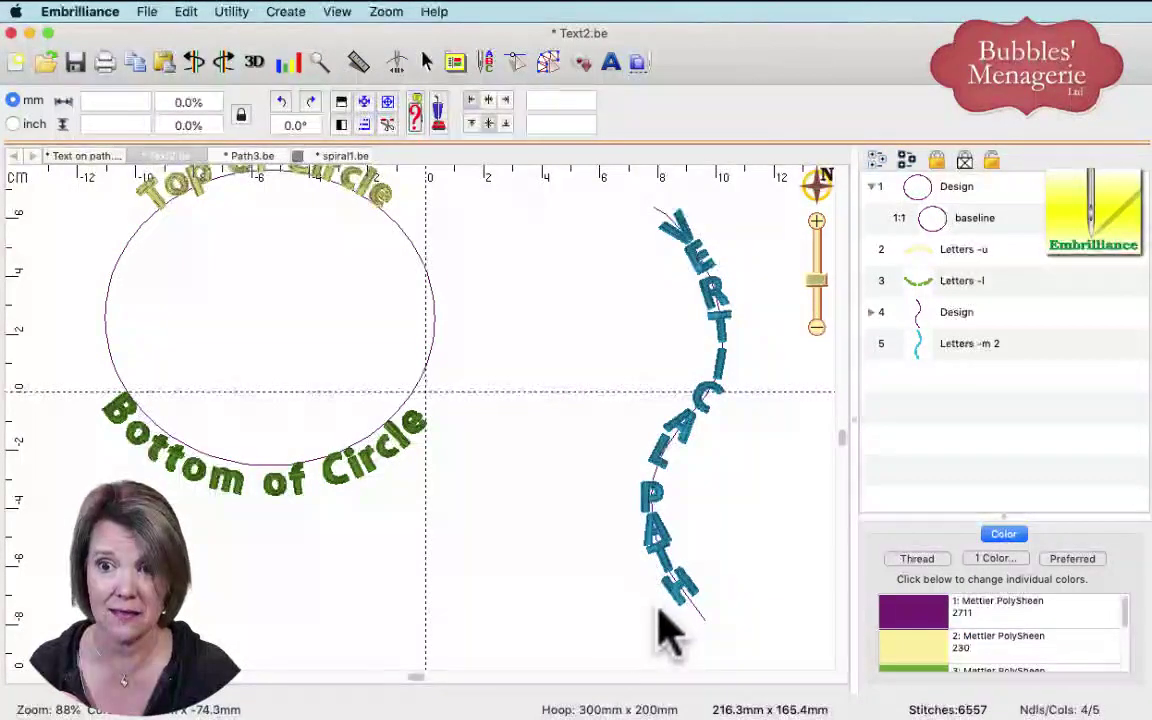
- Draw an open four-point curved line, about 20 mm wide and 132 mm tall, between the circle and the vertical path lettering
click(919, 355)
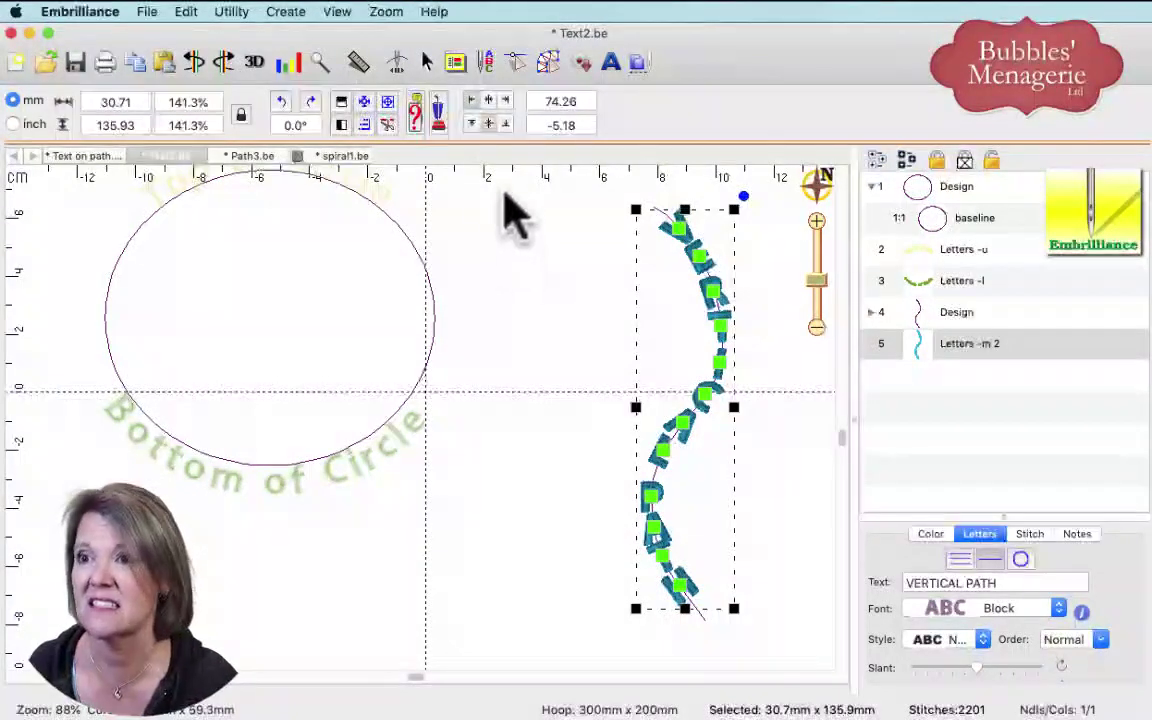
click(545, 65)
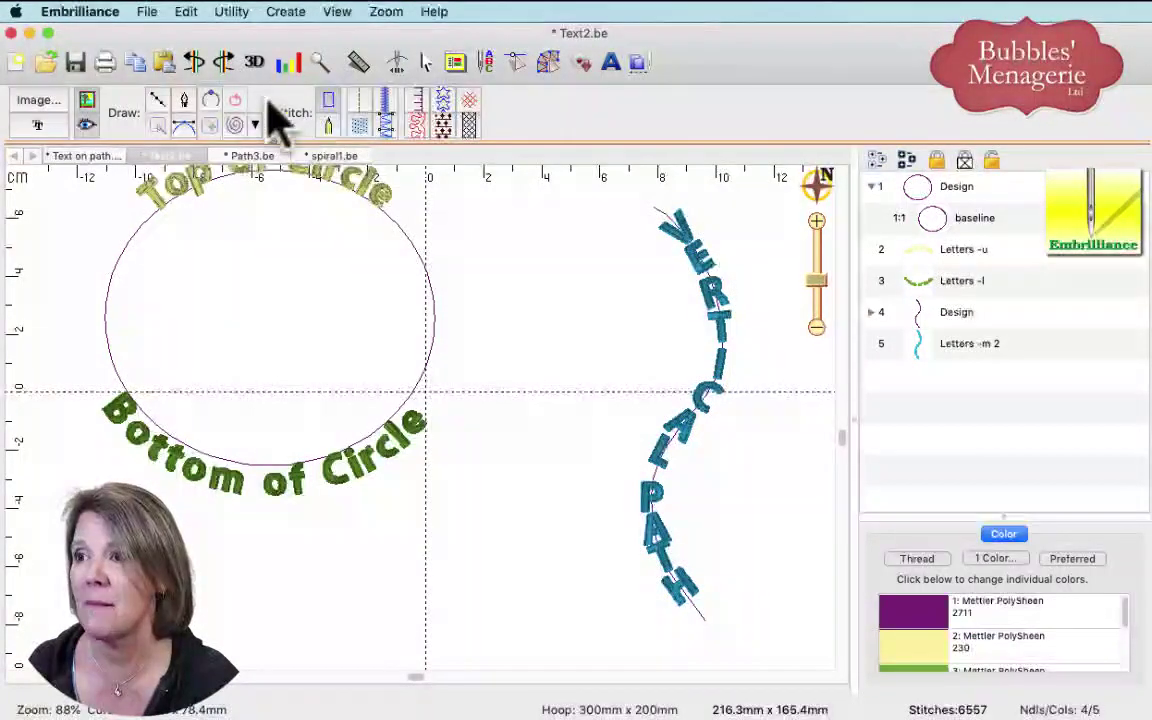
click(492, 236)
click(551, 354)
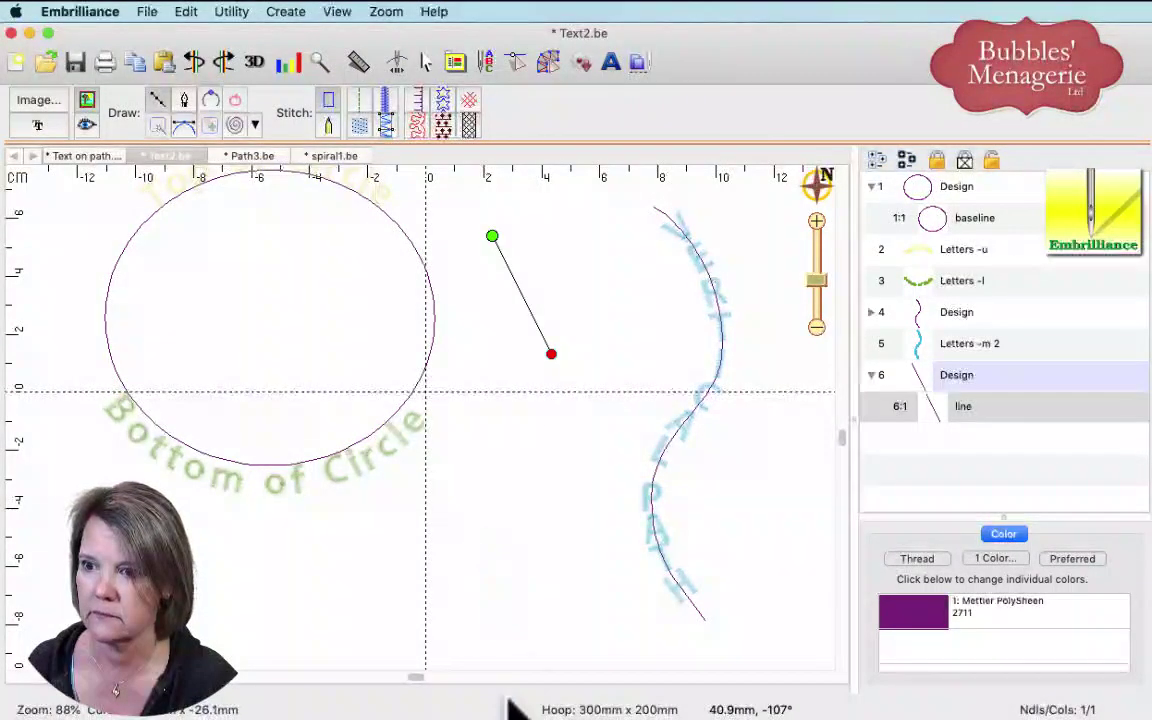
click(518, 465)
click(513, 617)
key(Return)
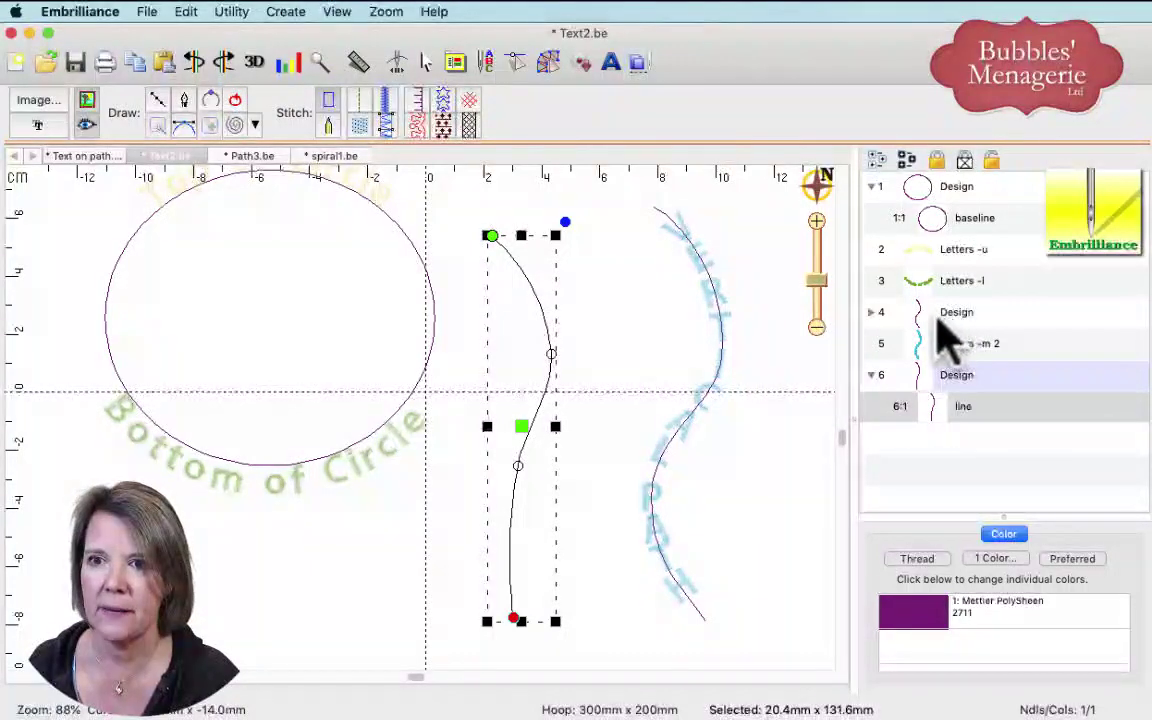
- Expand the existing vertical path's Design group and rename the newly drawn line as "baseline 3"
click(868, 314)
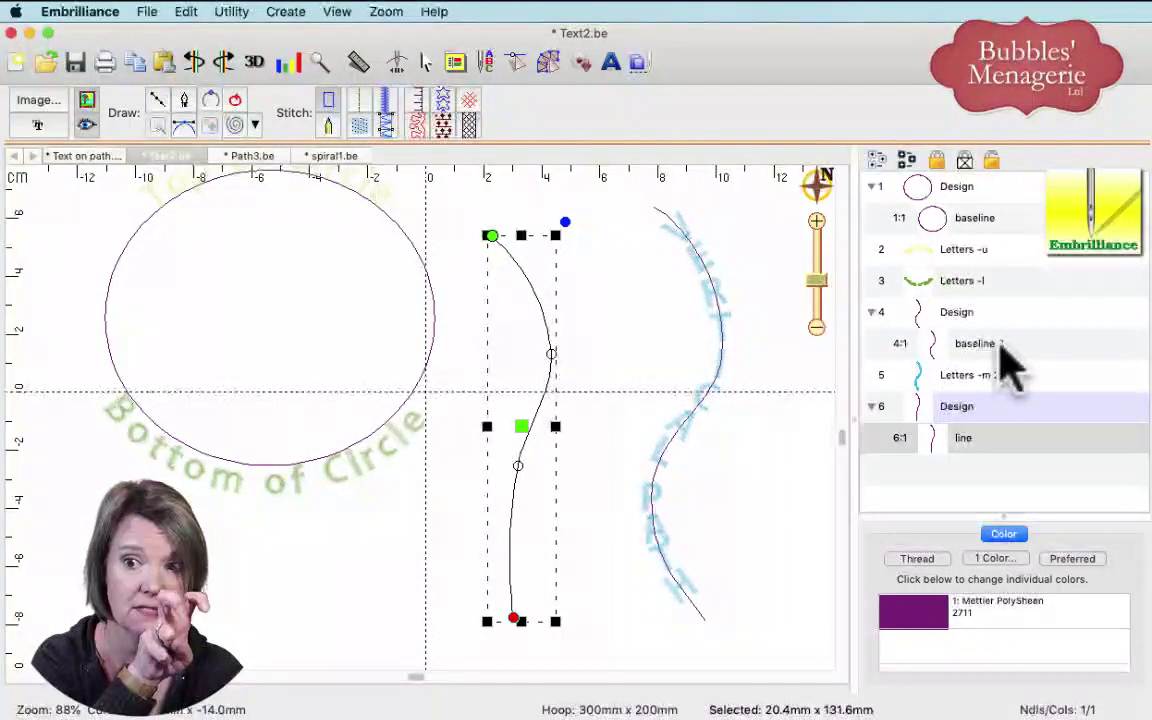
double_click(977, 437)
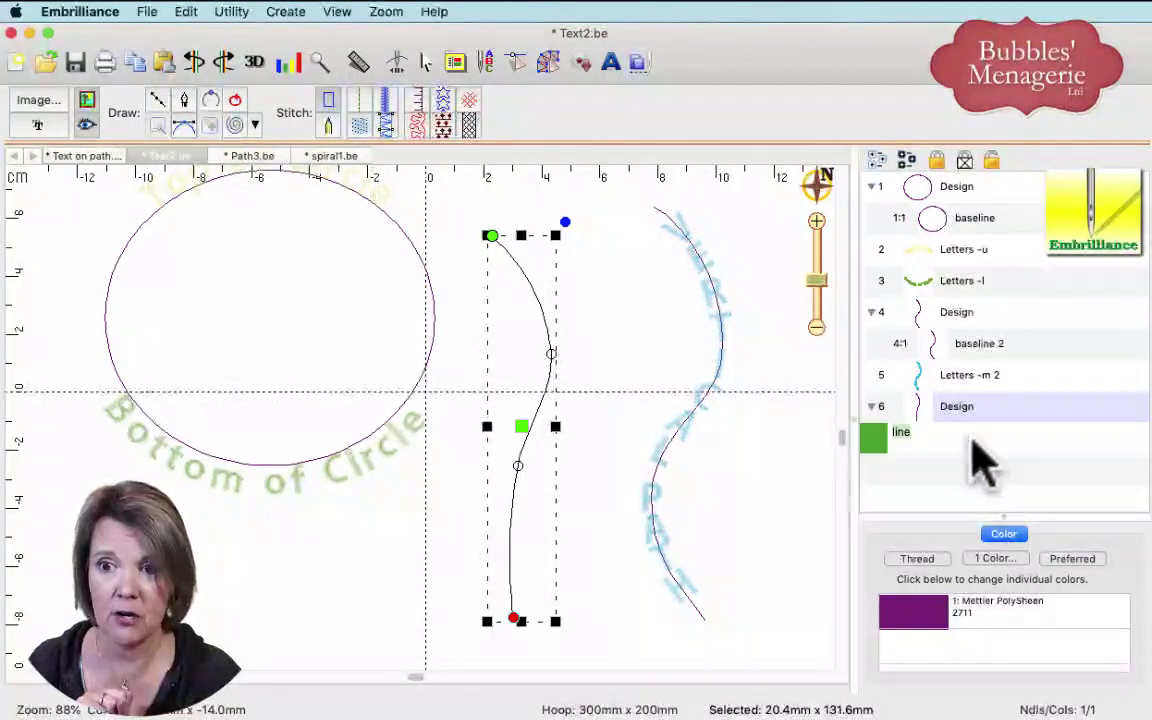
text(ba)
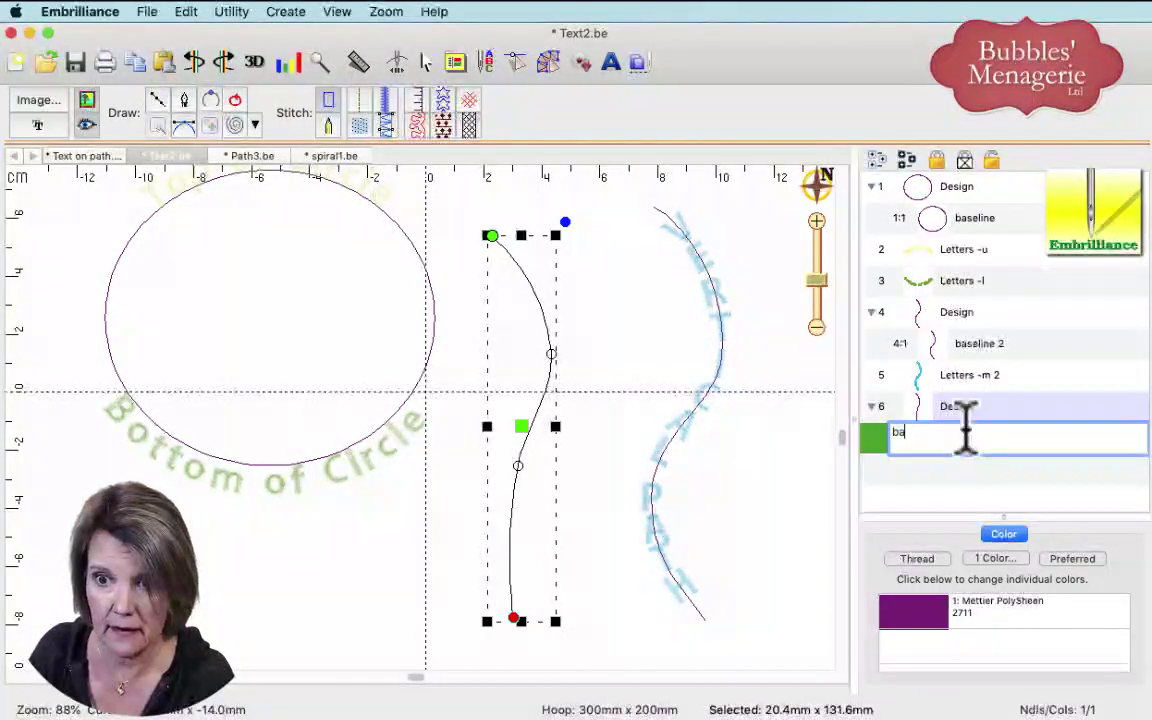
text(seline 3)
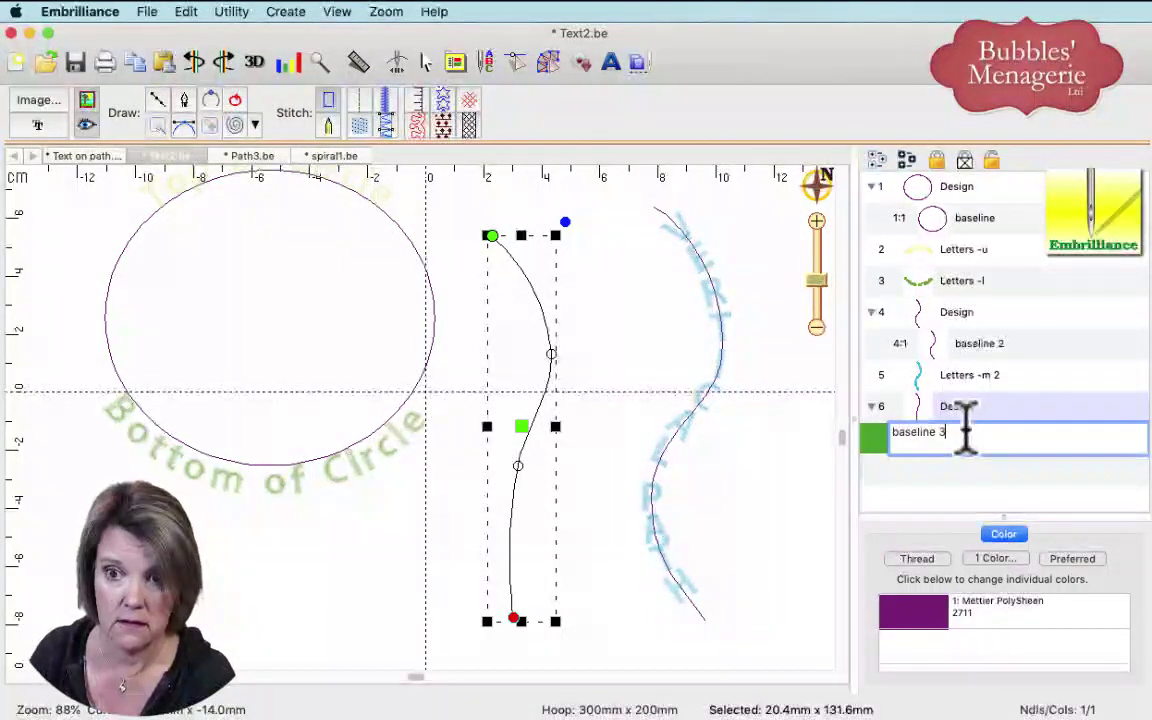
key(Return)
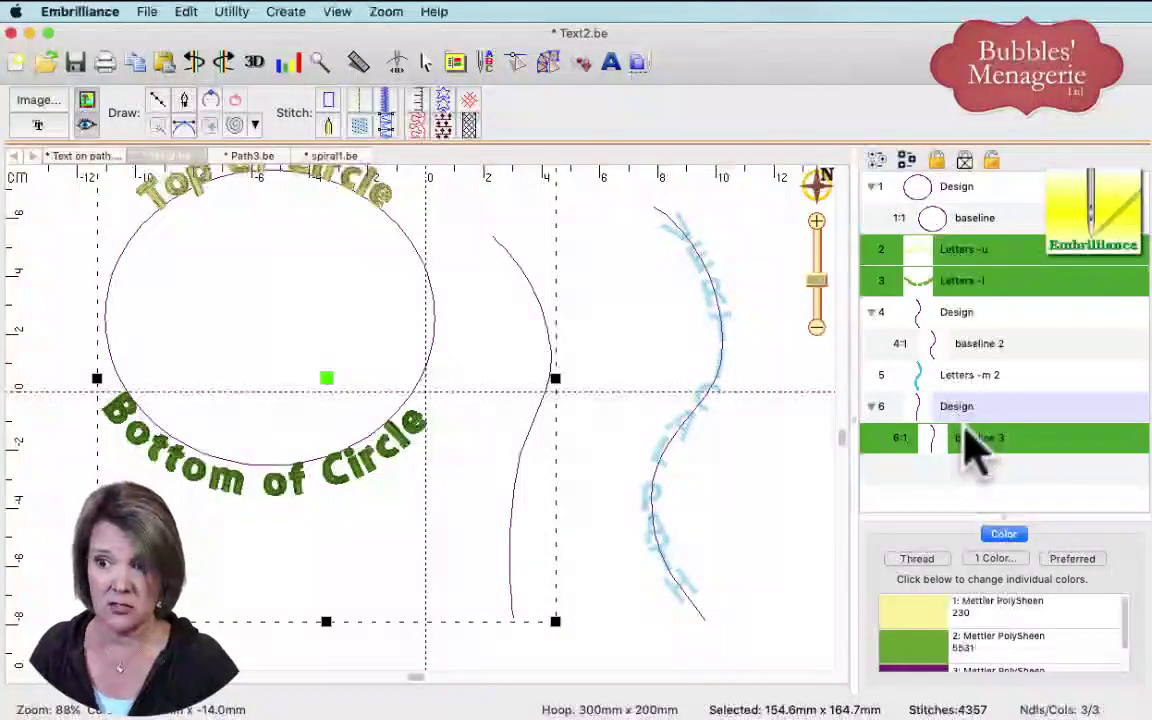
- Reshape the lower end of baseline 3 so its last segment bends outward toward the vertical path lettering
click(516, 615)
click(517, 618)
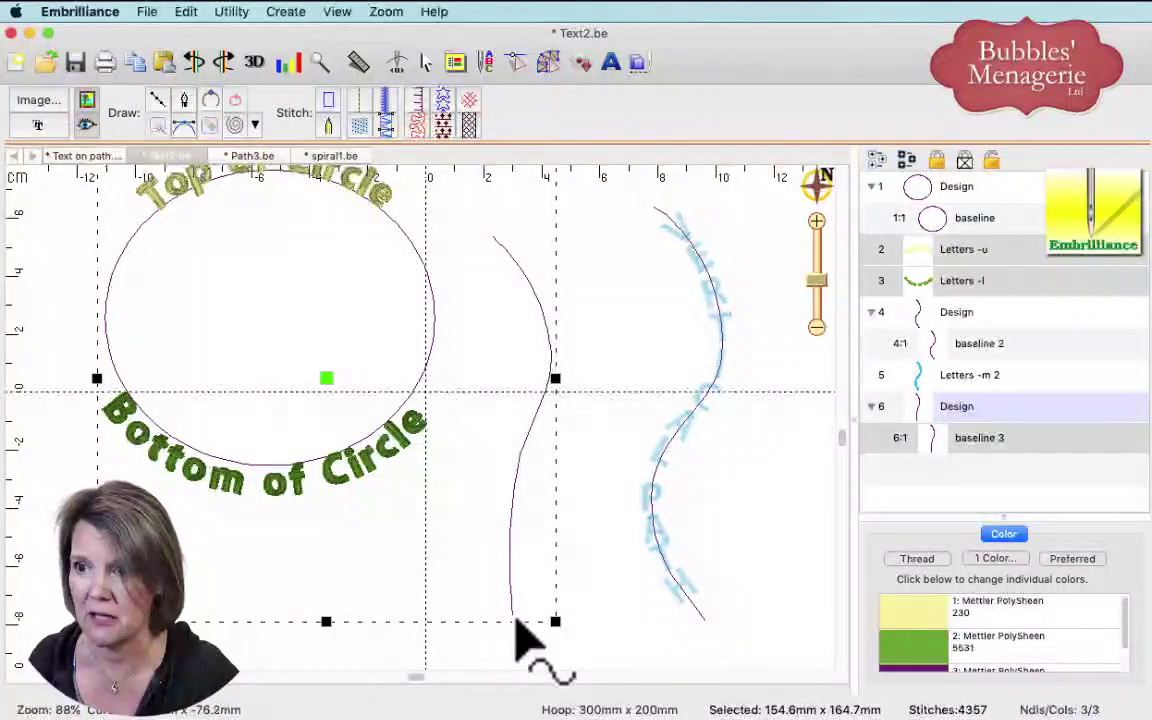
click(538, 423)
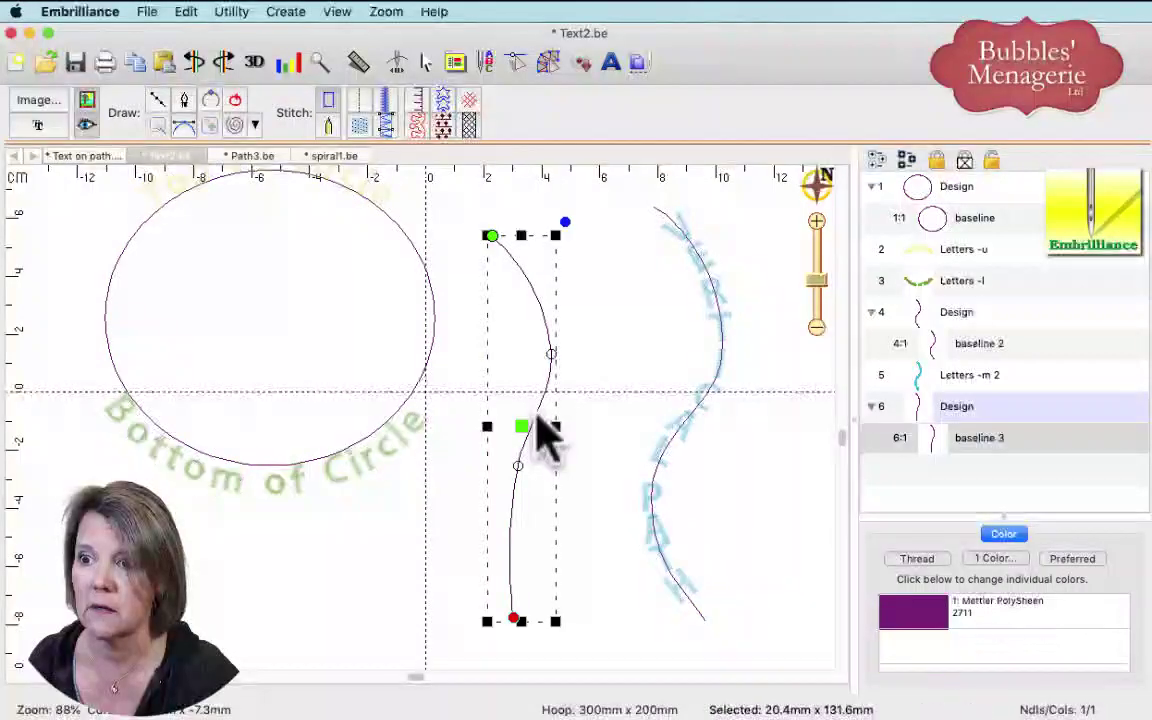
drag(517, 621, 517, 581)
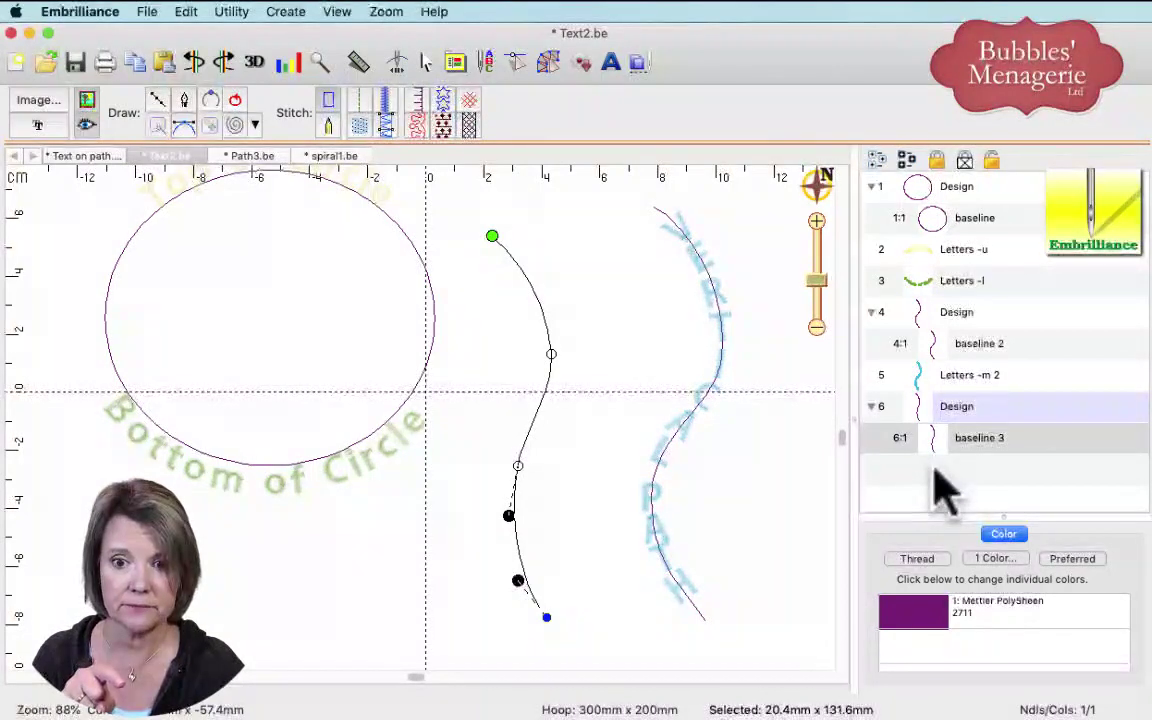
- Add a new lettering object with the text "BRILLIANT" in the Block font
click(610, 64)
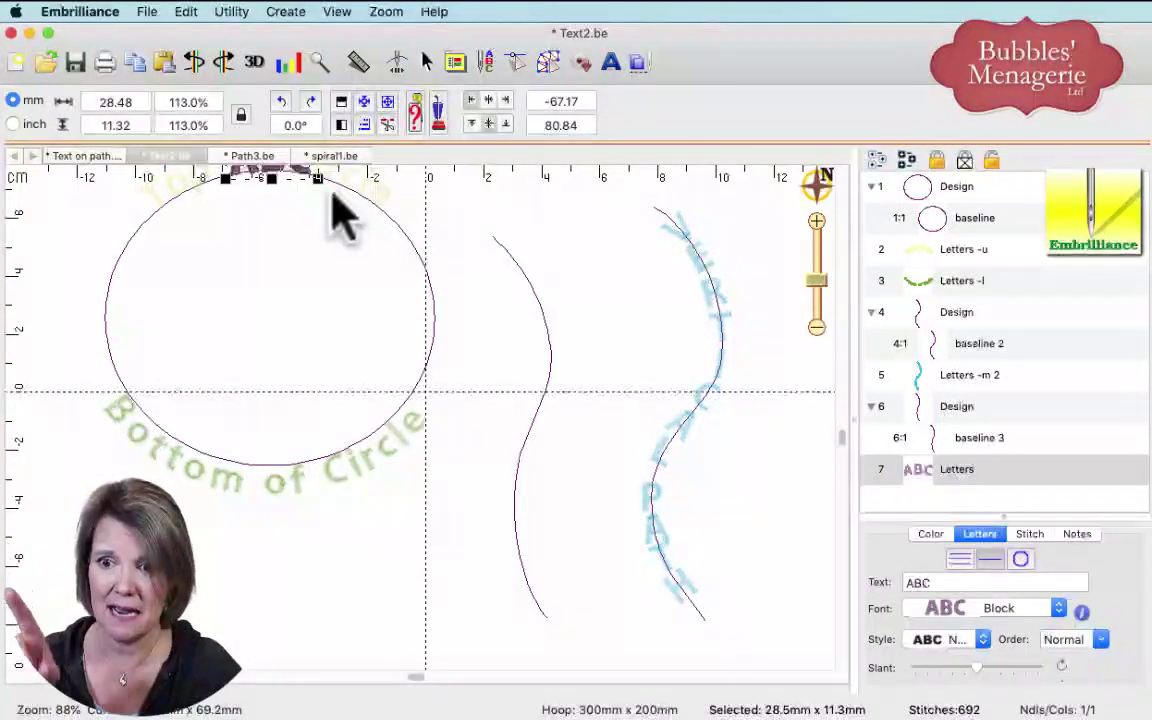
click(945, 584)
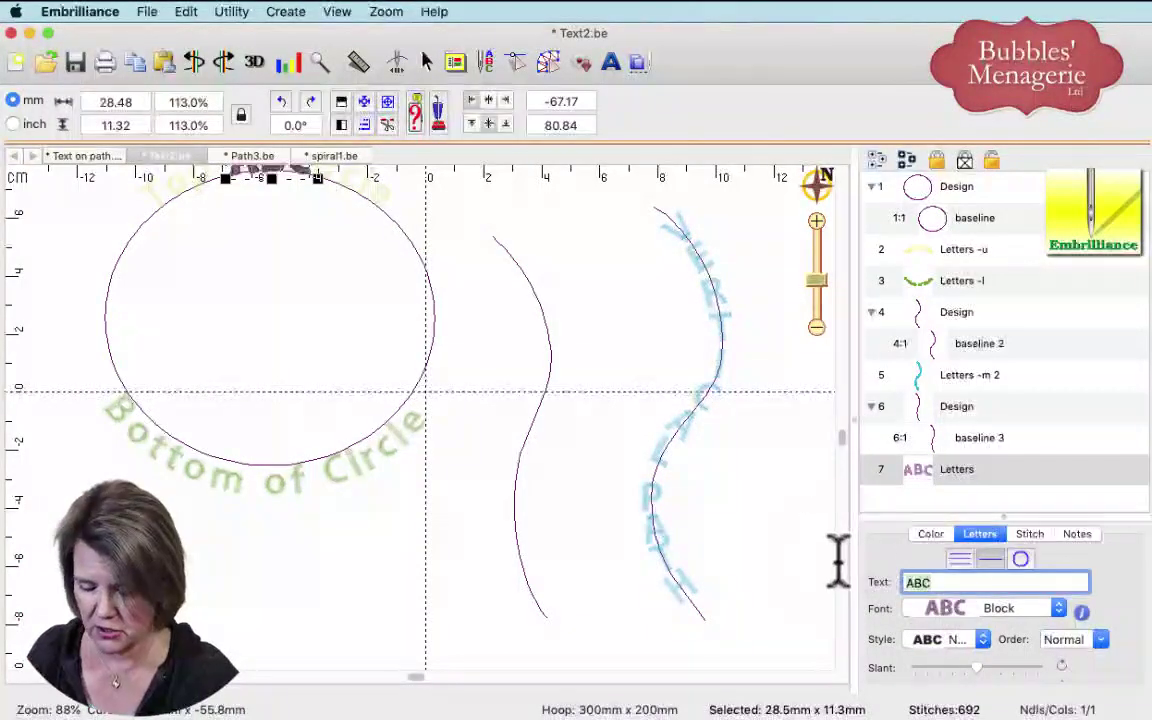
text(Path)
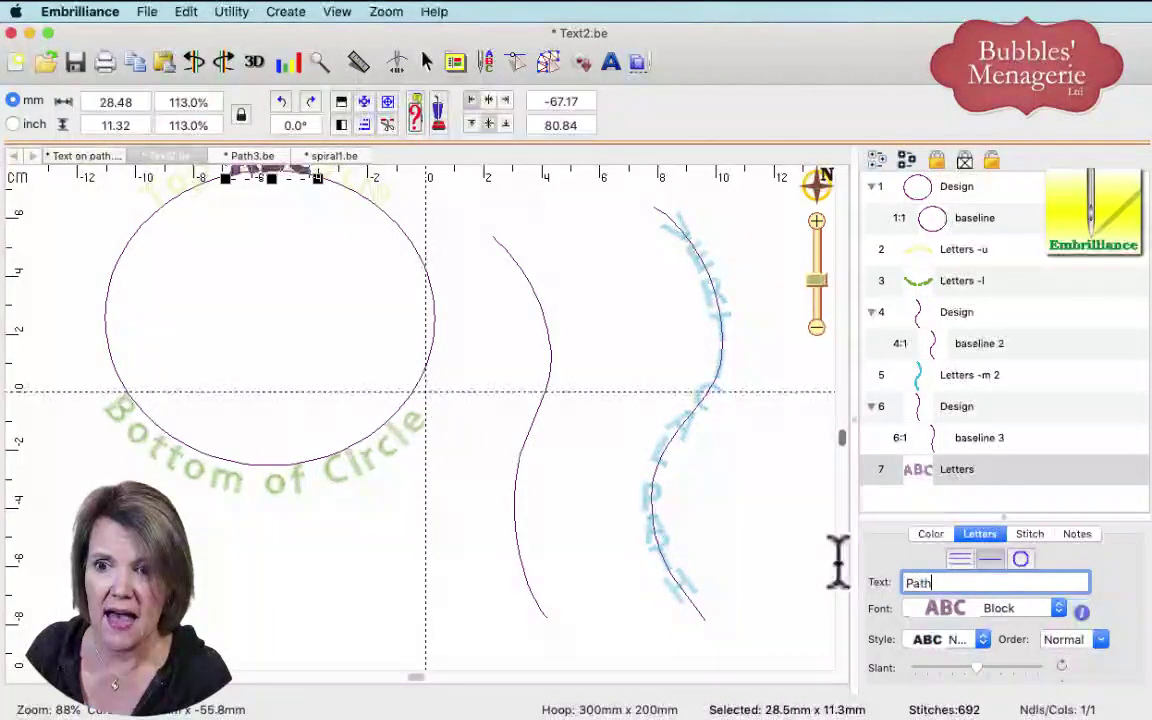
key(BackSpace)
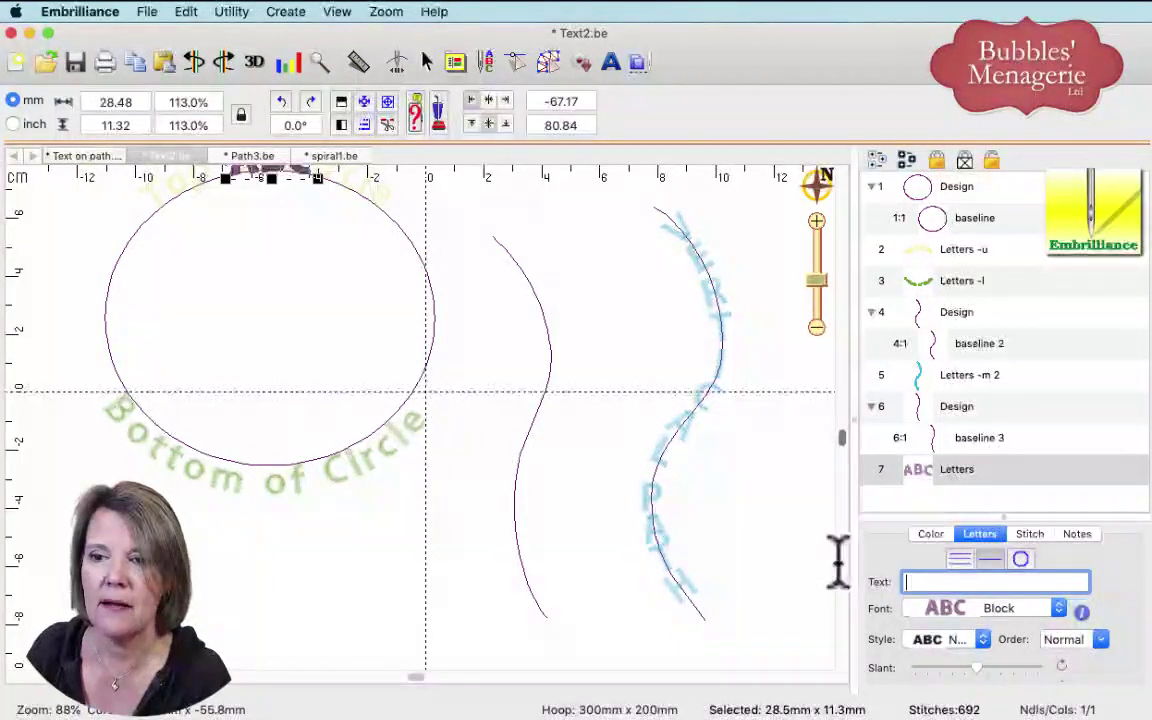
text(BR)
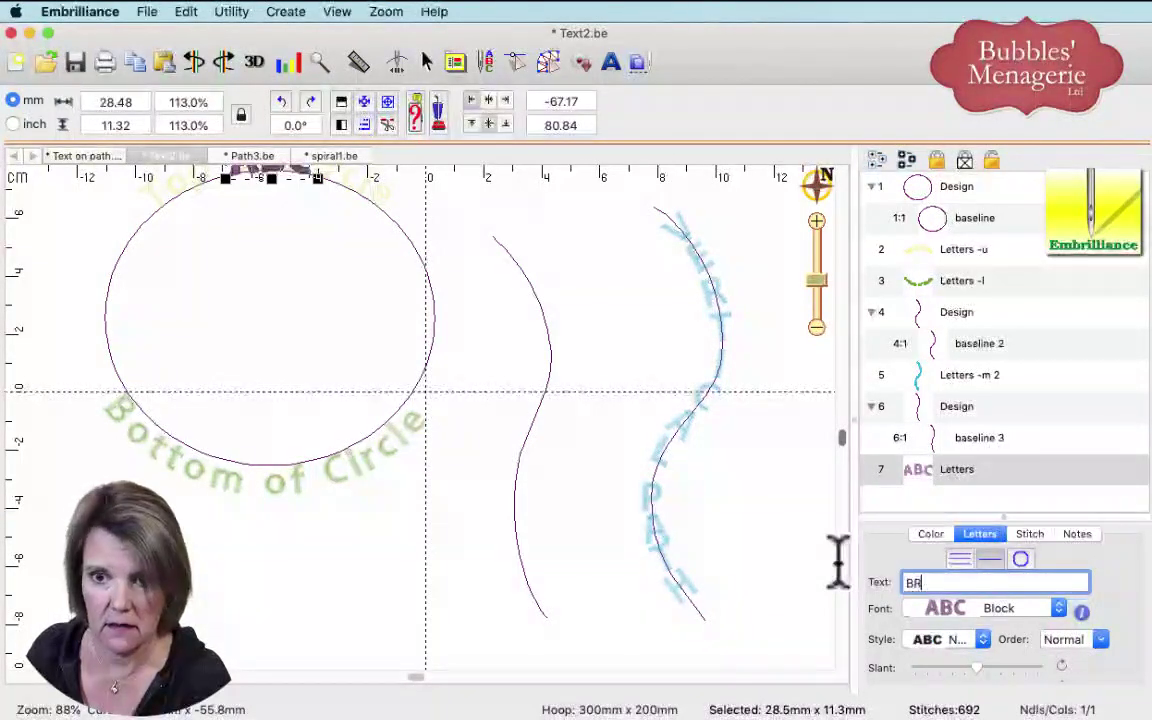
text(ILLIANT)
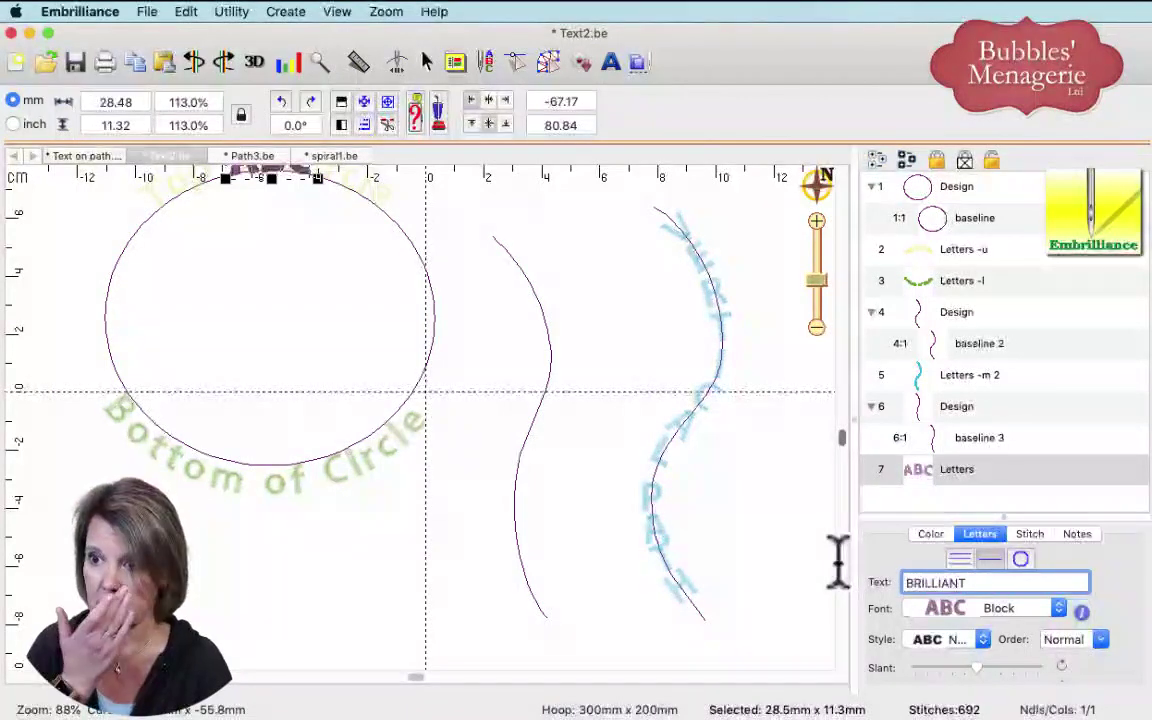
key(Return)
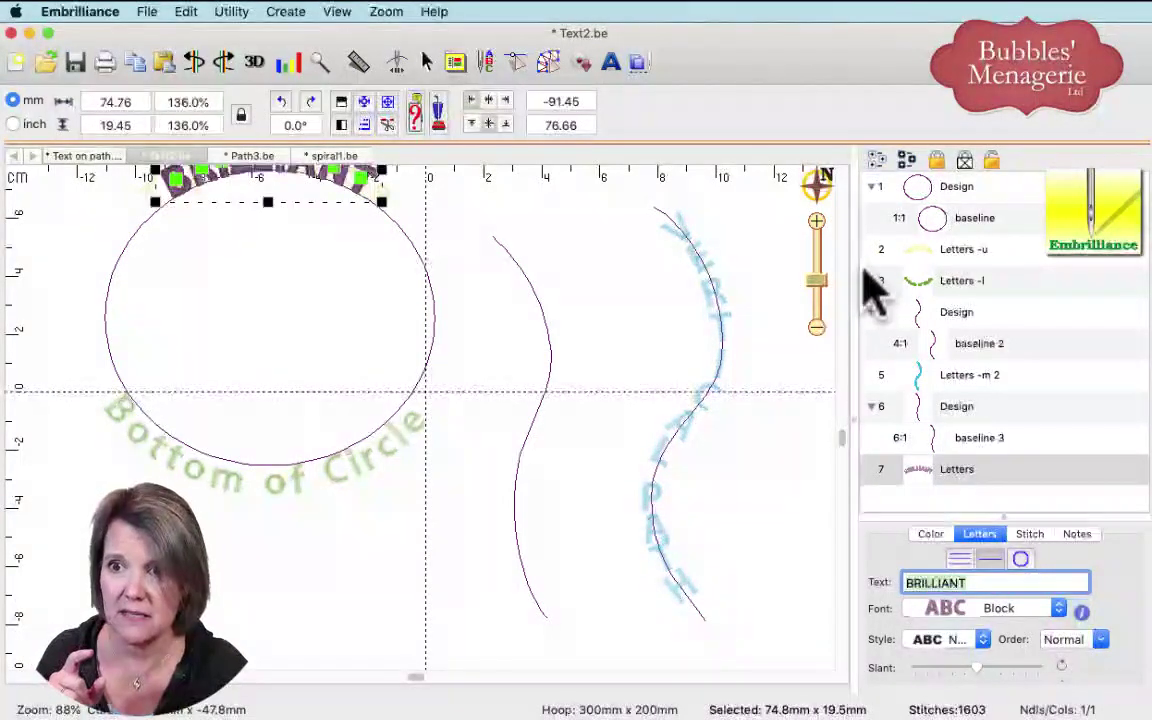
- Rename the BRILLIANT lettering object as "Letters 3" to link it to baseline 3
click(502, 234)
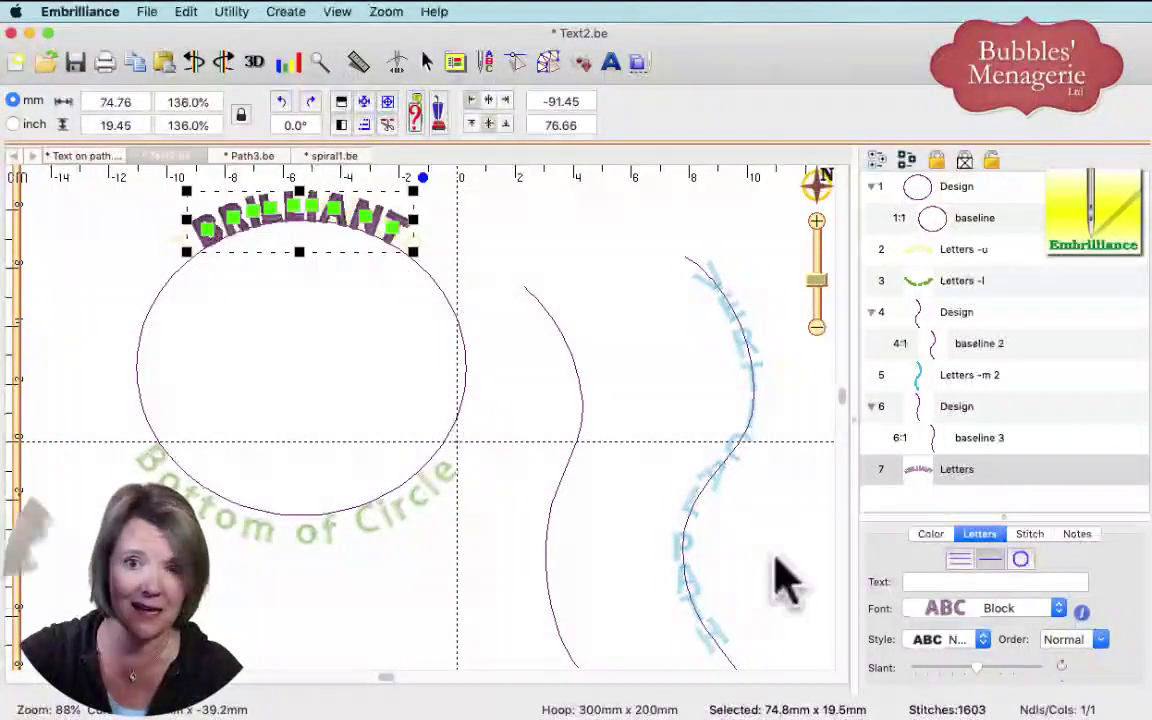
double_click(979, 468)
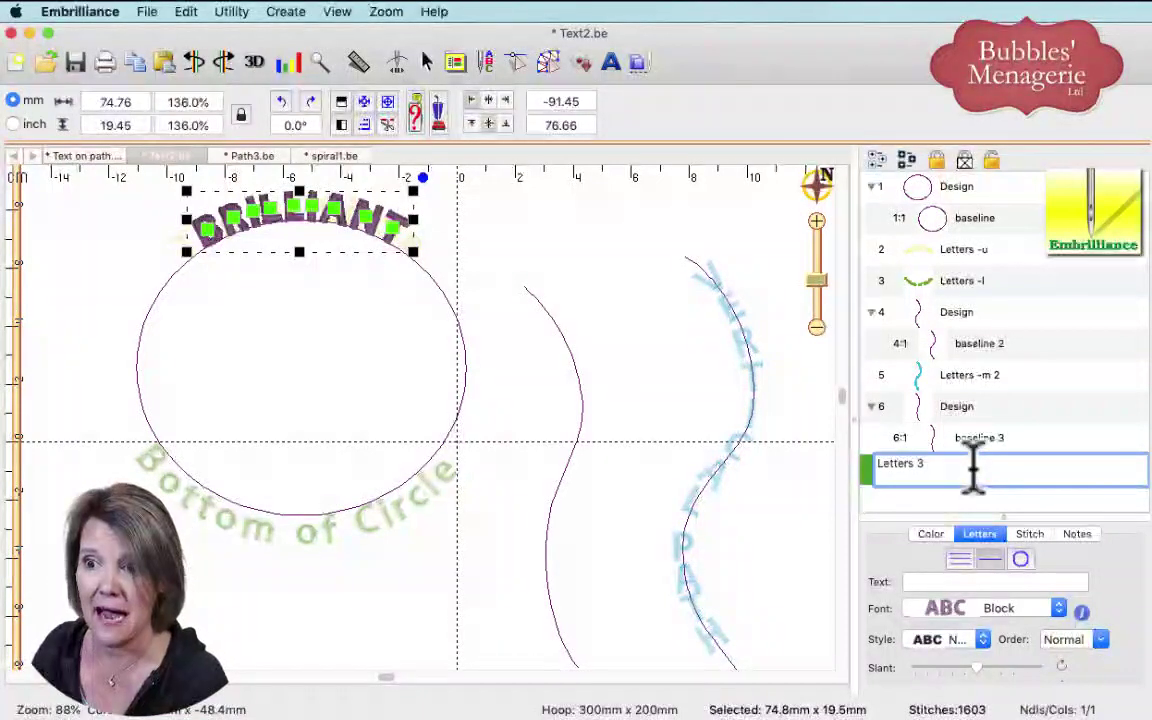
key(Return)
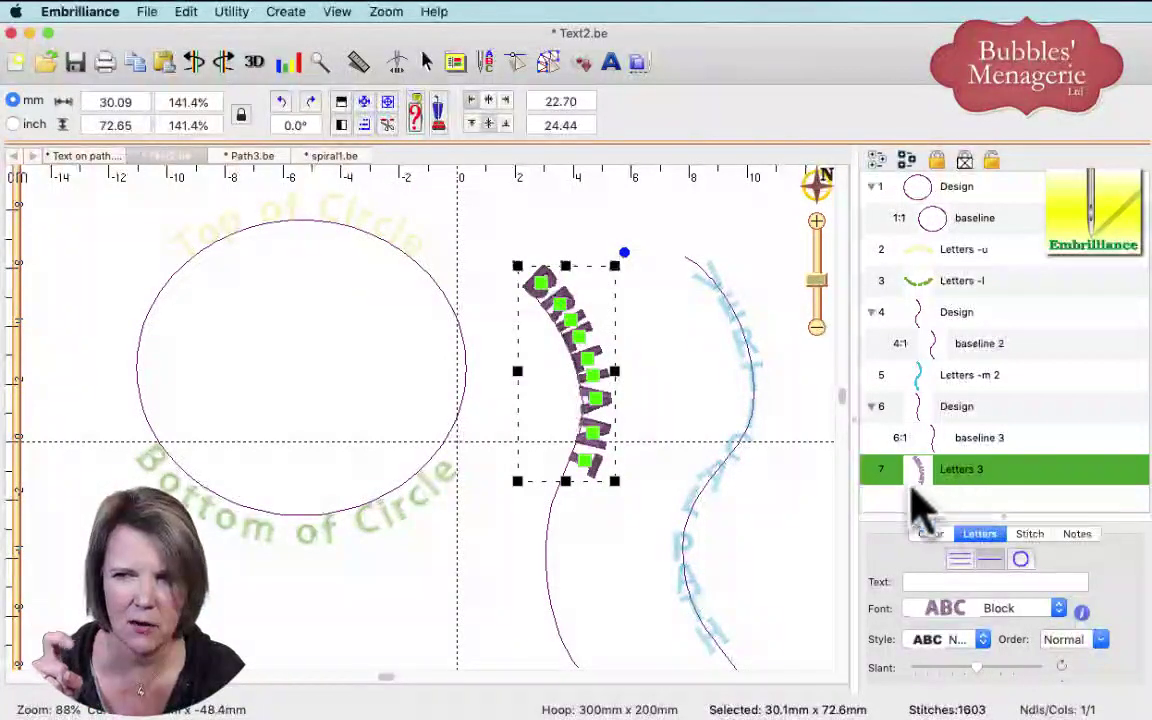
- Widen the letter spacing of BRILLIANT so the lettering extends to about 89.6 mm tall along its path
scroll(823, 424, right, 2)
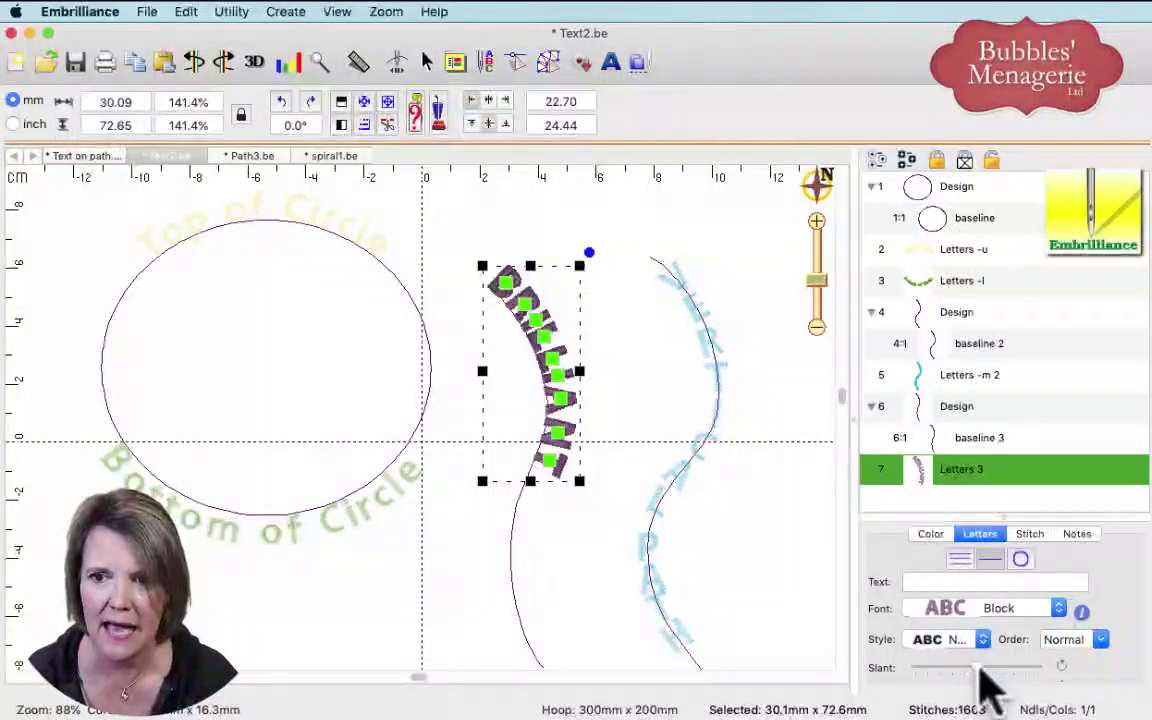
drag(978, 515, 978, 490)
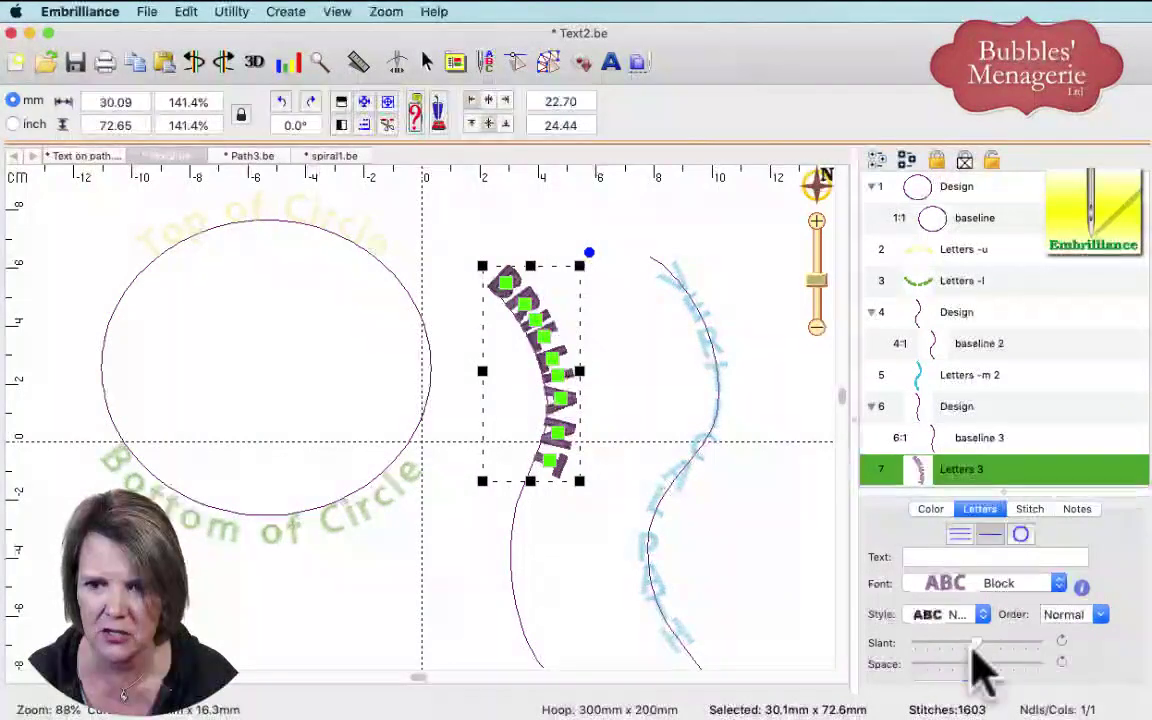
drag(976, 664, 1015, 668)
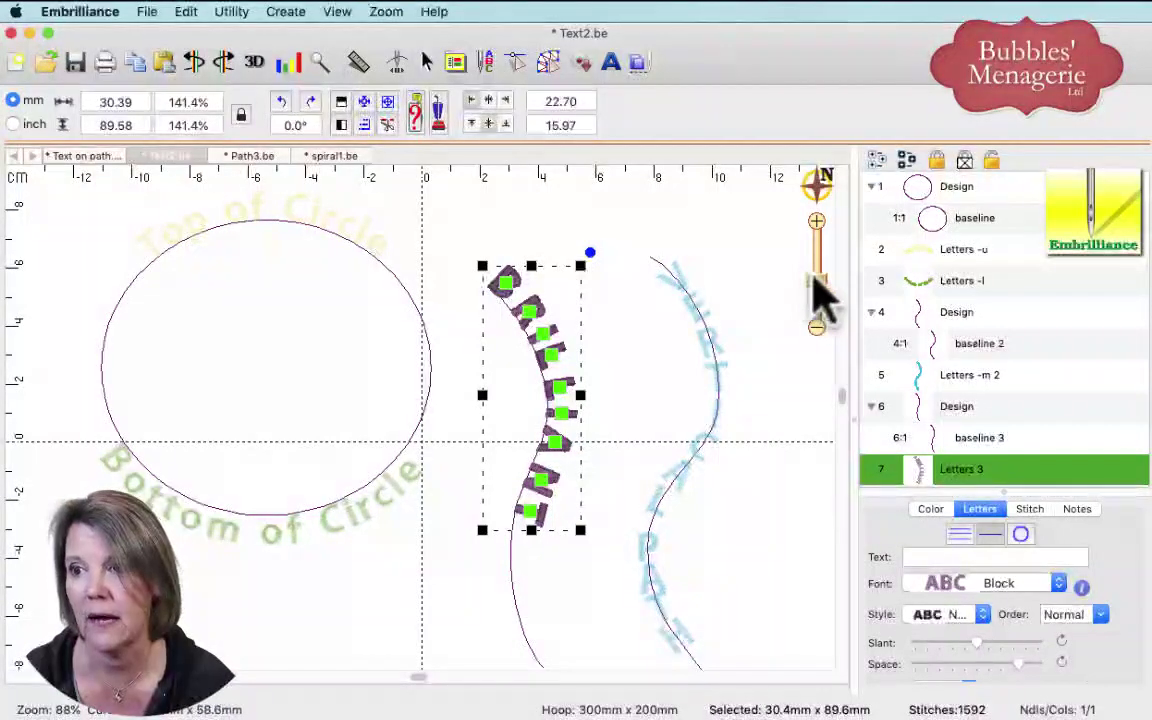
- Rotate all letters of BRILLIANT together about their own centres, bringing the B to about 38.5°, so they read down the path
mouse_move(816, 279)
mouse_down()
mouse_move(814, 263)
mouse_move(818, 283)
mouse_up()
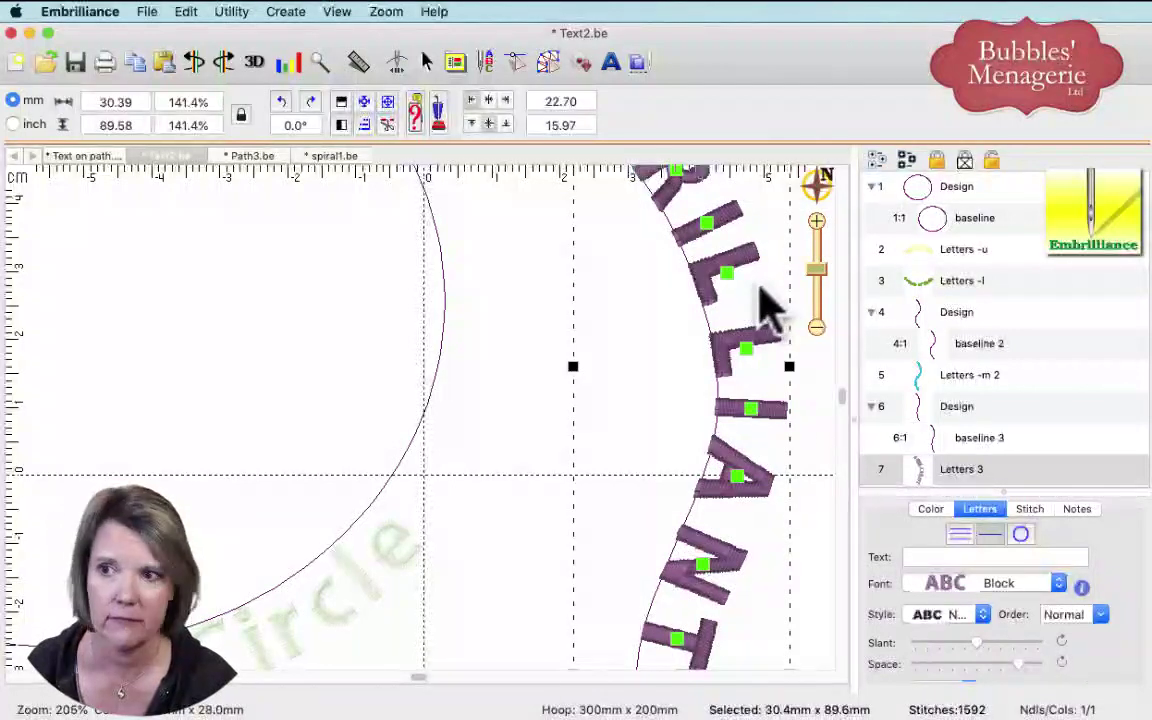
key(z)
drag(742, 338, 735, 400)
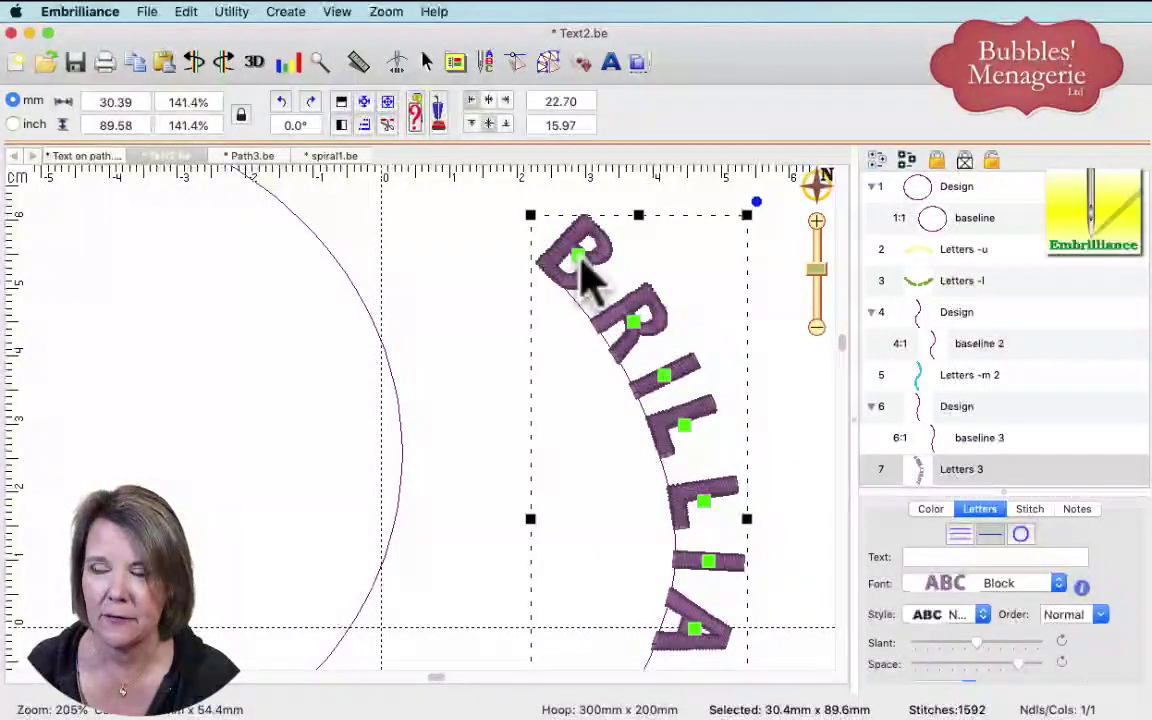
click(578, 256)
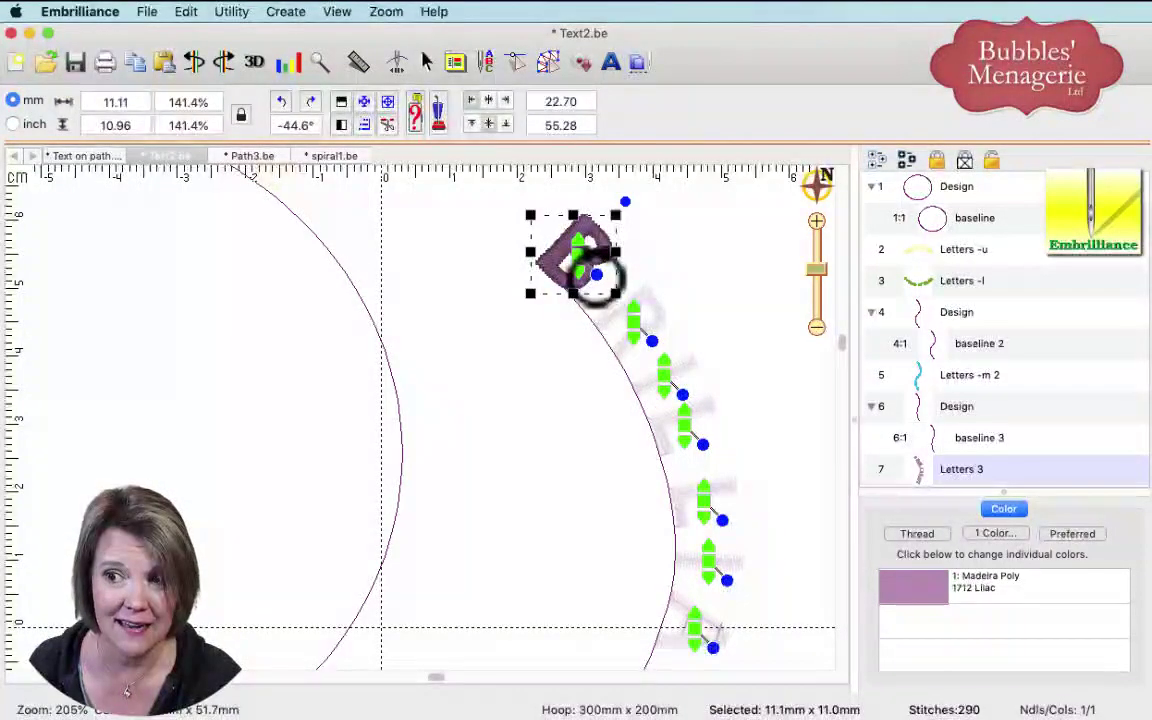
drag(598, 273, 689, 193)
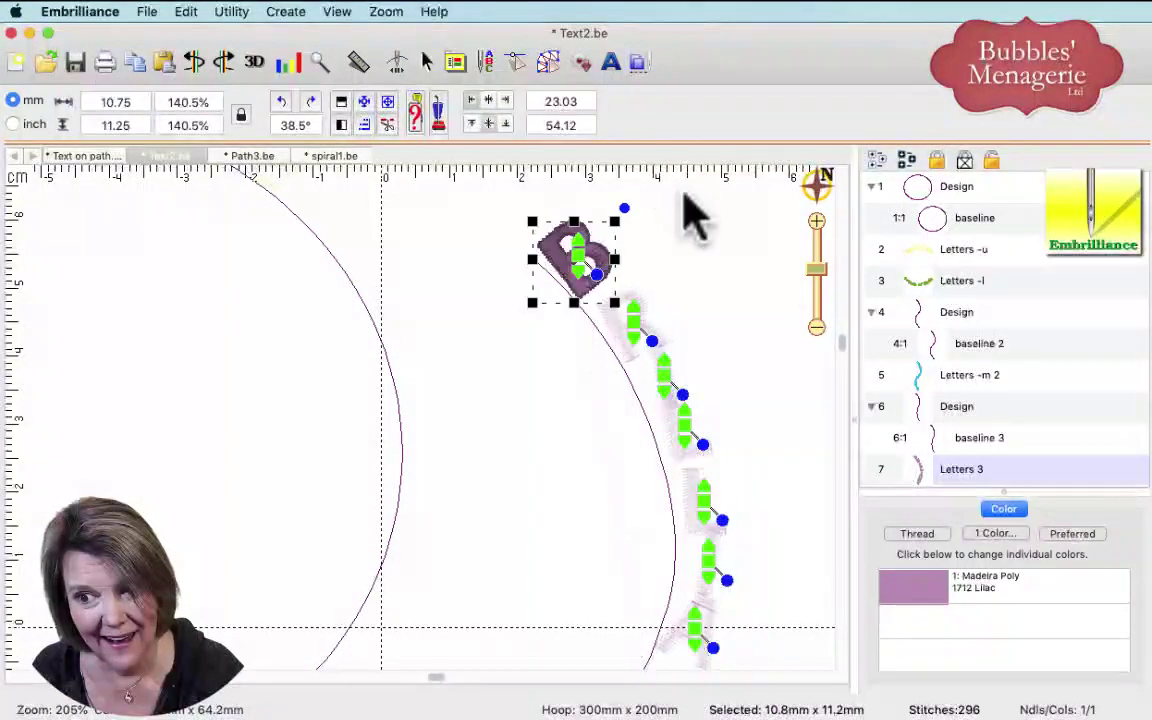
- Shift the first L and the second I of BRILLIANT farther down the baseline, with the letters after them, to even the spacing
click(690, 465)
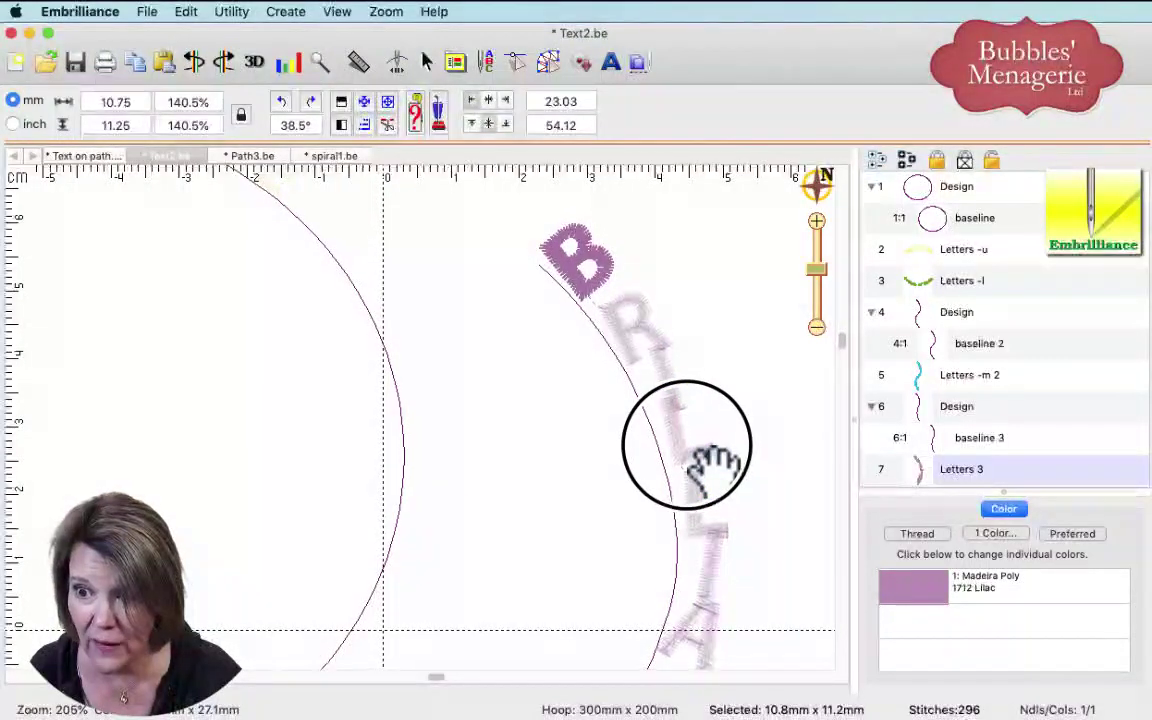
drag(716, 462, 694, 476)
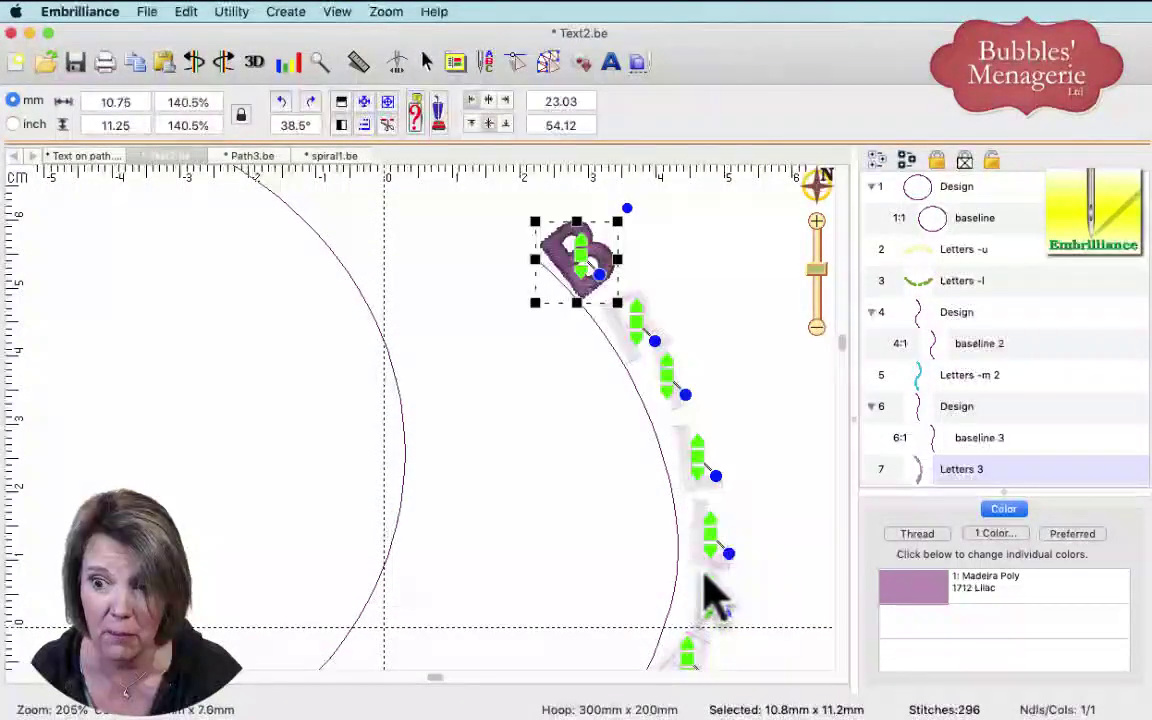
drag(841, 358, 841, 383)
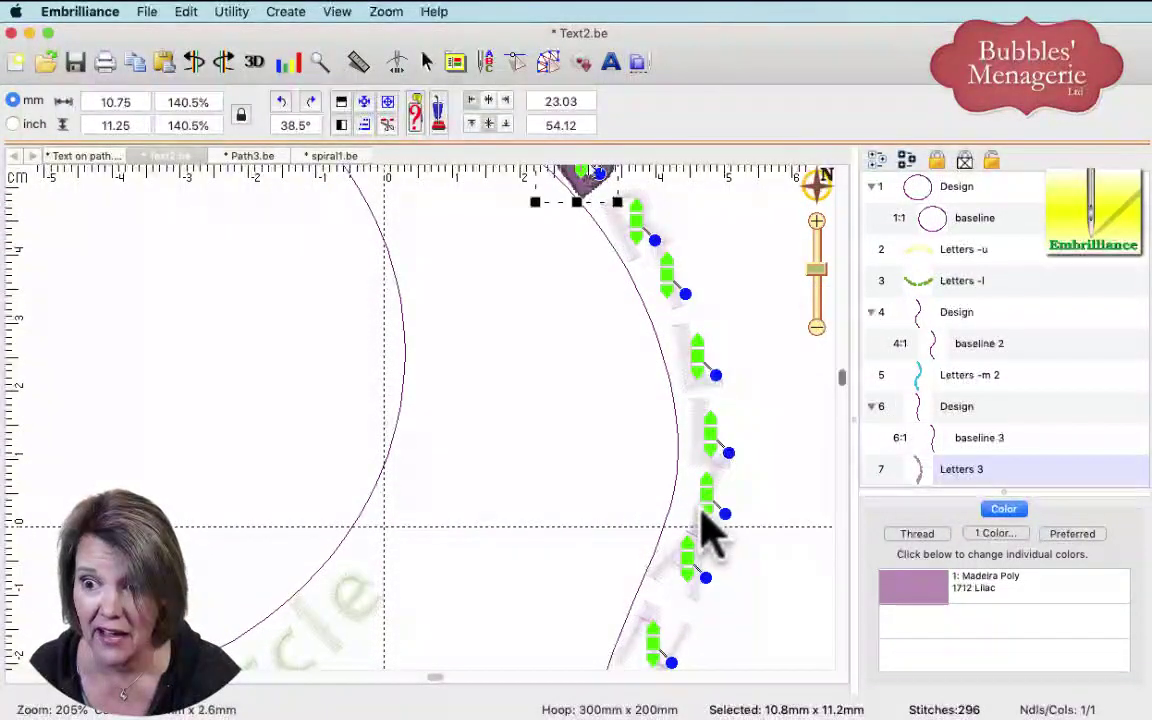
drag(702, 522, 684, 607)
drag(840, 385, 828, 437)
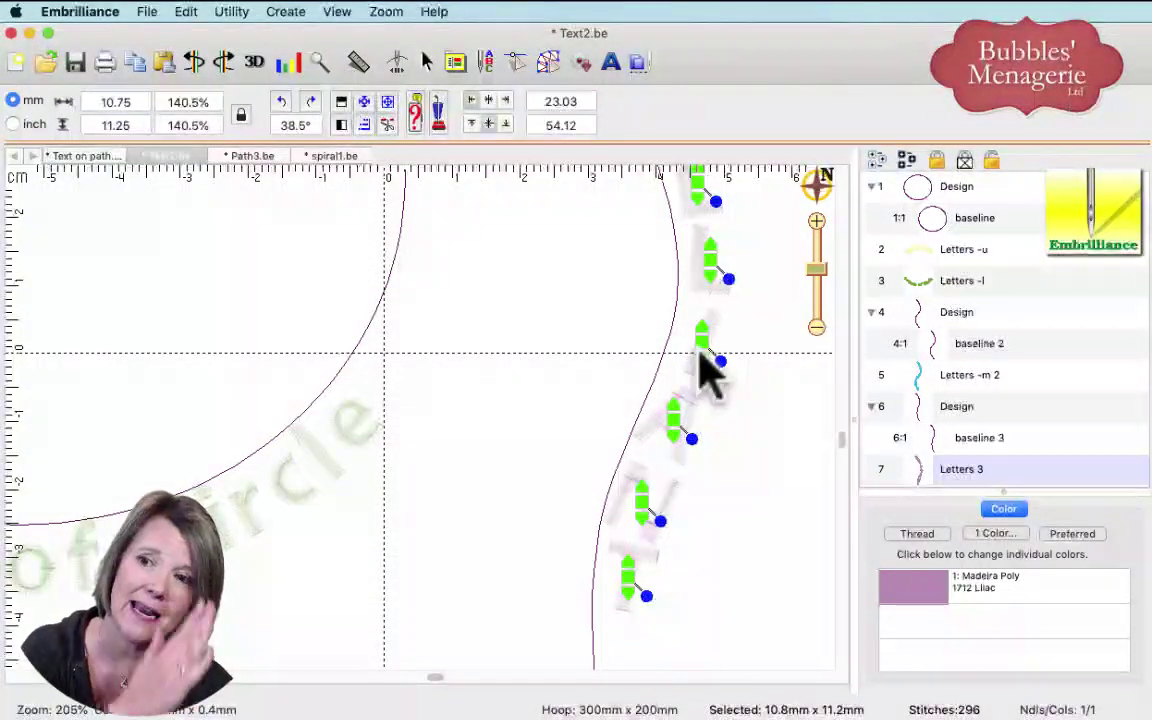
- Rotate the letters of BRILLIANT from the second I onward more upright, and move the final T slightly down the baseline
click(719, 361)
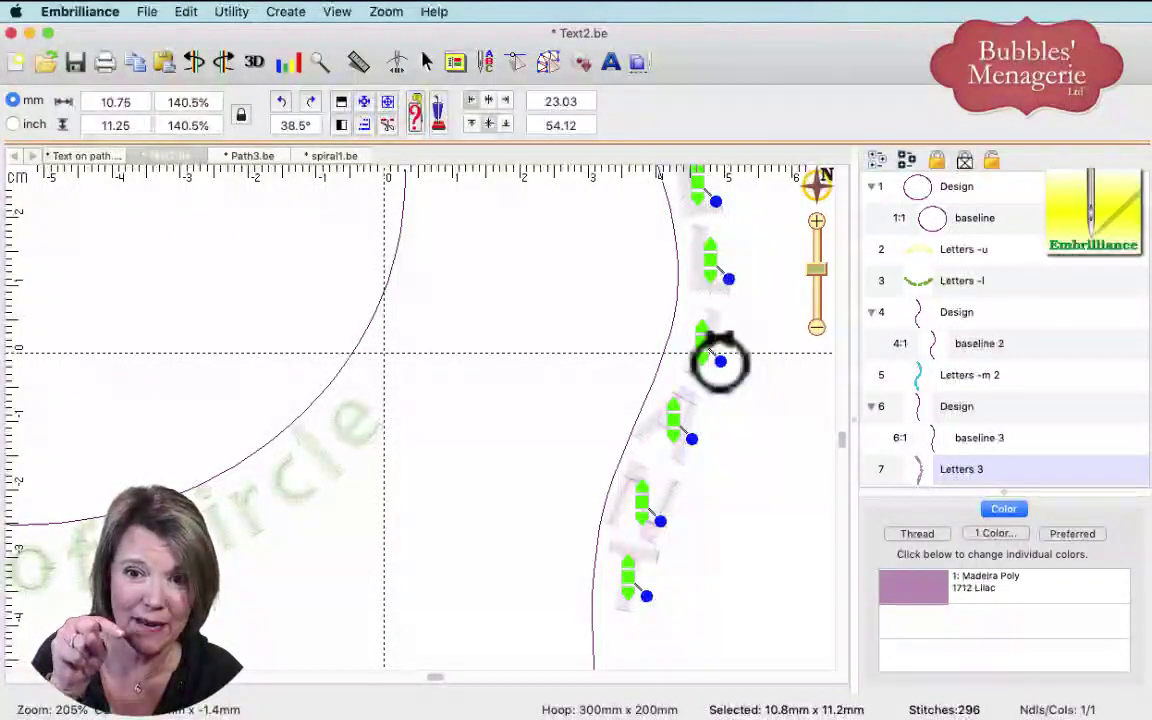
click(721, 358)
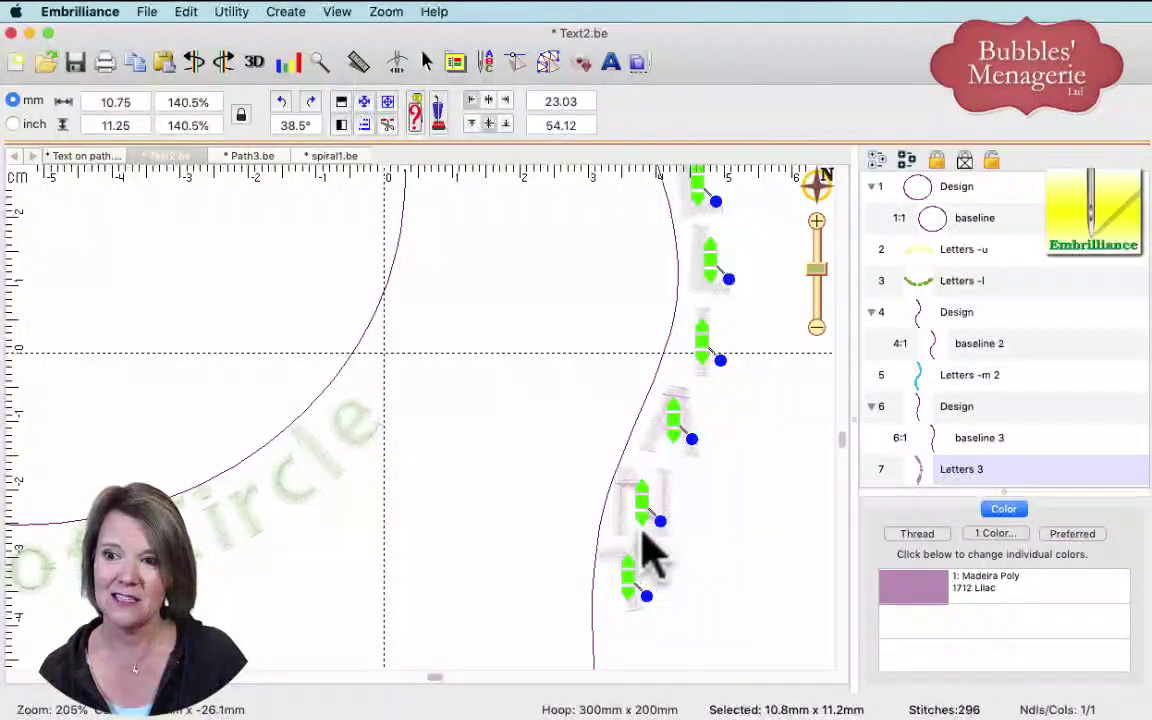
click(625, 605)
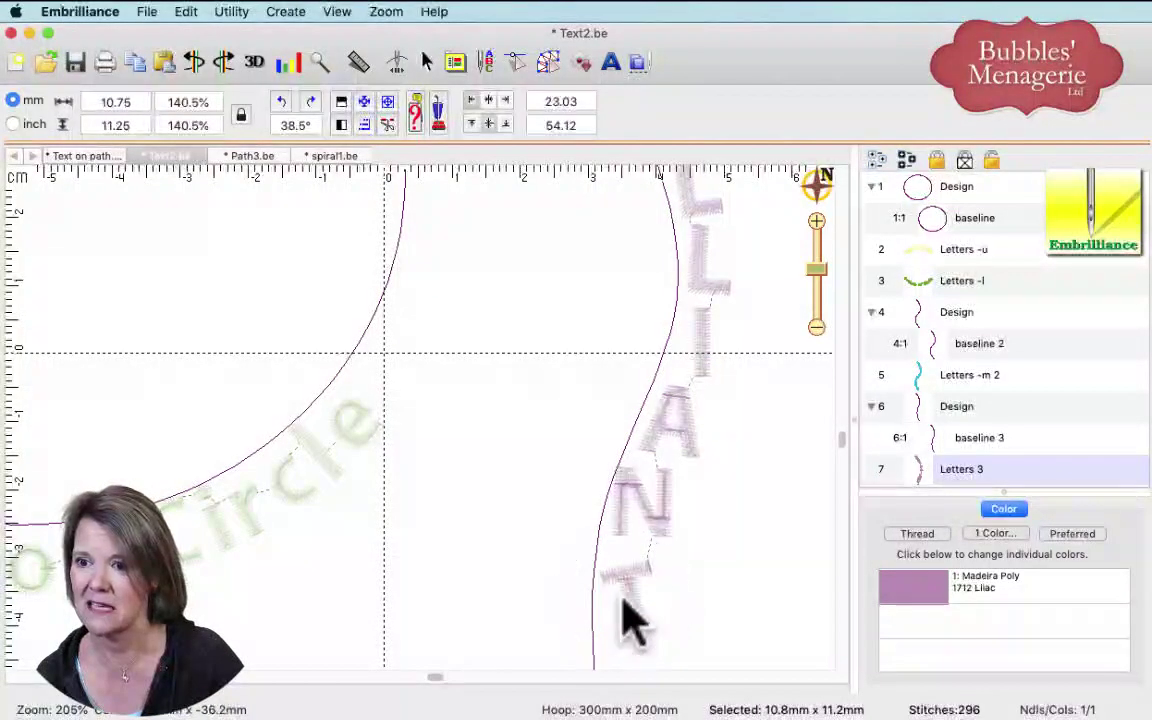
click(630, 617)
mouse_move(659, 542)
mouse_down()
mouse_move(663, 527)
mouse_move(673, 535)
mouse_move(675, 567)
mouse_move(668, 552)
mouse_up()
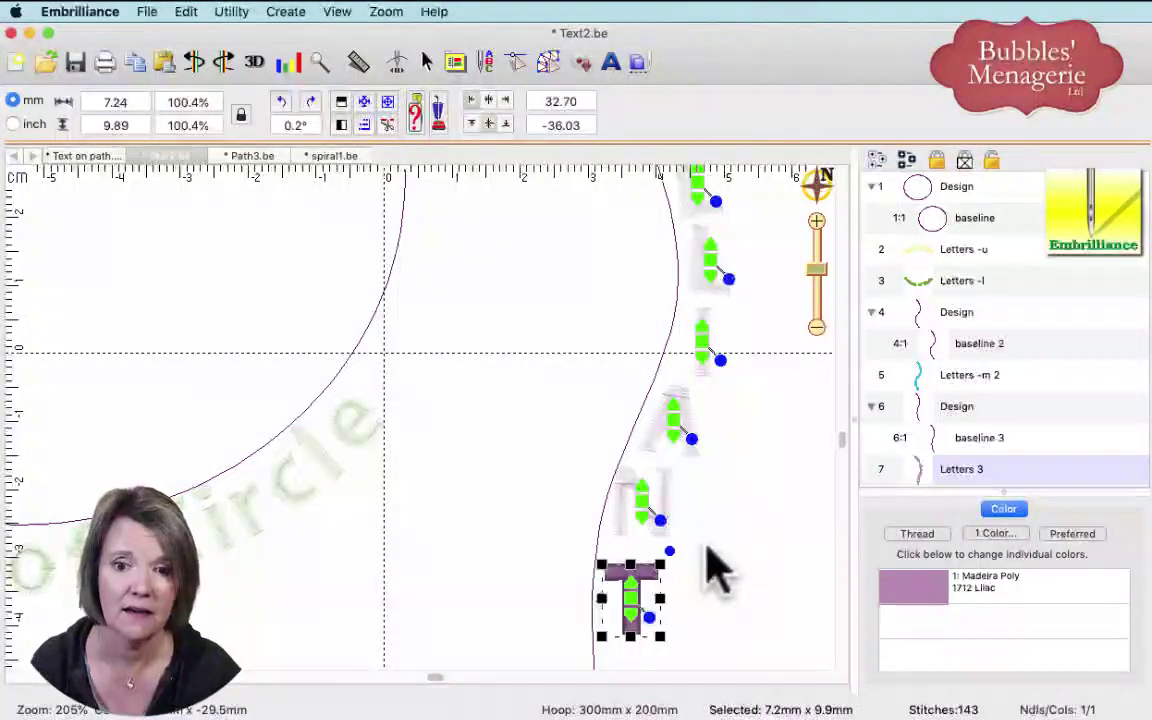
click(715, 558)
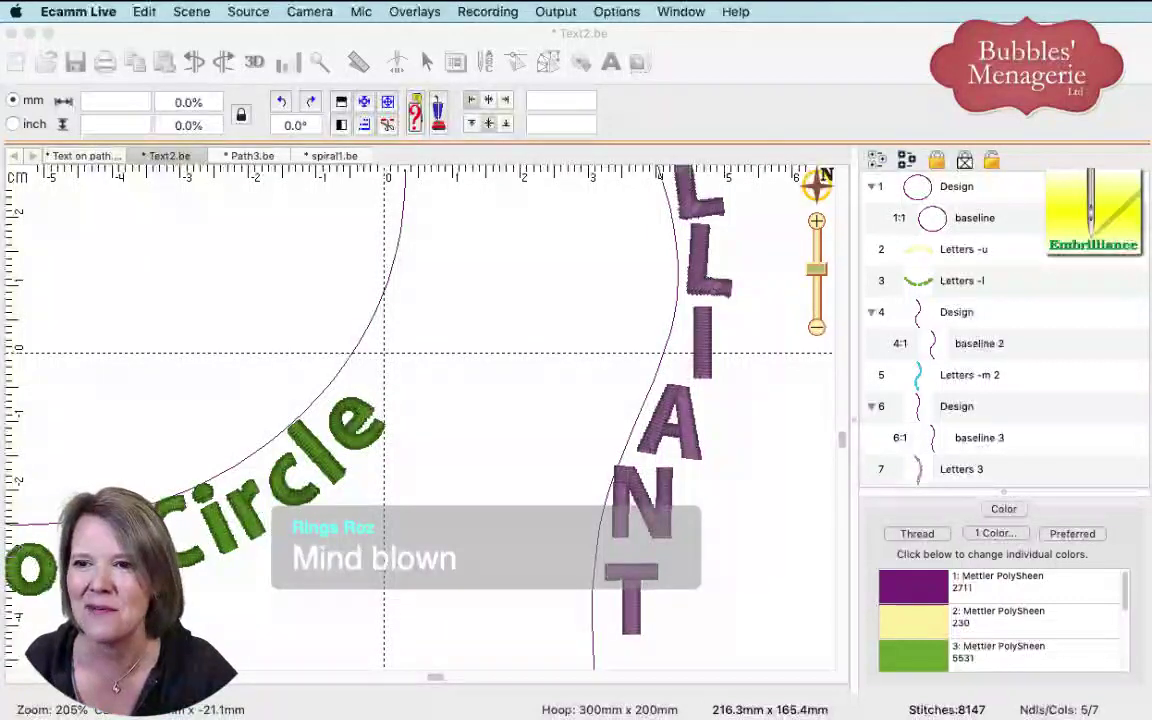
click(820, 282)
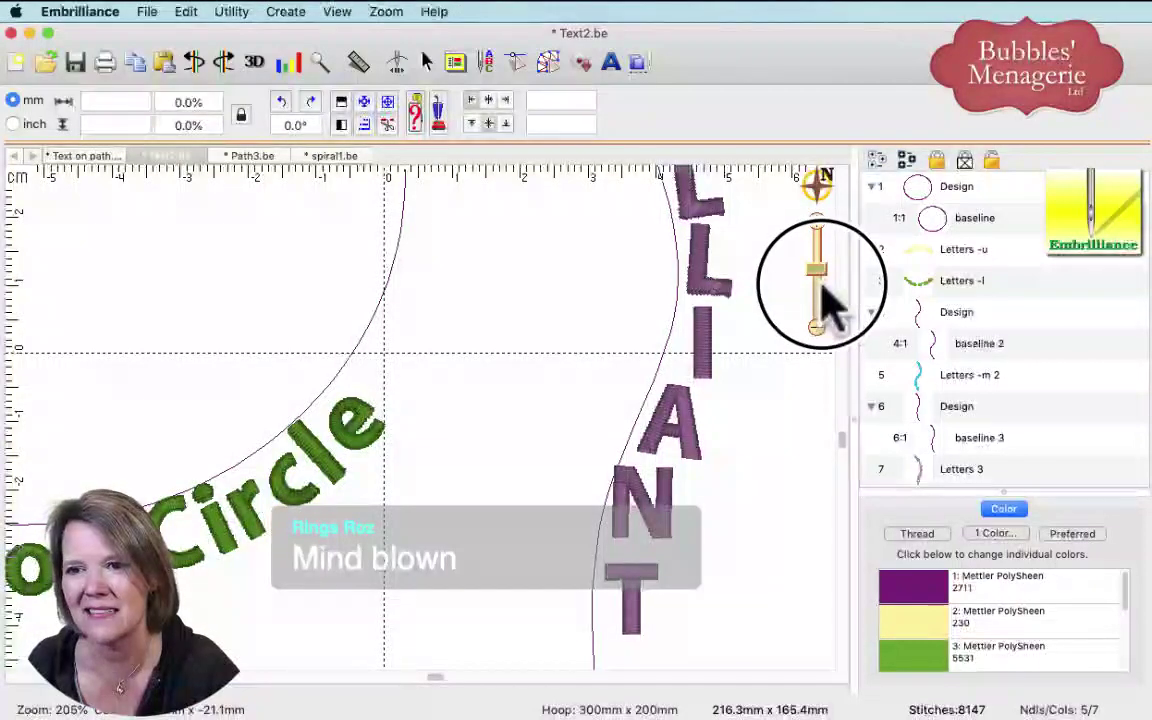
click(818, 284)
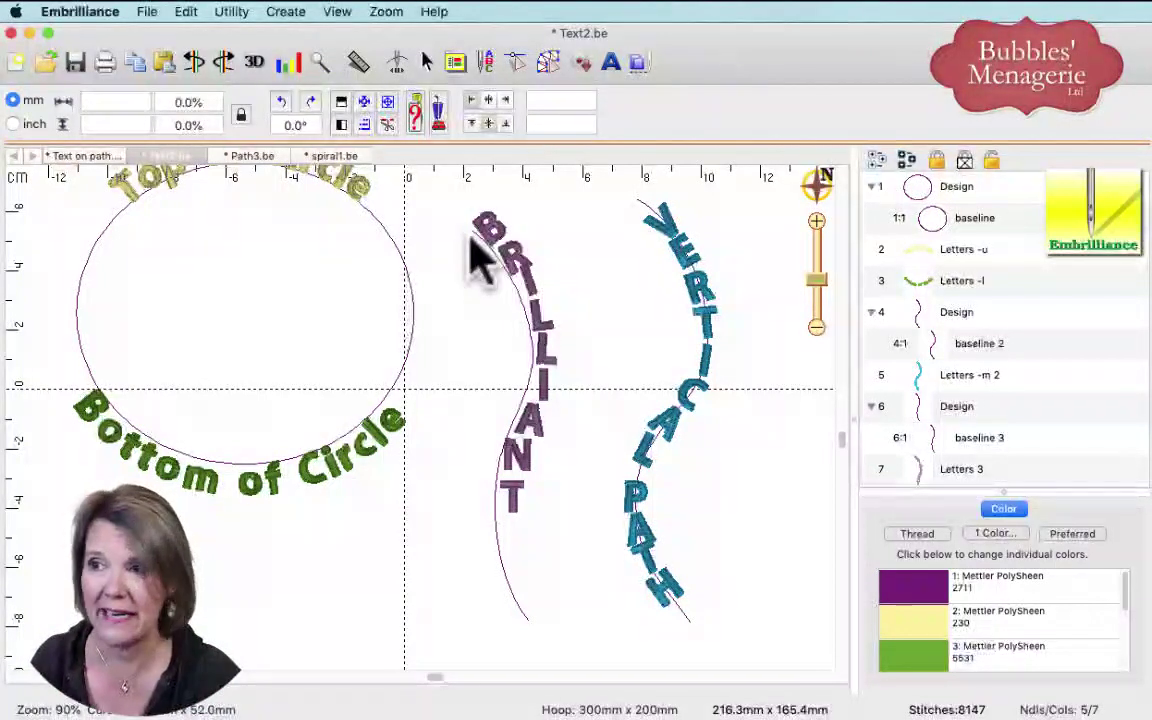
- Switch to the spiral1.be design and select the spiral baseline of the blue lettering
click(268, 157)
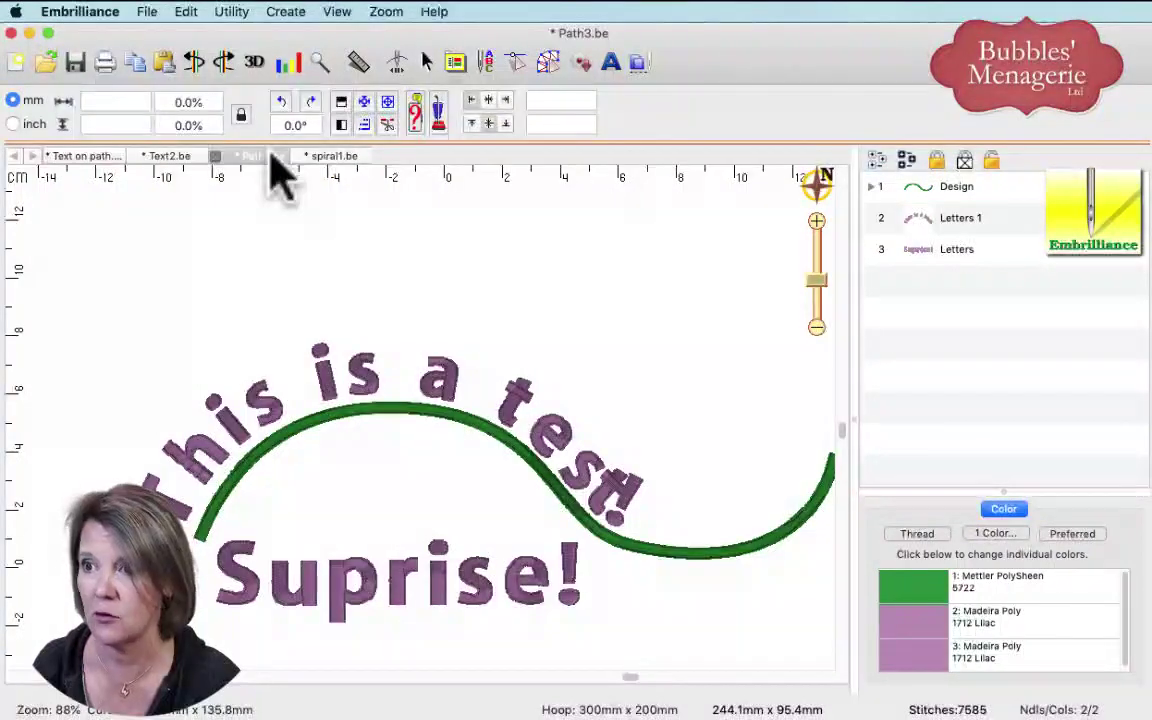
click(328, 158)
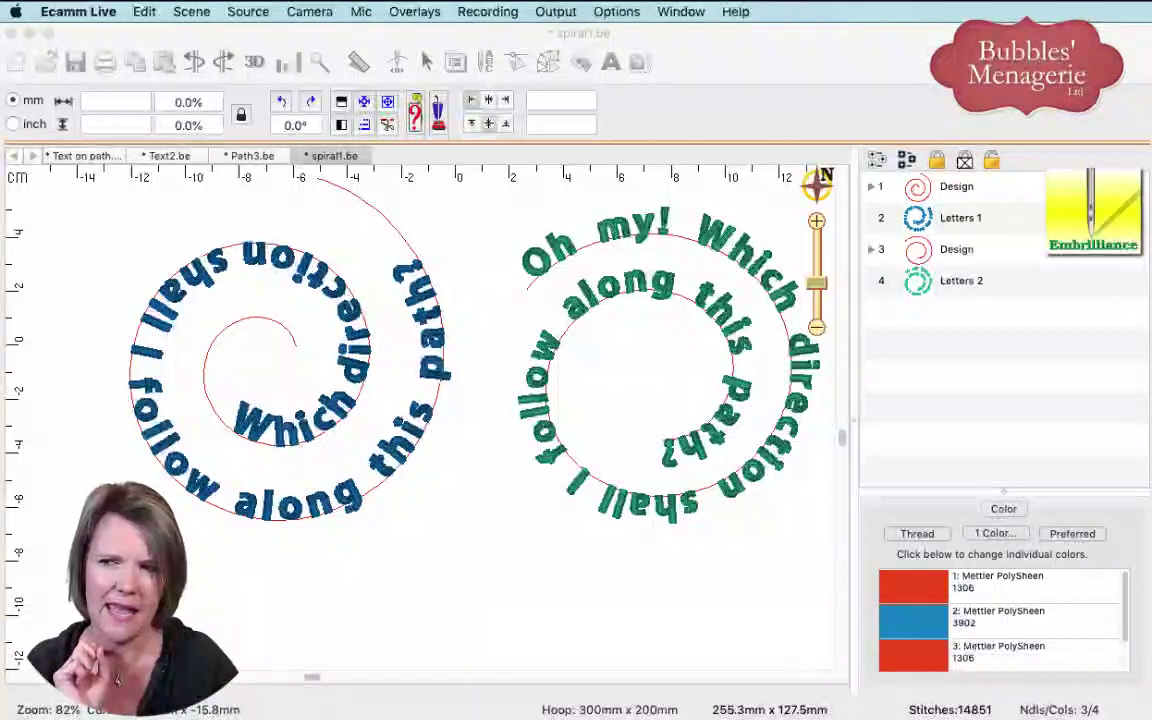
click(215, 415)
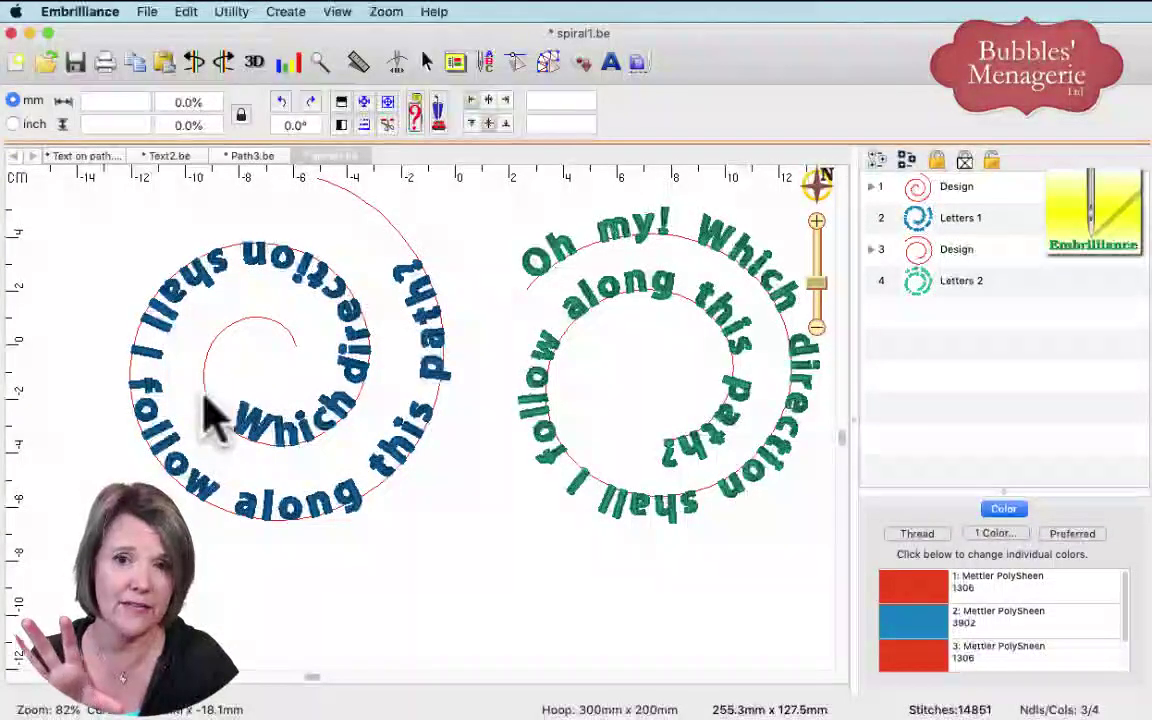
click(215, 412)
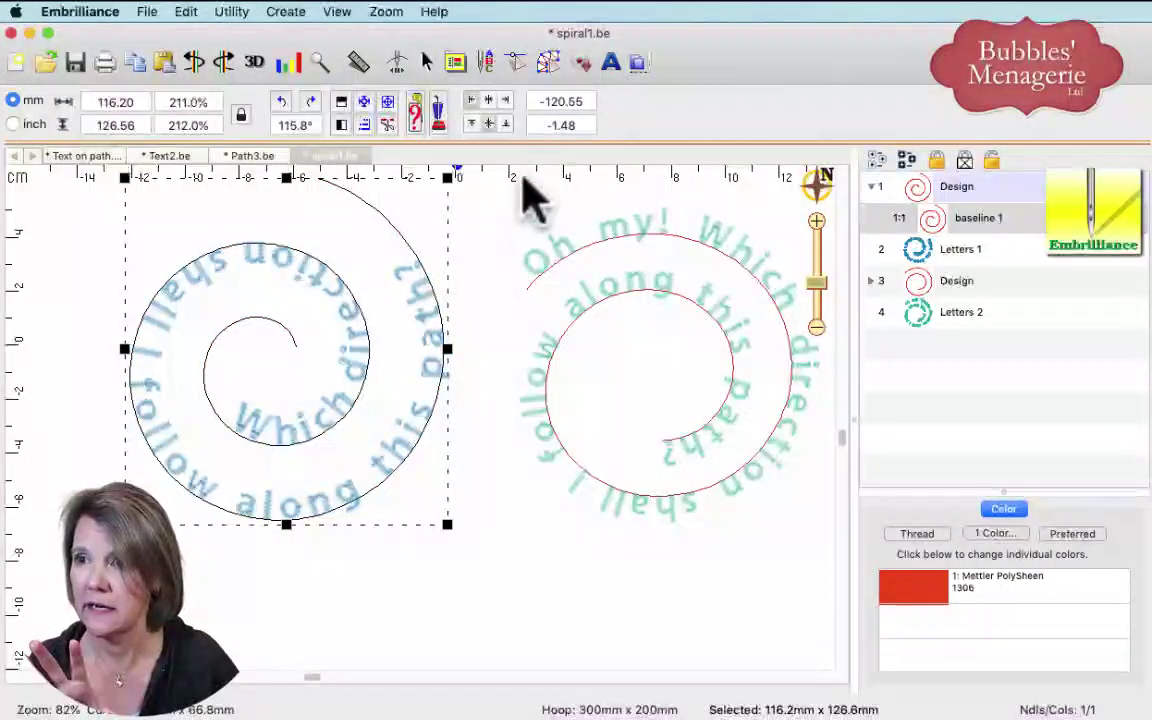
- Examine the start, end and shape points of the two spiral baselines in the spiral1.be design
click(548, 64)
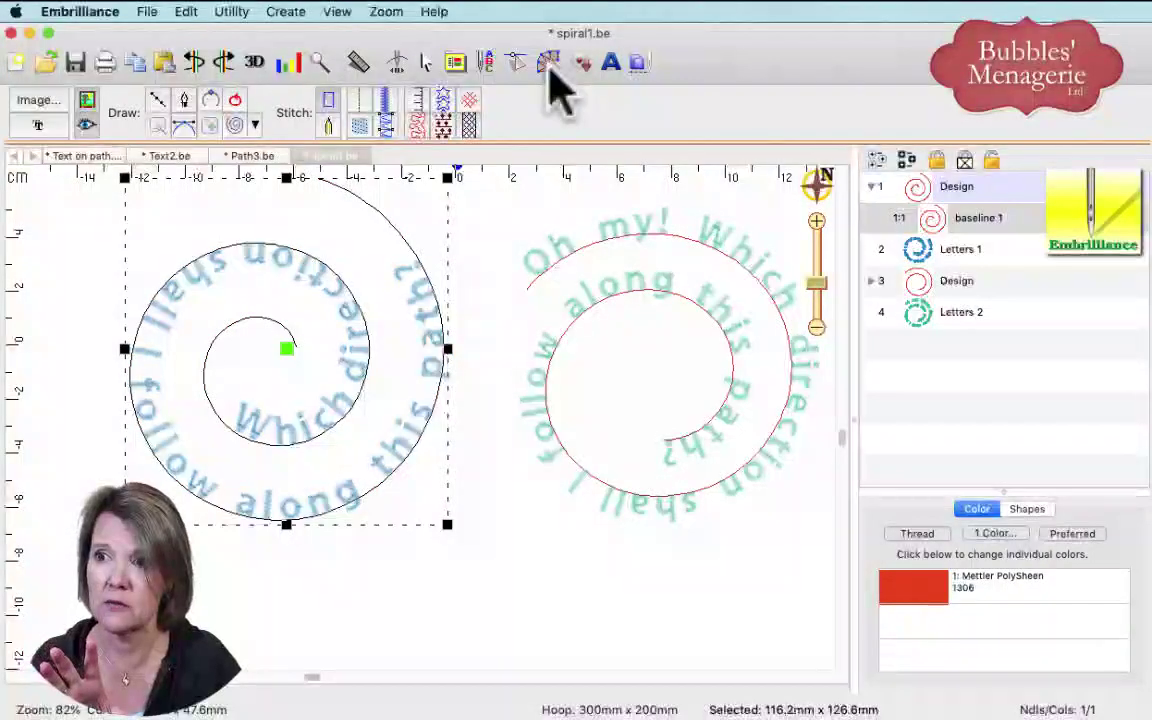
click(393, 229)
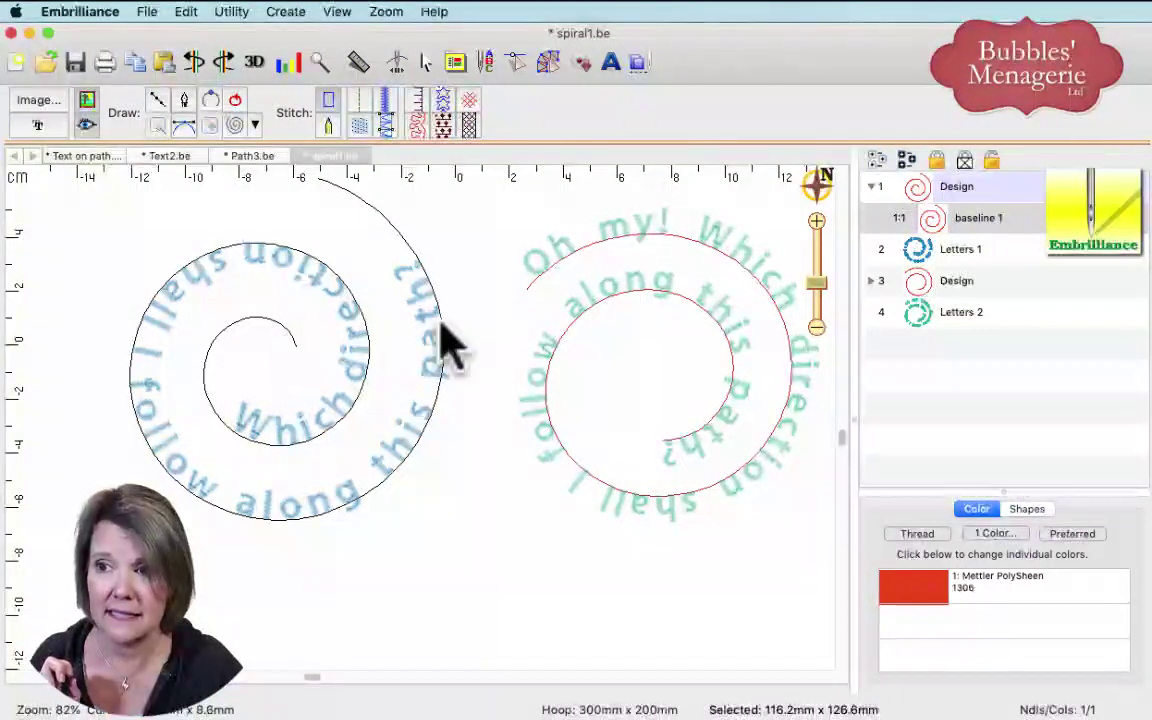
click(533, 289)
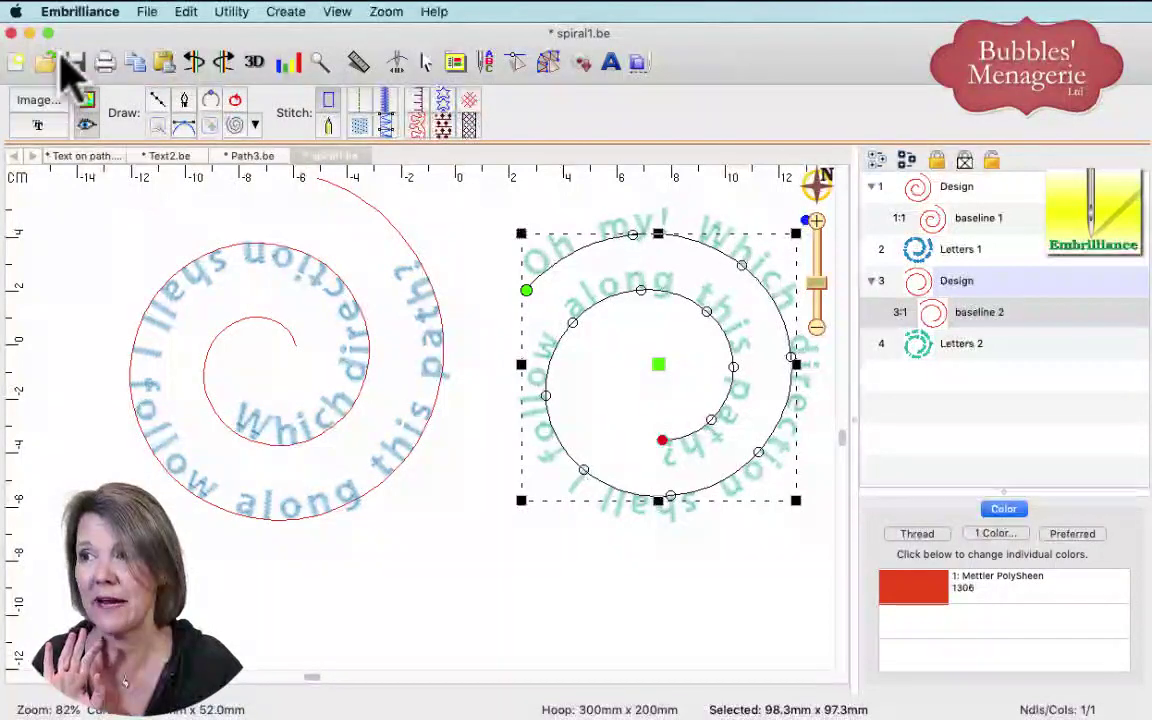
- Start a new design page and draw a spiral about 75 × 78 mm in its upper-left area
click(15, 62)
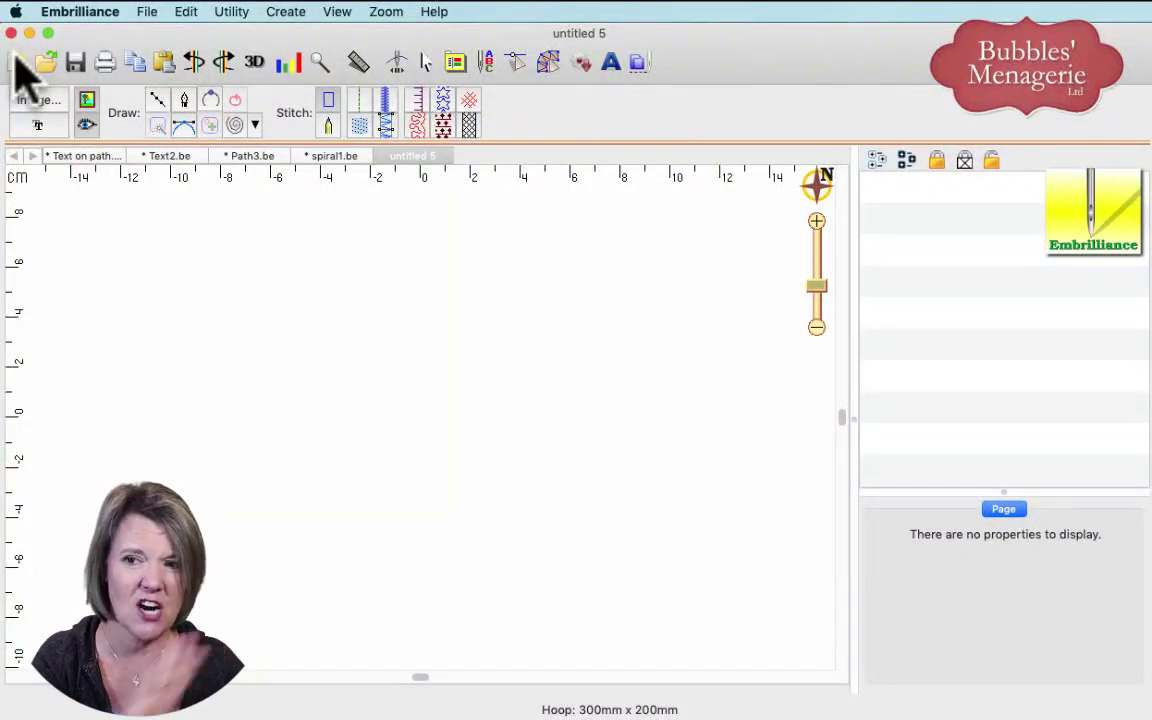
click(232, 126)
drag(195, 320, 250, 412)
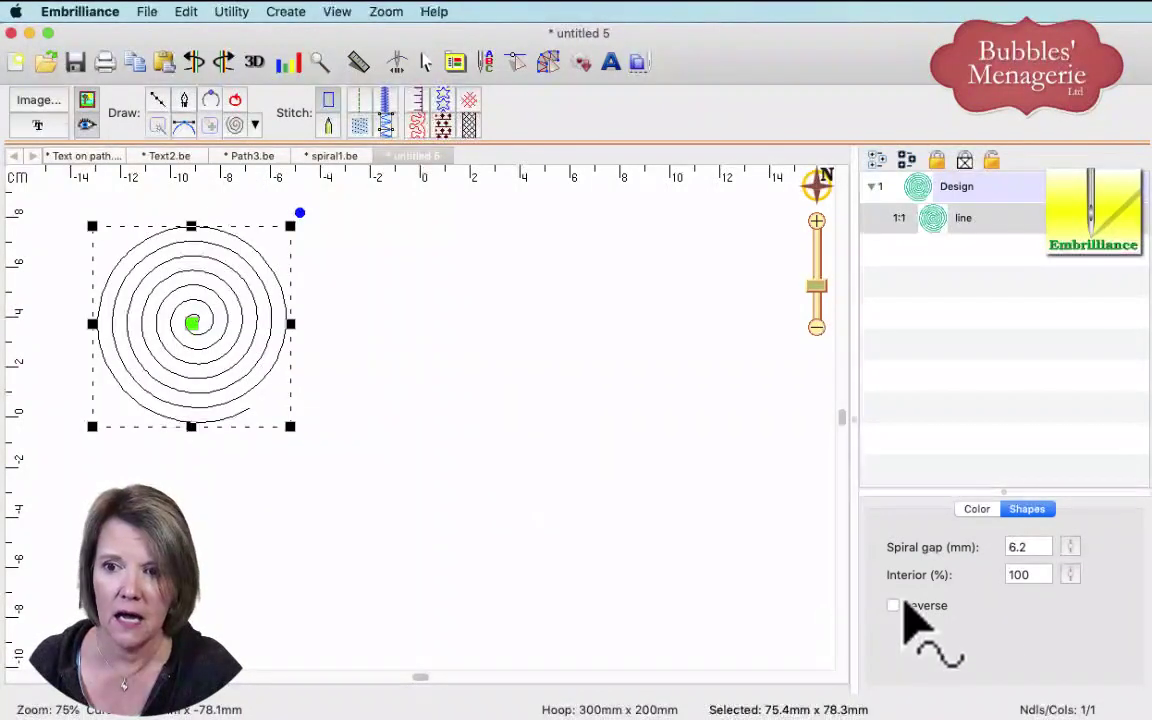
- Set the spiral's gap to 25 mm and reduce its interior to 79%
double_click(1030, 549)
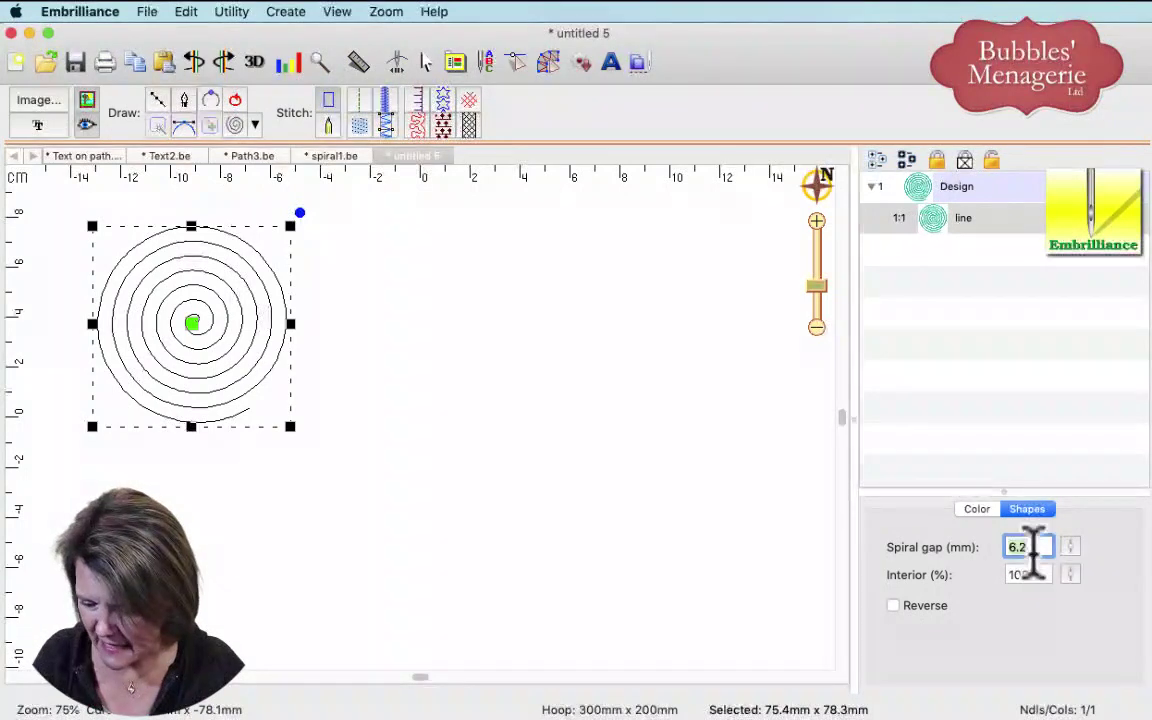
text(25)
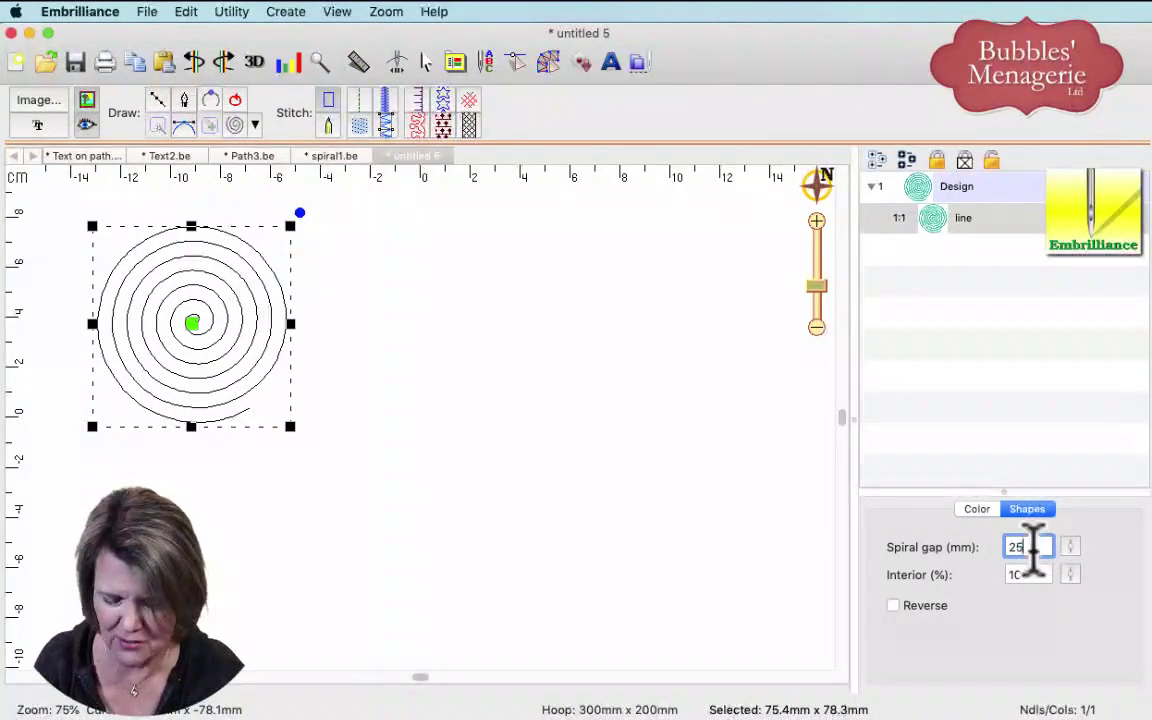
key(Return)
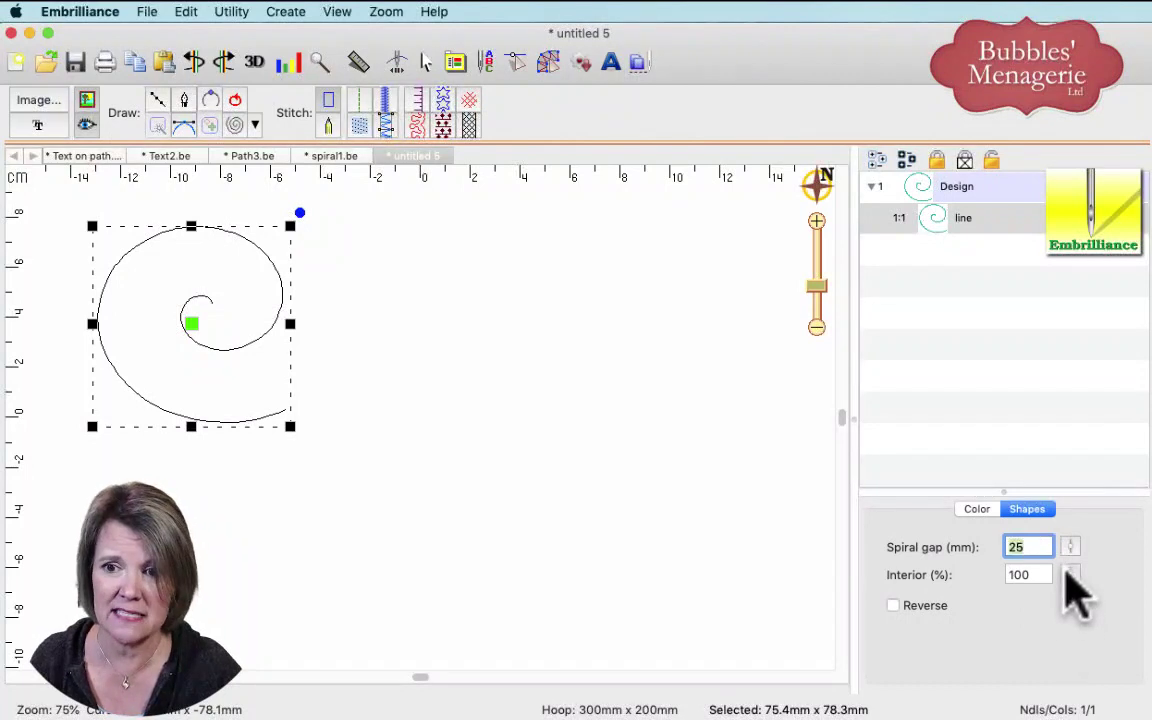
click(1067, 577)
drag(1068, 578, 1075, 617)
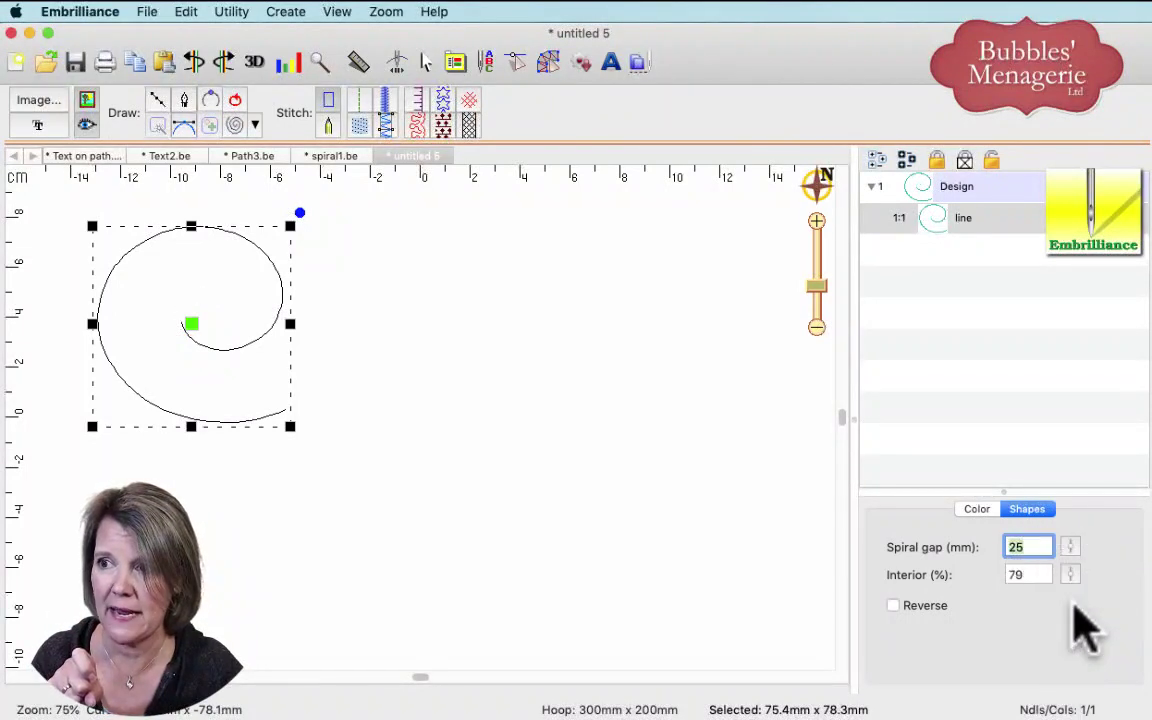
- Enlarge the spiral to about 128 × 133 mm and move it slightly toward the page centre
click(305, 465)
drag(305, 465, 366, 557)
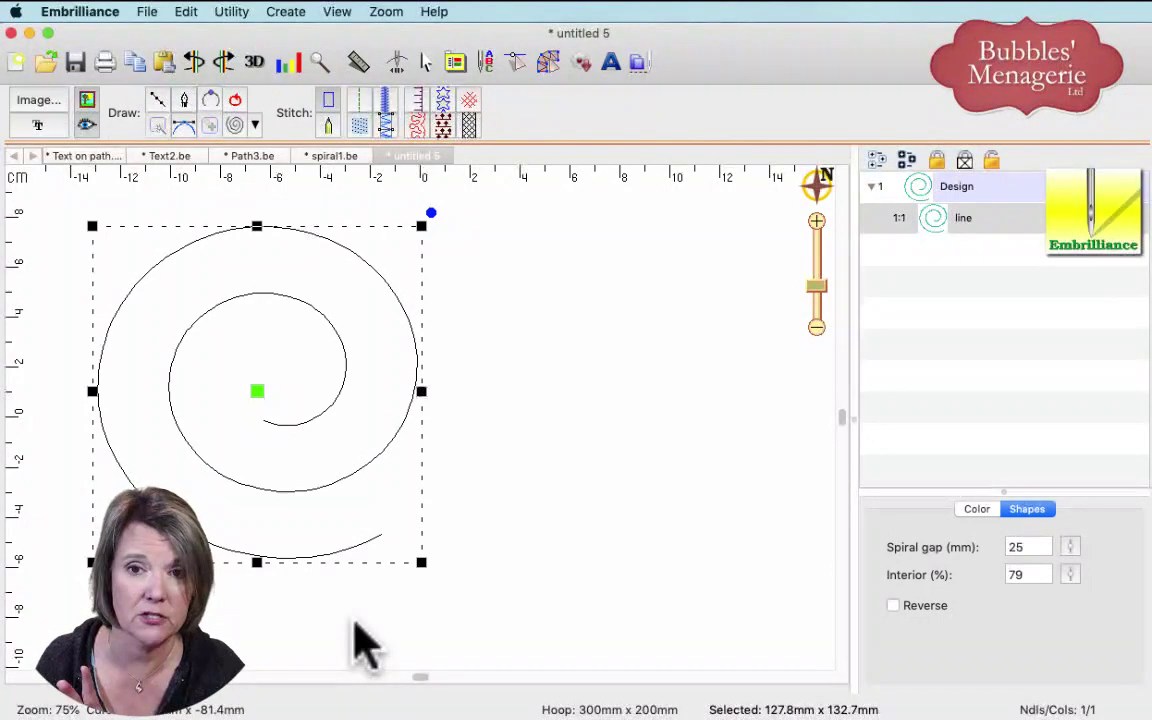
click(260, 391)
drag(260, 391, 305, 381)
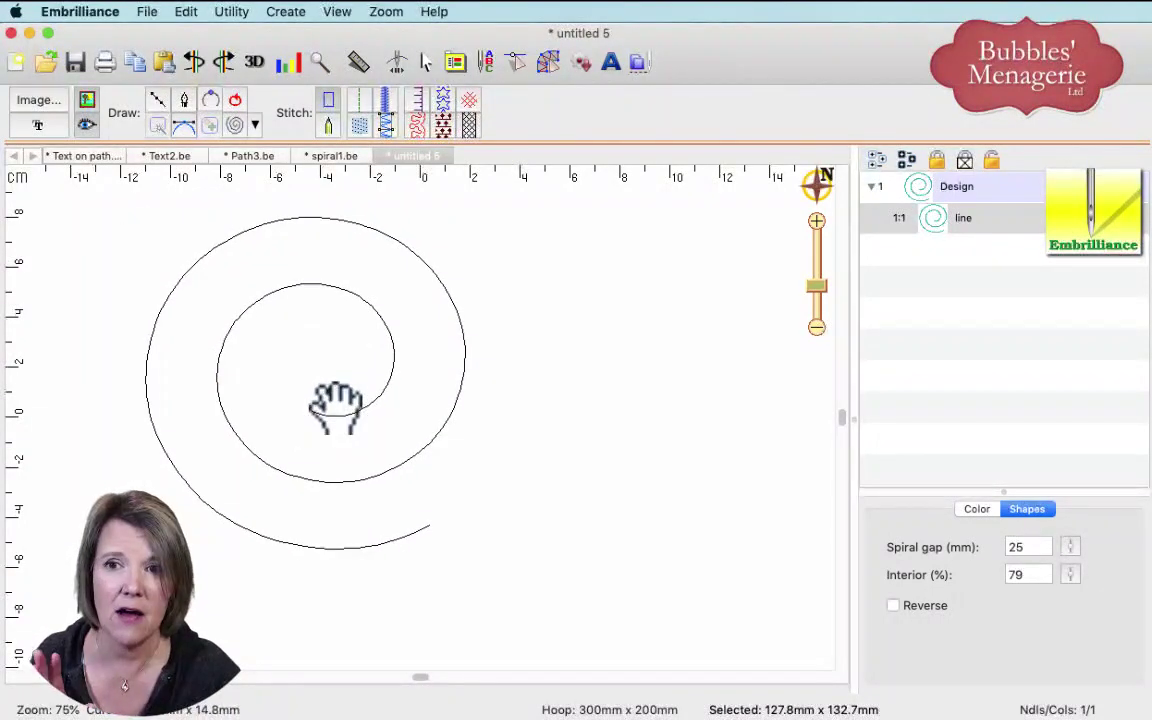
- Rename the spiral line object as "baseline 1", with a space before the number
click(962, 222)
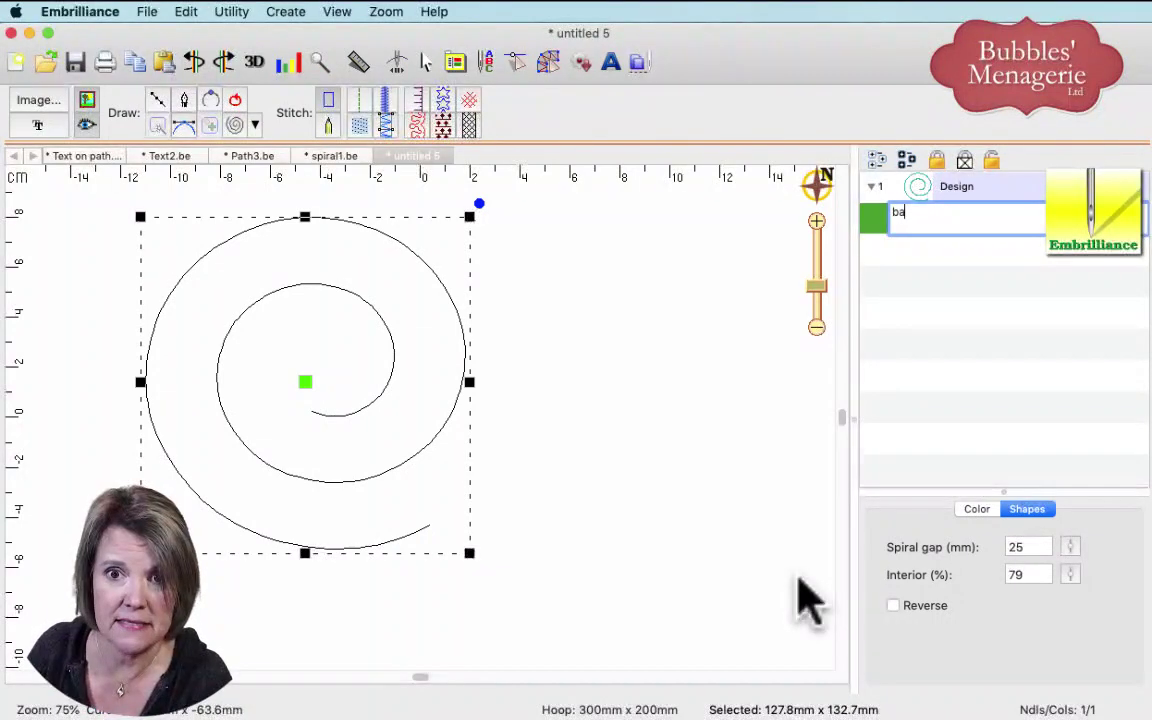
text(baseline1)
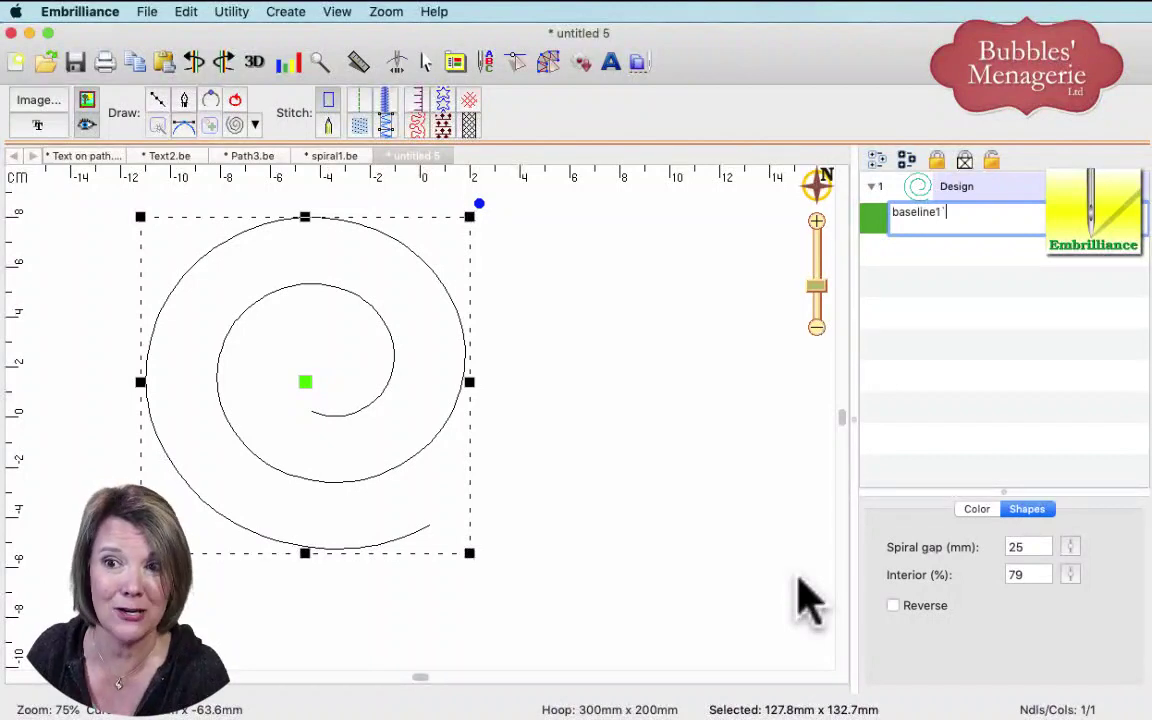
key(Return)
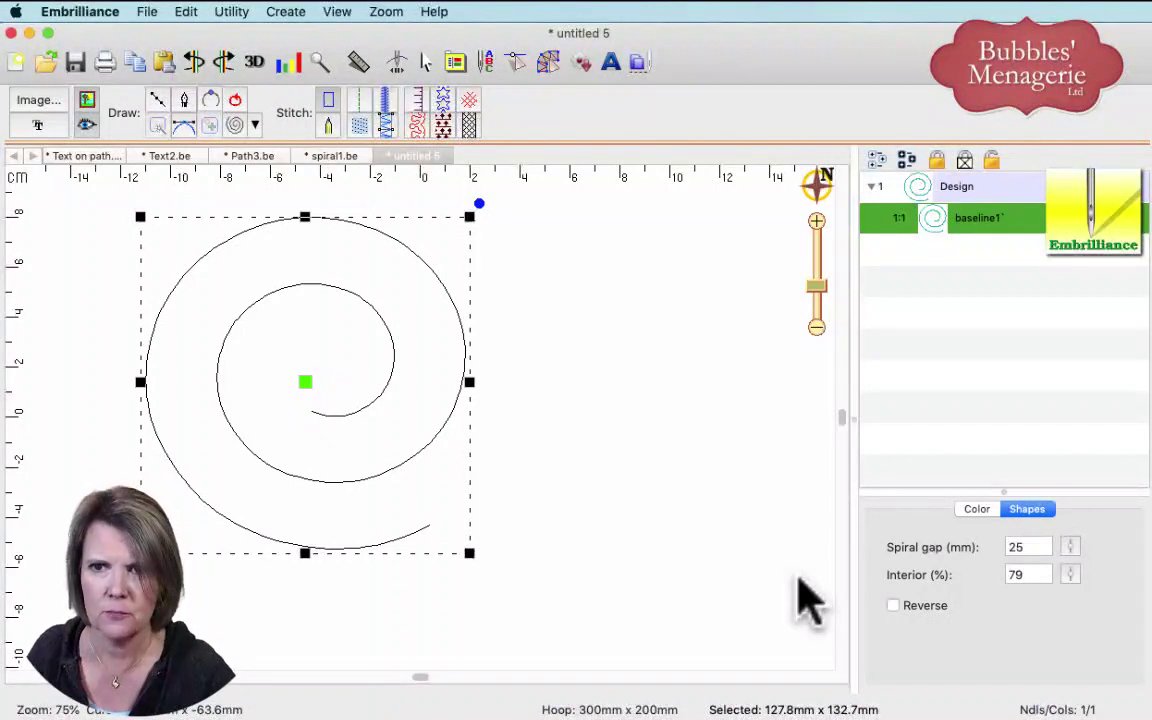
click(993, 222)
click(938, 214)
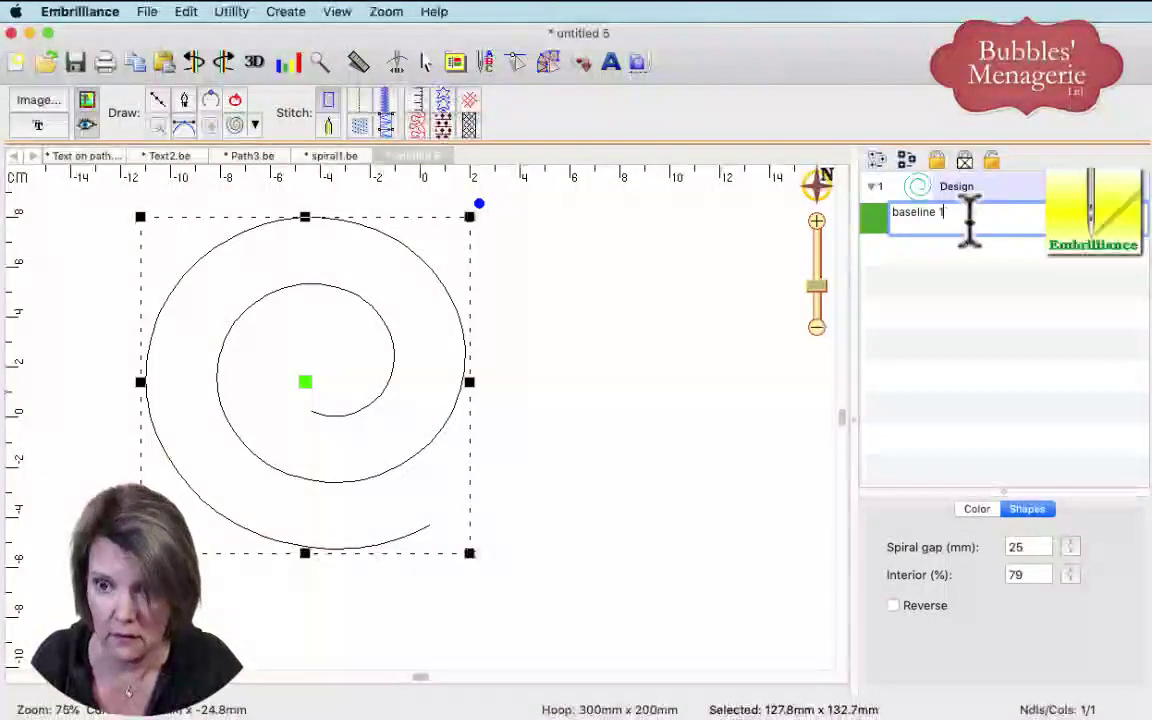
key(Return)
click(600, 280)
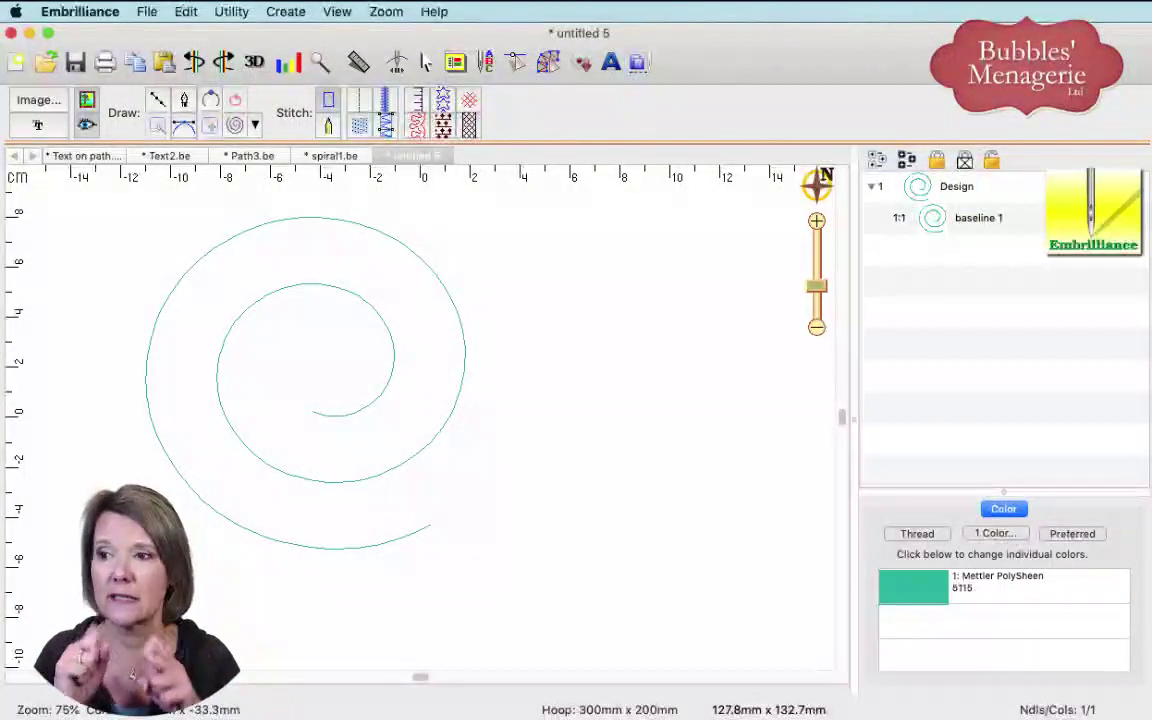
- Add a lettering object in the Block font with the text "Tonight we shall try new things with text"
click(611, 63)
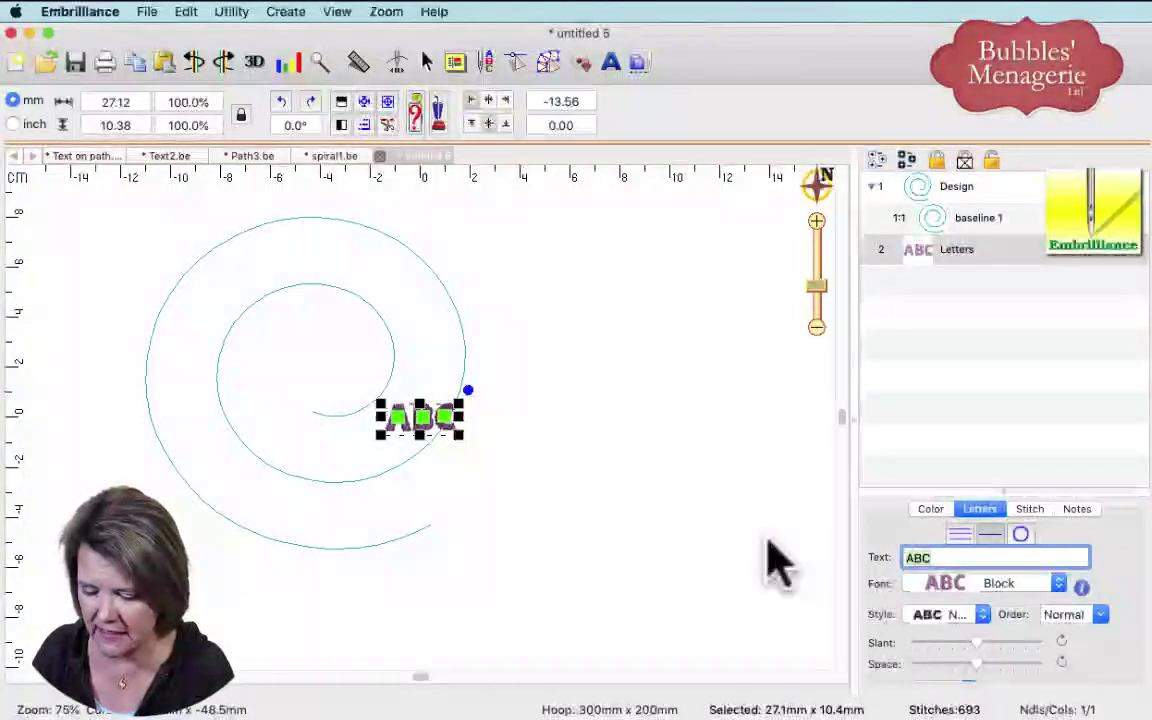
text(Tonigh)
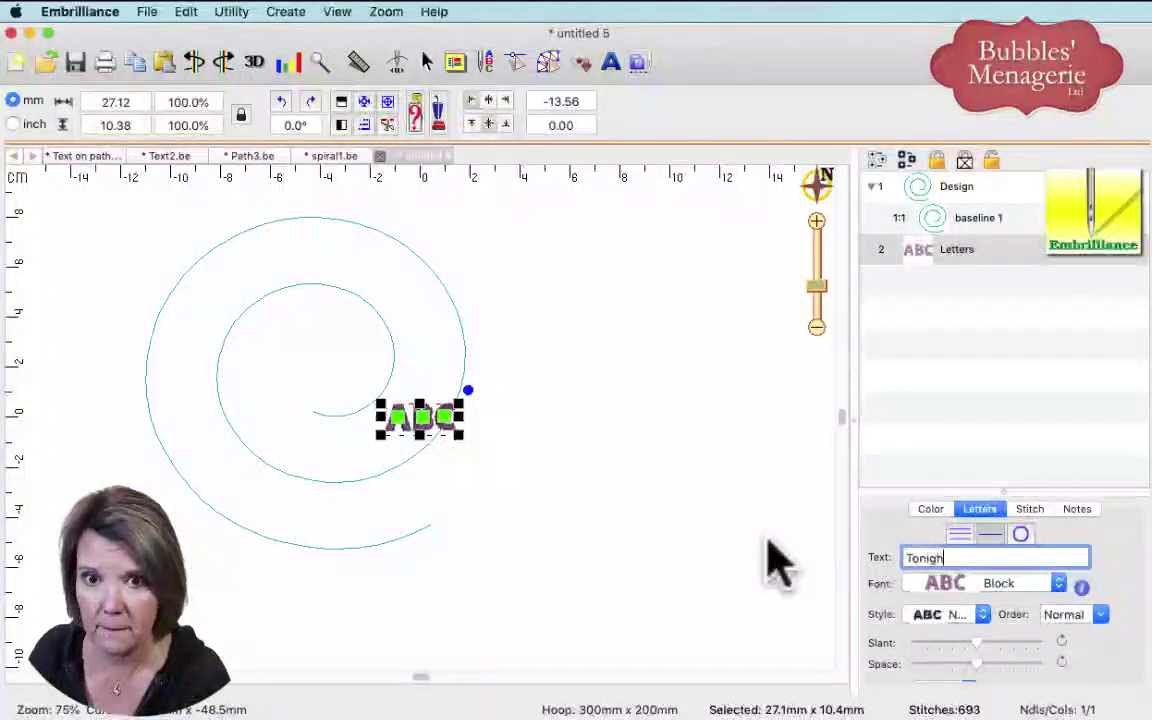
text(t we )
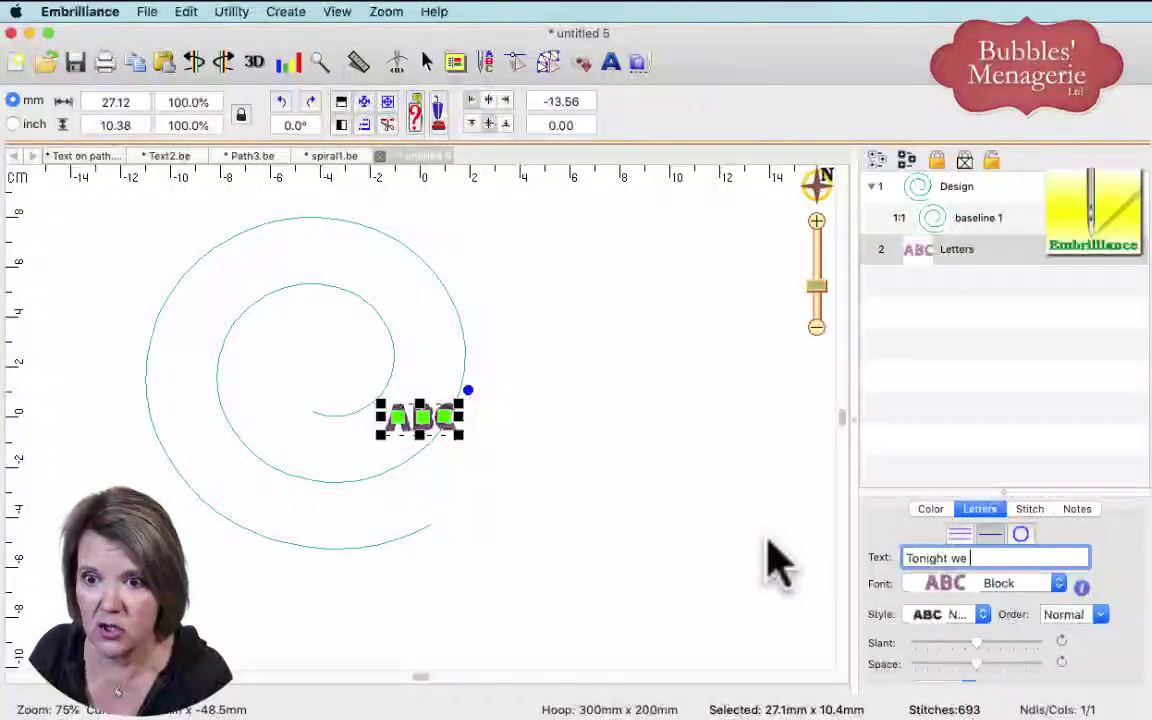
text(shall )
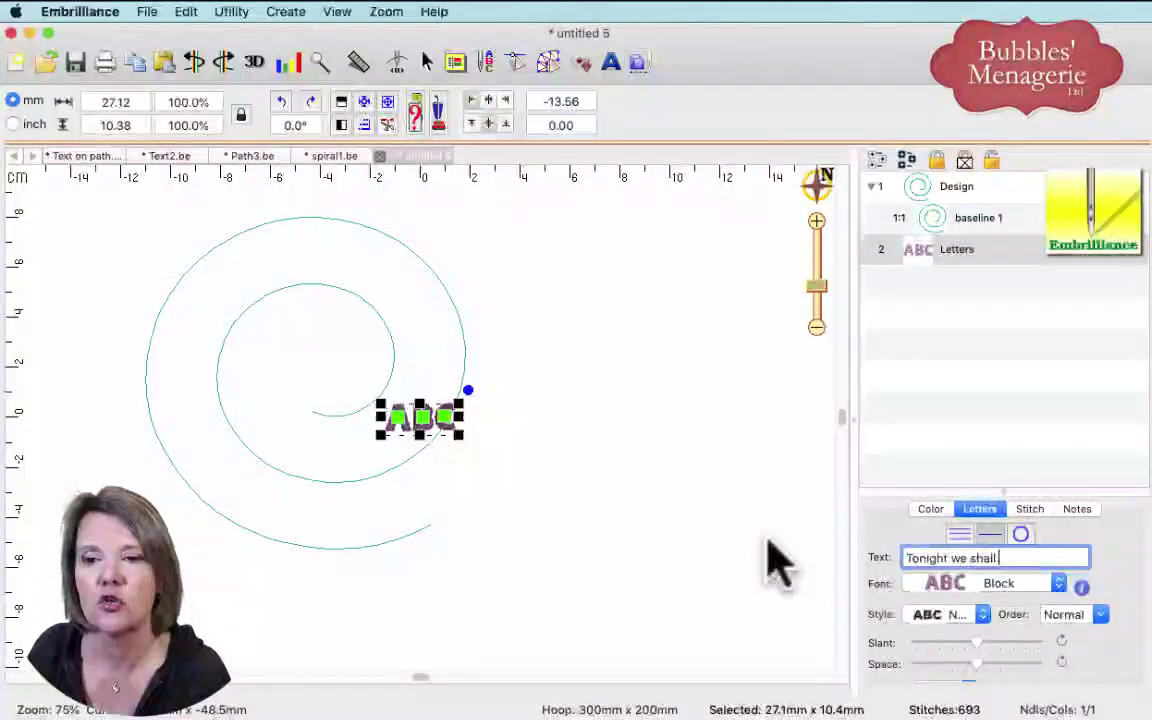
text(try new things)
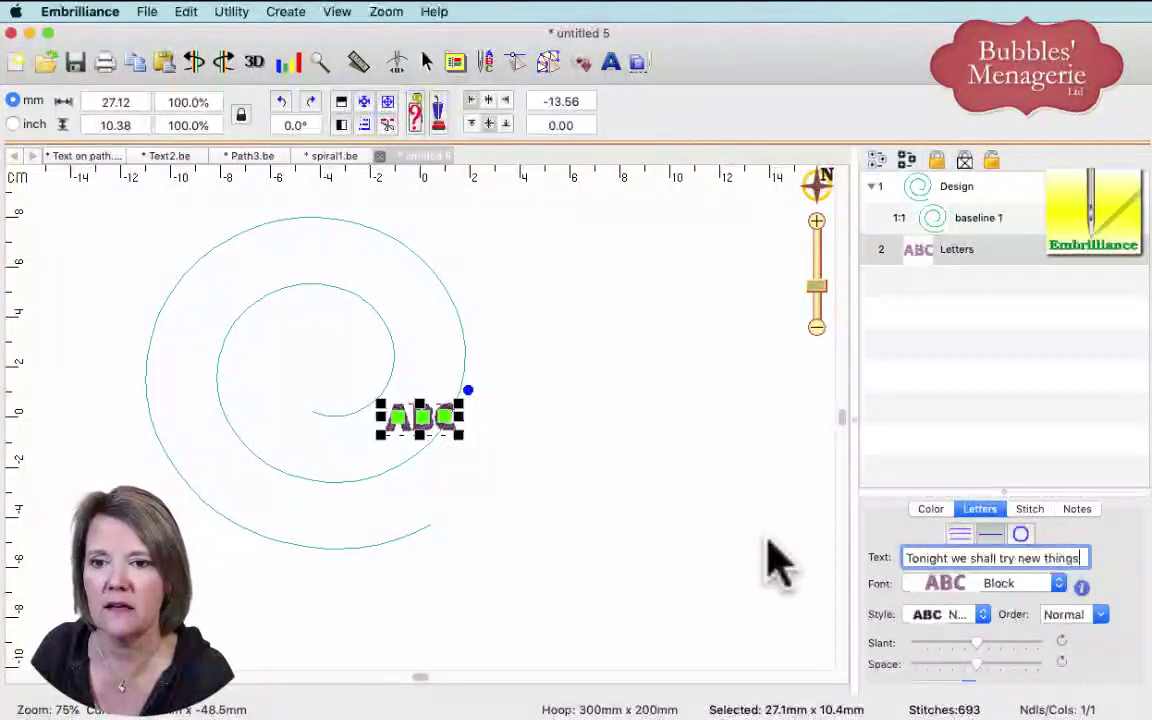
text( with sp)
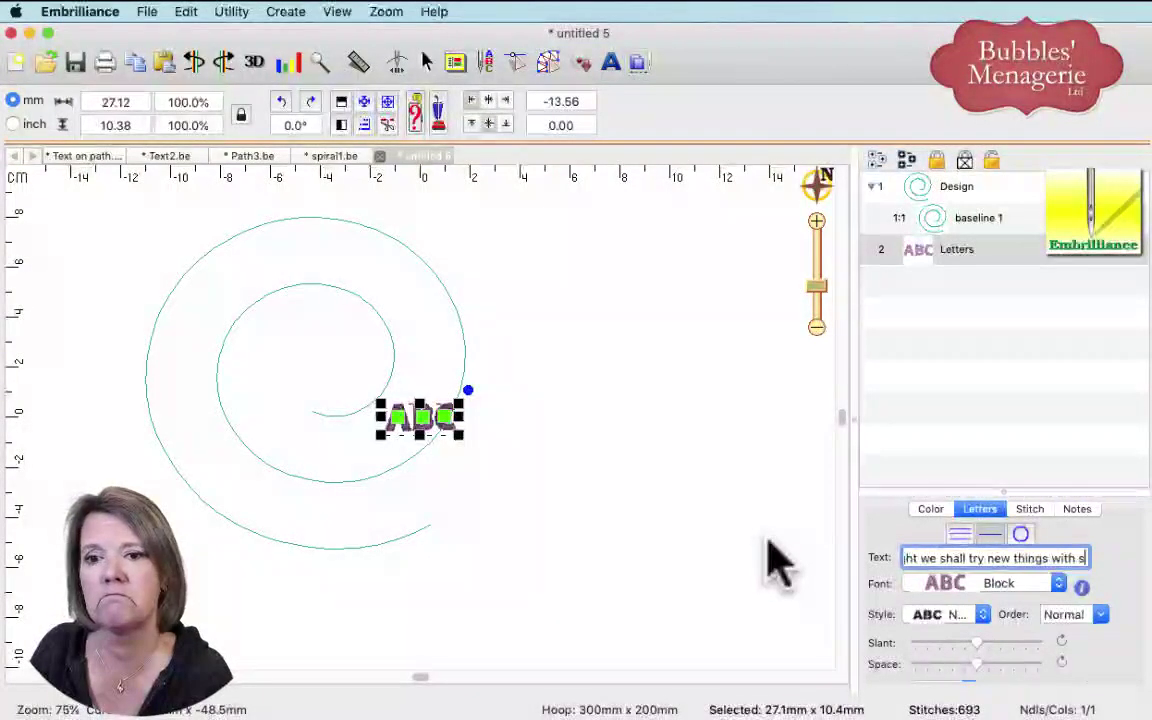
key(BackSpace)
key(BackSpace)
key(BackSpace)
text(text)
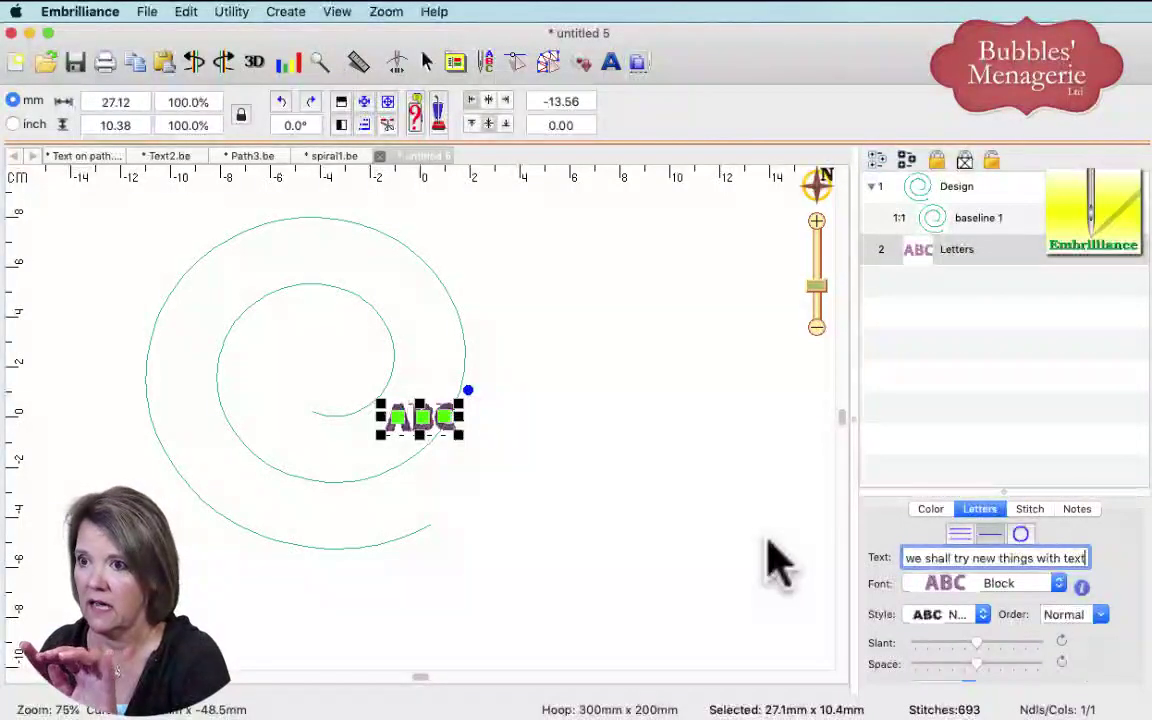
key(Return)
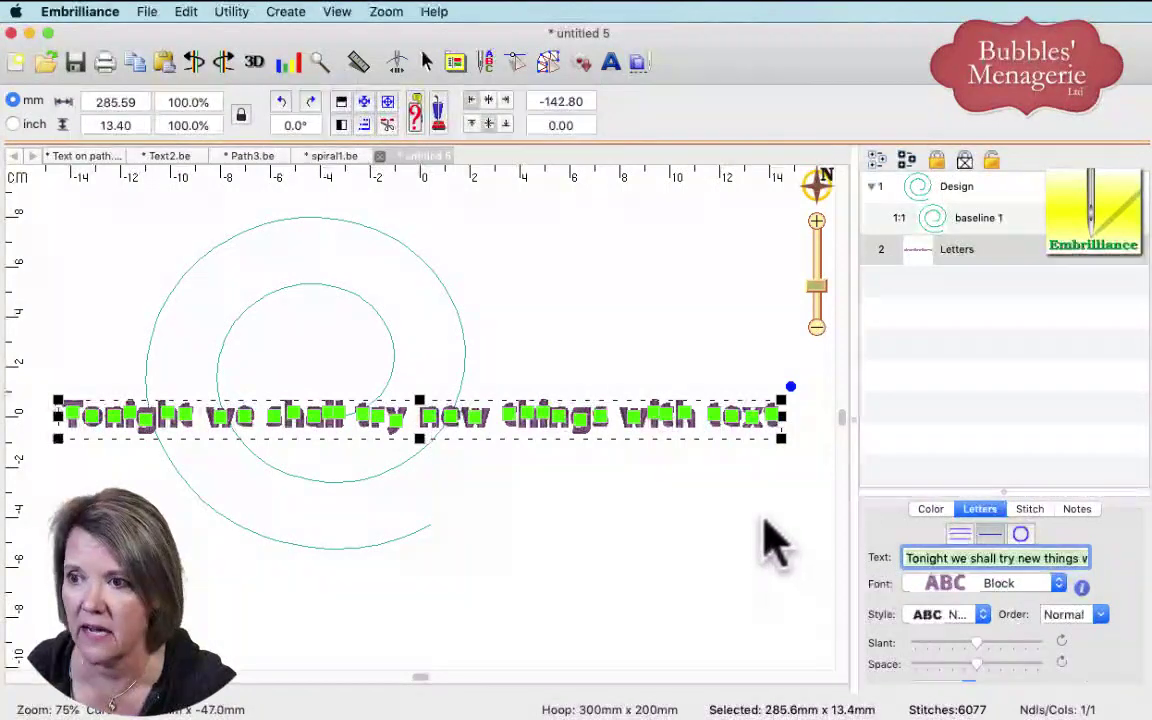
click(772, 540)
- Rename the lettering object as "Letters 1" to link it to the spiral baseline
click(992, 256)
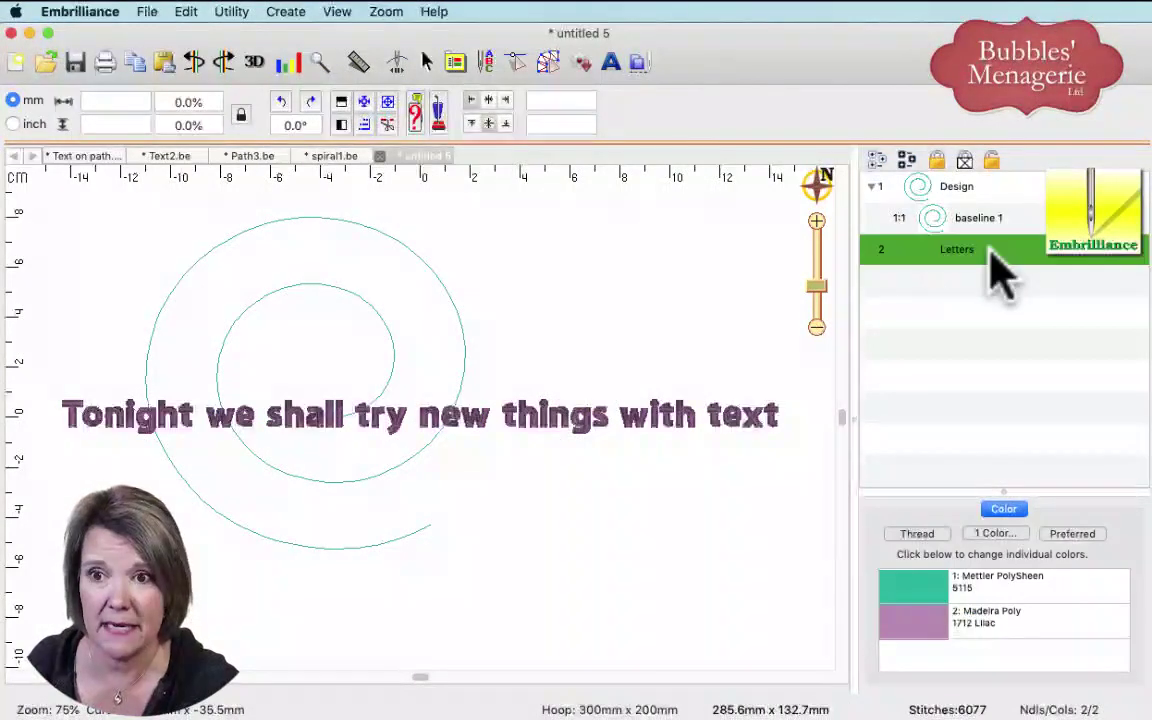
click(990, 252)
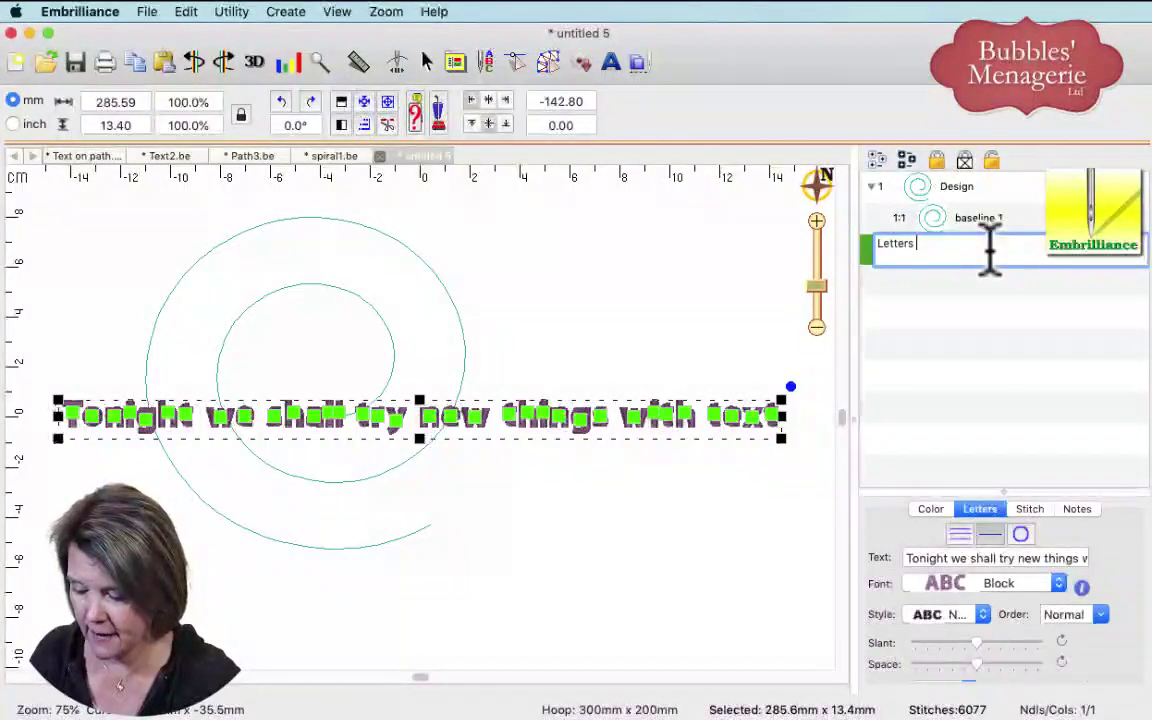
text(1)
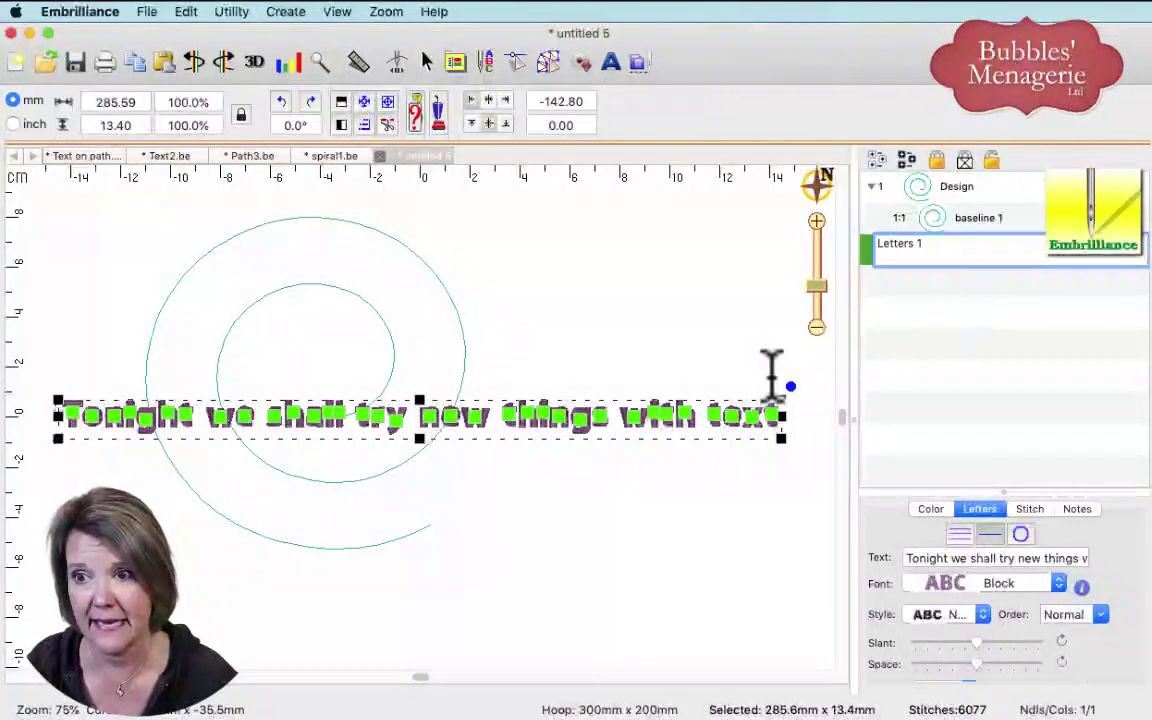
click(696, 540)
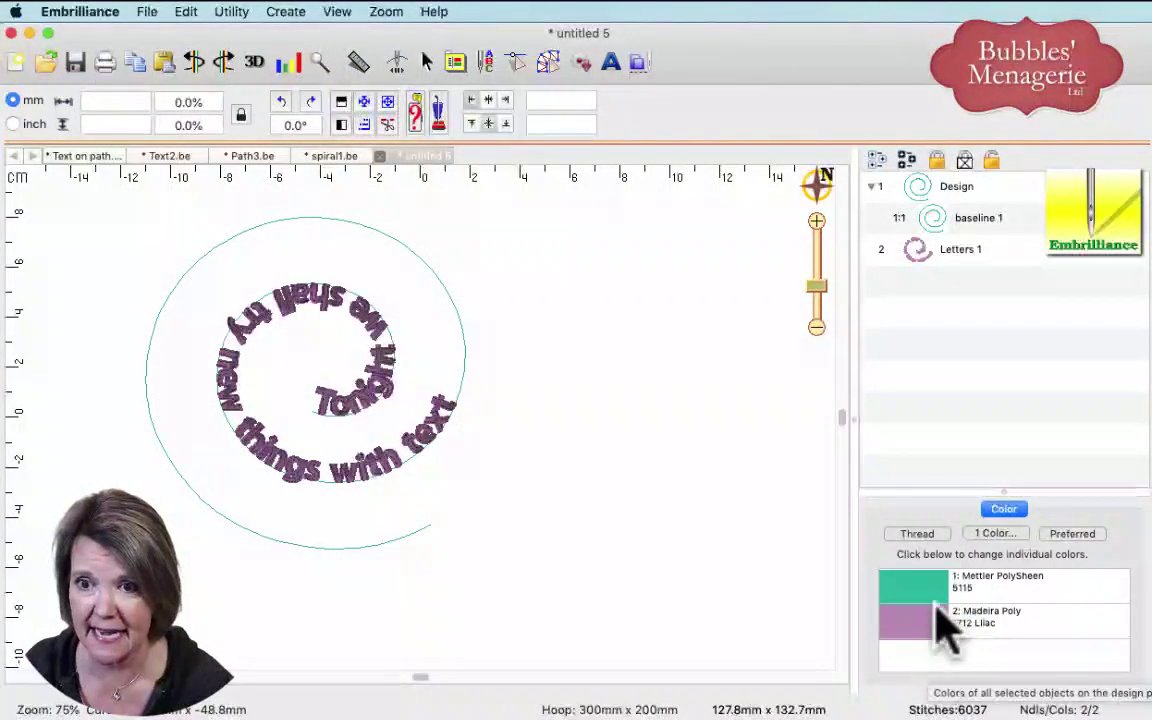
- Increase the letter spacing of Letters 1 so the text spreads farther along the spiral
click(945, 252)
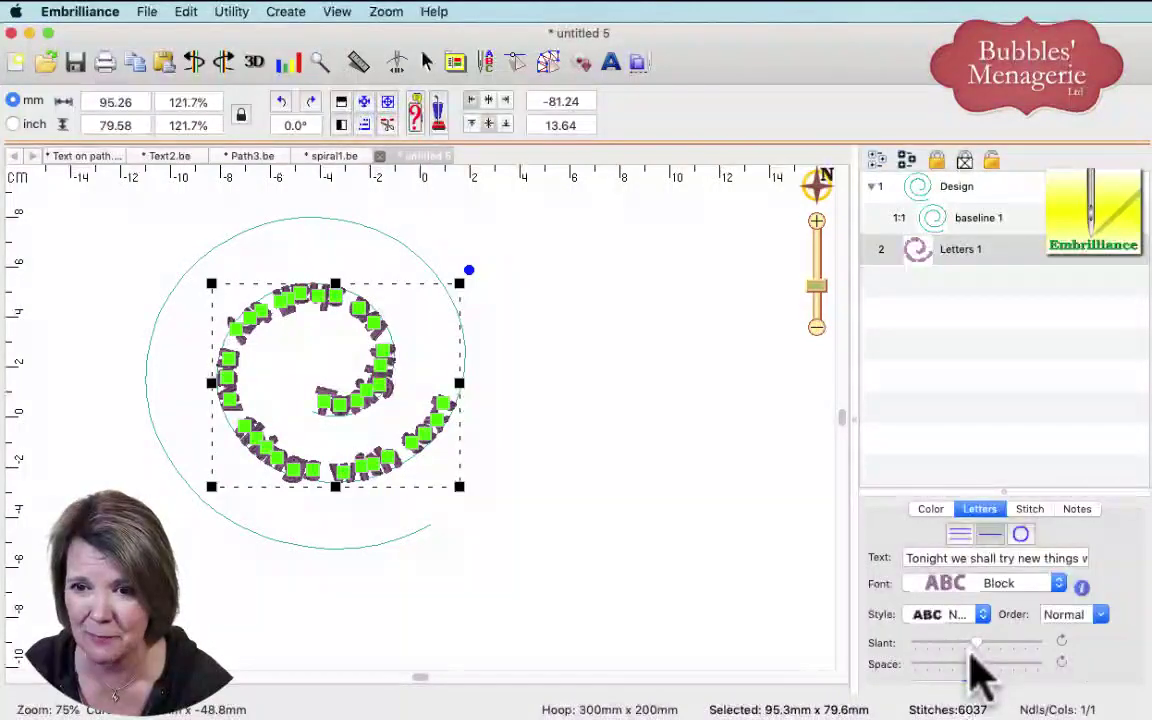
drag(981, 666, 1016, 667)
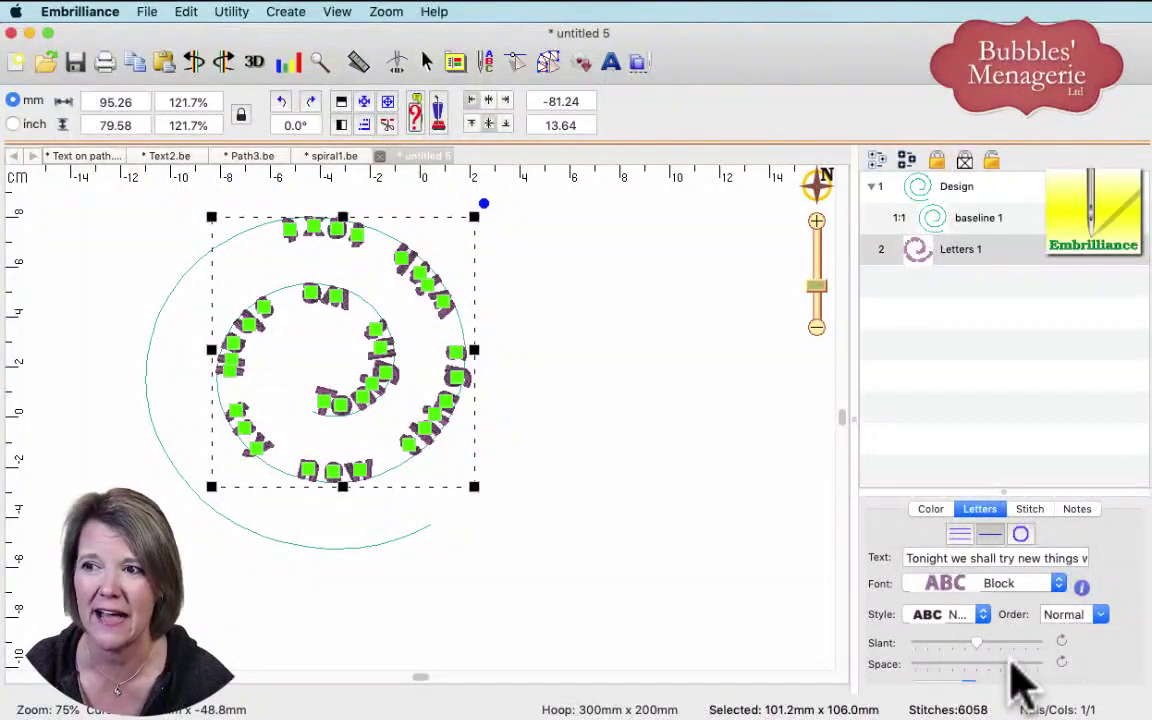
click(725, 620)
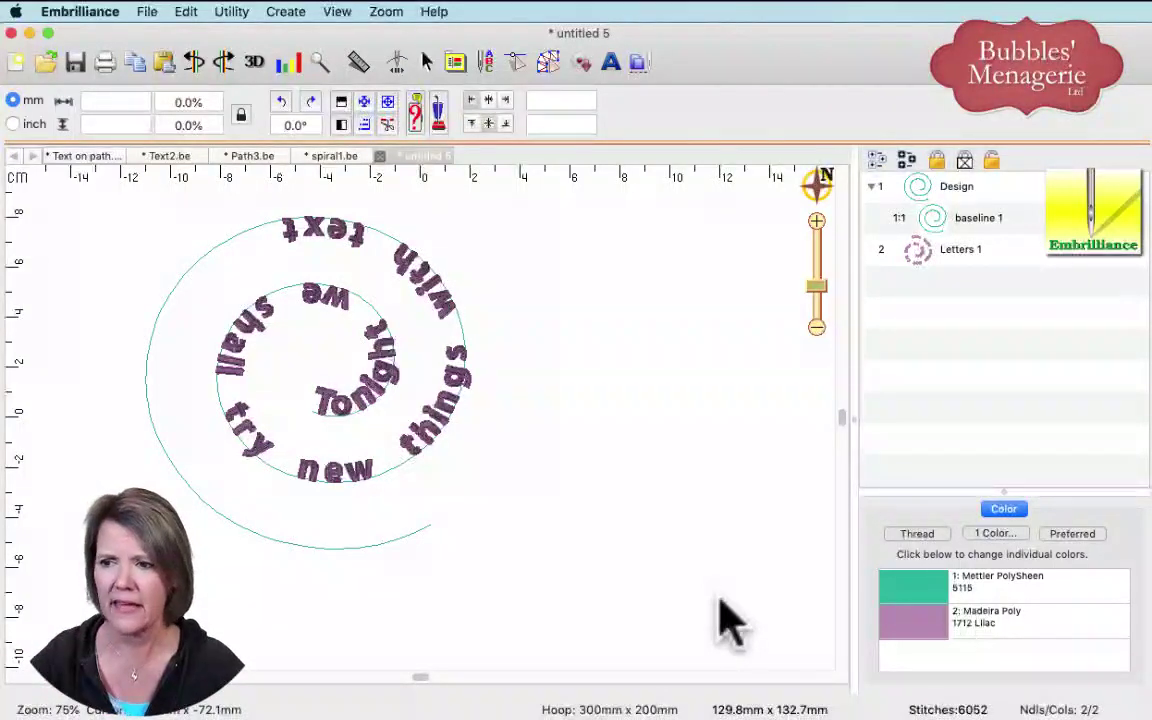
- Turn on Reverse for the spiral baseline 1 so that it winds in the opposite direction
click(426, 533)
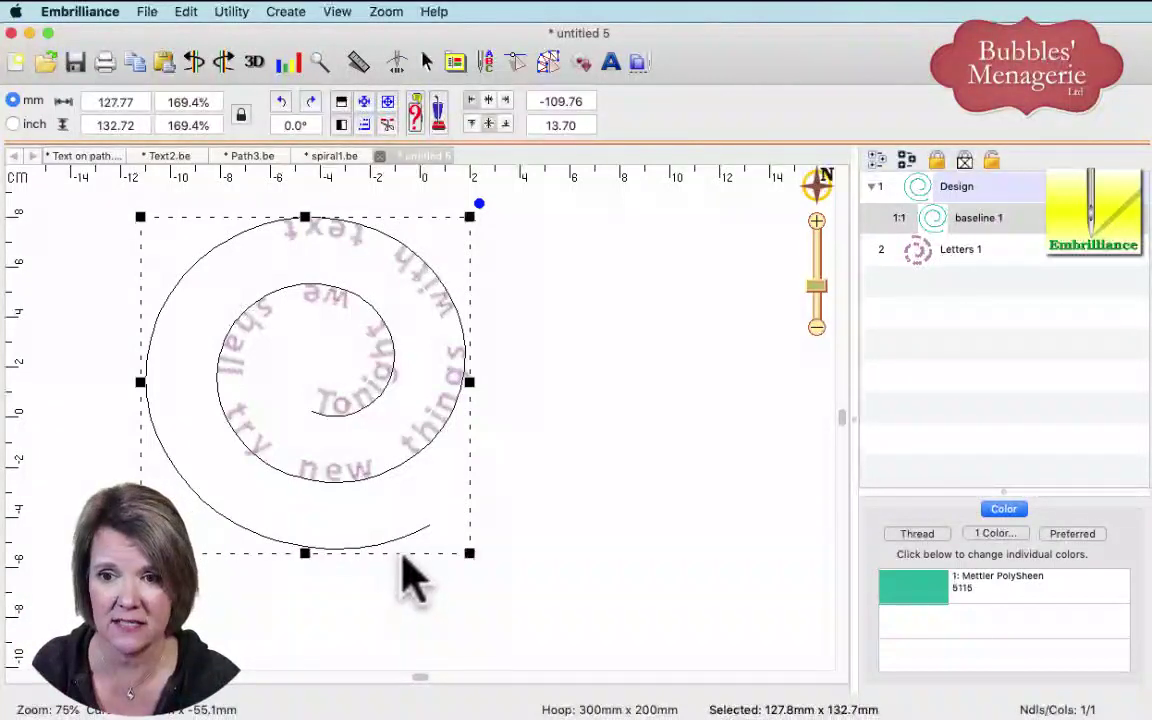
click(549, 64)
click(1027, 510)
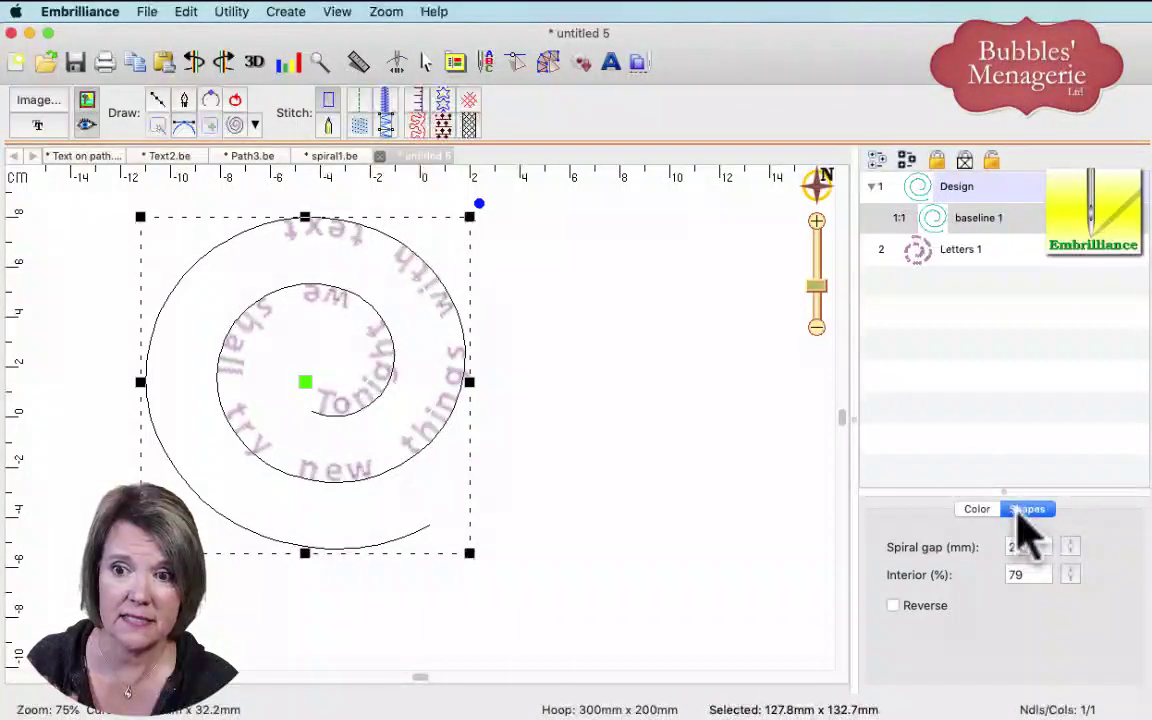
click(893, 606)
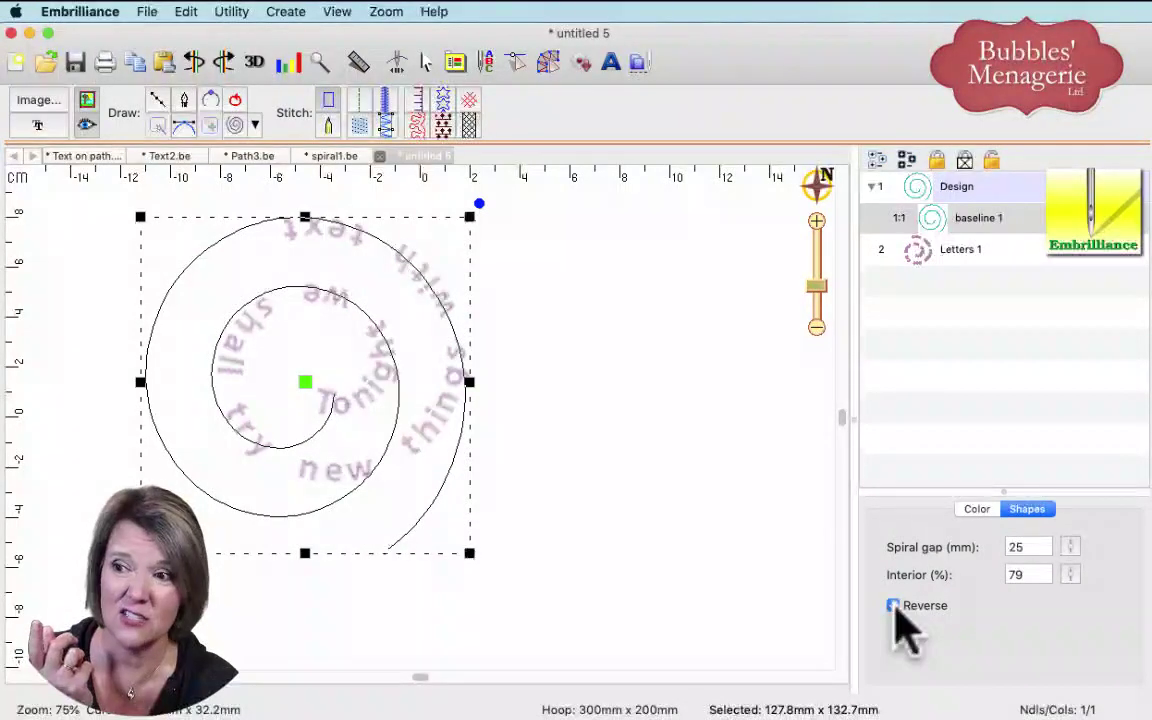
click(768, 630)
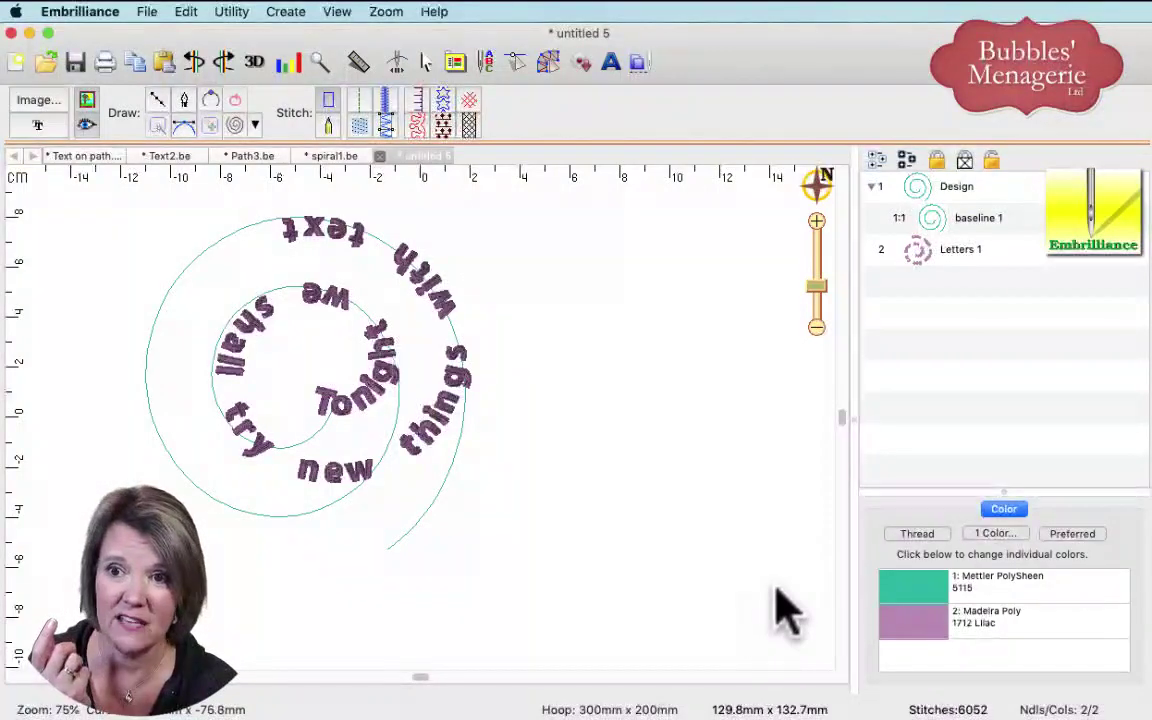
- Turn off Reverse for the spiral baseline 1 so that it winds in its original direction
click(958, 222)
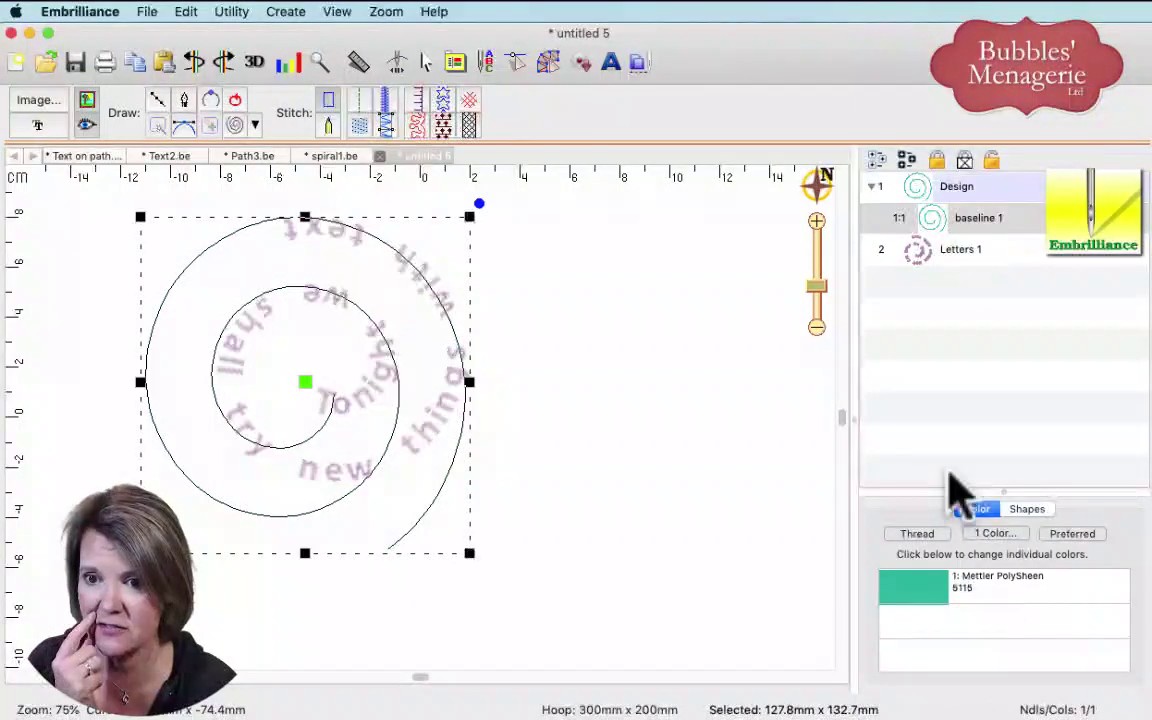
click(1027, 509)
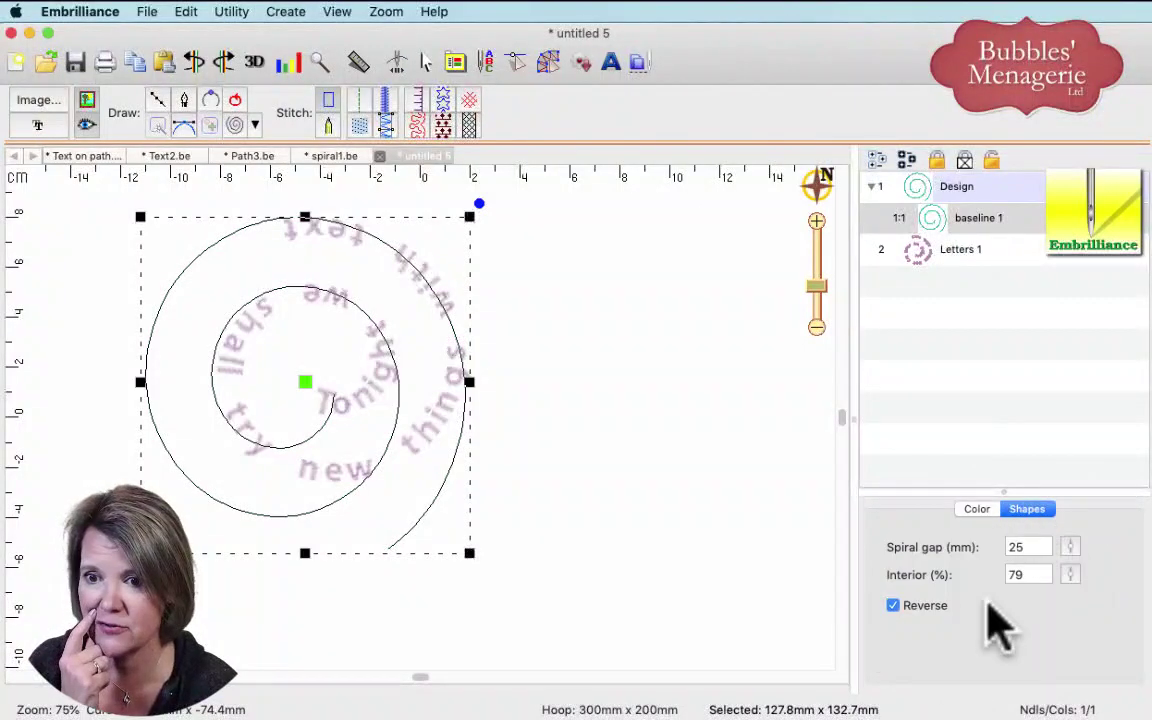
click(921, 606)
click(716, 600)
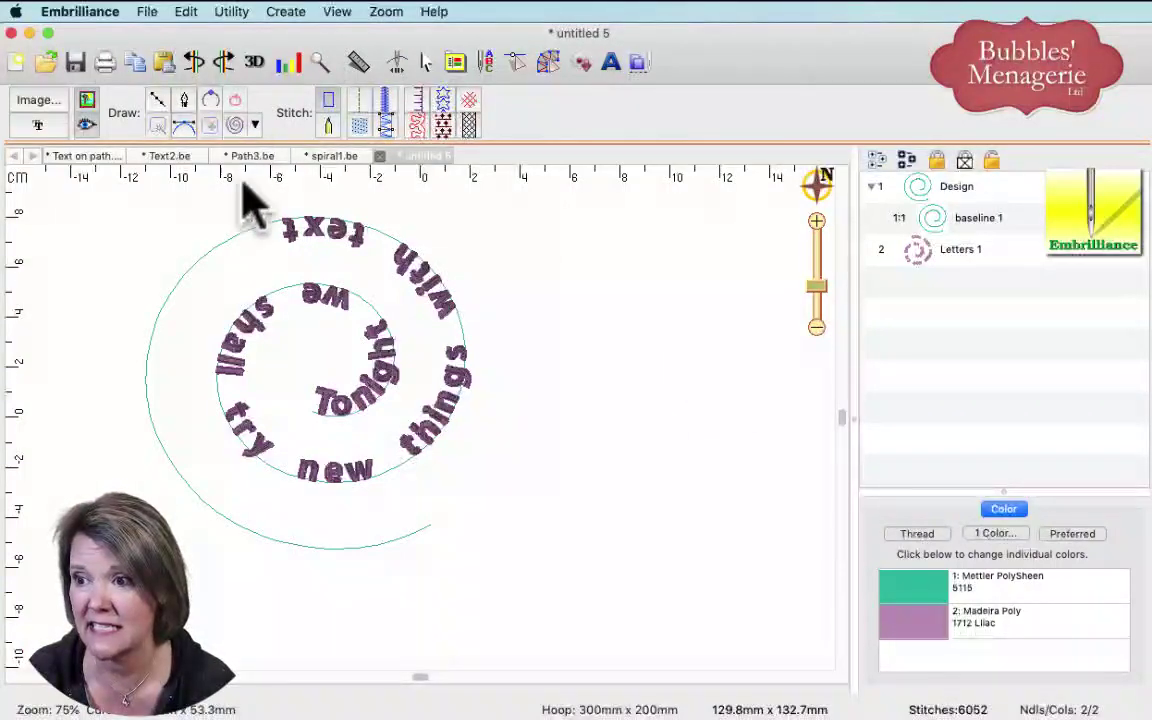
- Slide the Letters 1 text outward along the spiral by its first letter so it starts on the right side of the inner turn
click(330, 422)
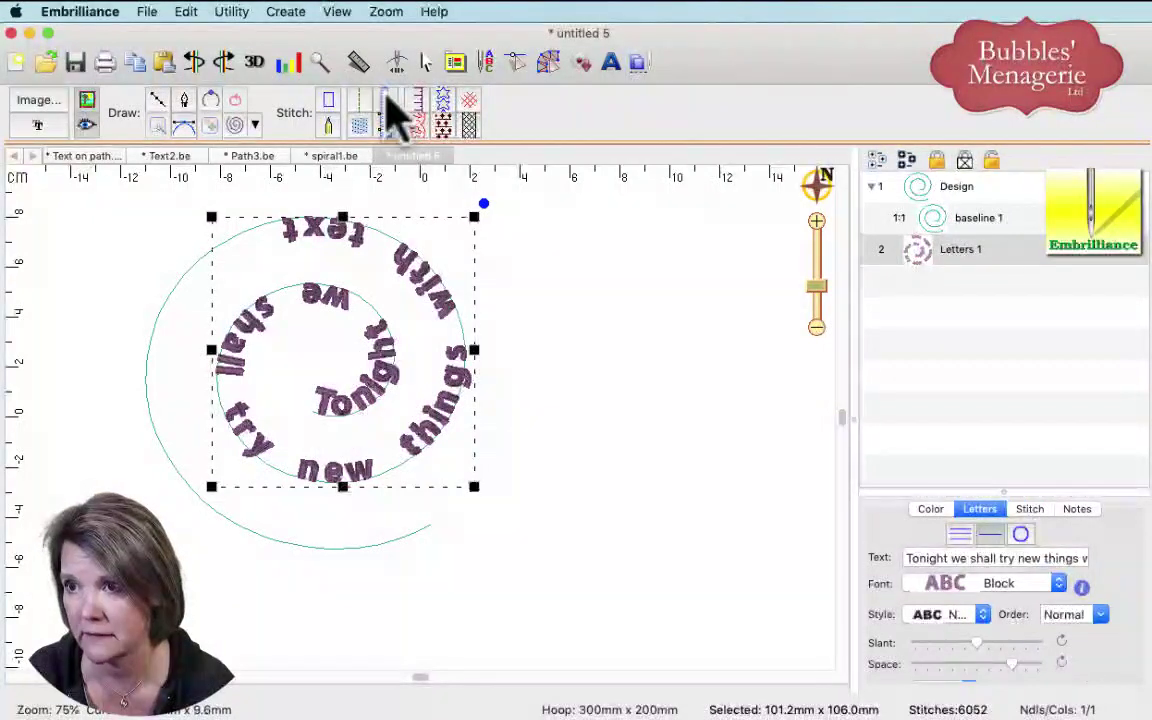
click(425, 62)
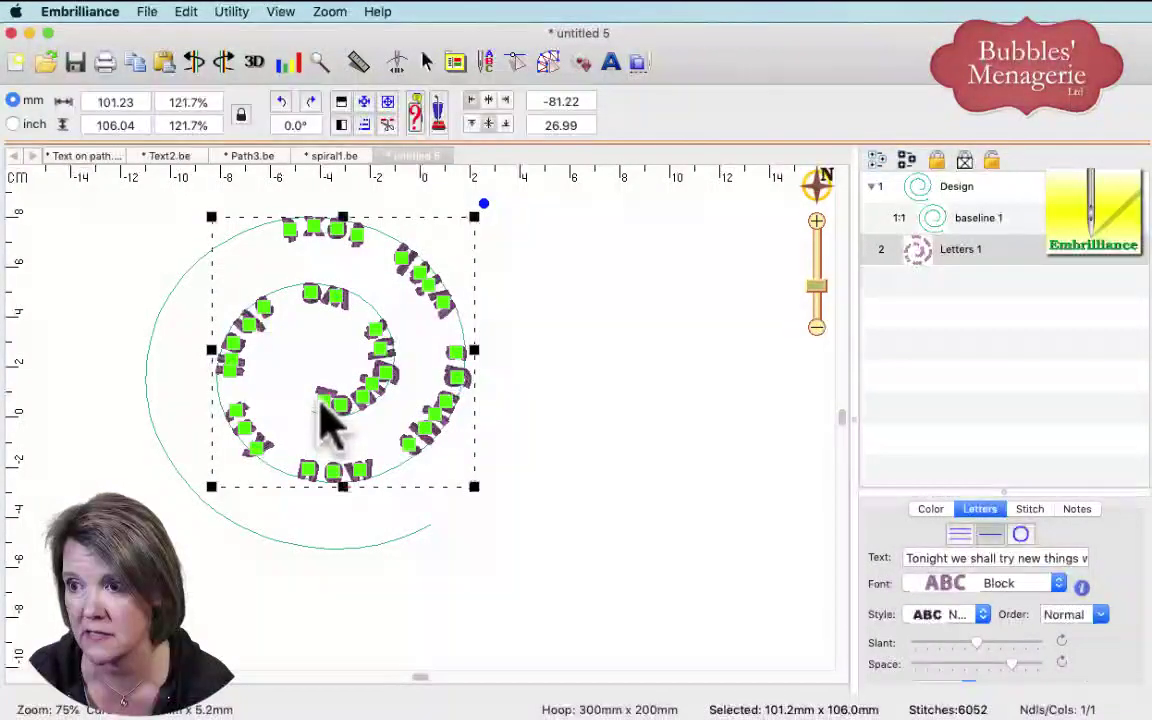
click(329, 411)
drag(329, 418, 381, 350)
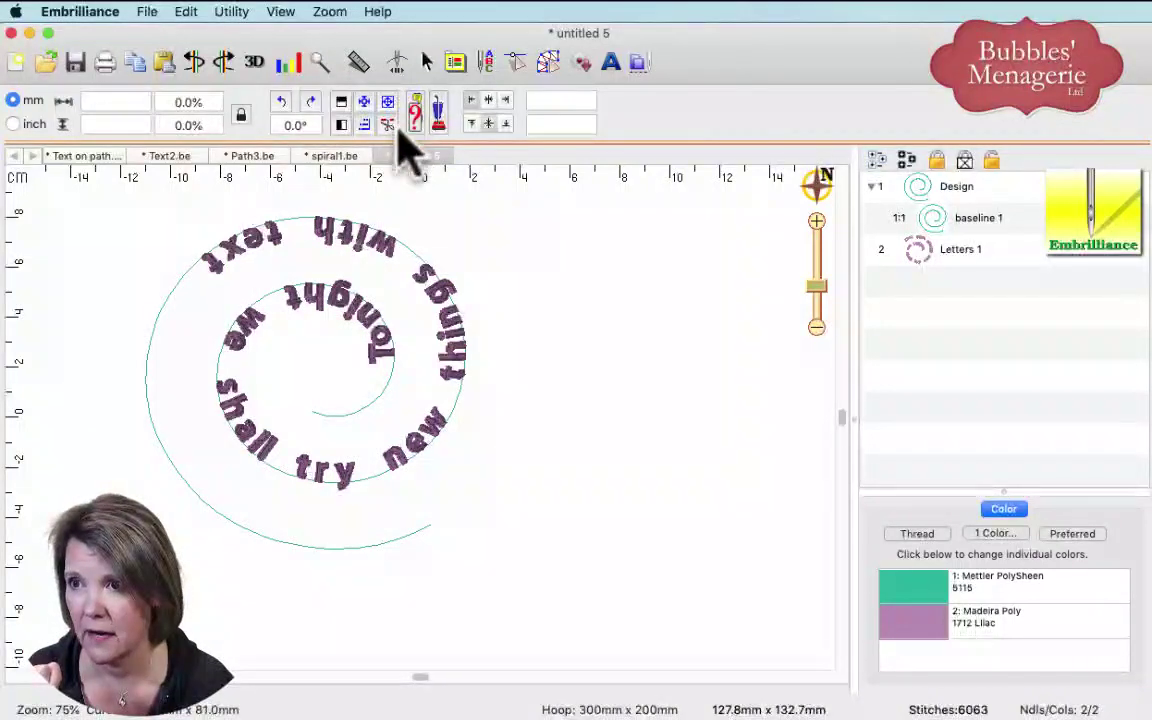
- Draw a second spiral about 122 by 133 mm to the right of the lettered spiral
click(548, 62)
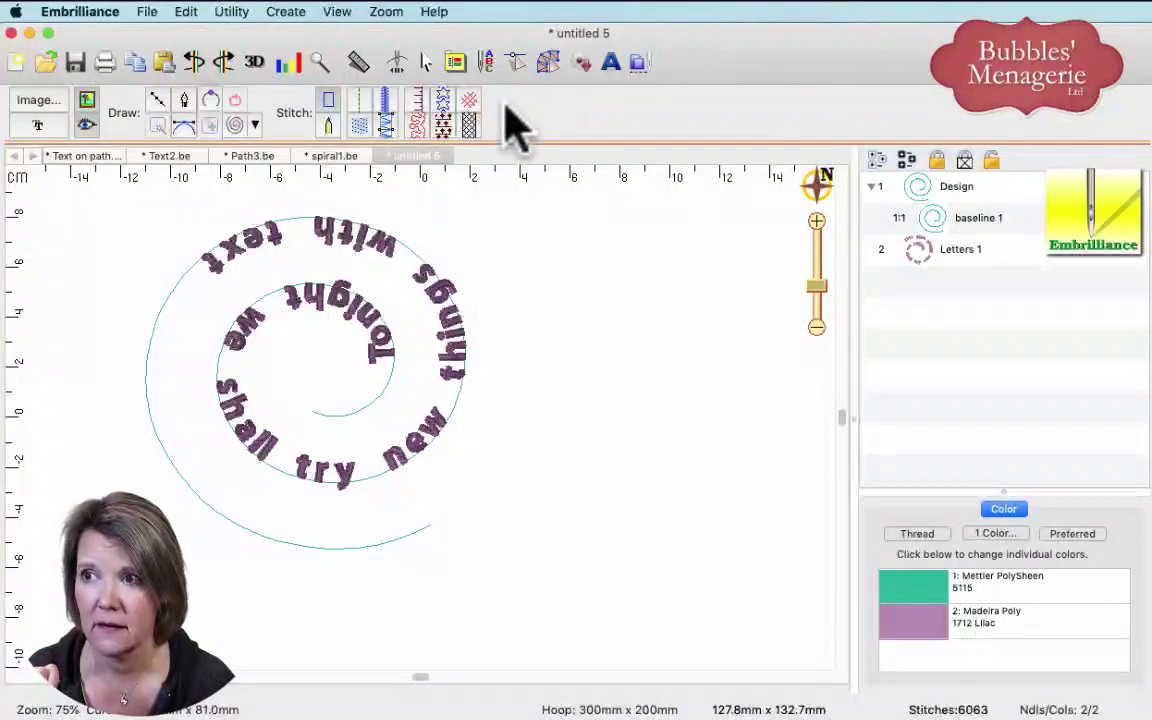
click(234, 127)
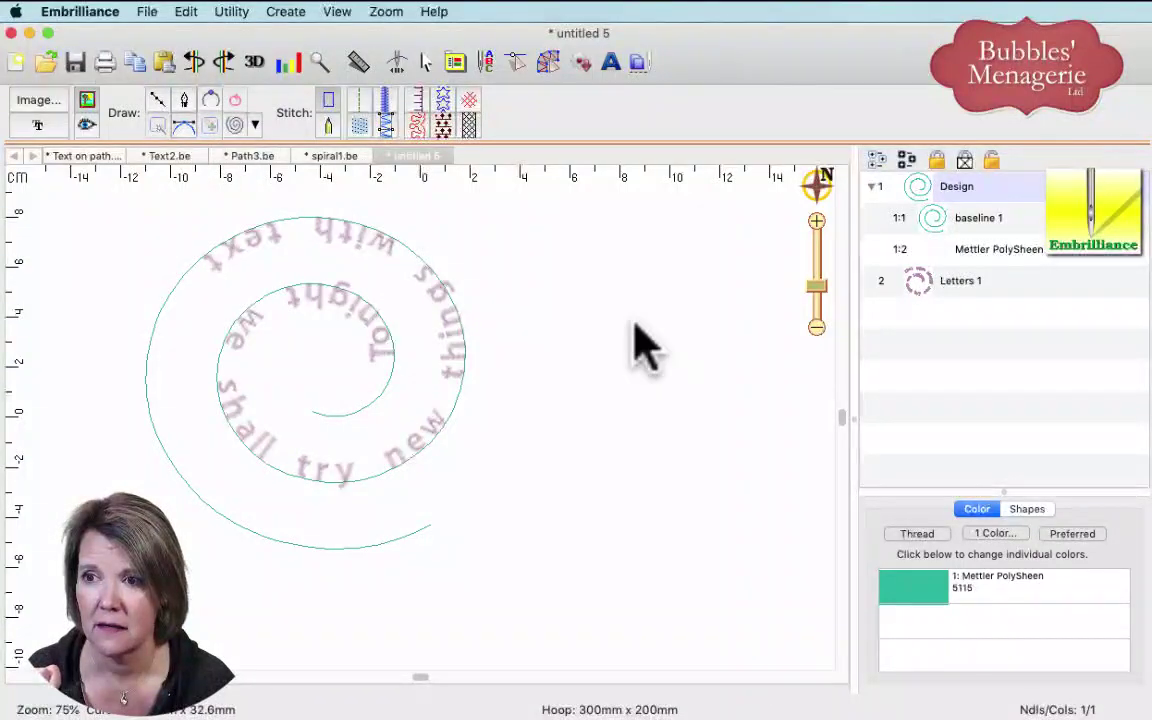
drag(560, 312, 688, 470)
drag(697, 490, 681, 463)
drag(610, 350, 676, 402)
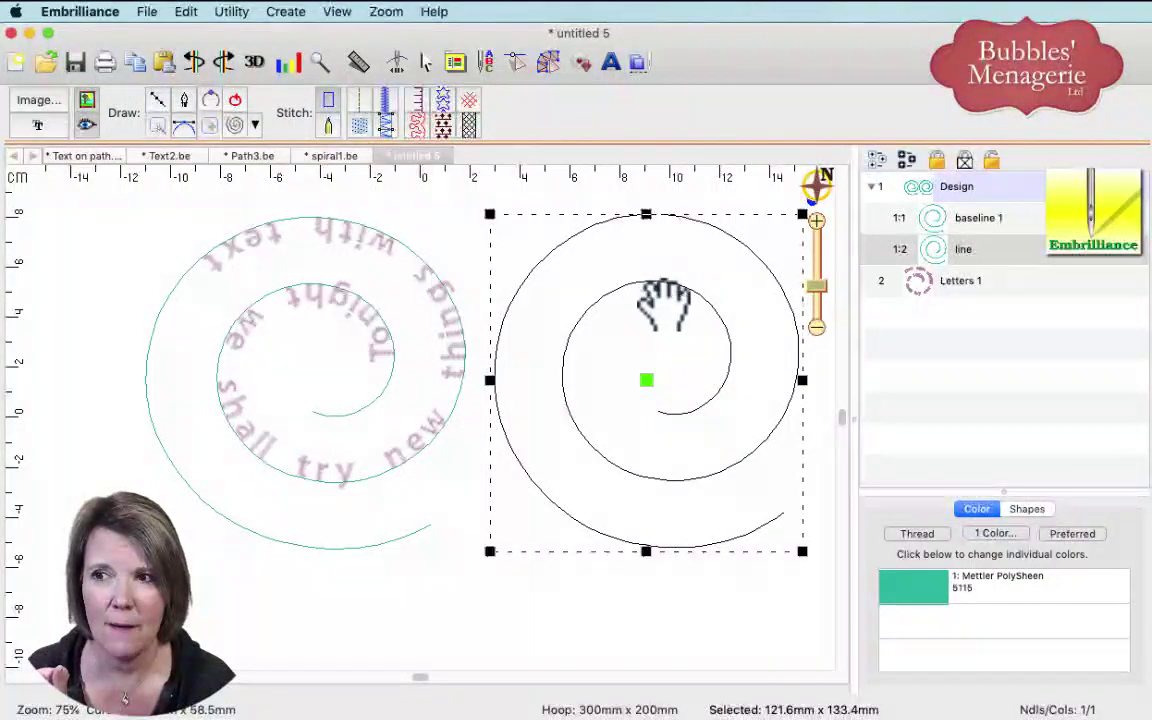
- Convert the second spiral to an editable curve
right_click(639, 283)
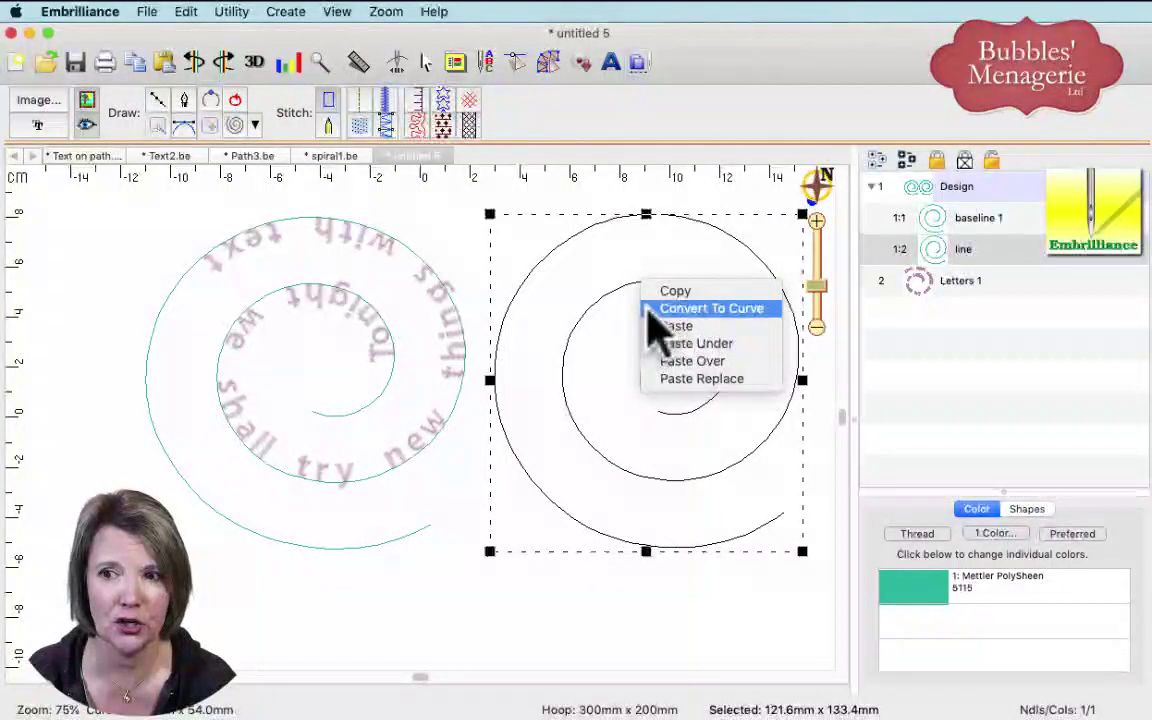
click(650, 310)
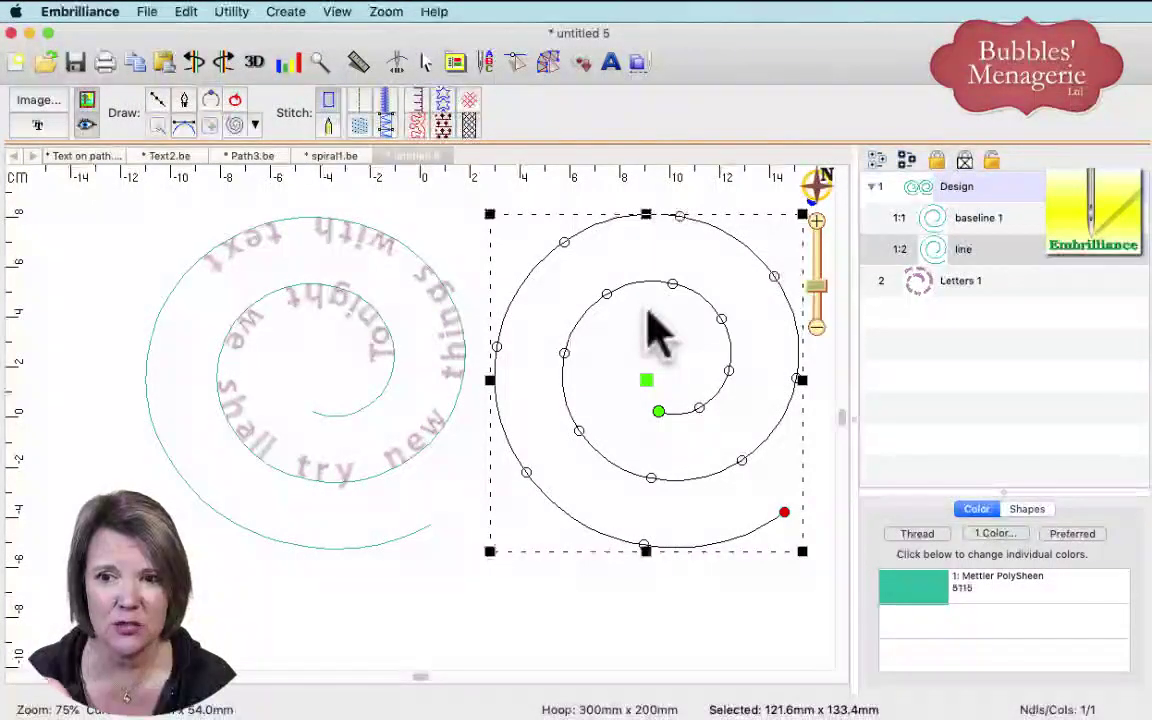
click(648, 335)
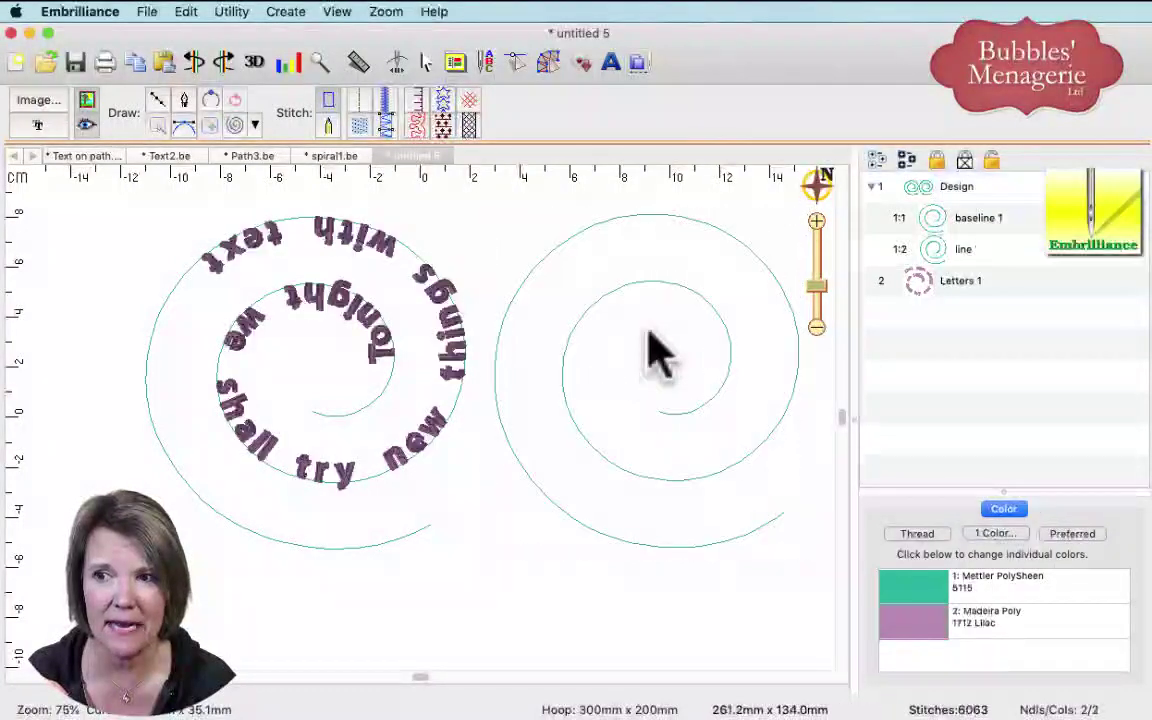
- Rename the second spiral's line object as "baseline 2"
click(661, 287)
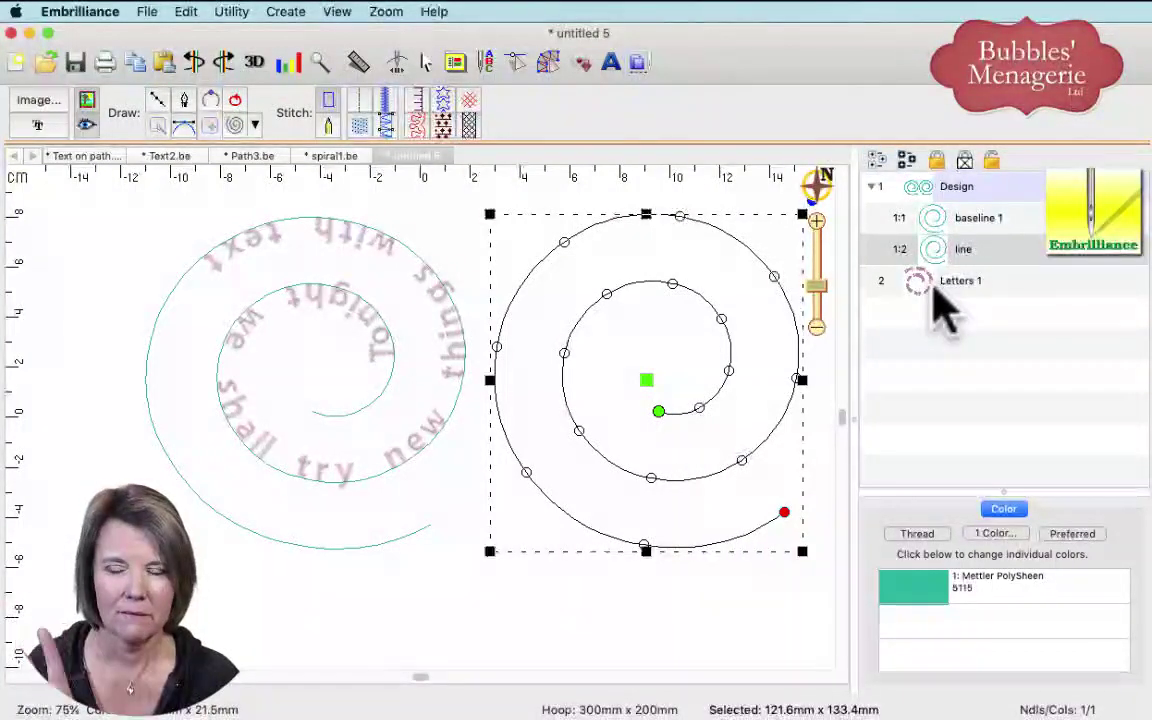
double_click(960, 250)
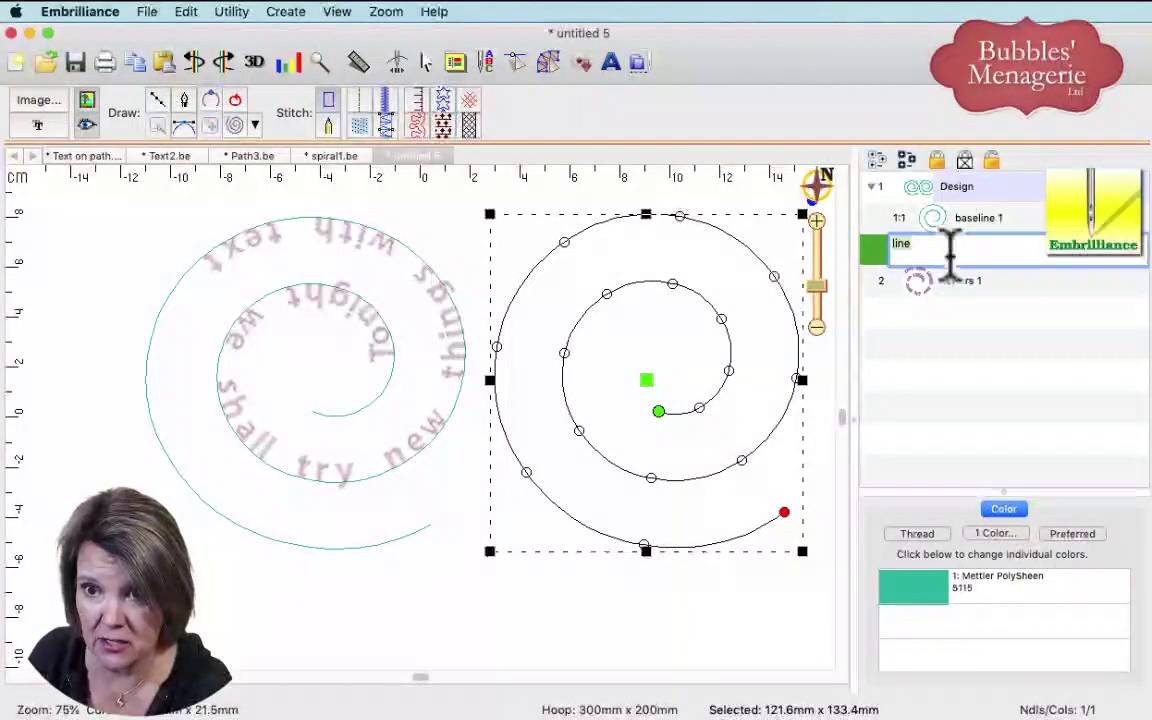
text(baseline)
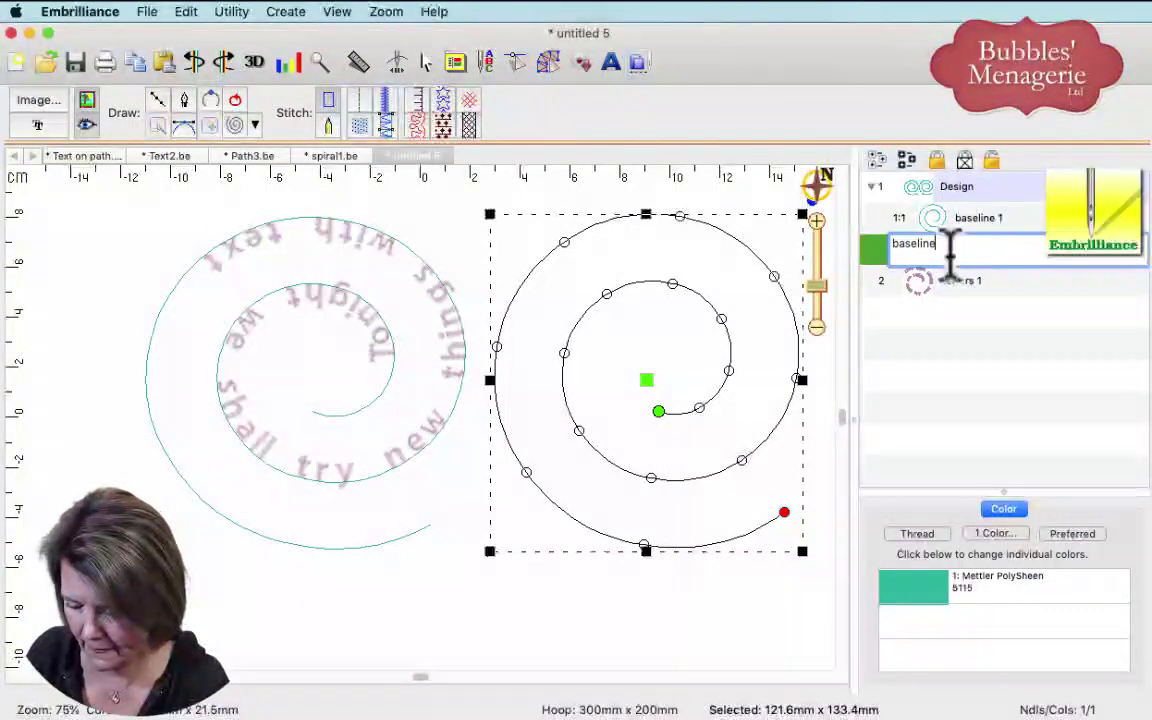
key(Return)
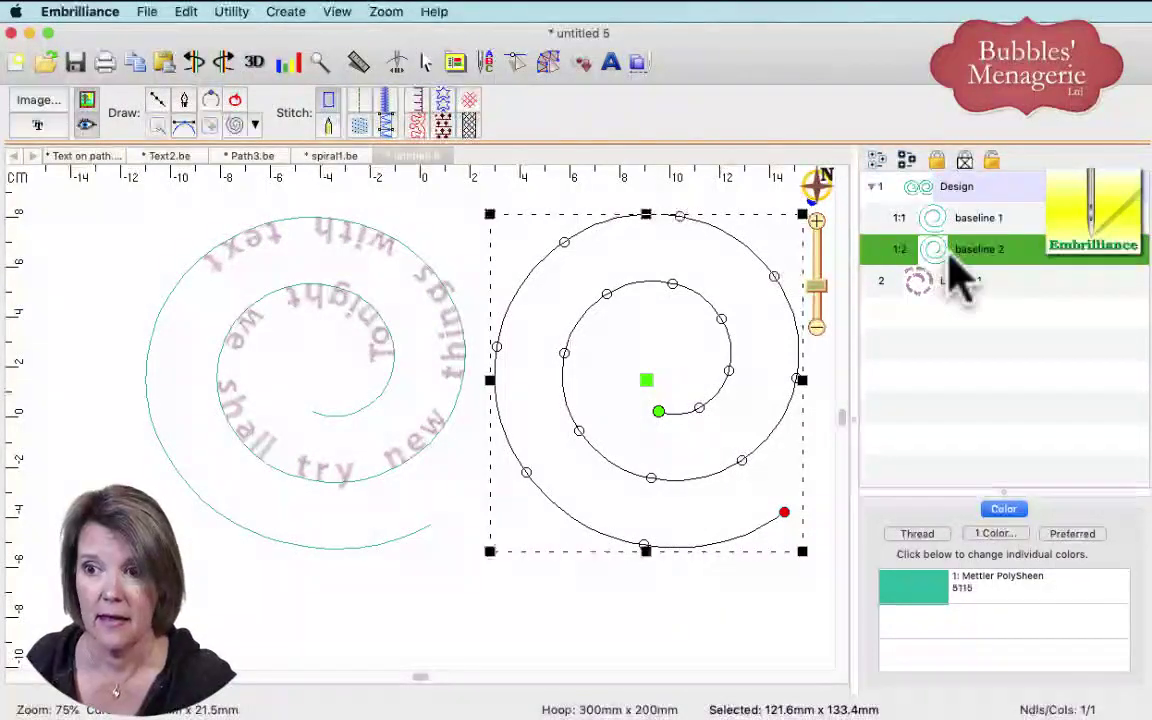
- Add Block lettering reading "How is this for a fabulous trick!" and rename it "Letters 2" to link it to baseline 2
click(611, 63)
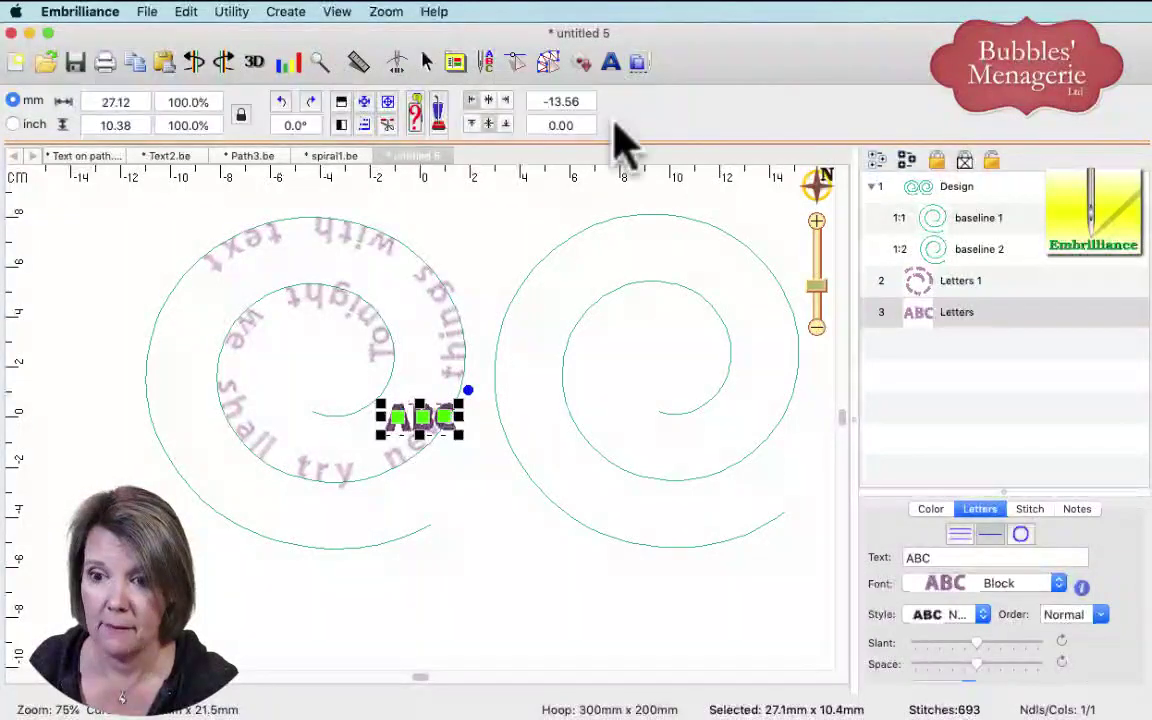
click(933, 560)
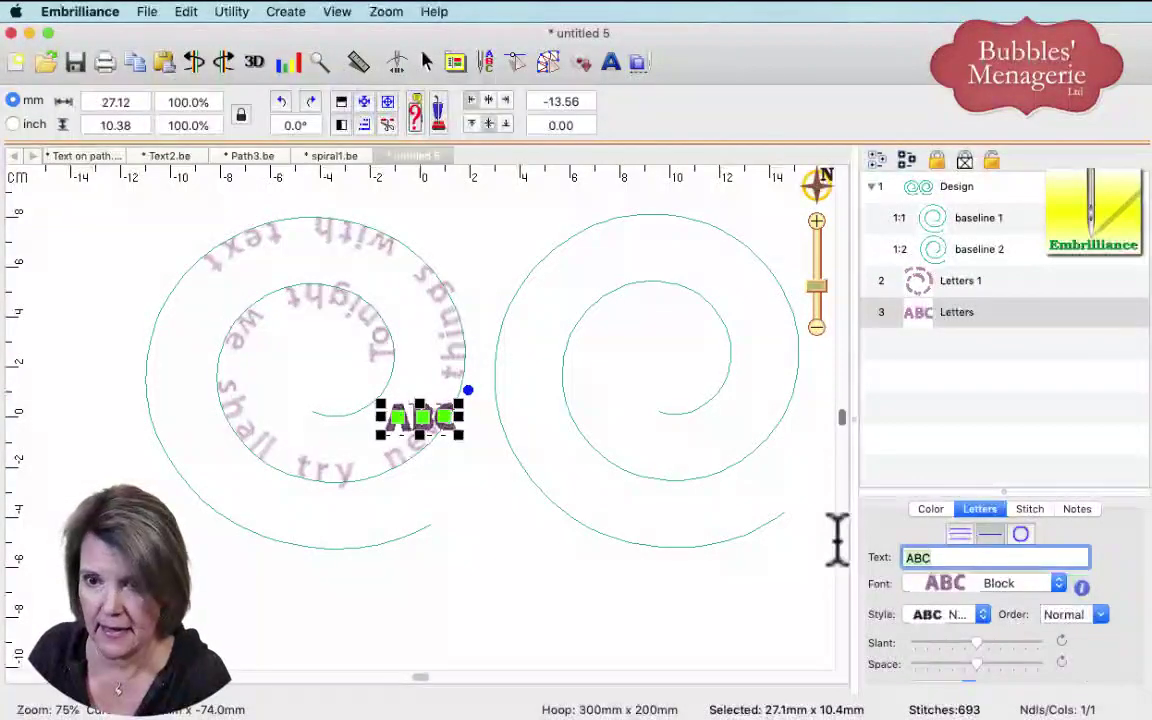
text(Ho)
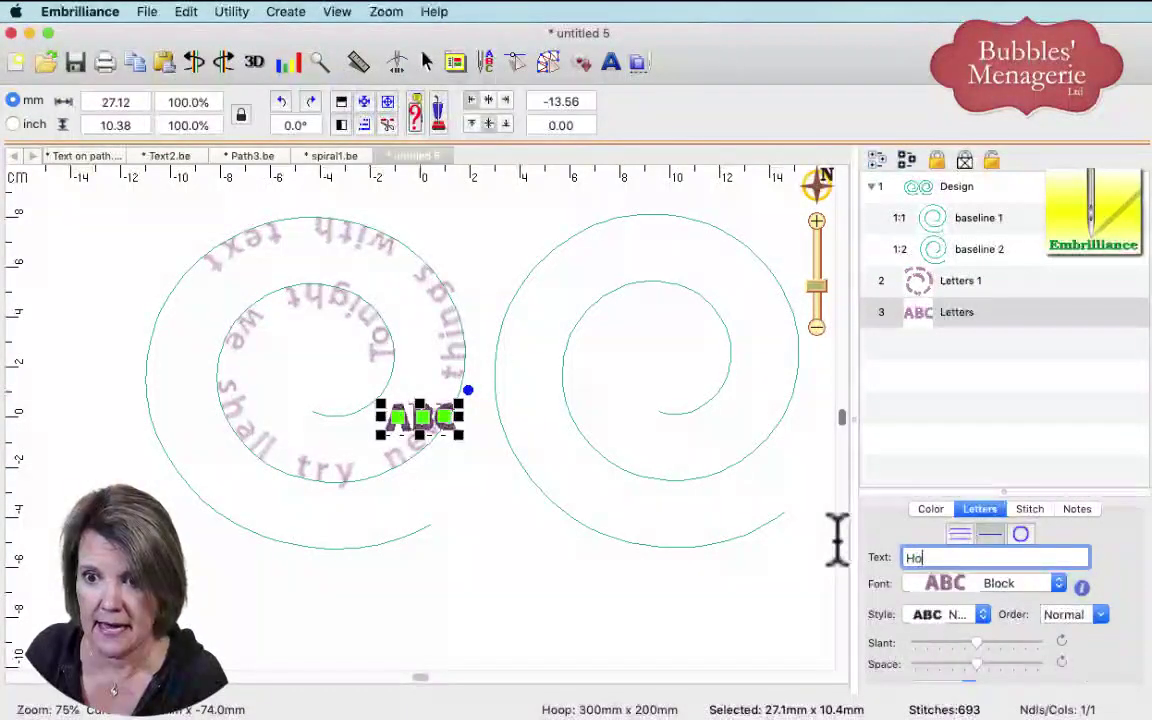
text(w is this for)
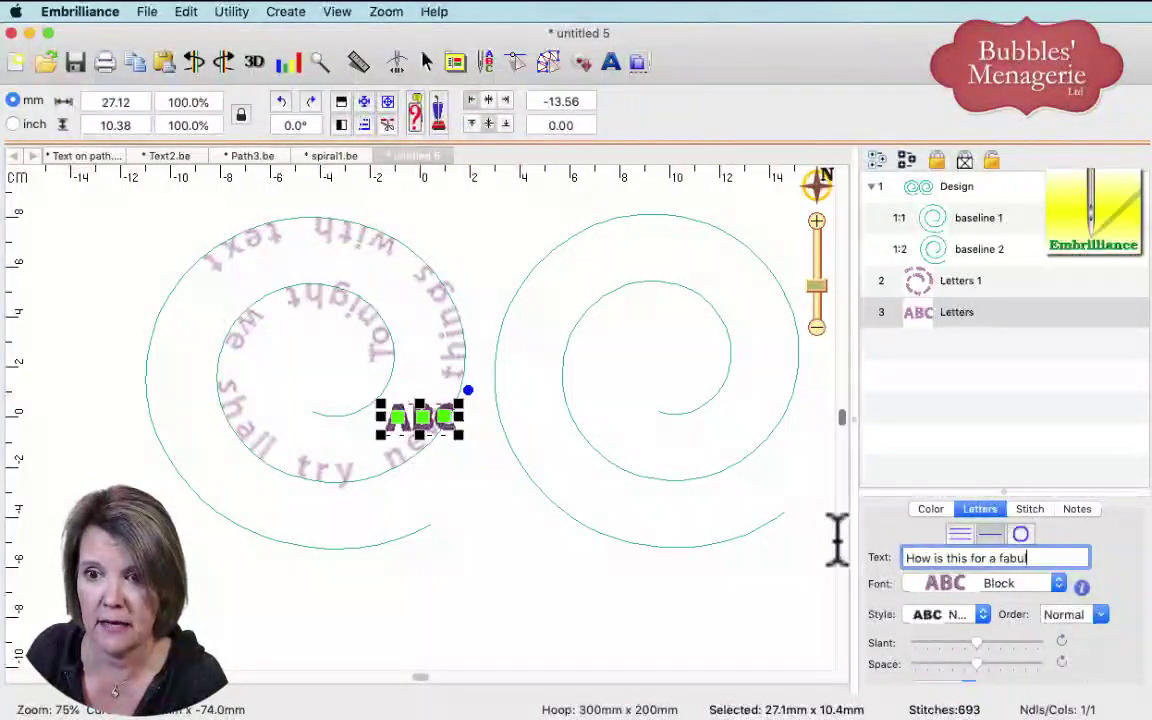
text(a fabulous trick!)
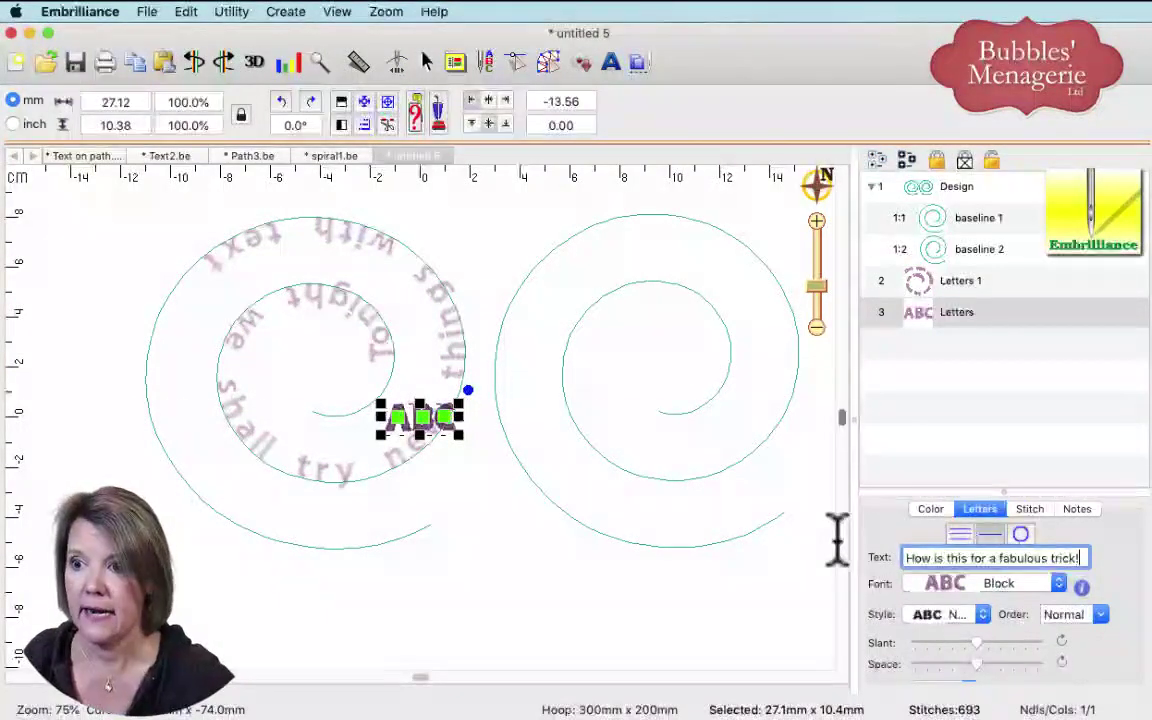
key(Return)
double_click(988, 313)
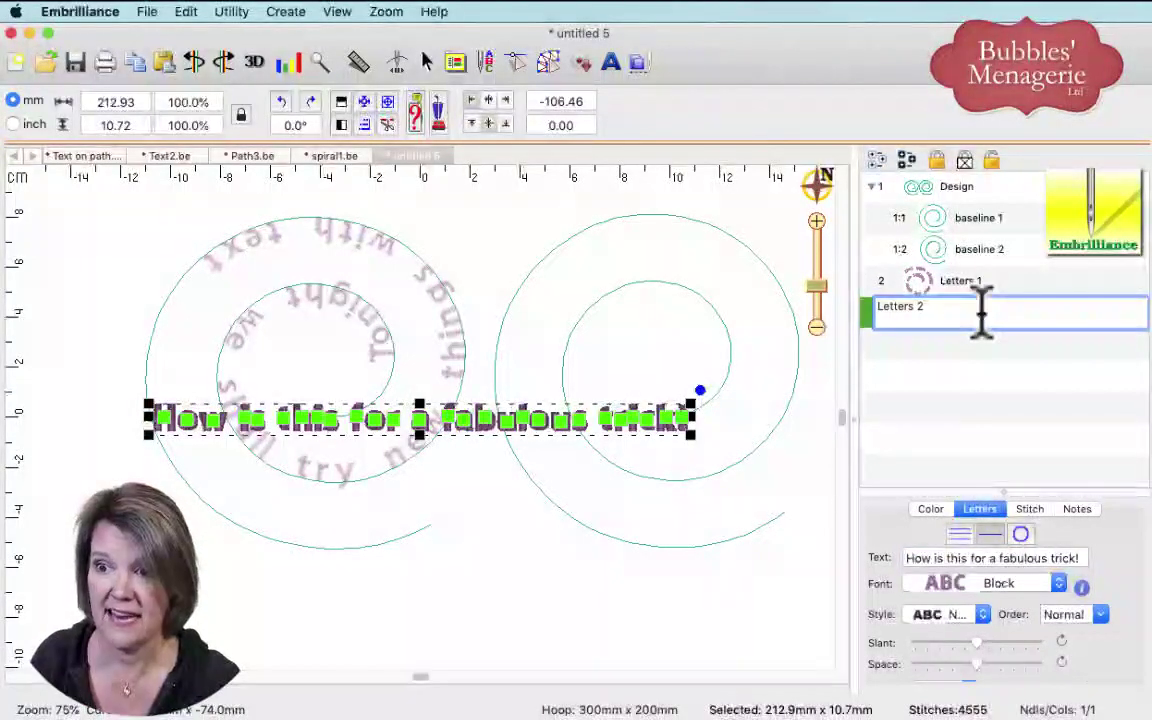
key(Return)
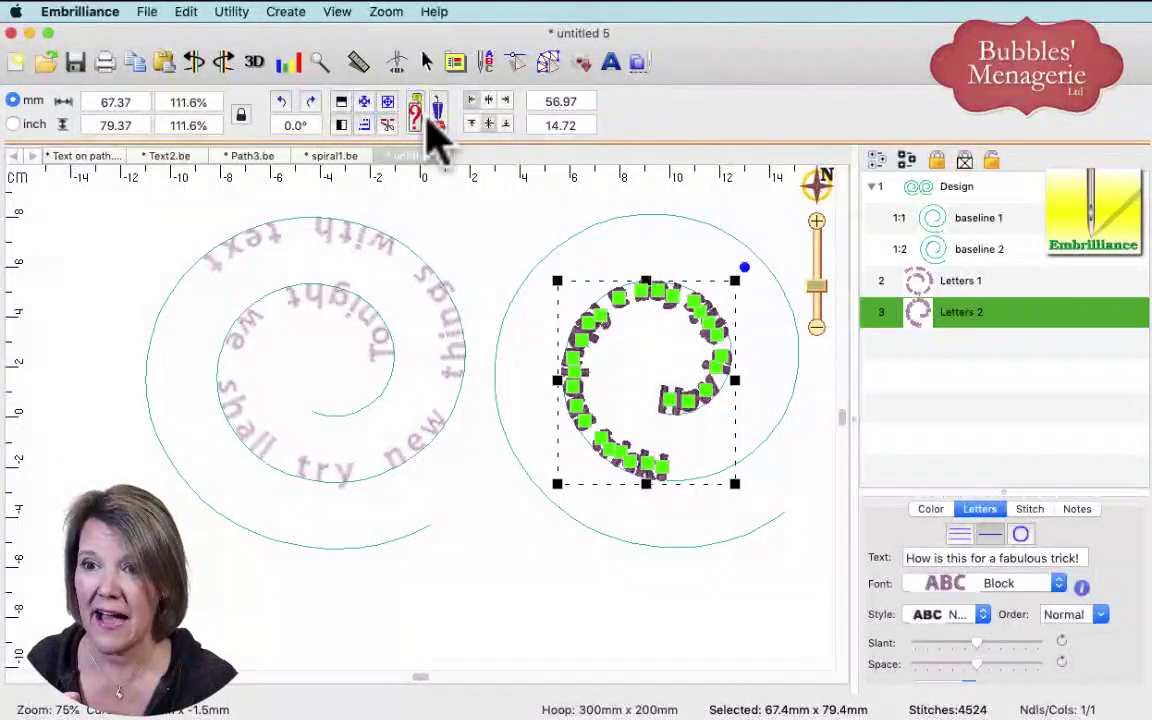
- Reverse the points of the baseline 2 curve so that it starts at the spiral's outer end
click(610, 233)
click(606, 221)
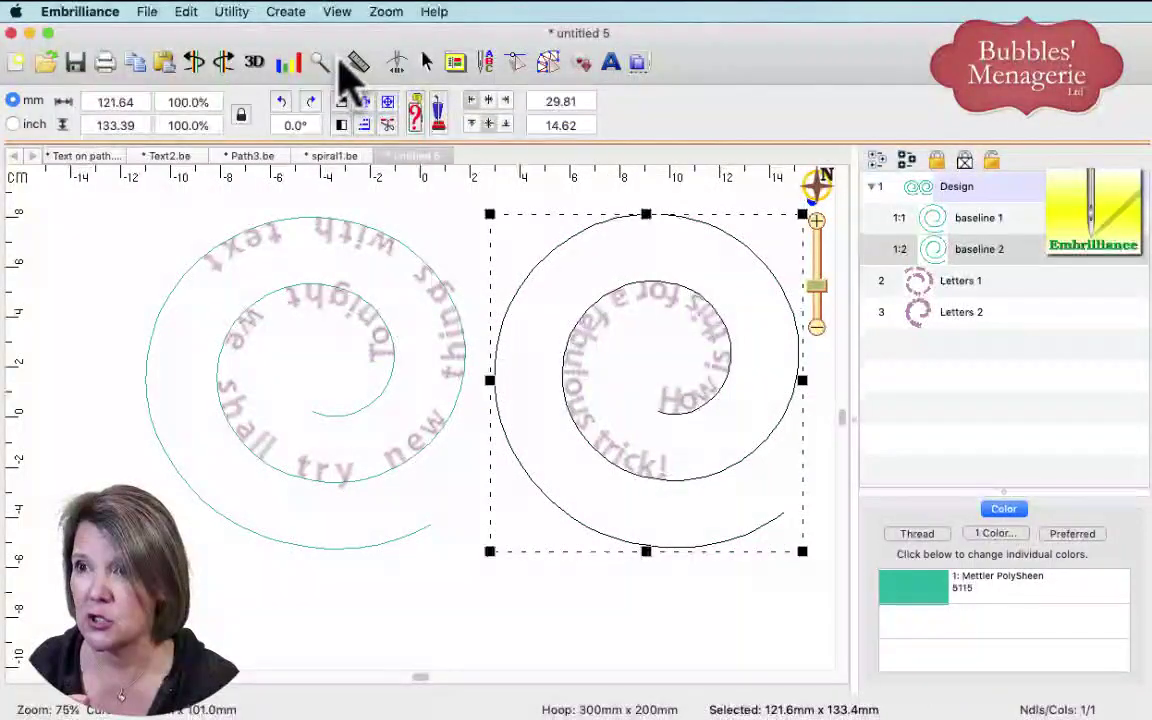
click(550, 62)
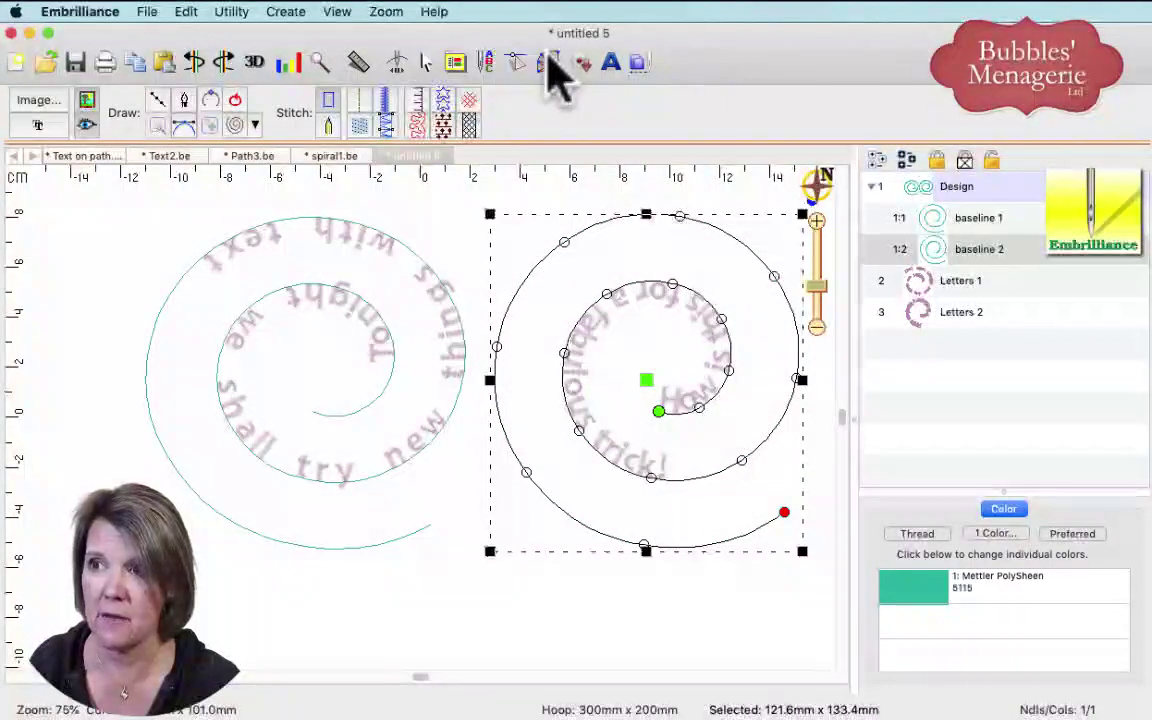
click(292, 12)
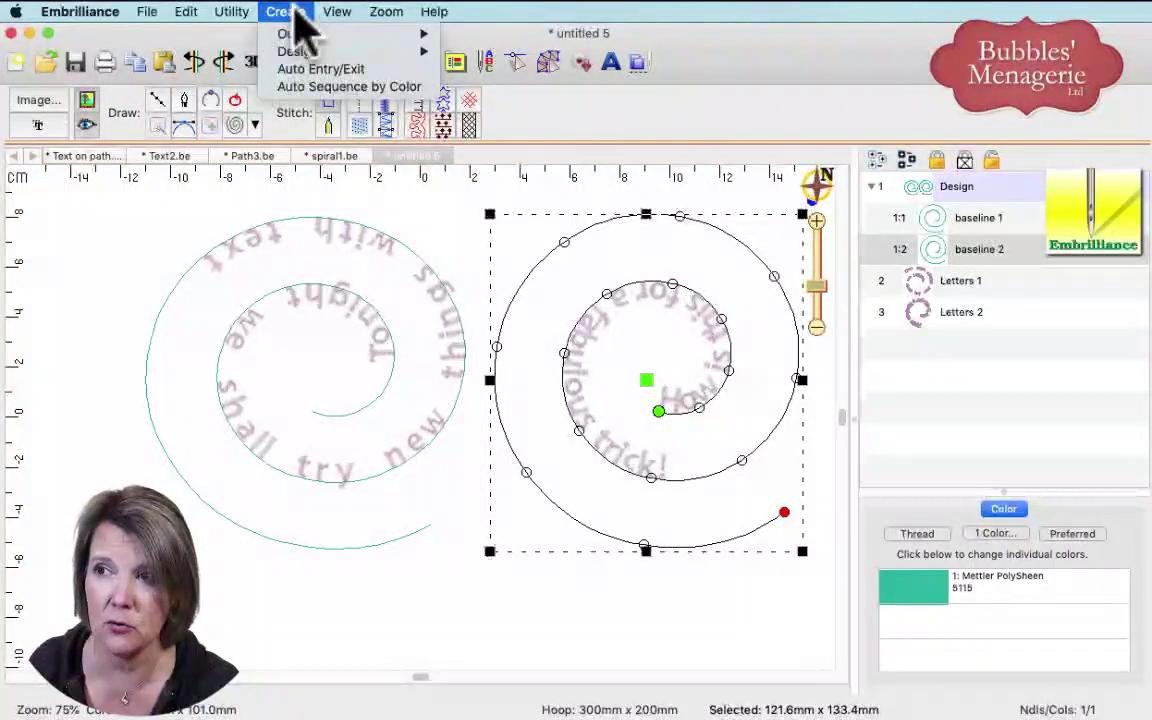
mouse_move(288, 31)
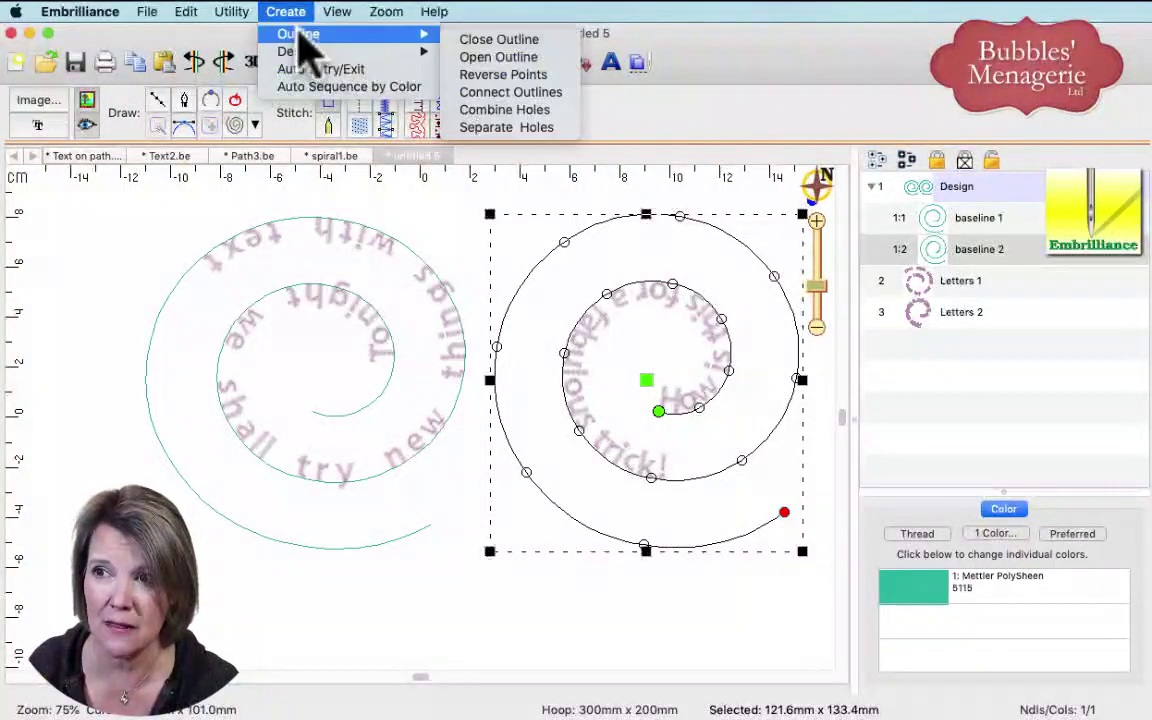
click(470, 80)
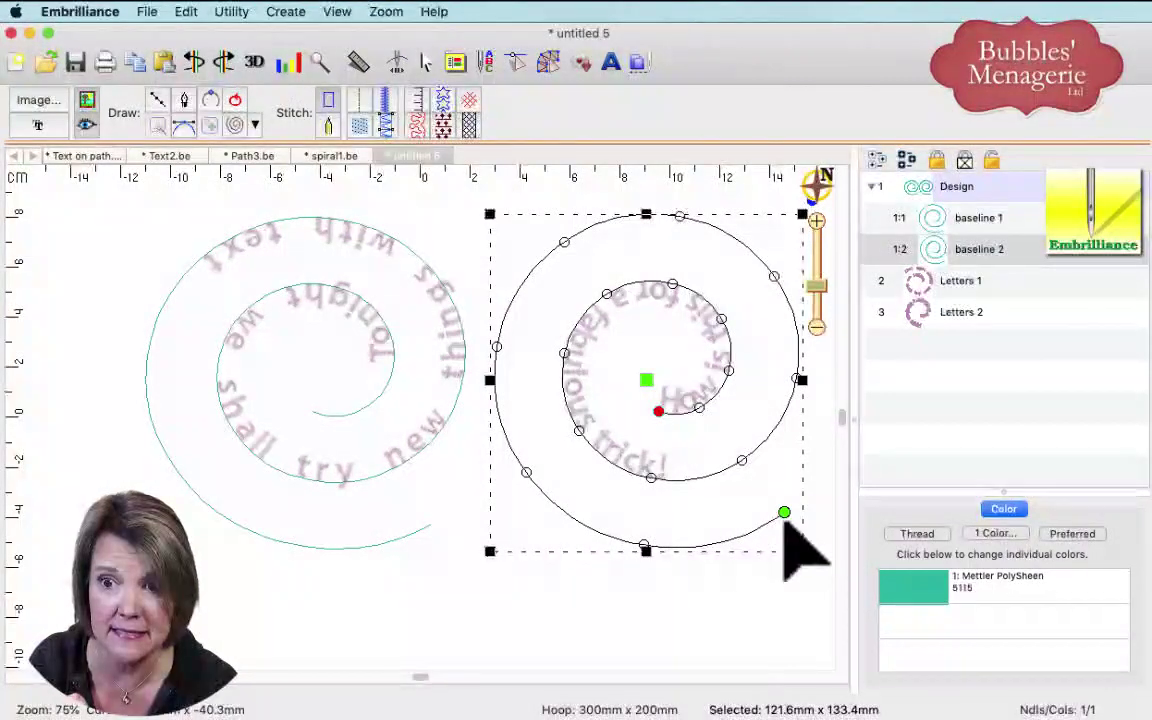
click(762, 573)
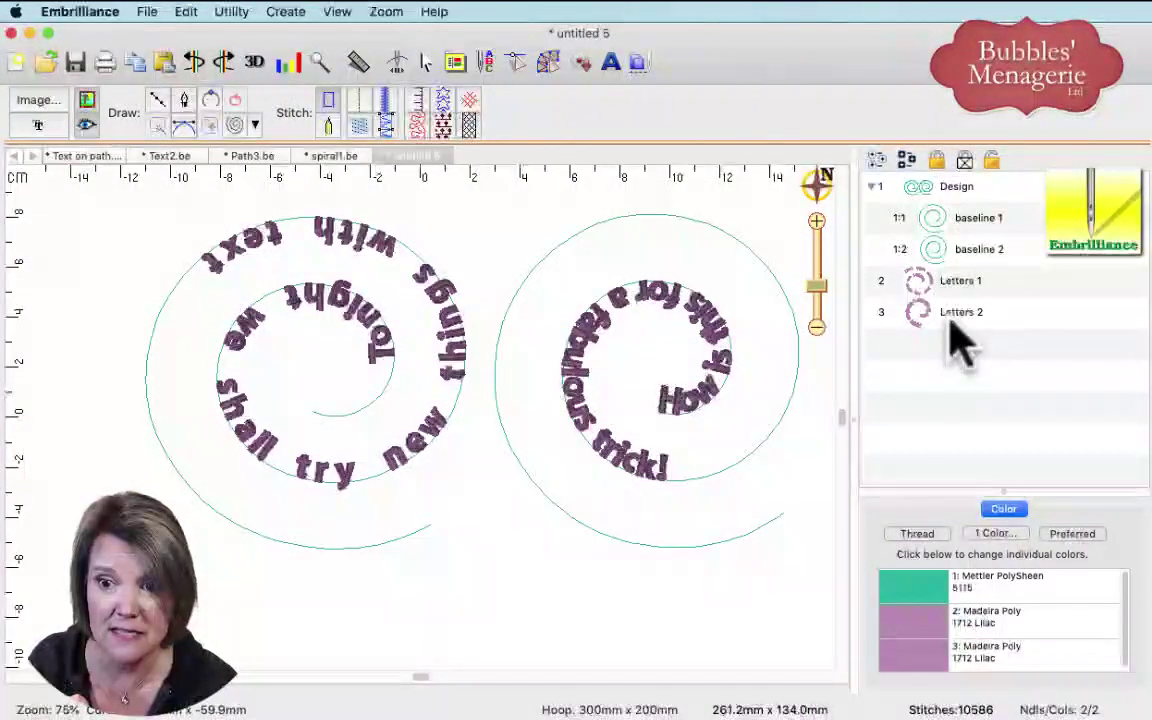
- Reapply the unchanged text of Letters 2 so the lettering regenerates along the reversed baseline
click(955, 316)
click(1080, 558)
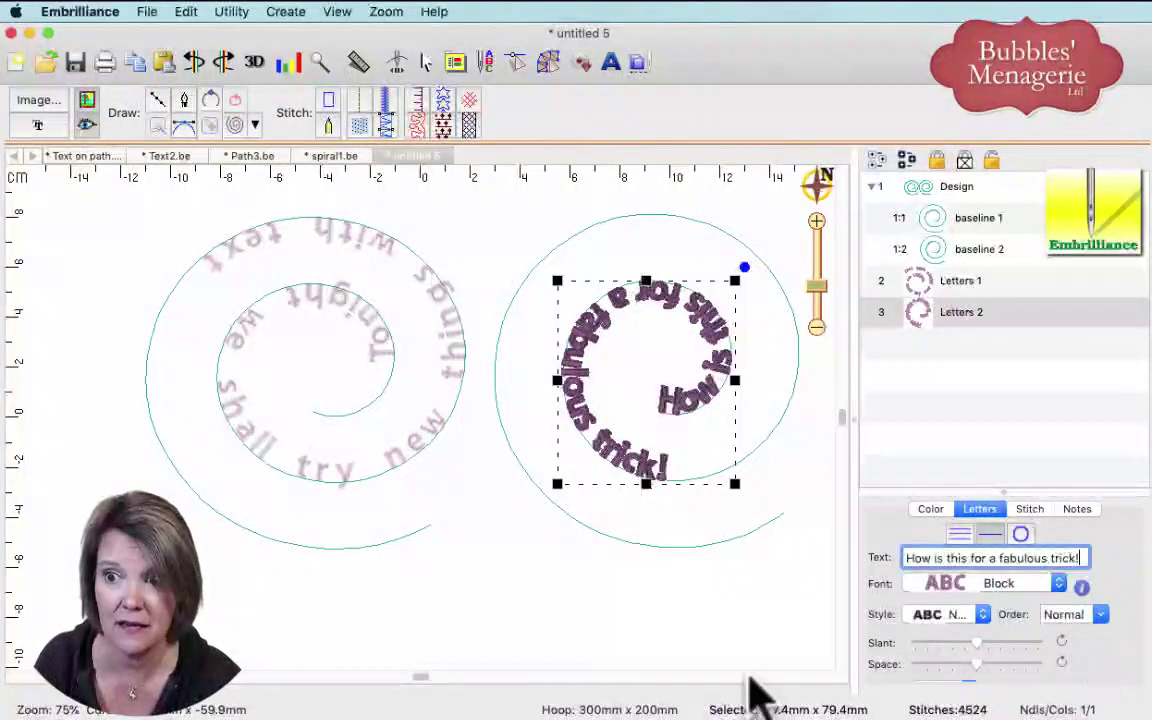
key(Return)
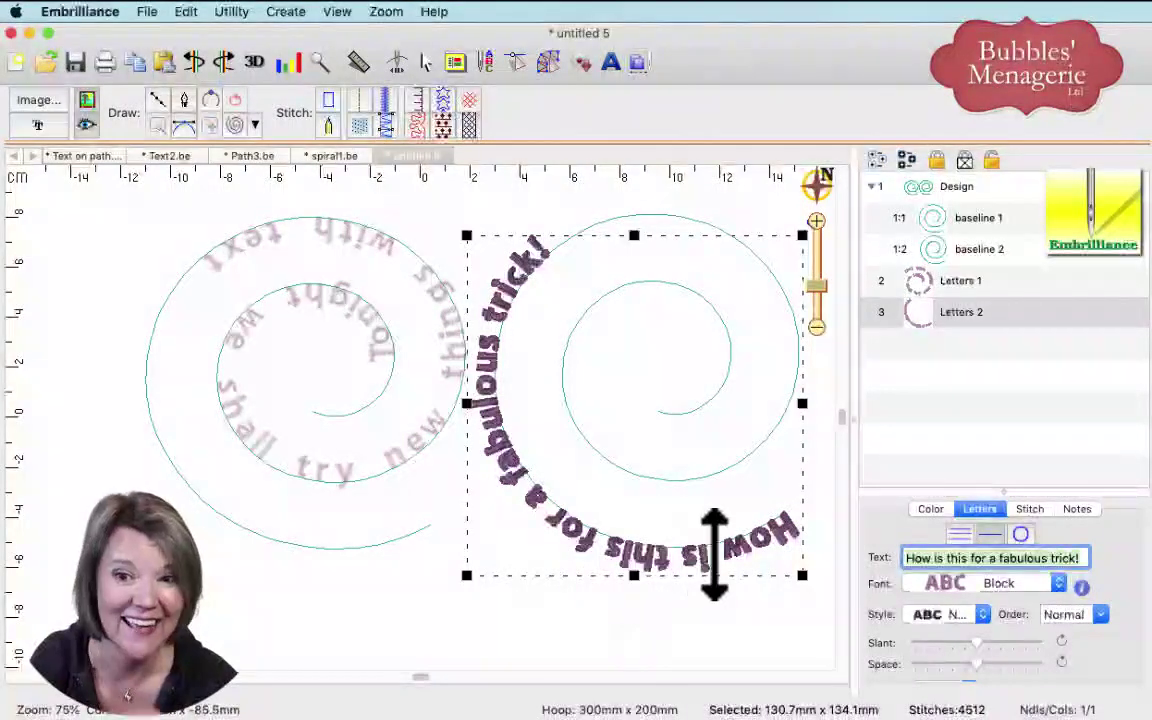
- Slide the Letters 2 text inward along its spiral by the first letter so it starts at the lower part of the inner turn
click(763, 548)
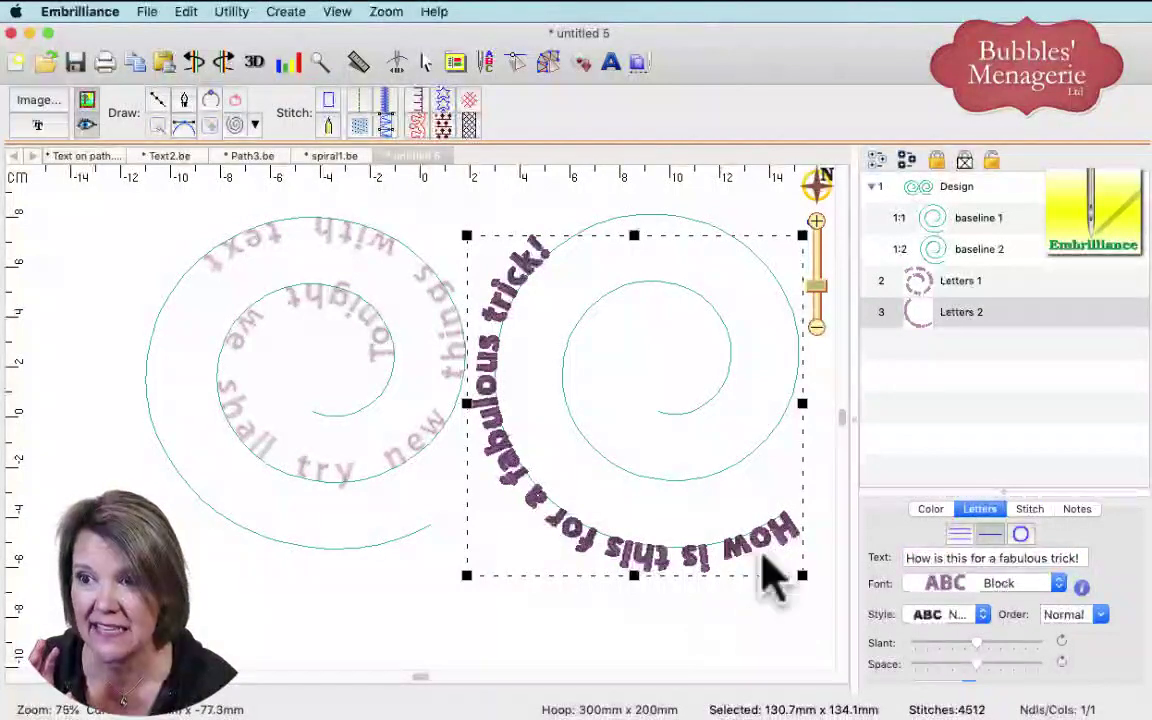
click(765, 600)
click(424, 61)
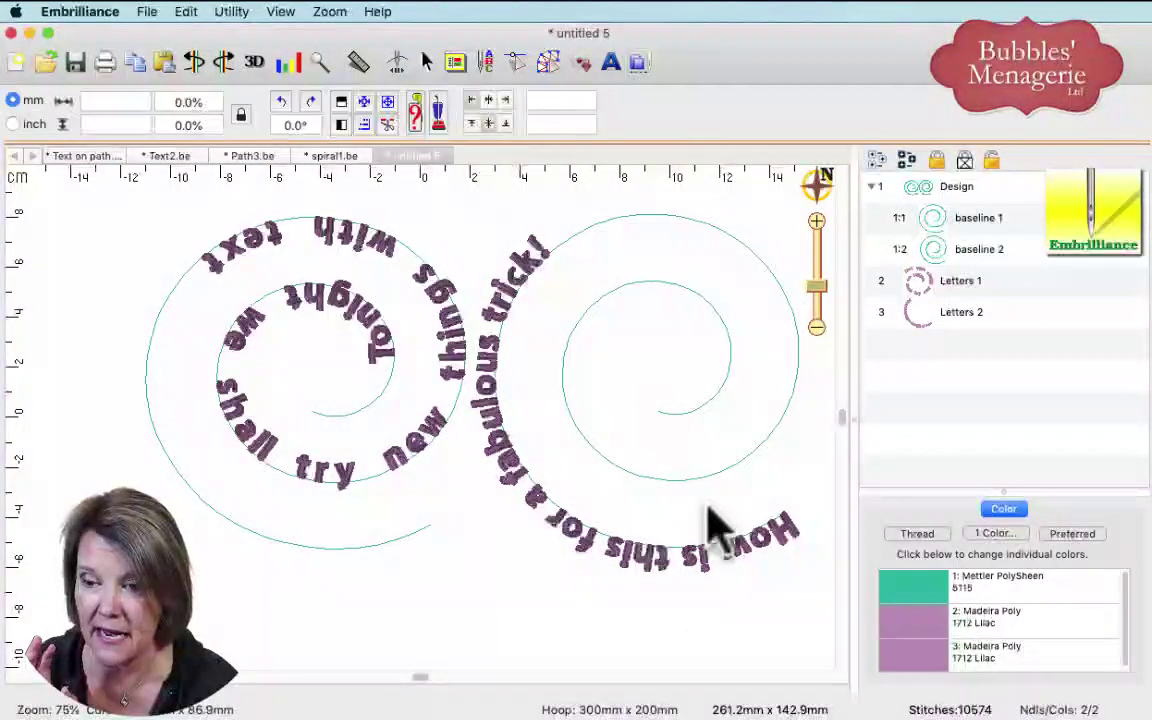
click(785, 545)
click(781, 548)
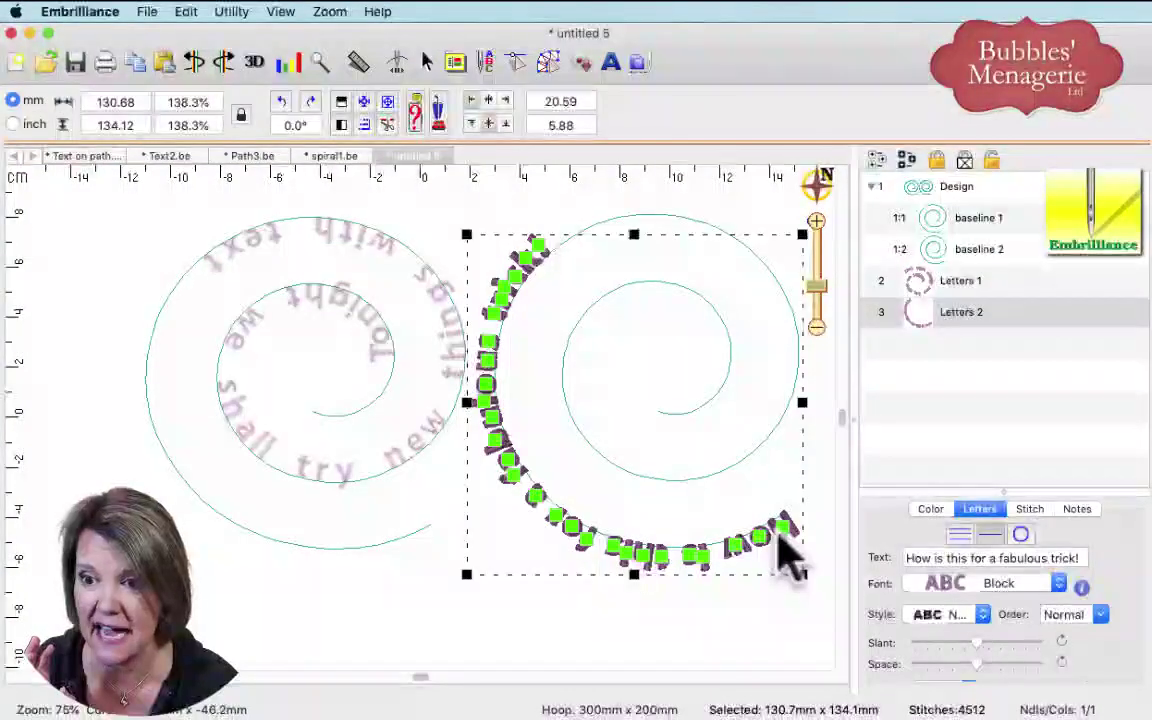
click(785, 550)
drag(778, 540, 691, 512)
click(700, 617)
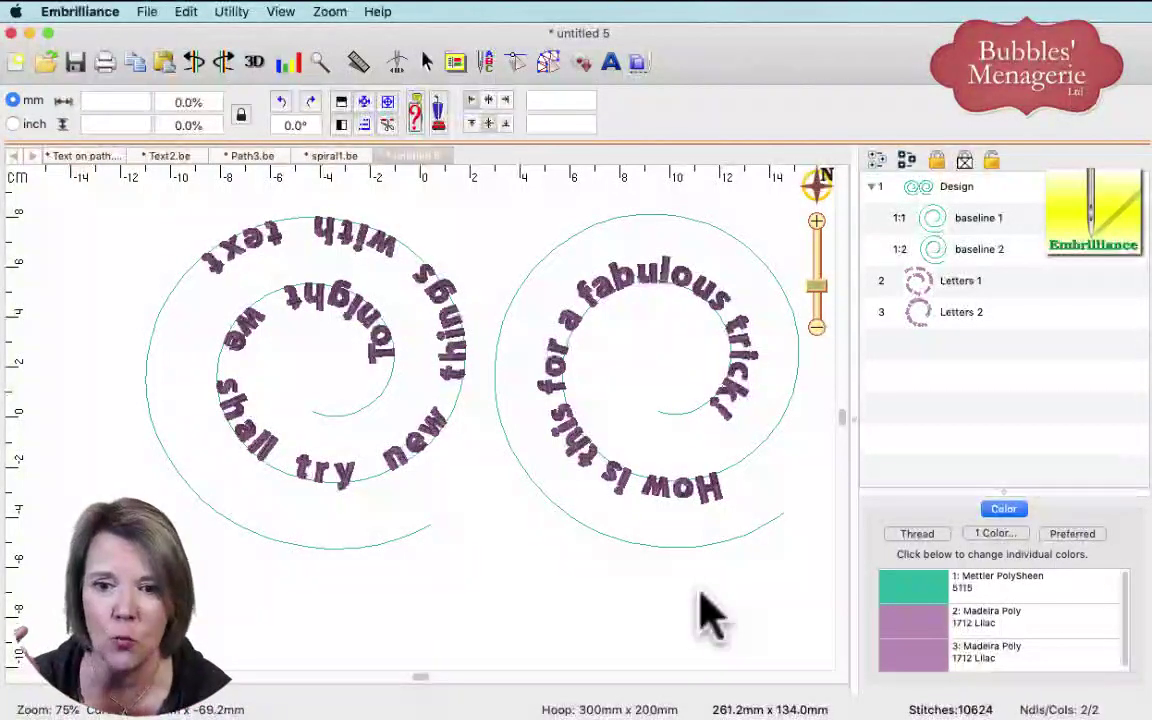
- Examine baseline 2's start and end points in Create mode and the command for reversing its points
click(668, 549)
click(670, 552)
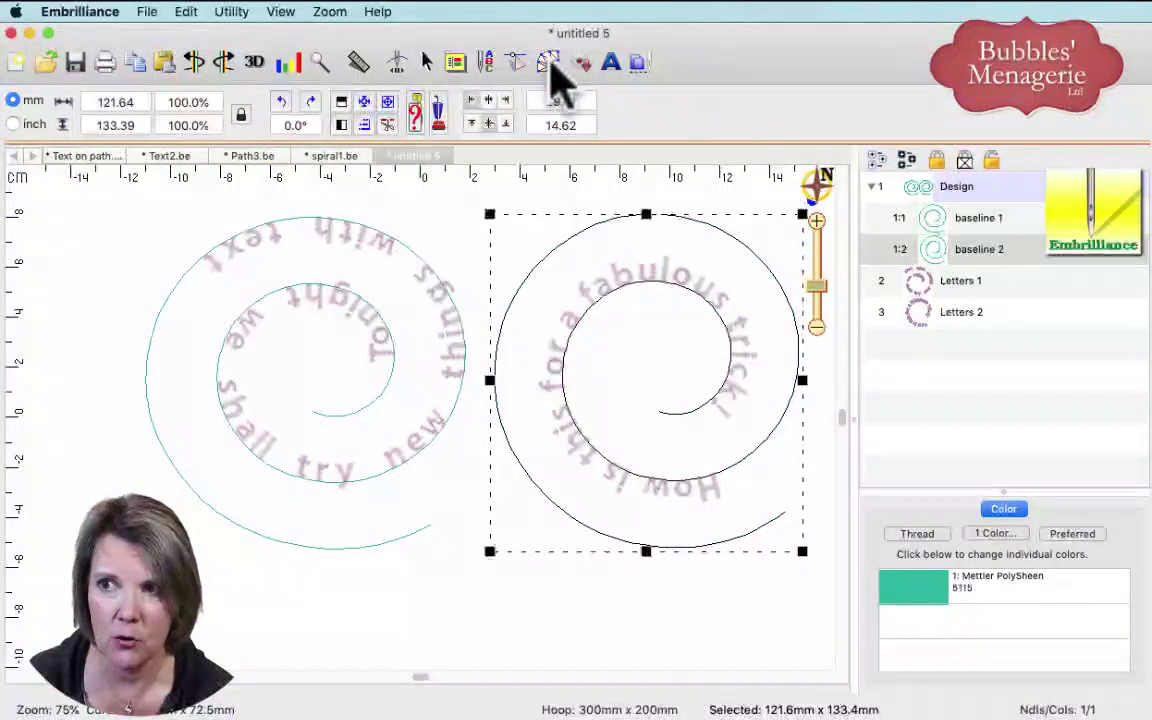
double_click(582, 234)
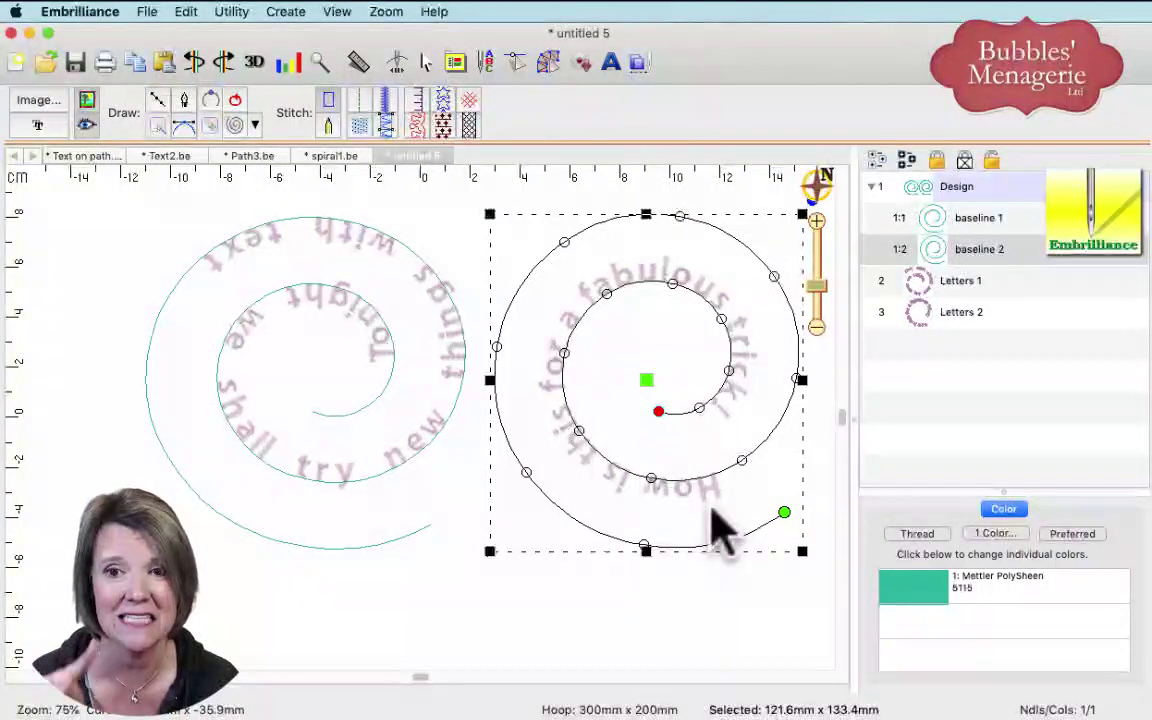
click(286, 11)
mouse_move(295, 40)
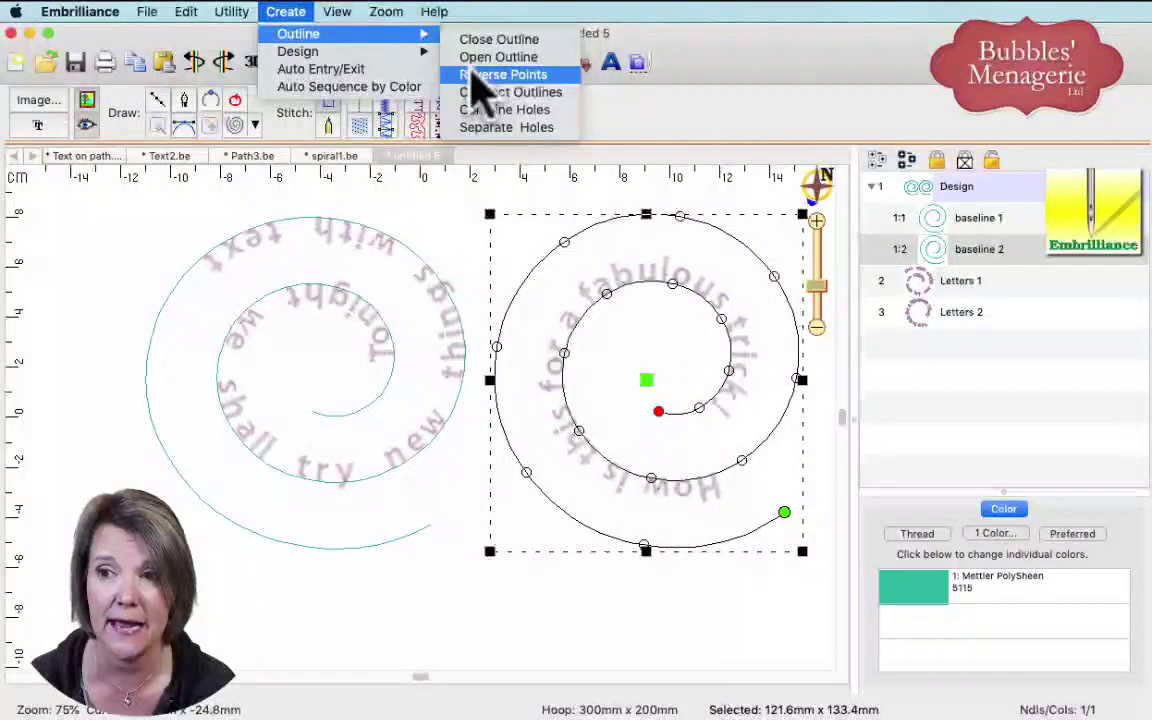
click(595, 492)
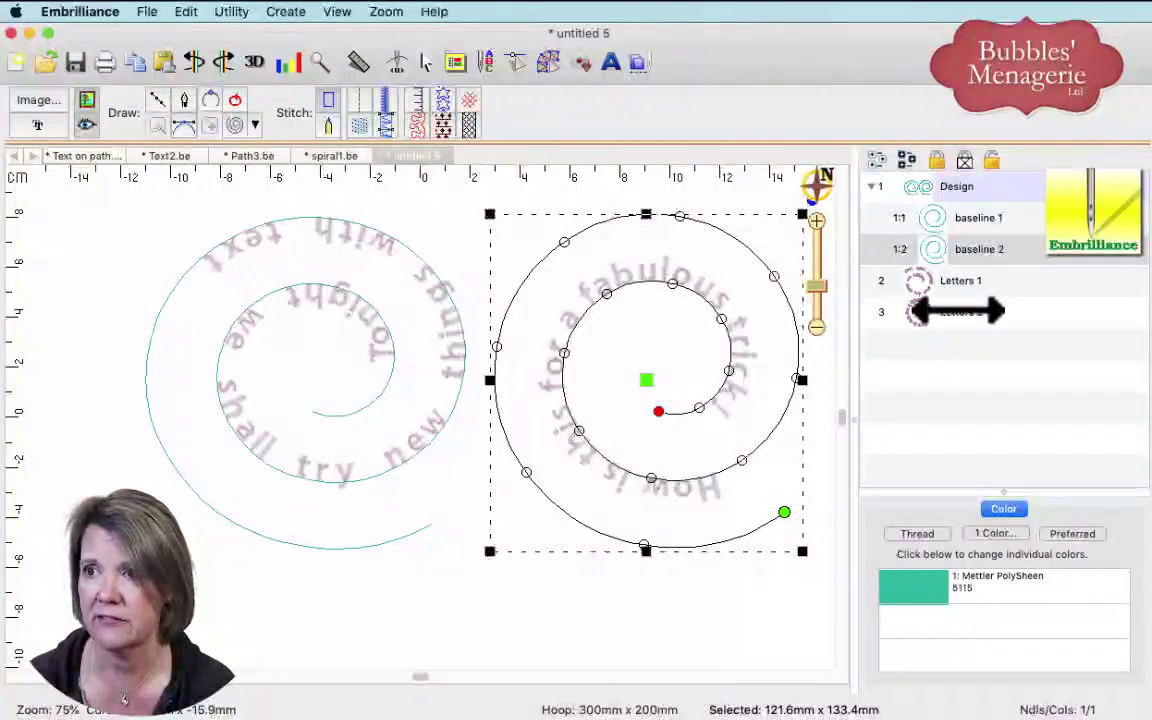
- Select Letters 2 and enlarge the lettering proportionally in two stages to about 191%
key(Tab)
click(425, 64)
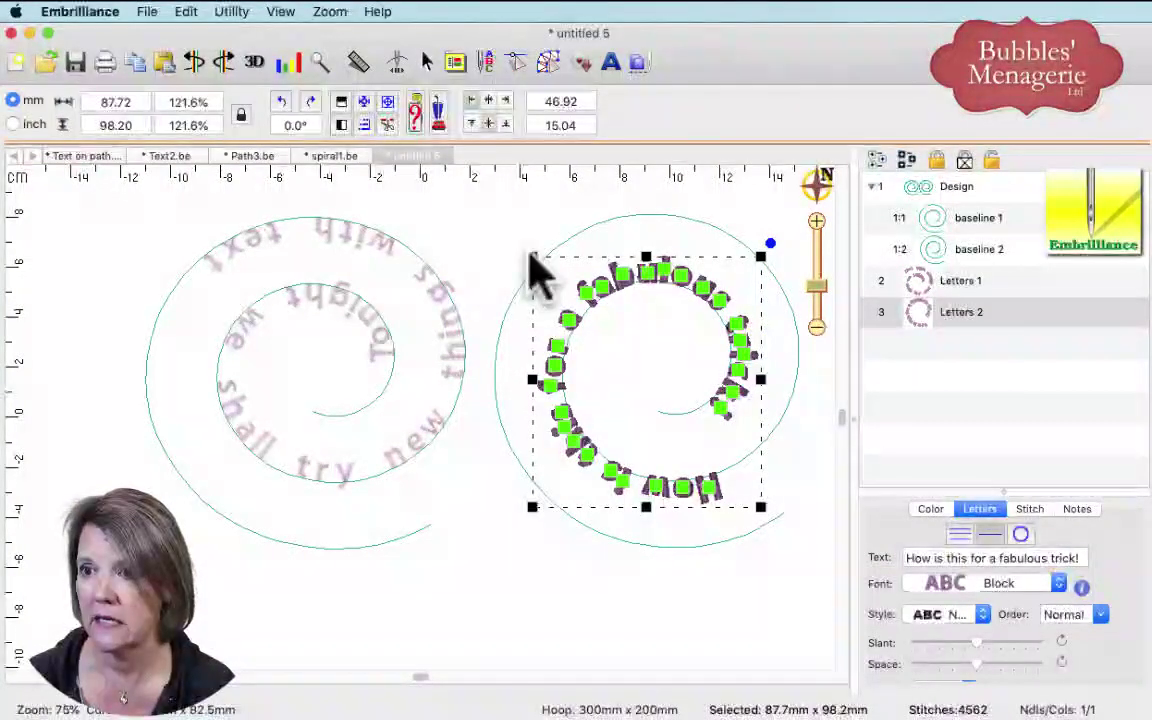
drag(531, 257, 465, 207)
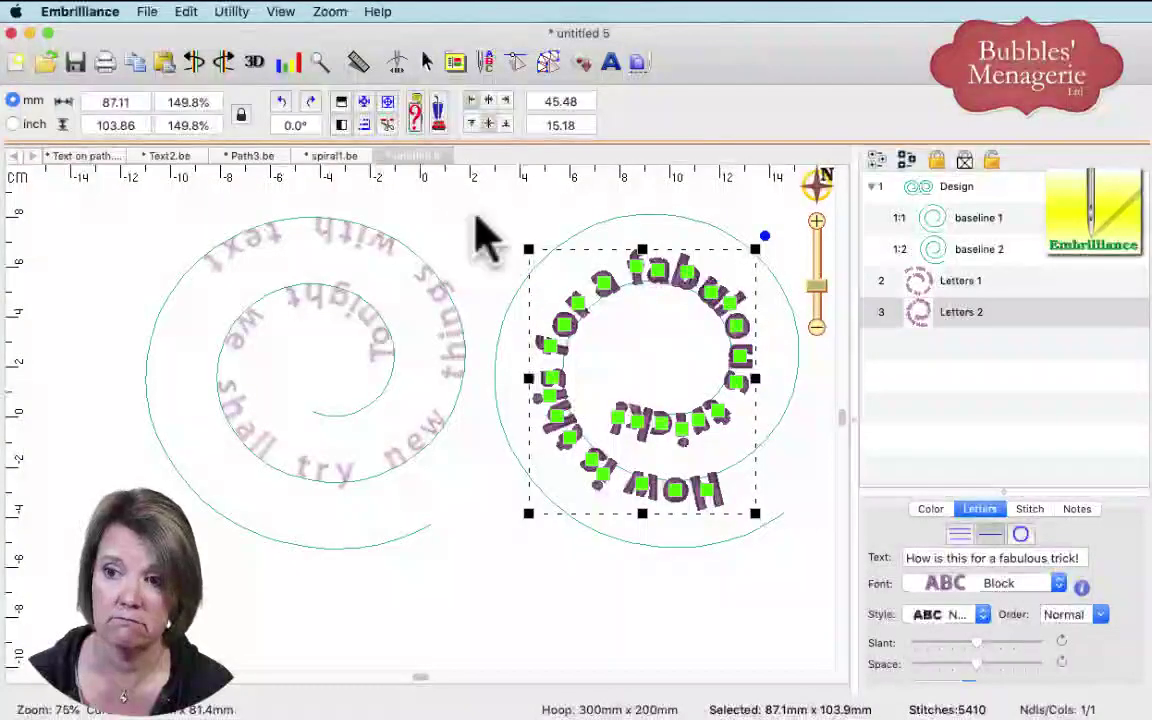
drag(755, 513, 786, 589)
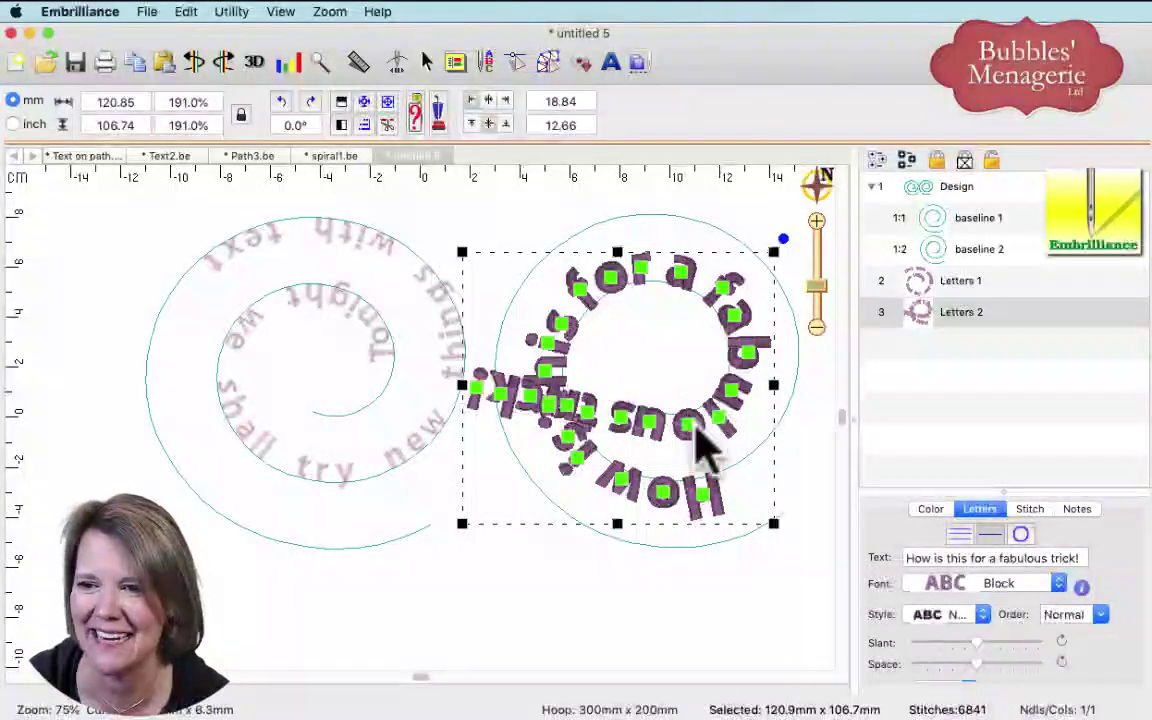
- Slide the enlarged Letters 2 text back along the spiral by its first letter so it starts on the outer turn
click(707, 512)
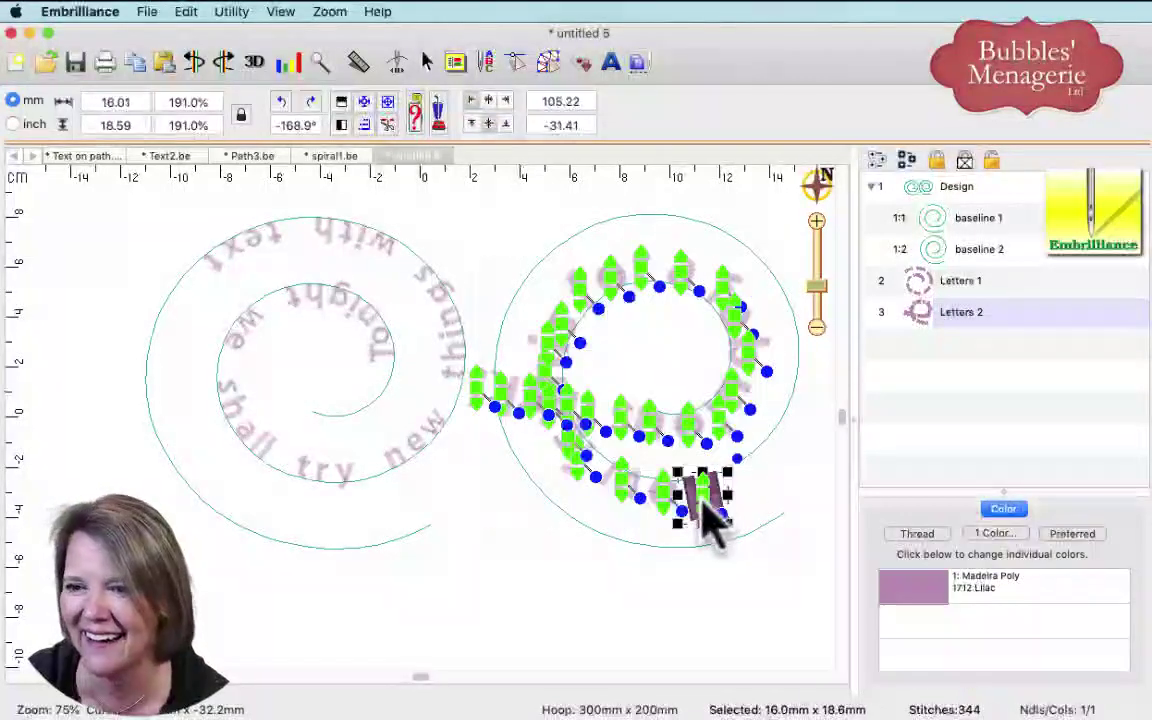
drag(707, 520, 796, 340)
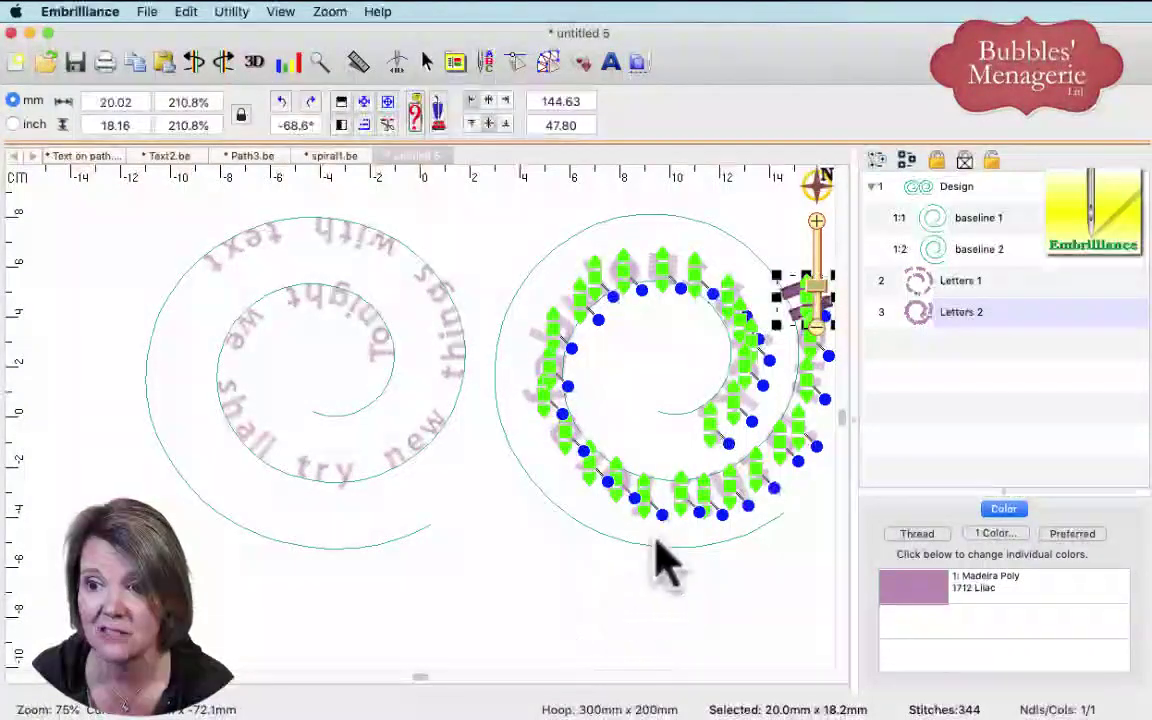
click(673, 505)
click(760, 495)
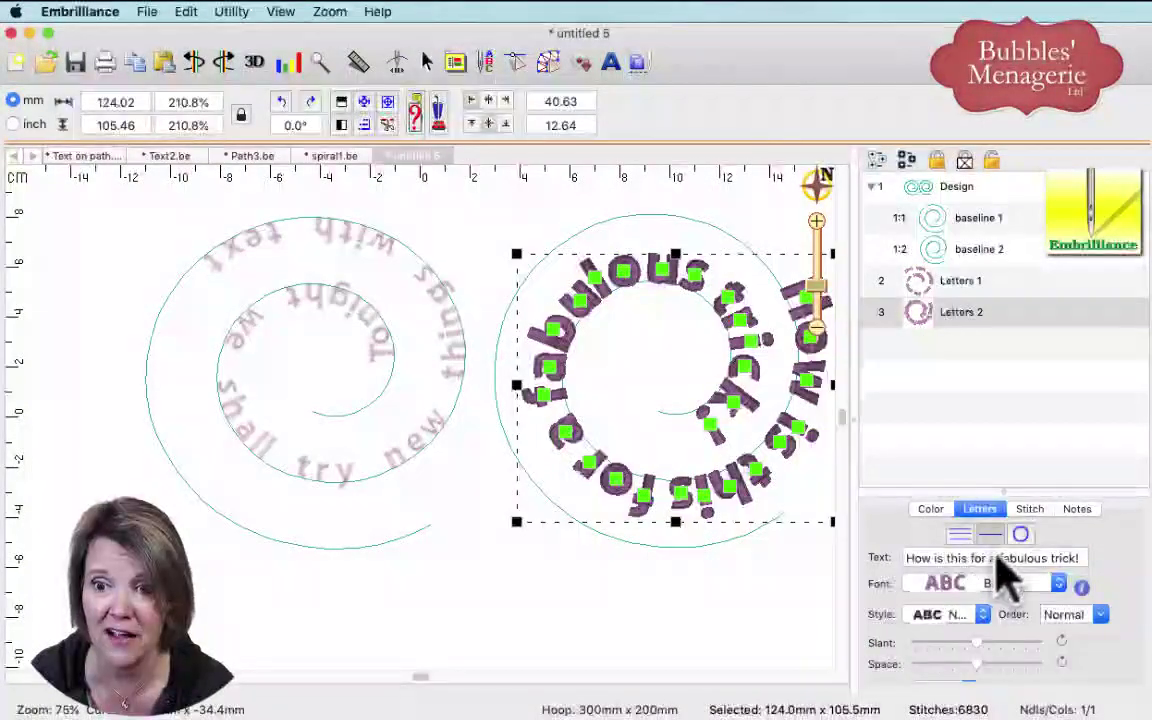
- Change the Letters 2 font to Brand Iron and slide the text inward along the spiral by its first letter
click(1008, 598)
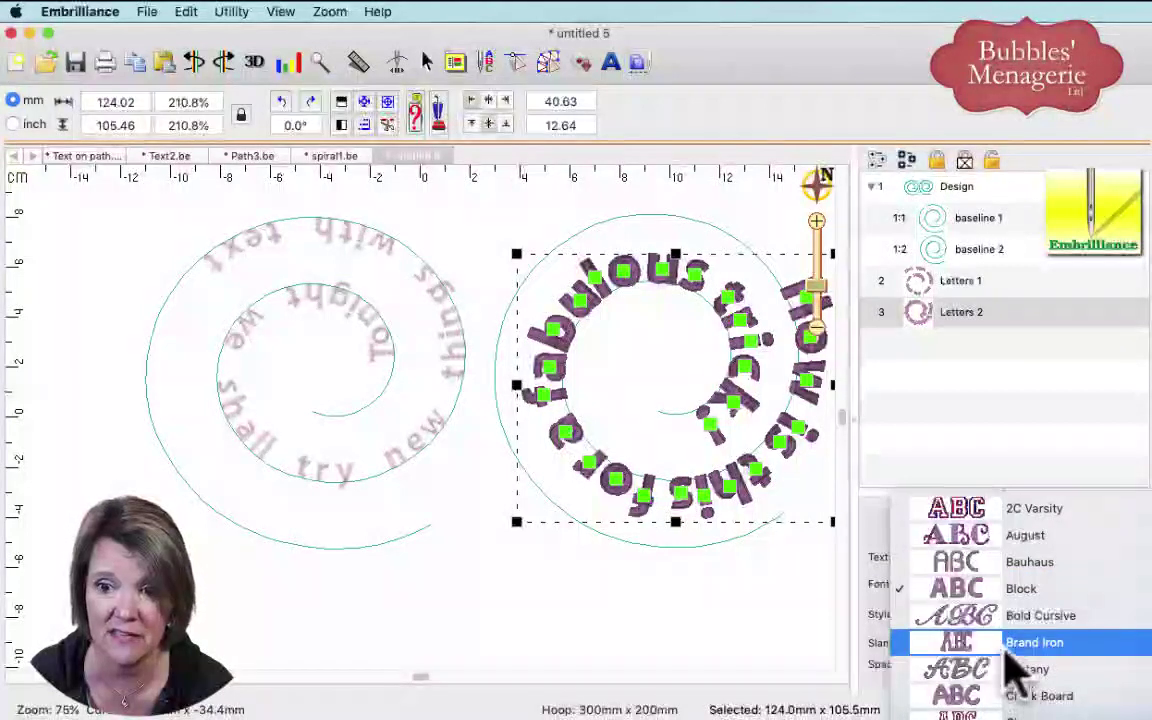
key(Escape)
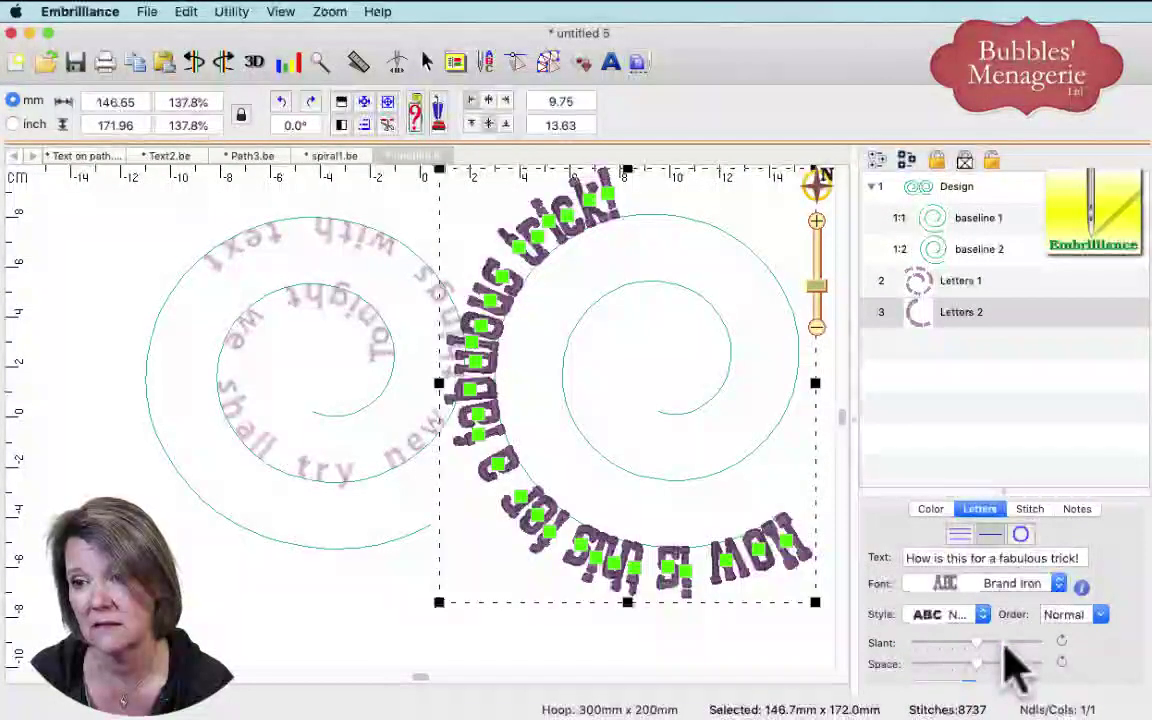
click(787, 537)
mouse_move(787, 537)
mouse_down()
mouse_move(795, 585)
mouse_move(784, 528)
mouse_up()
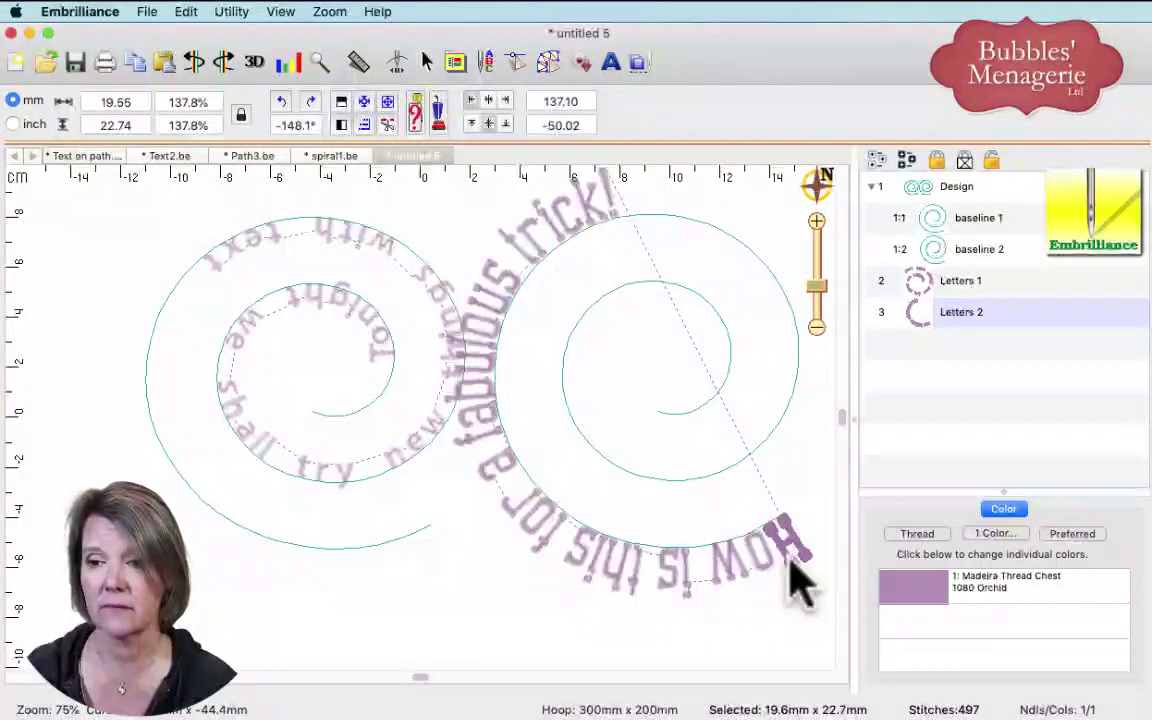
drag(797, 578, 683, 500)
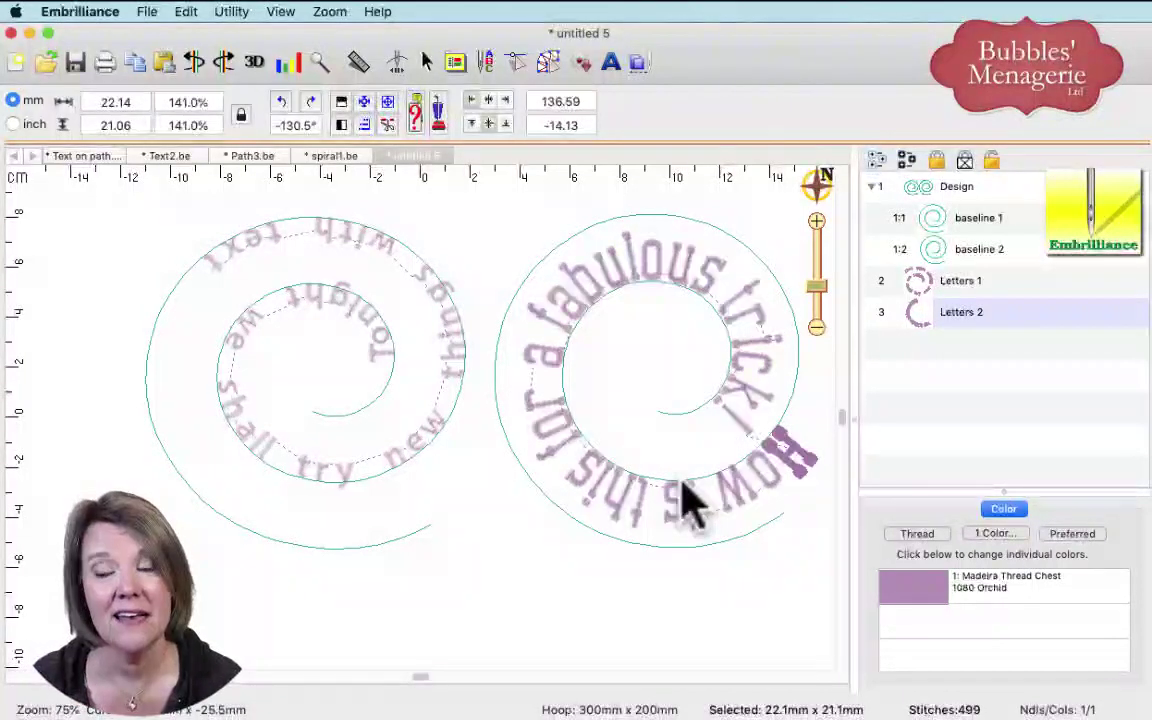
- Shift the Letters 2 text off its baseline by the first letter so it runs midway between the spiral's turns, and deselect it
click(686, 505)
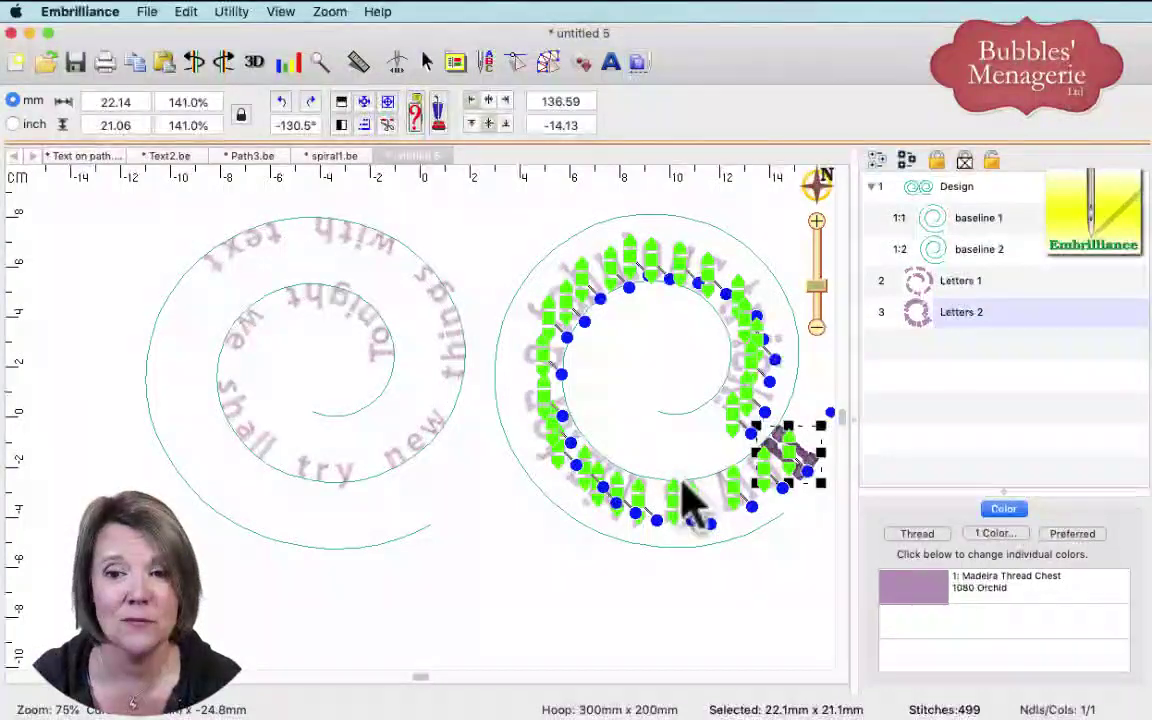
click(788, 439)
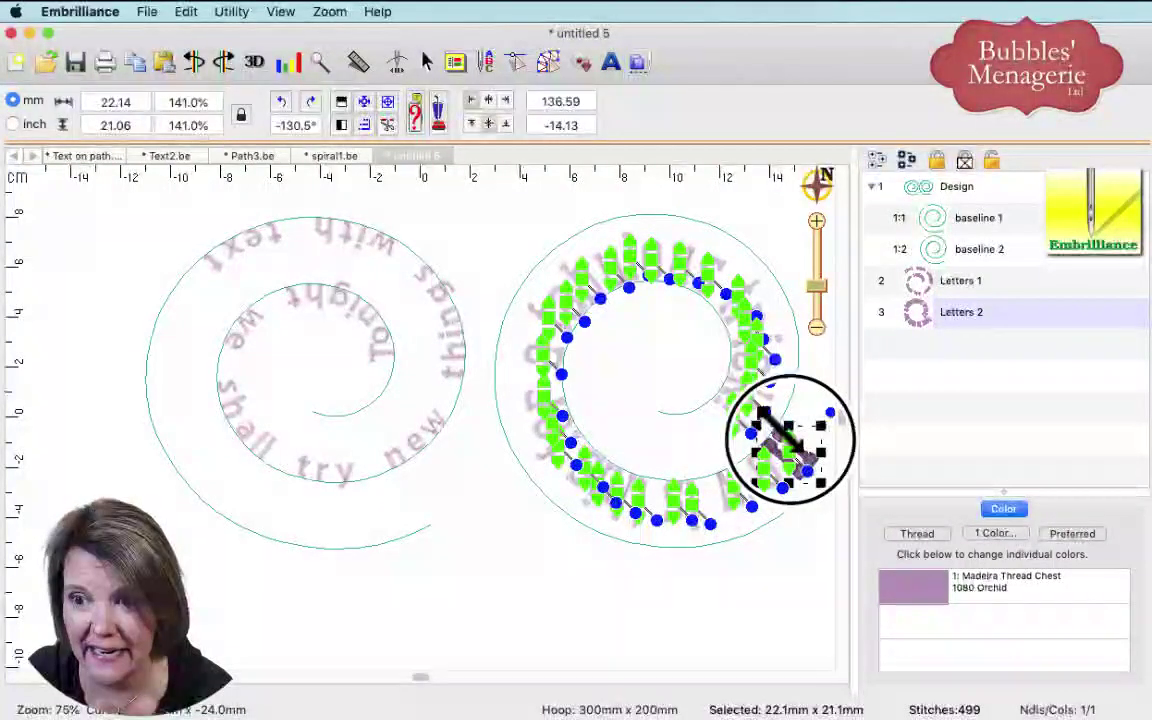
drag(788, 439, 792, 458)
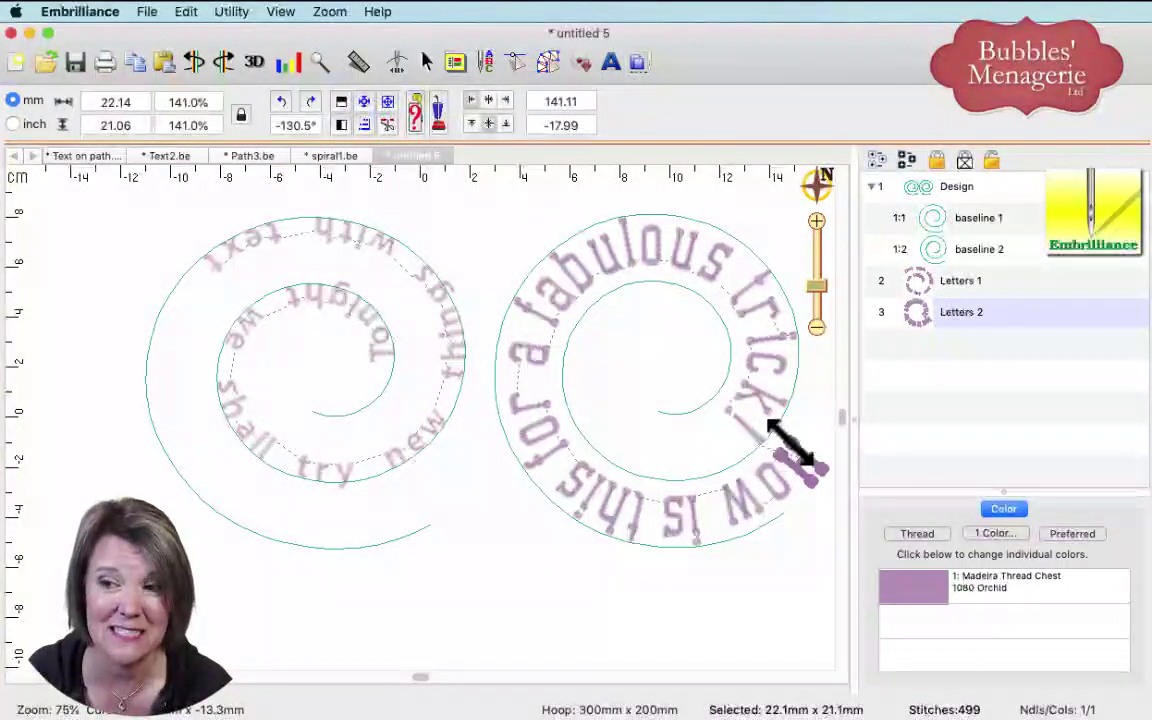
click(732, 586)
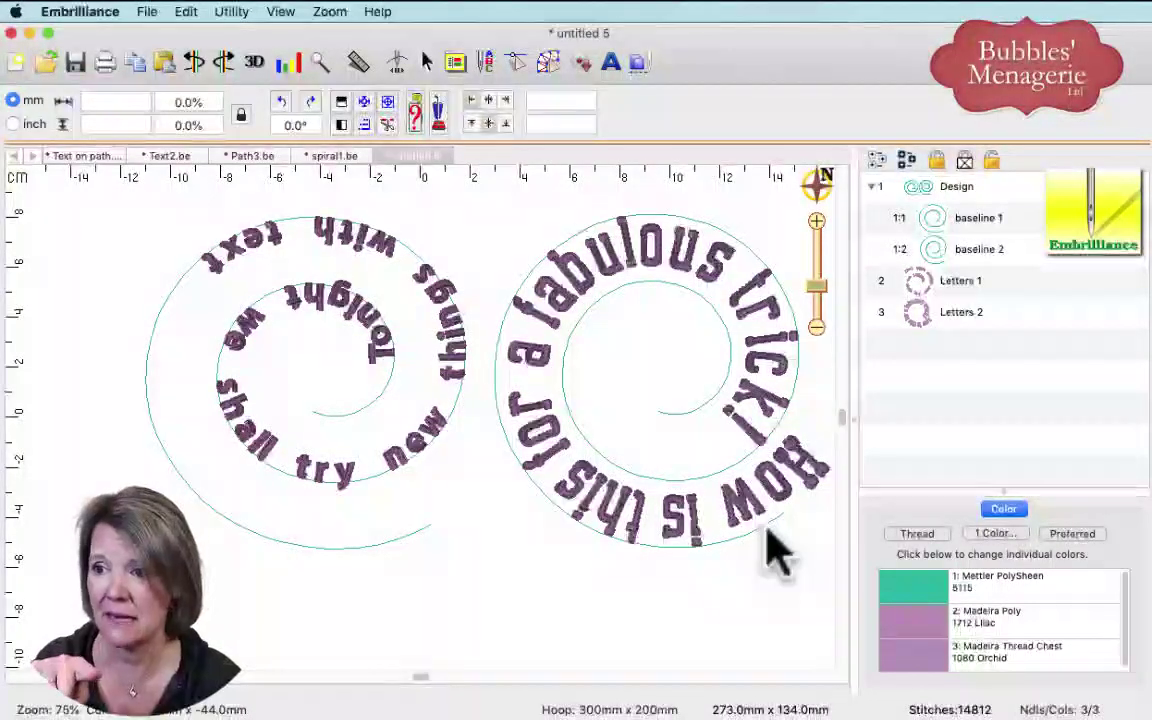
- Rotate the baseline 2 spiral by about -172.3° so its linked lettering turns with it
click(940, 250)
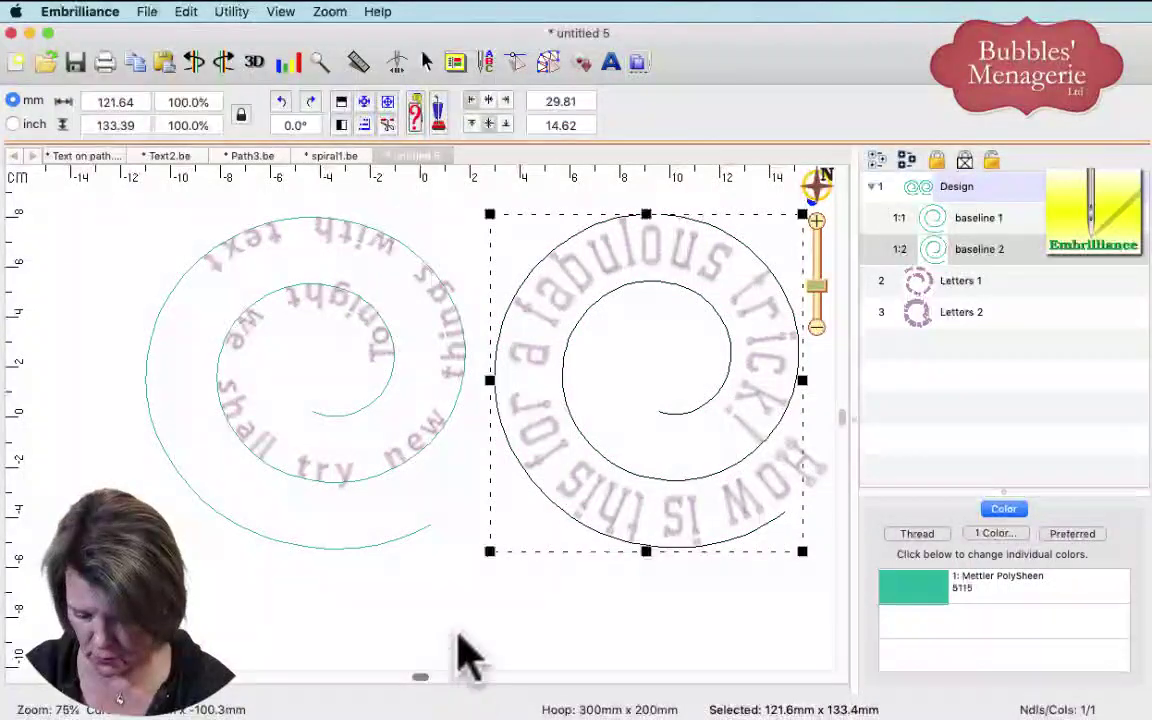
drag(724, 585, 693, 599)
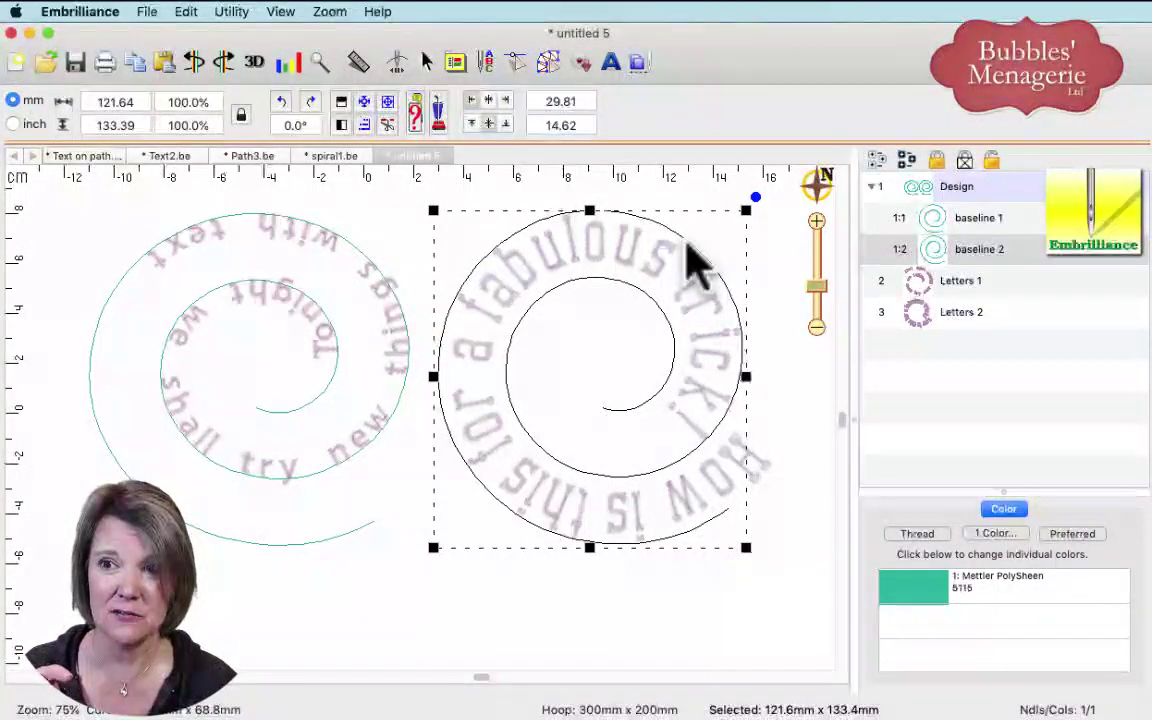
drag(750, 204, 444, 590)
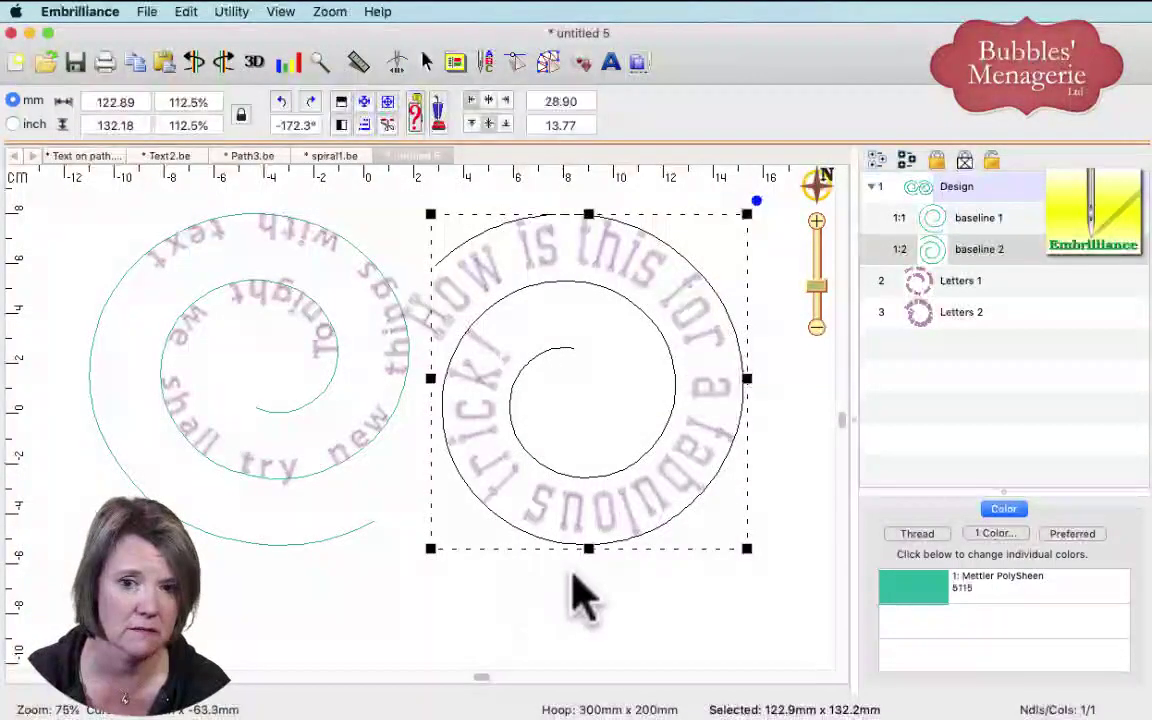
click(676, 585)
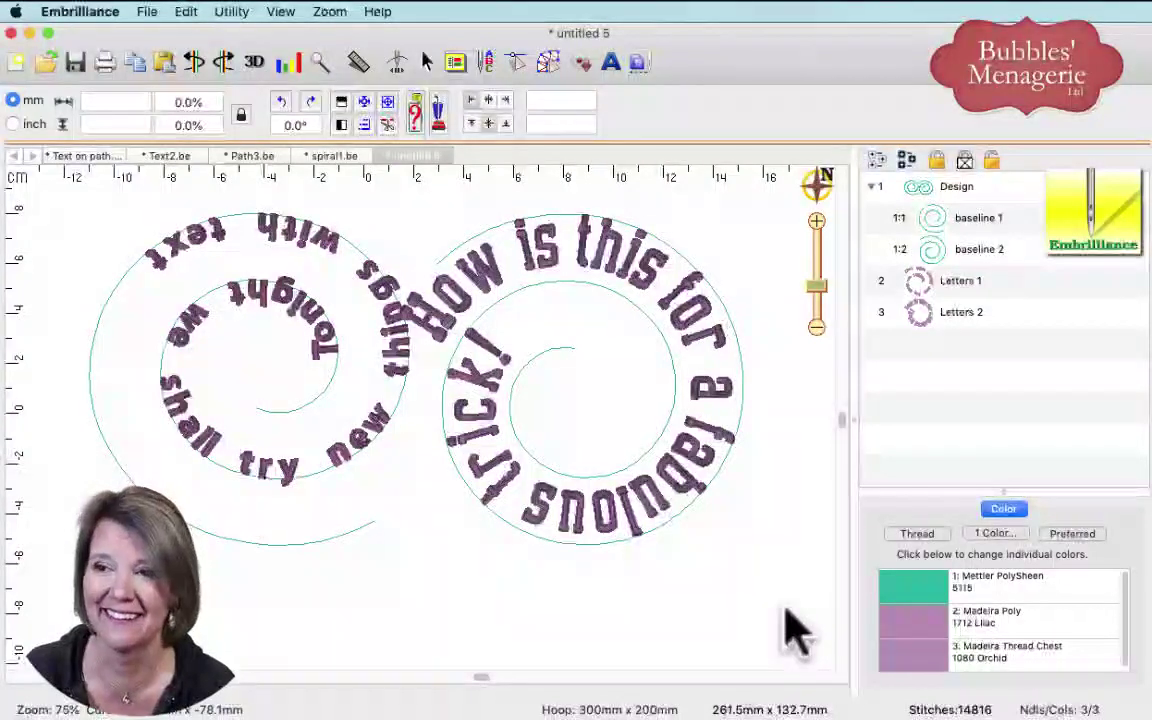
- Move the rotated baseline 2 spiral away from the Letters 1 design so the two texts no longer overlap
click(746, 428)
click(745, 430)
drag(764, 418, 777, 440)
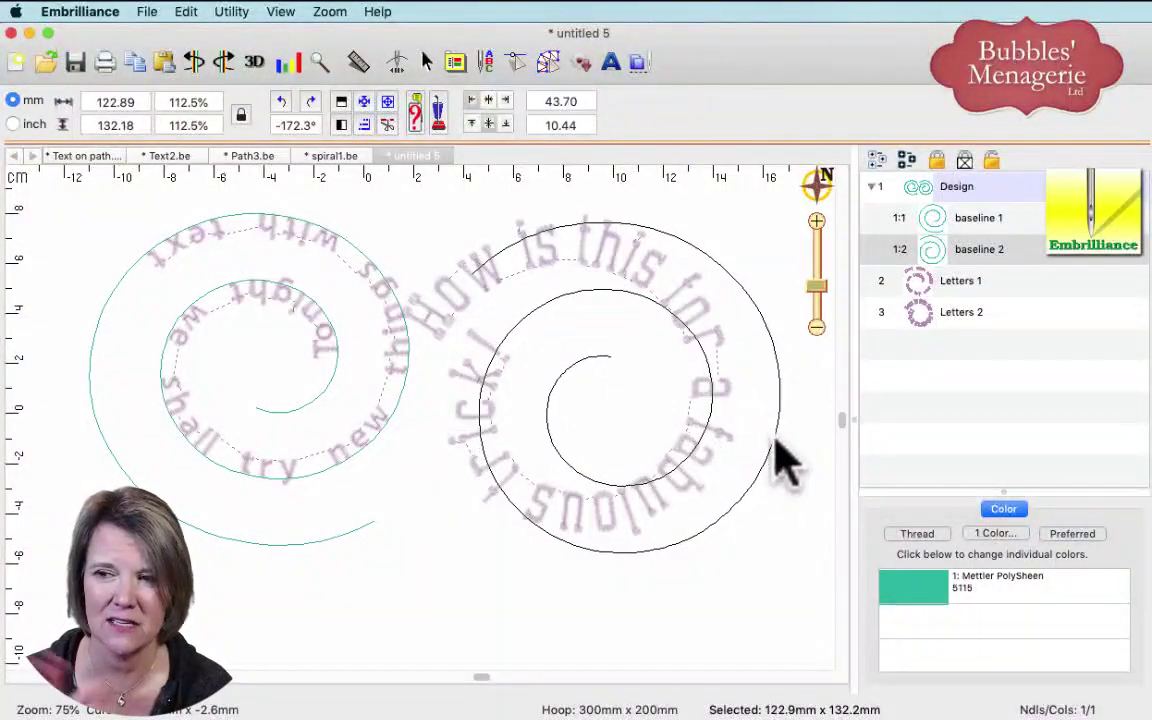
click(785, 537)
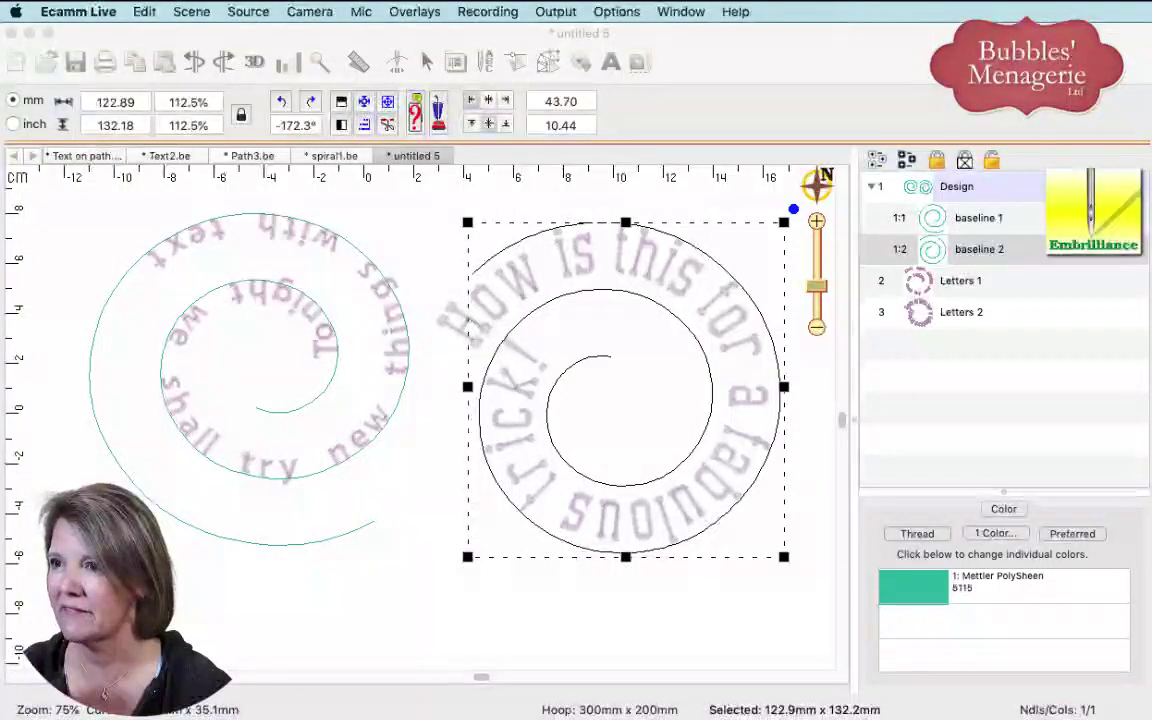
- Look through the other open designs, switch to Text on path.be and clear the selection there
click(165, 156)
click(165, 156)
click(256, 156)
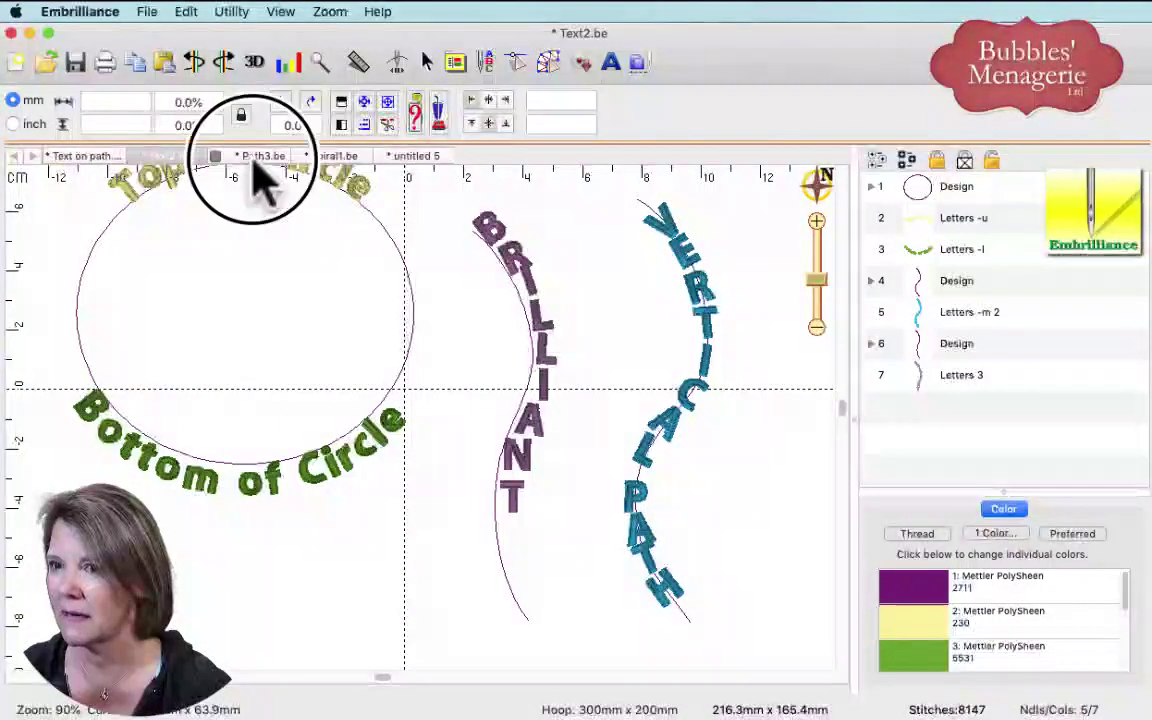
click(330, 157)
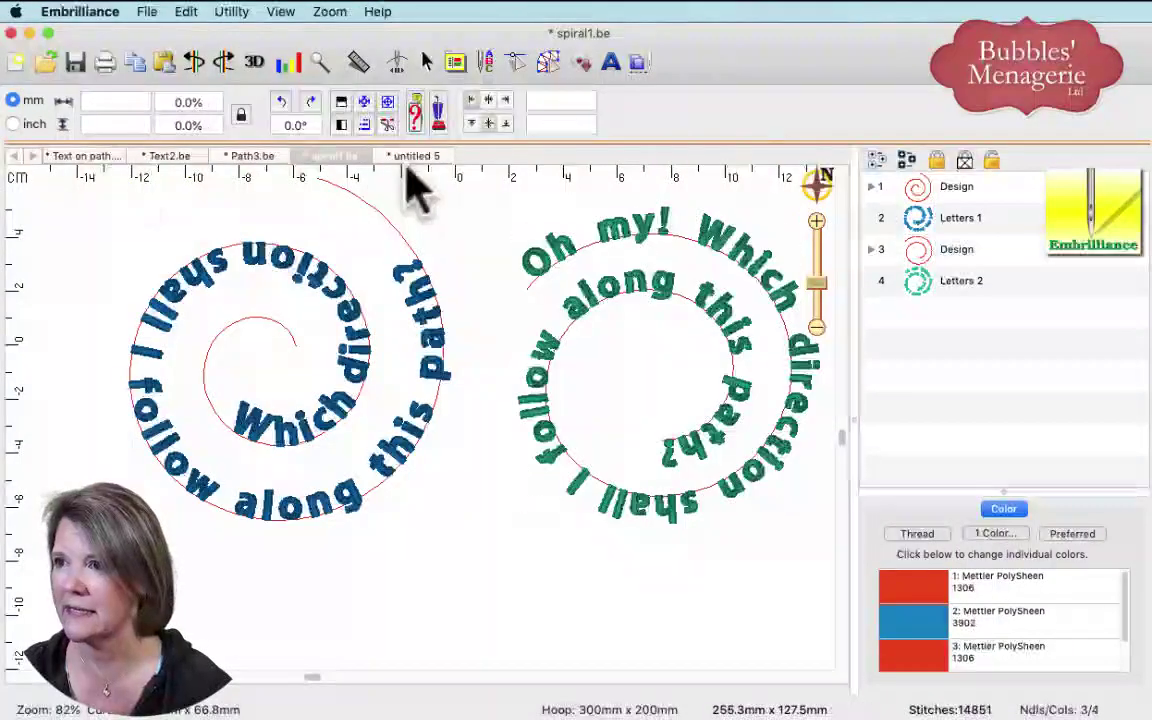
click(76, 157)
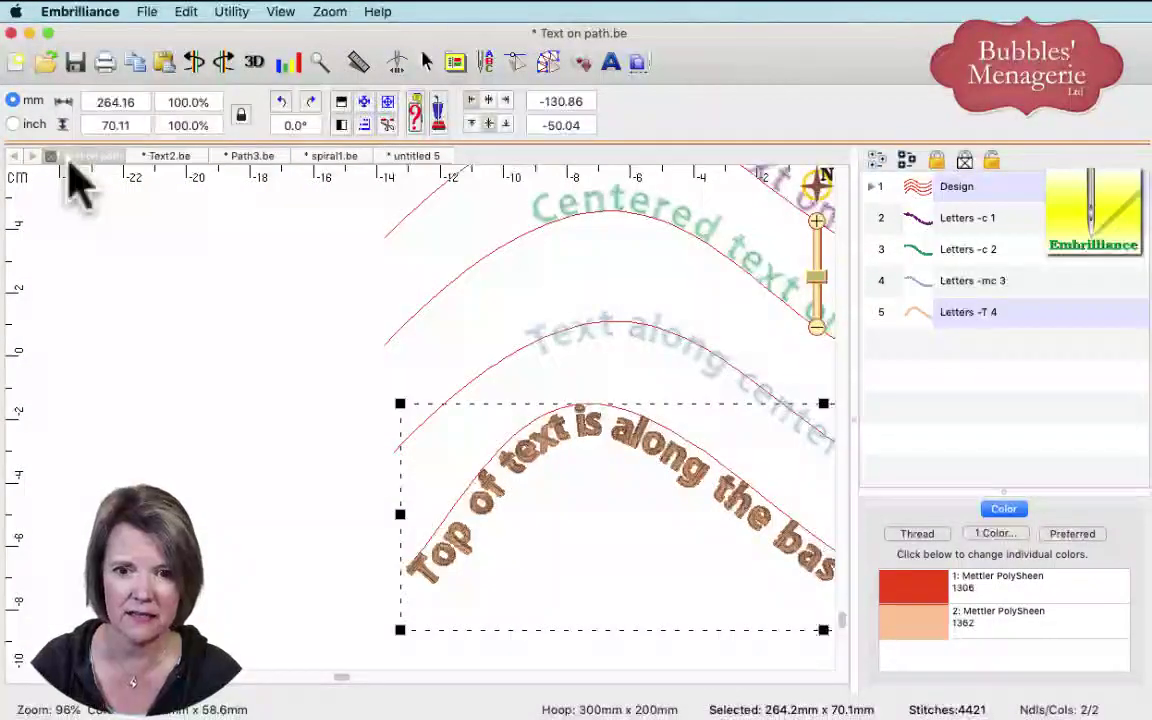
click(97, 424)
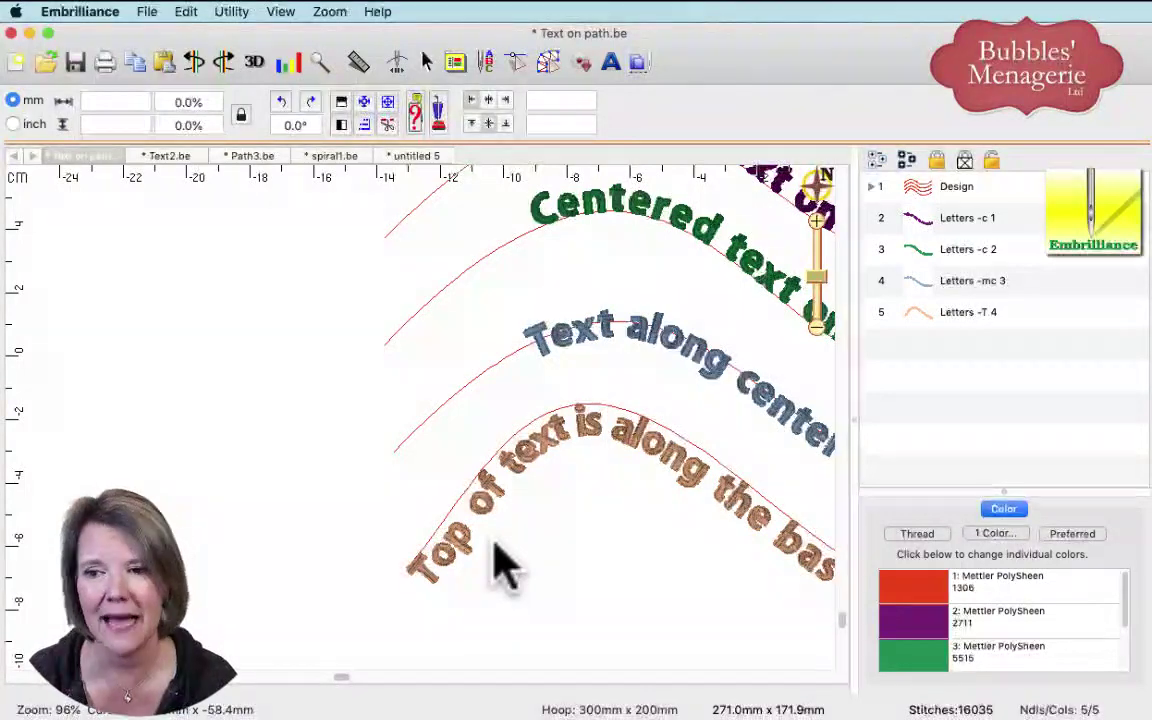
- Change the font of the "Top of text is along the baseline" lettering to Fancy_Script and view the whole result
click(545, 478)
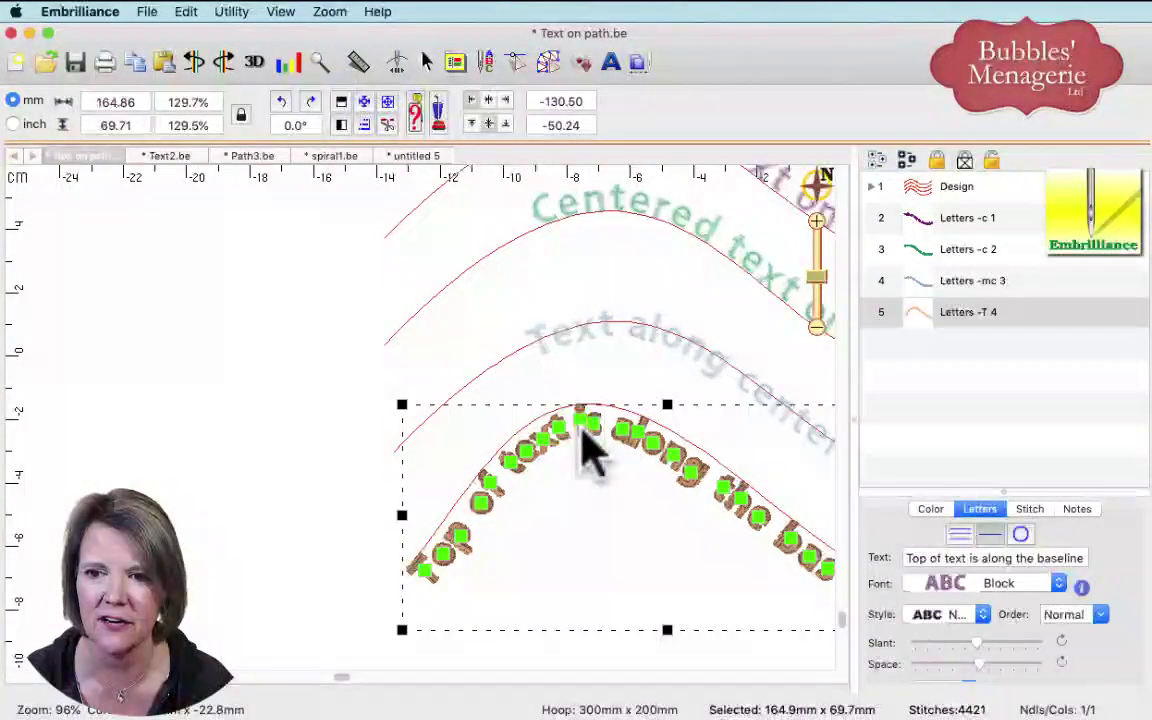
click(1056, 586)
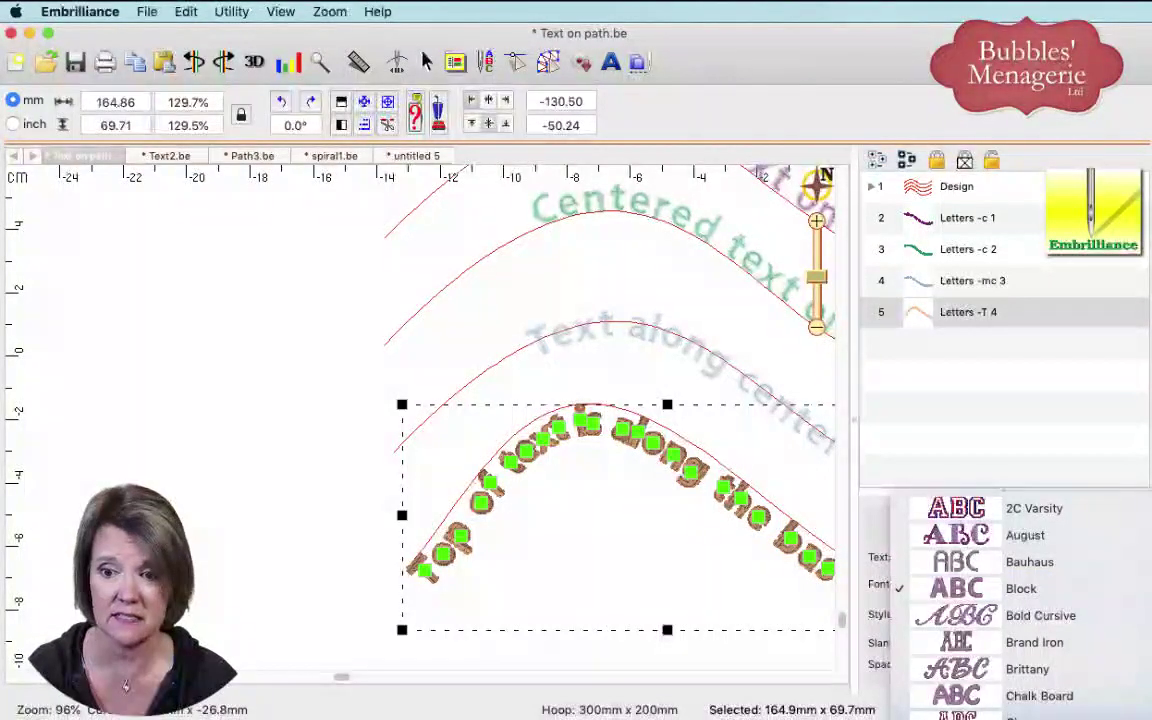
key(Escape)
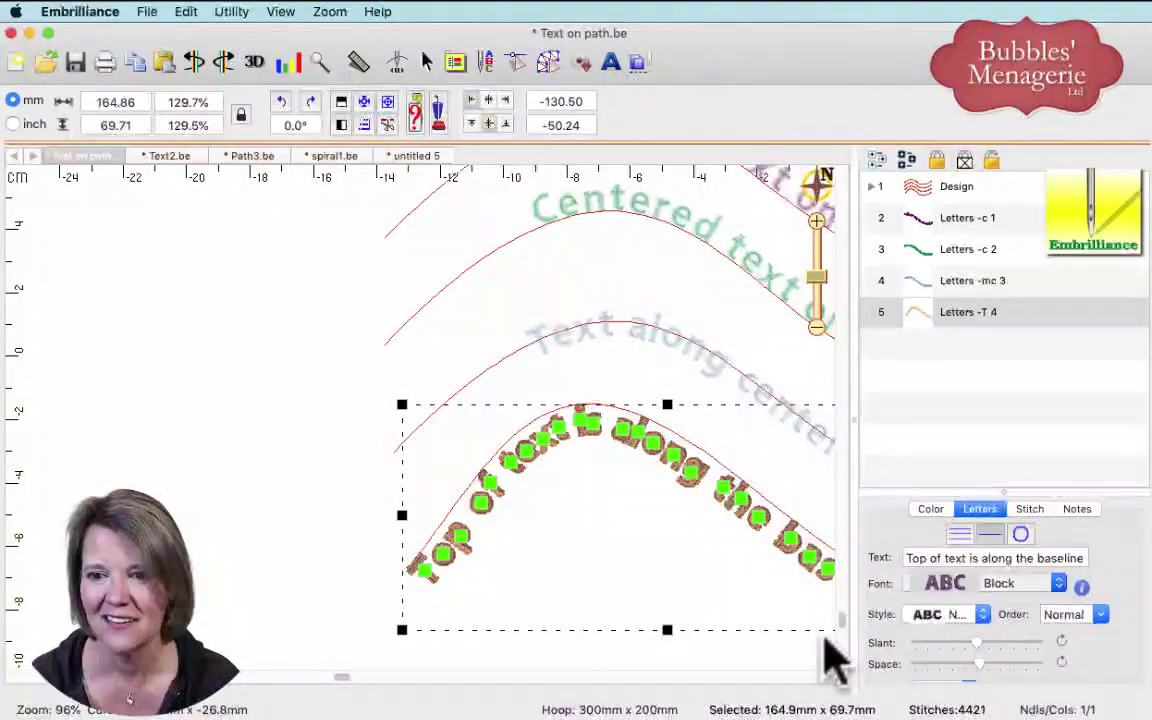
key(Down)
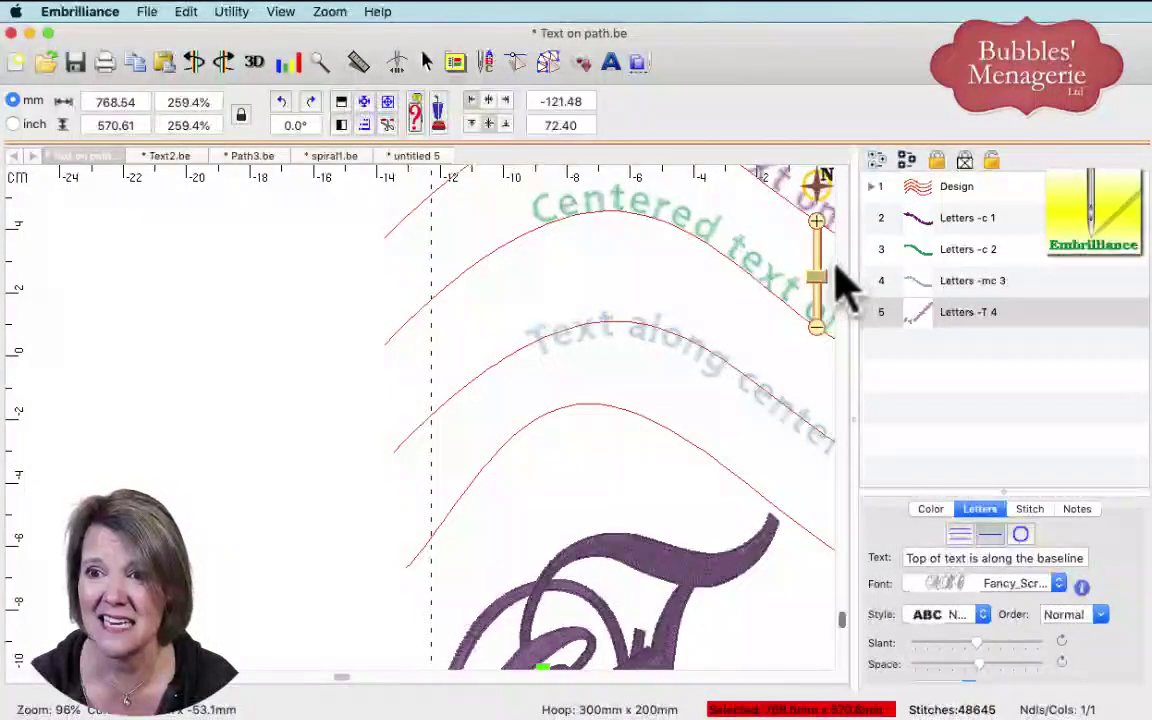
drag(818, 278, 823, 310)
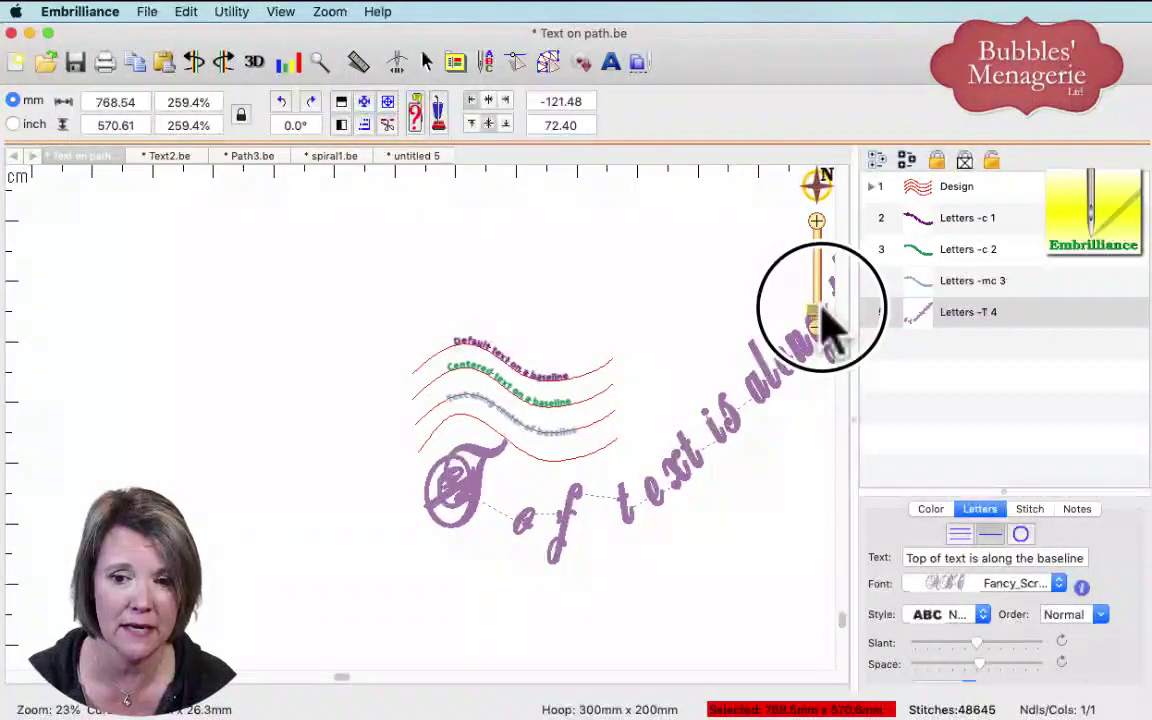
drag(823, 308, 826, 318)
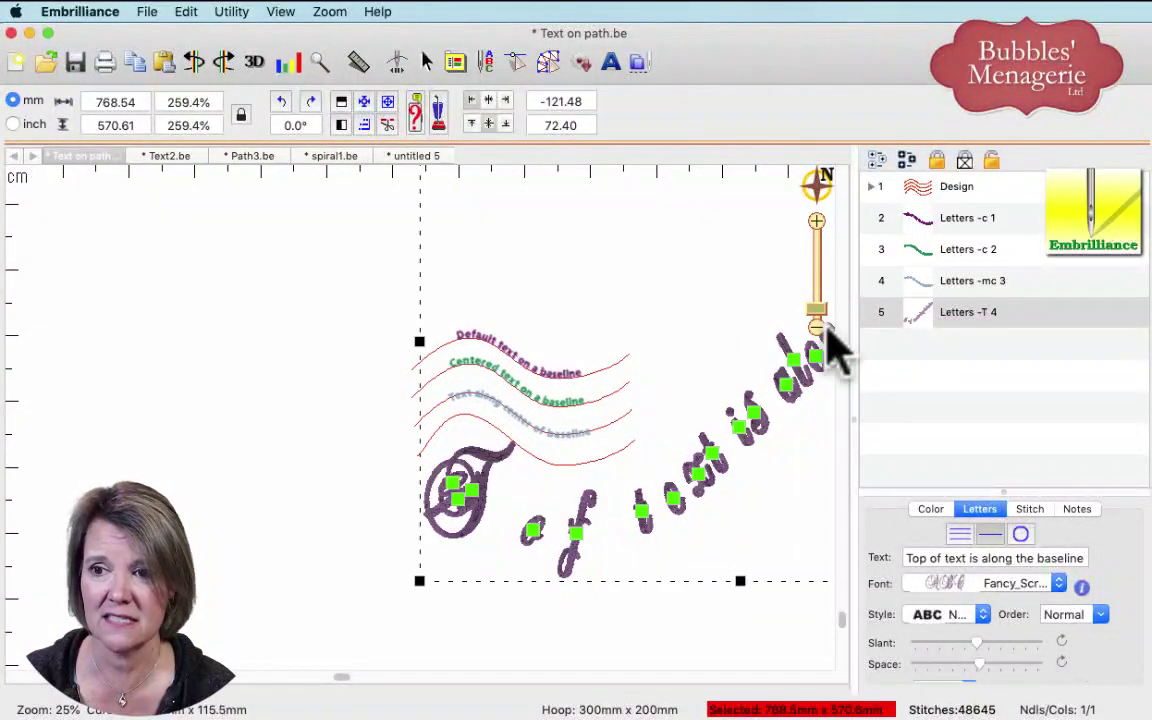
- Set the font of the "Top of text is along the baseline" lettering back to Block and view it closely
click(1000, 588)
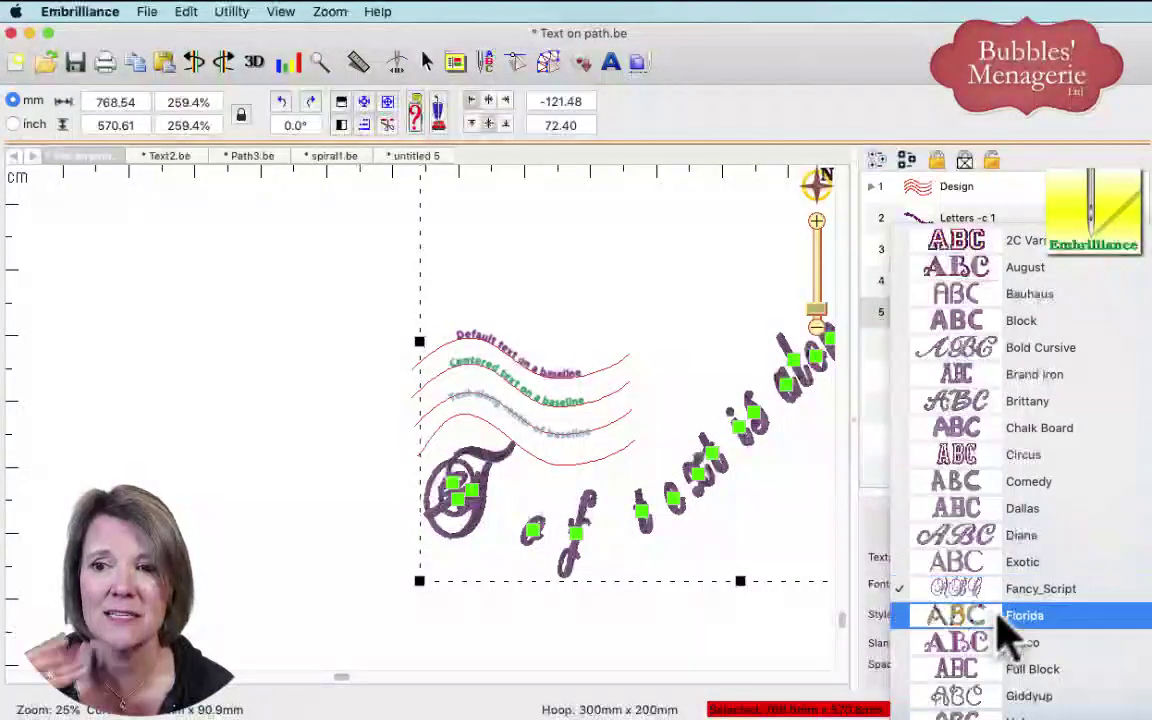
click(998, 322)
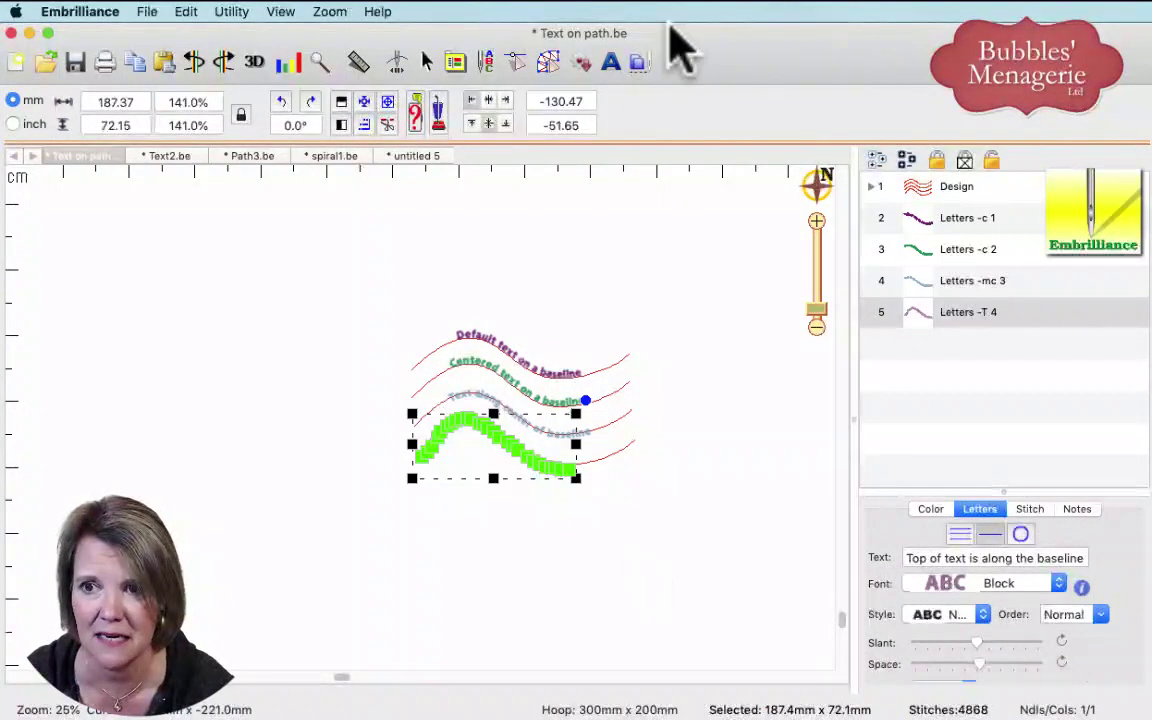
mouse_move(816, 310)
mouse_down()
mouse_move(803, 290)
mouse_move(812, 296)
mouse_up()
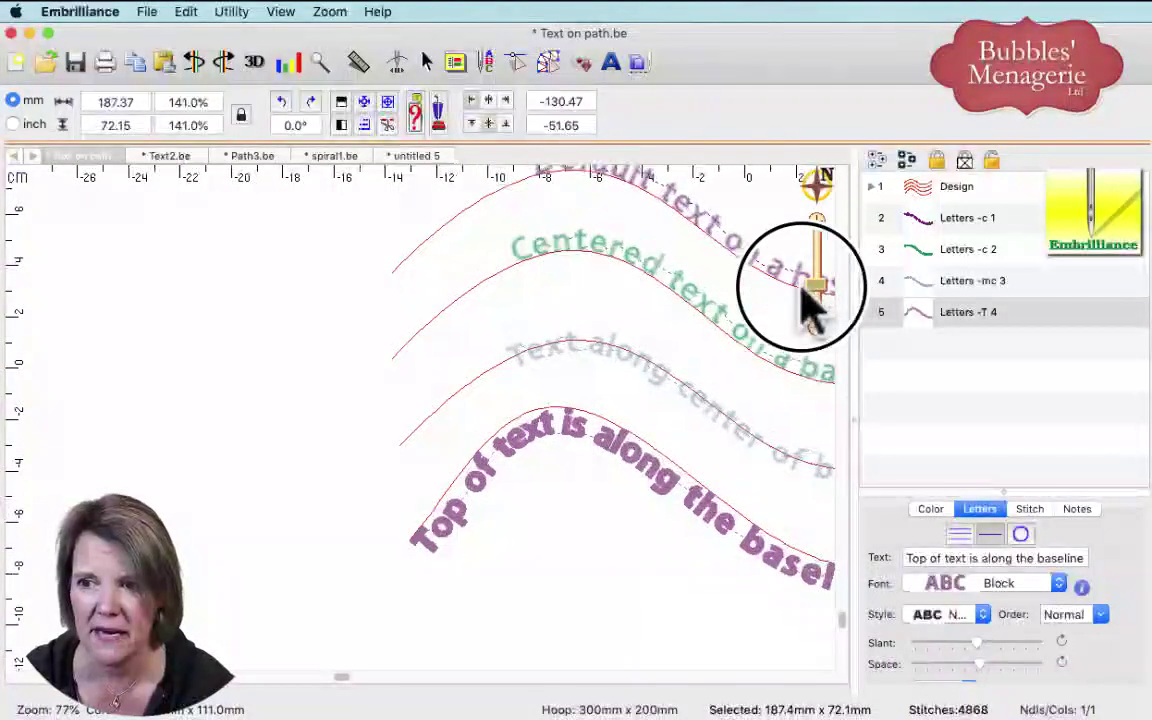
click(527, 450)
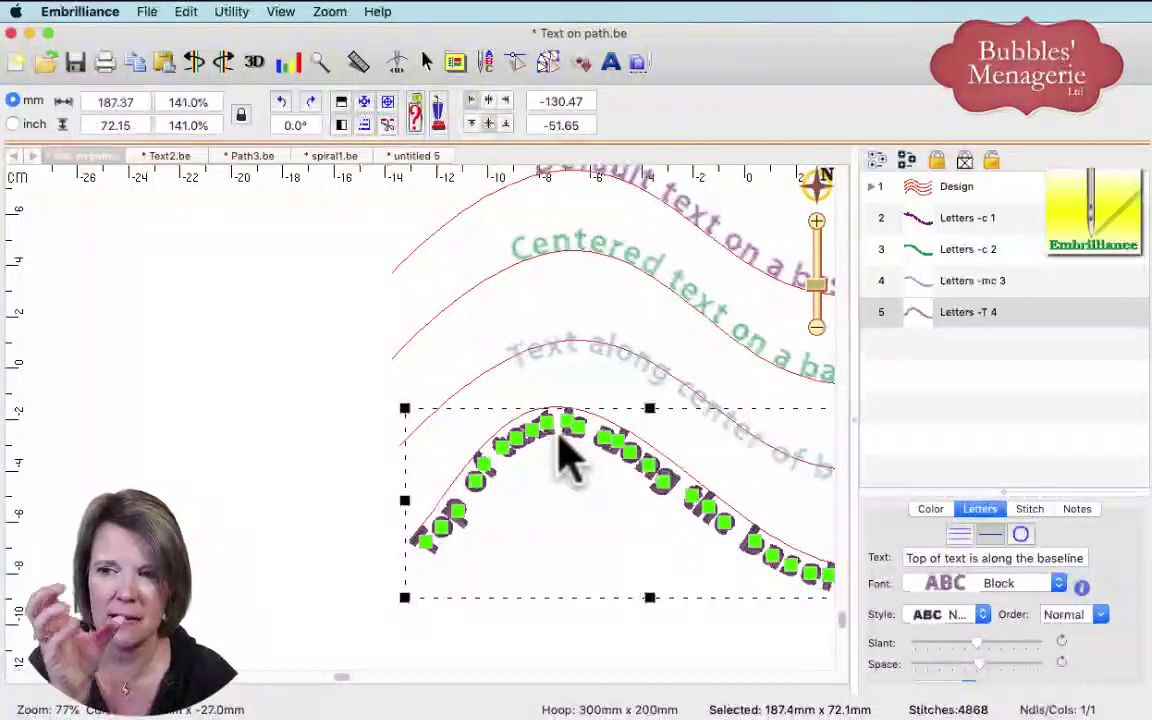